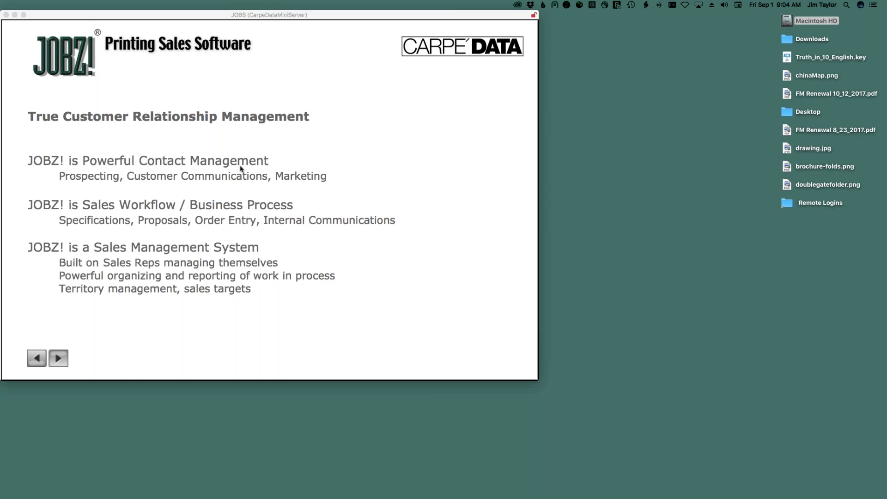
# Bring the JOBS window forward and advance to the Printing Industry Spectrum slide
pyautogui.click(60, 357)
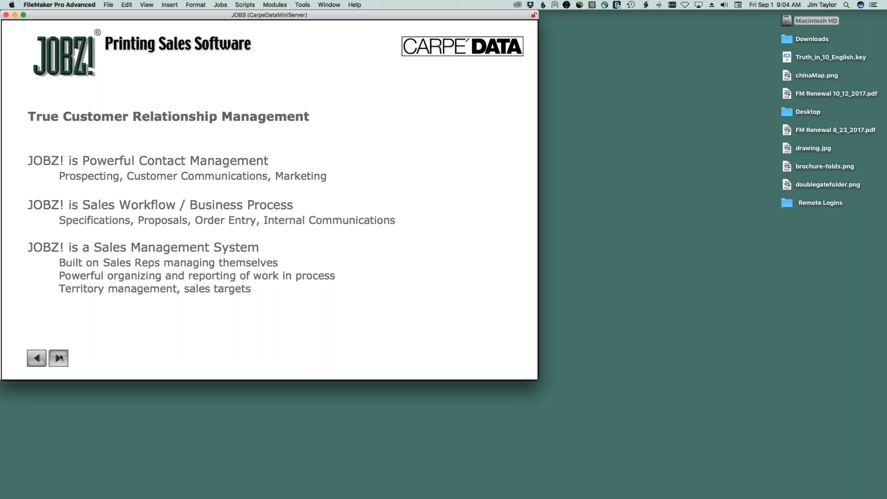
pyautogui.click(59, 358)
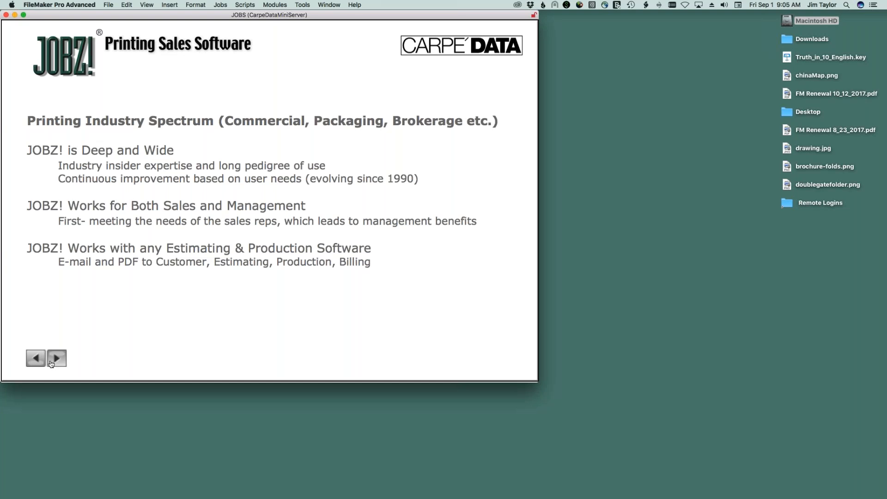
# Advance past the customer logos and Sales Reps Love JOBZ! slides to the JOBS Manager Home layout
pyautogui.click(58, 358)
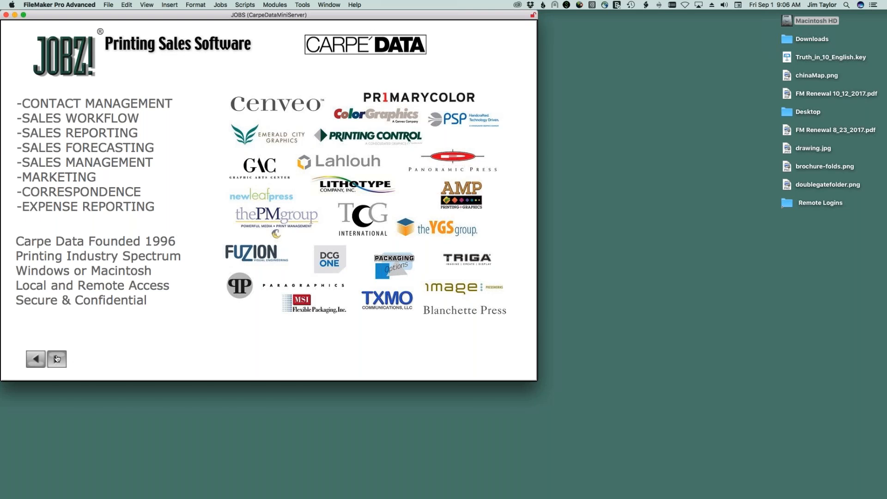
pyautogui.click(57, 359)
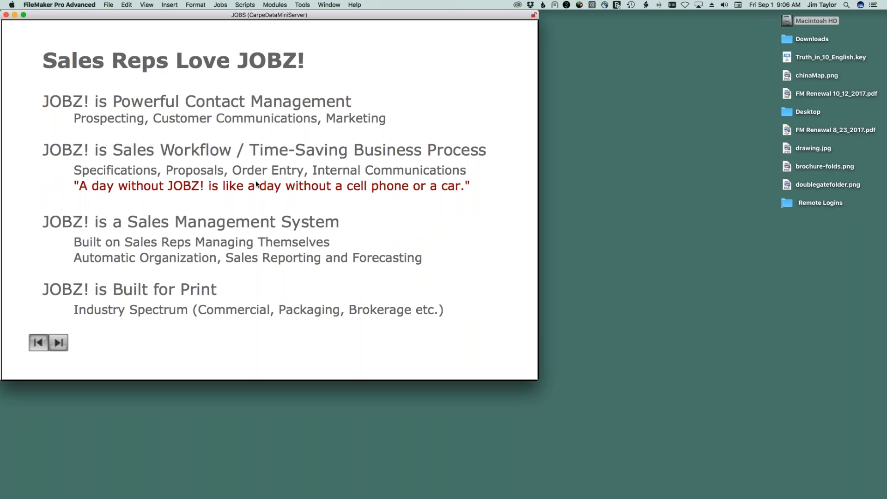
pyautogui.click(57, 343)
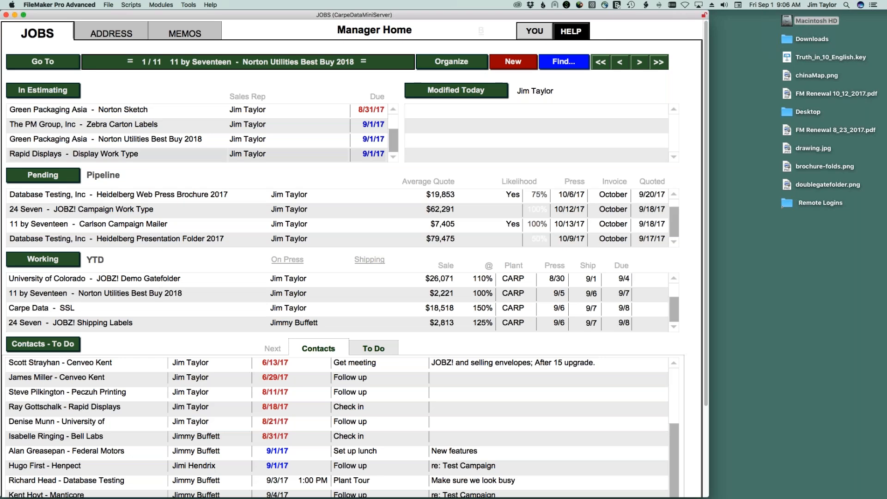
# Quit the JOBZ solution via the Go To menu, leaving the Mac desktop and Dock visible
pyautogui.click(55, 62)
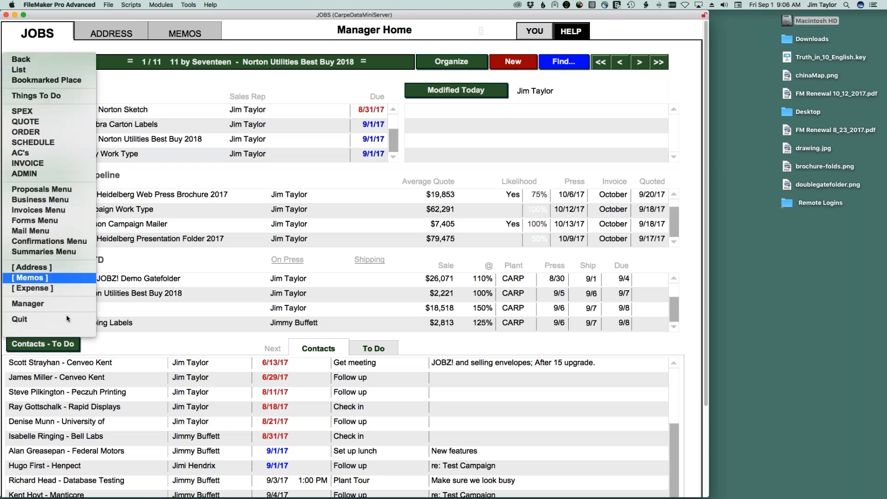
pyautogui.press('Escape')
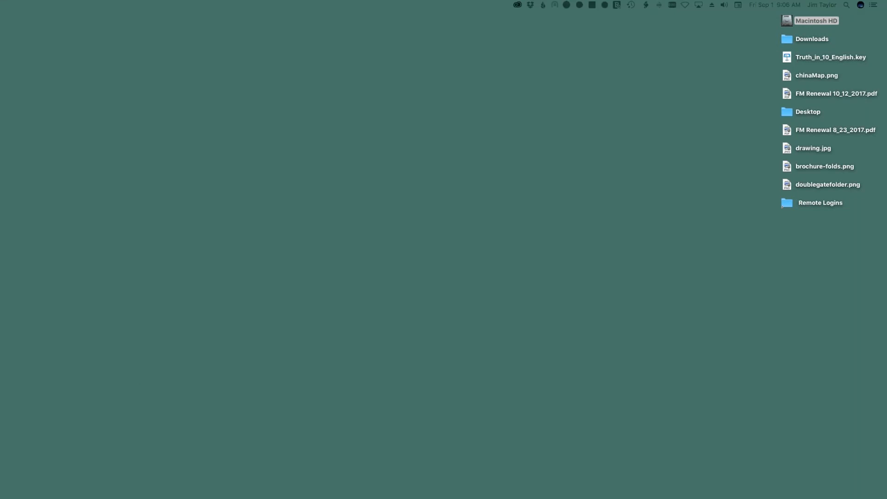
pyautogui.moveTo(305, 497)
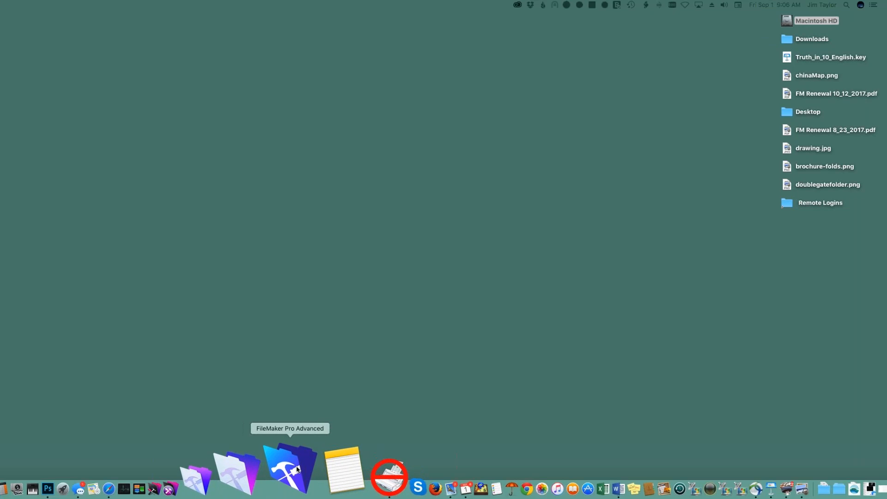
# Relaunch FileMaker Pro Advanced and open Get_JOBZ from CarpeDataMiniServer in Launch Center
pyautogui.click(297, 469)
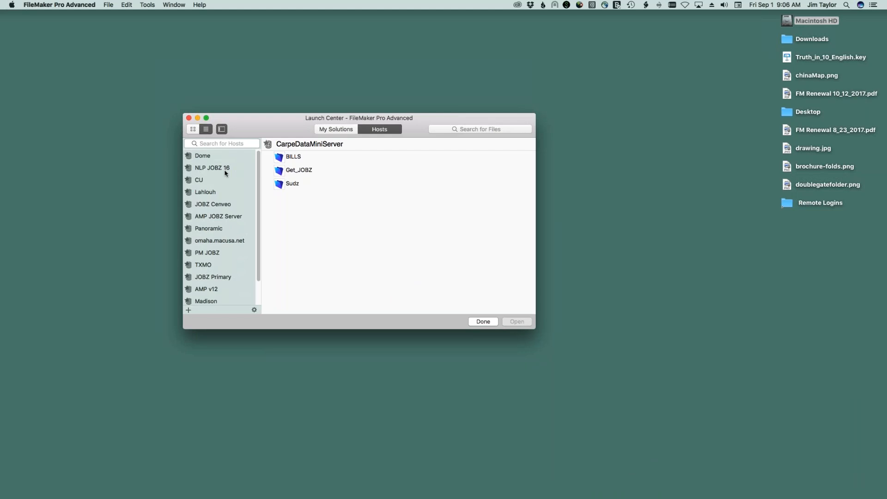
pyautogui.moveTo(226, 173)
pyautogui.click(379, 130)
pyautogui.scroll(-3, 210, 157)
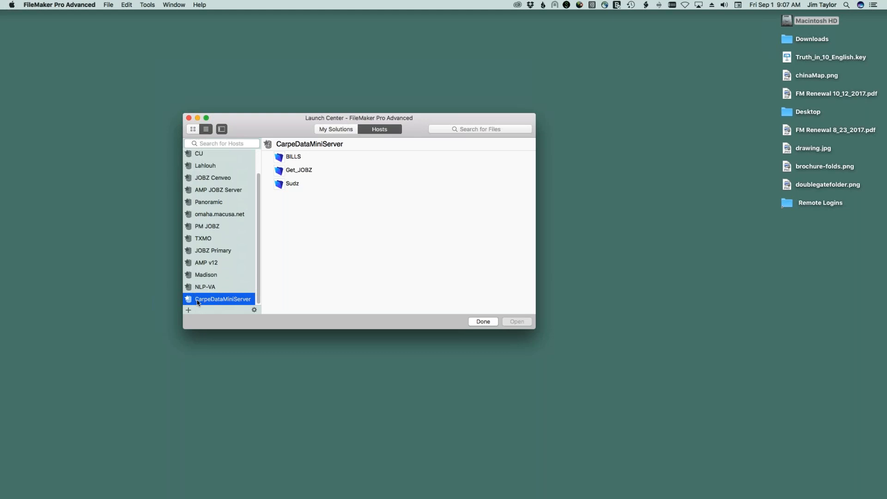
pyautogui.click(280, 171)
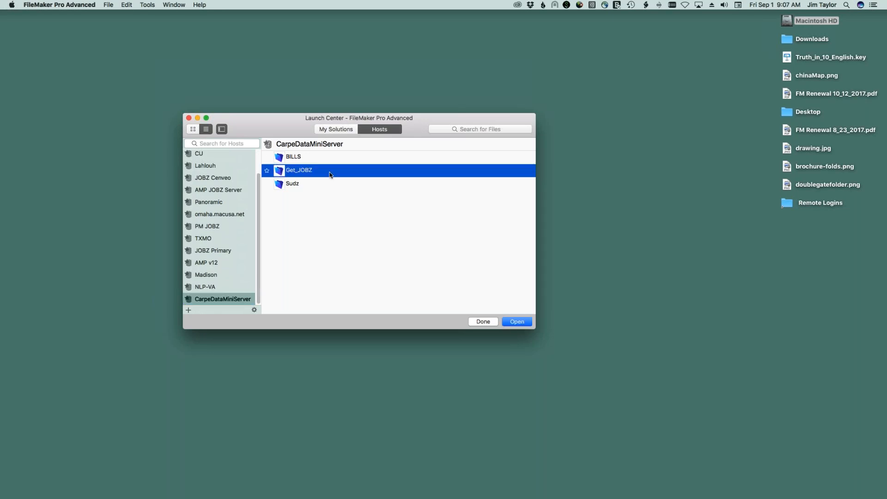
pyautogui.click(519, 321)
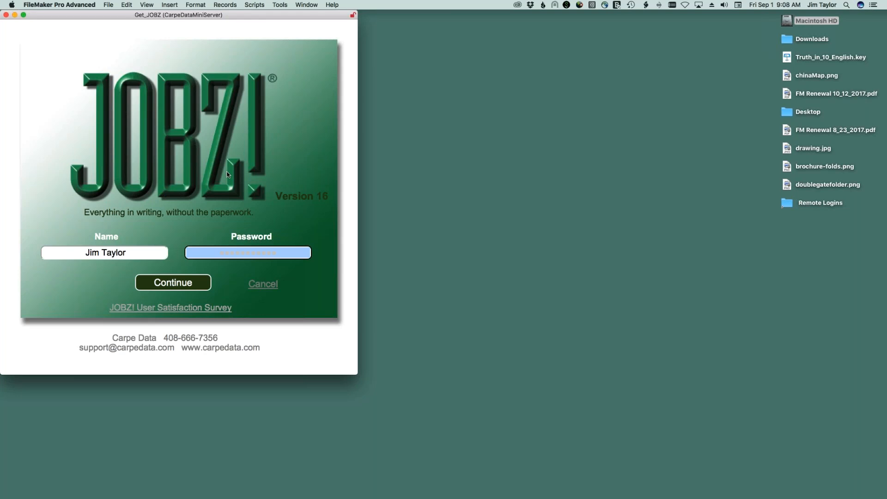
# Confirm the login name and password and continue into JOBS Manager Home
pyautogui.click(113, 252)
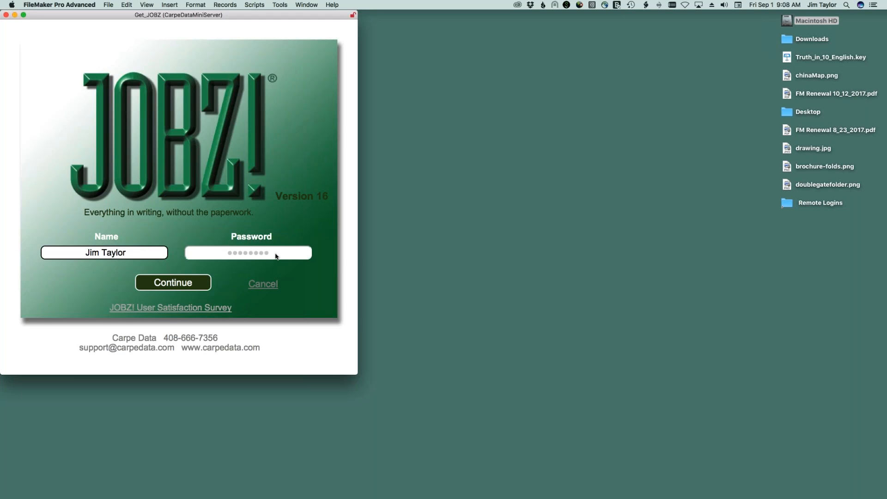
pyautogui.click(198, 284)
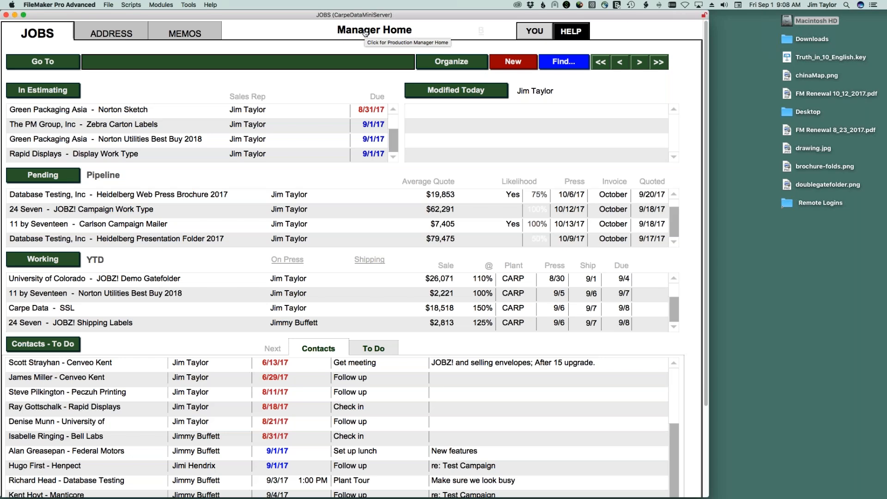
# Toggle between Home and Manager Home, then open the YOU Personalize JOBZ! settings page
pyautogui.click(30, 33)
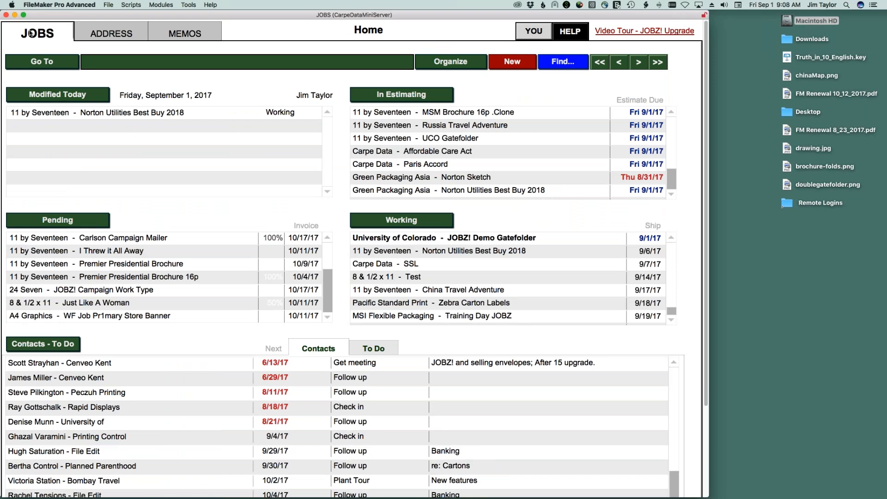
pyautogui.click(30, 33)
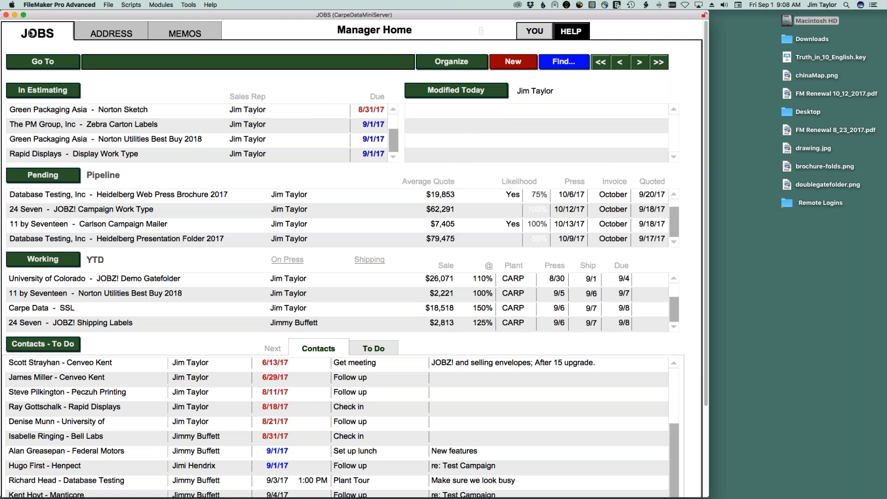
pyautogui.click(523, 33)
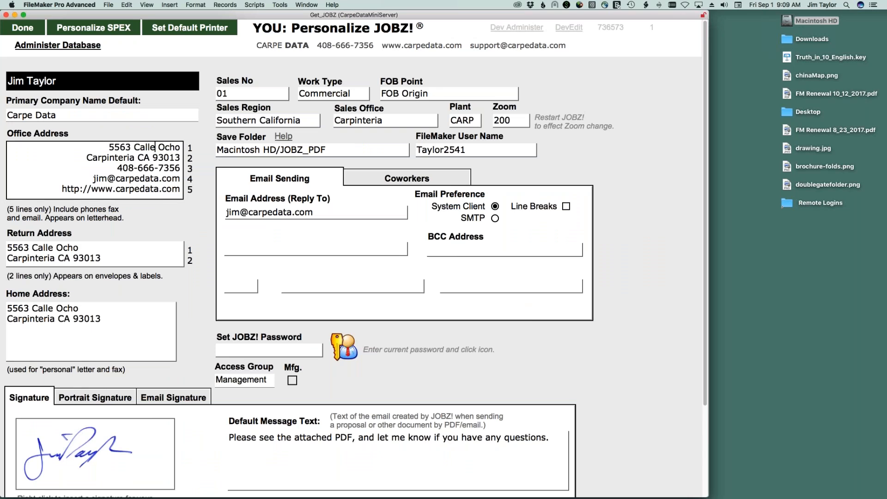
pyautogui.moveTo(107, 152); pyautogui.dragTo(176, 189)
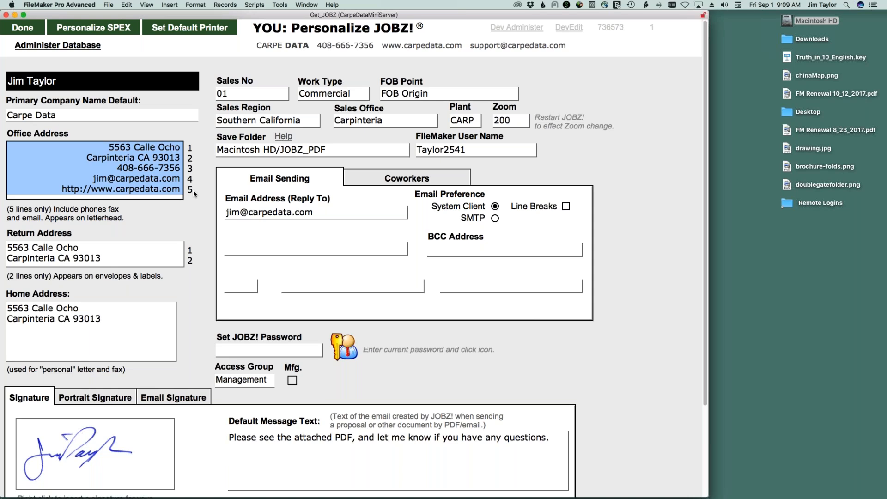
pyautogui.click(108, 260)
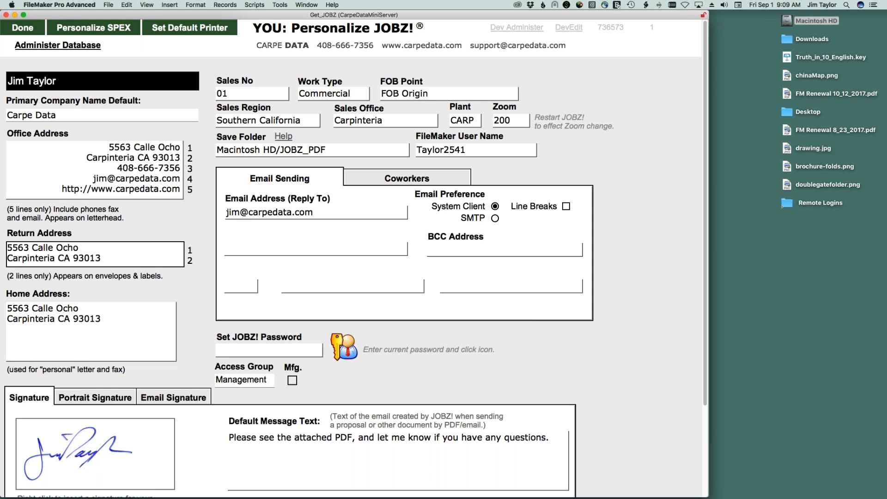
pyautogui.click(111, 322)
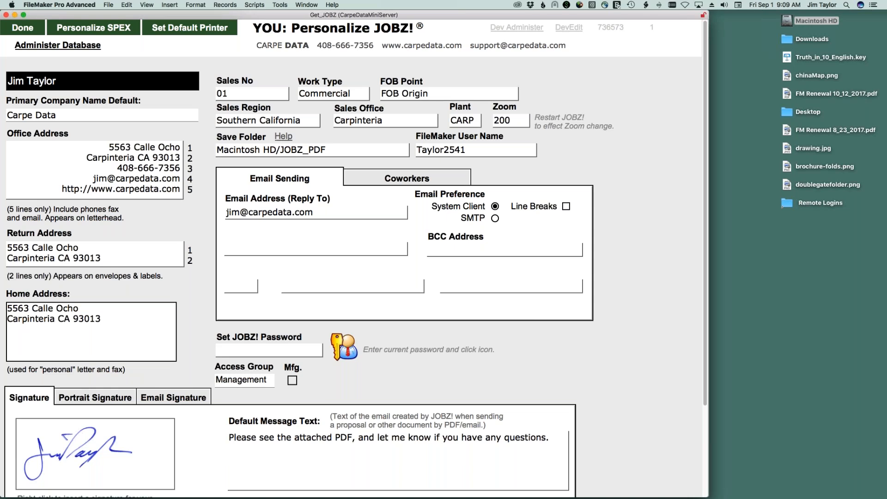
pyautogui.click(277, 94)
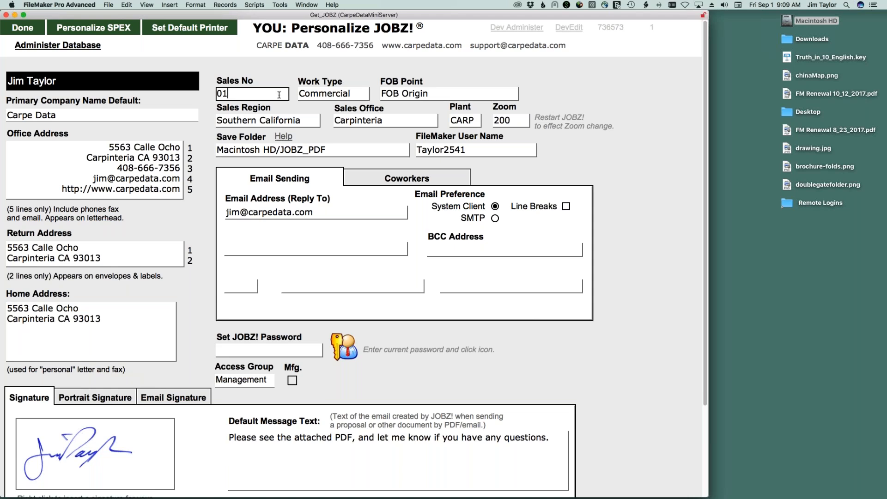
pyautogui.press('Tab')
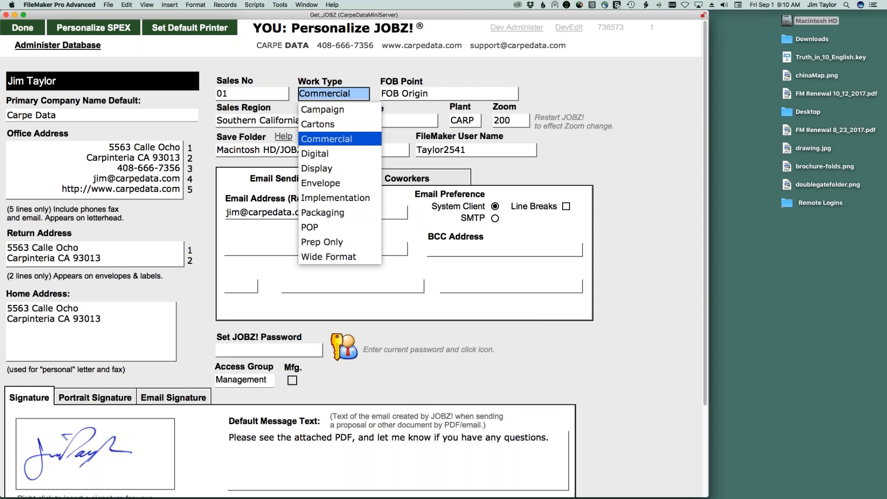
# Keep Commercial, FOB Origin, Carpinteria sales office, CARP plant and zoom 200
pyautogui.click(421, 95)
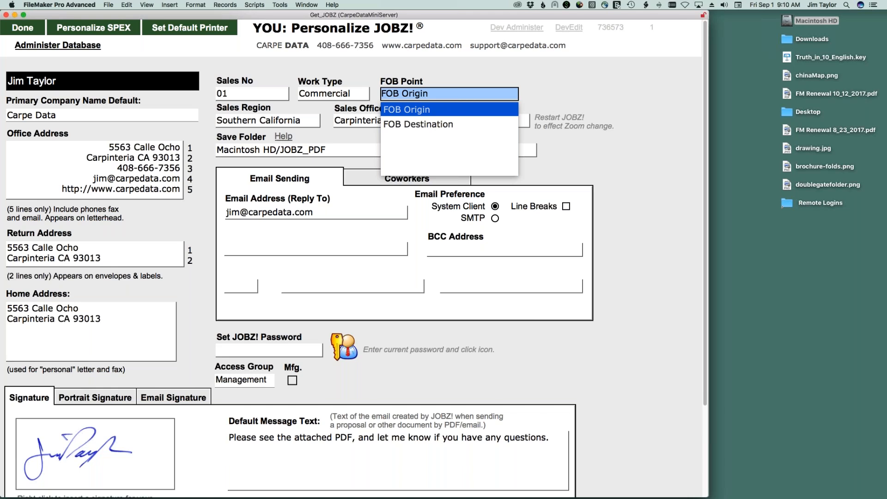
pyautogui.click(421, 94)
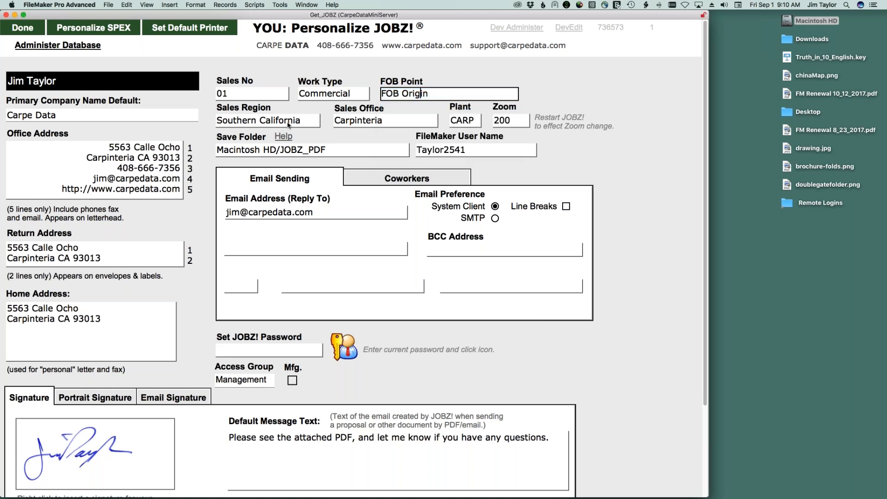
pyautogui.click(392, 121)
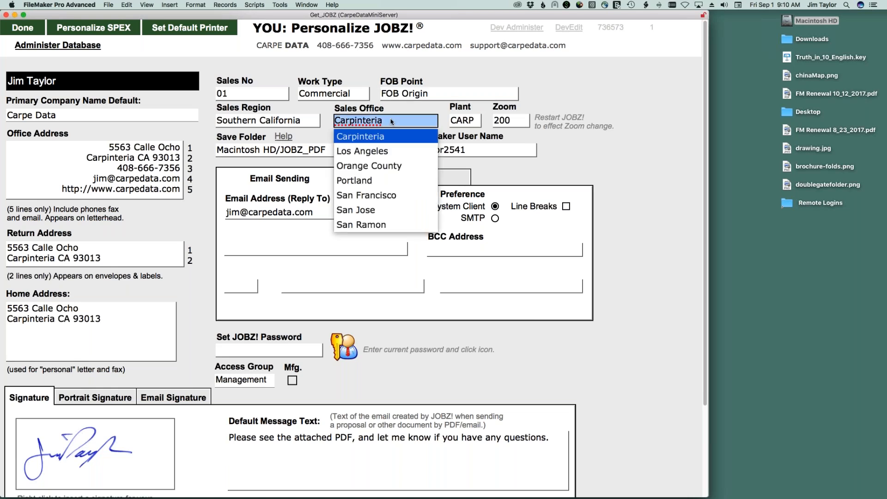
pyautogui.click(391, 121)
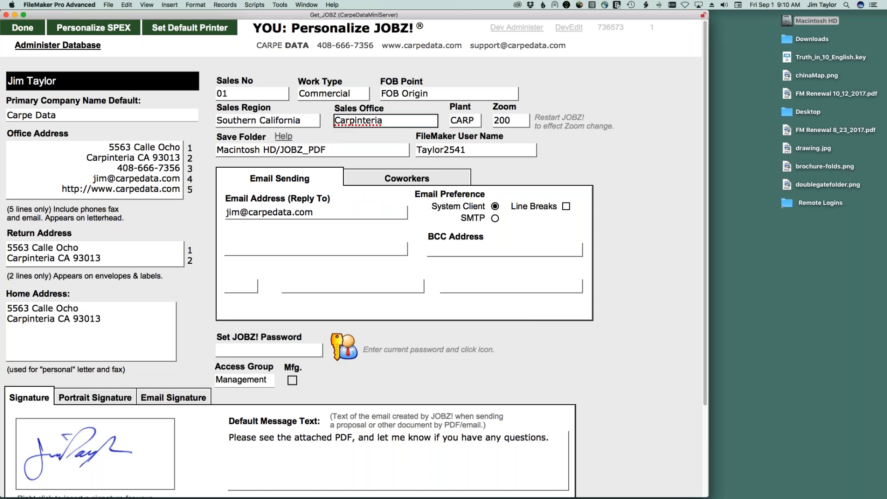
pyautogui.click(470, 121)
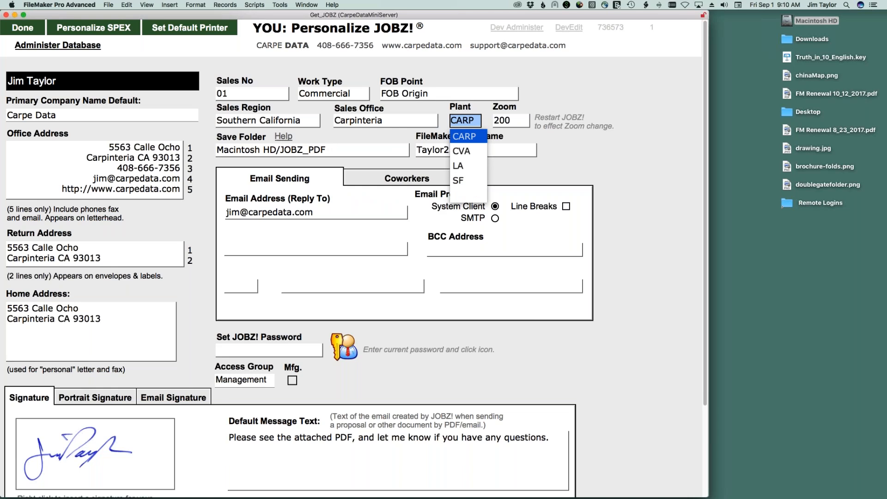
pyautogui.click(515, 122)
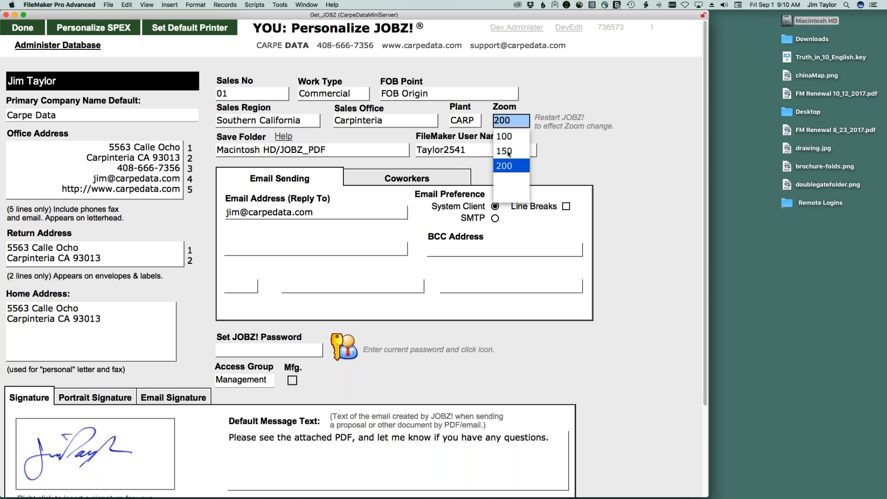
pyautogui.click(565, 121)
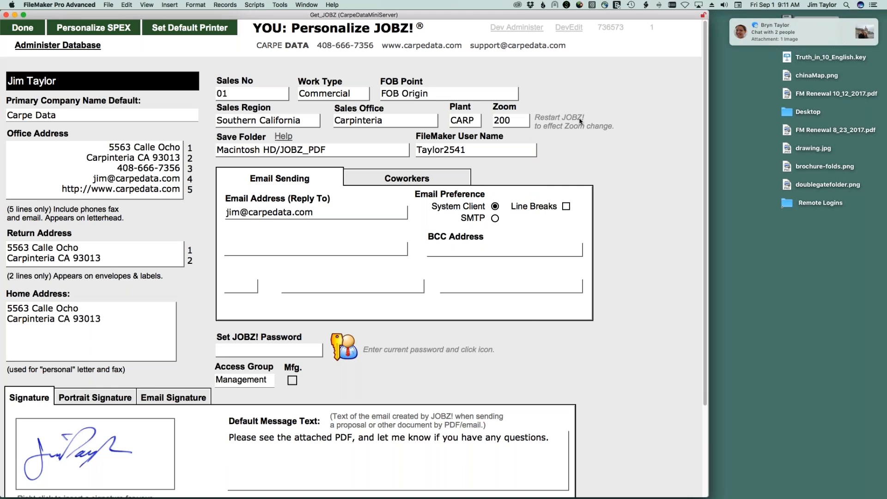
# Select the whole Save Folder path Macintosh HD/JOBZ_PDF
pyautogui.click(238, 150)
pyautogui.doubleClick(238, 150)
pyautogui.tripleClick(238, 150)
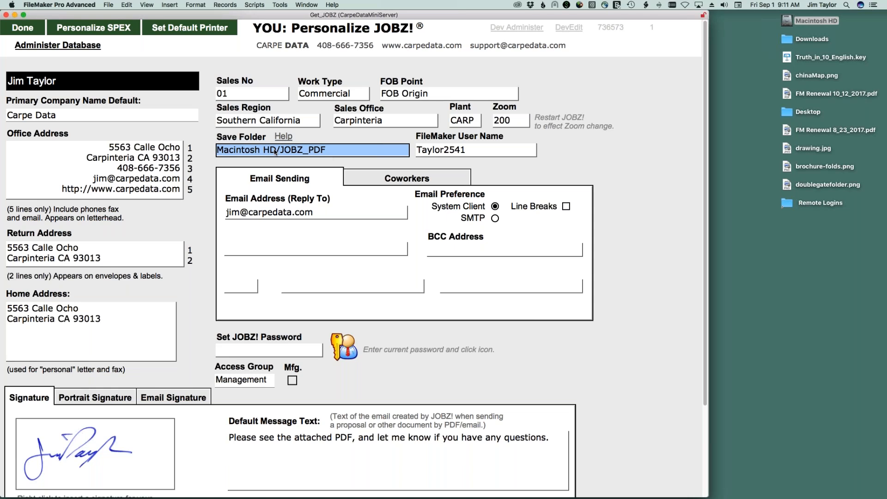
# Open Macintosh HD's JOBZ_PDF folder in list view, browse its saved PDFs, then return to FileMaker
pyautogui.doubleClick(786, 20)
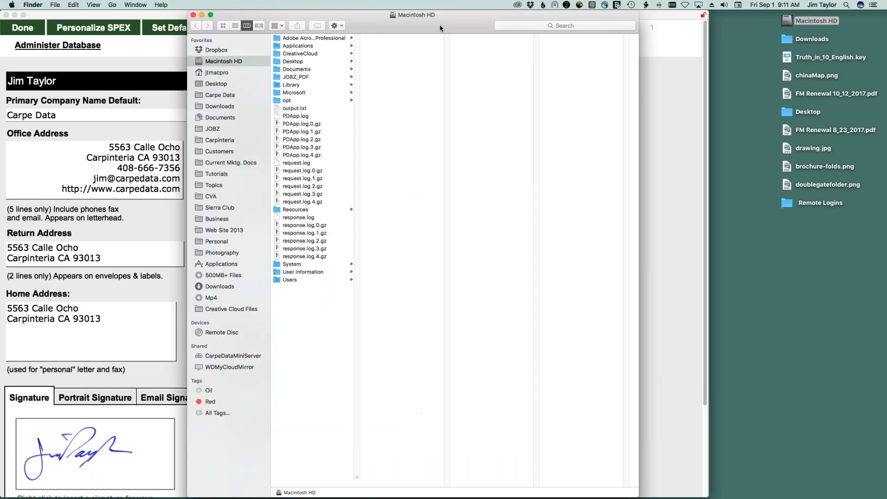
pyautogui.click(303, 78)
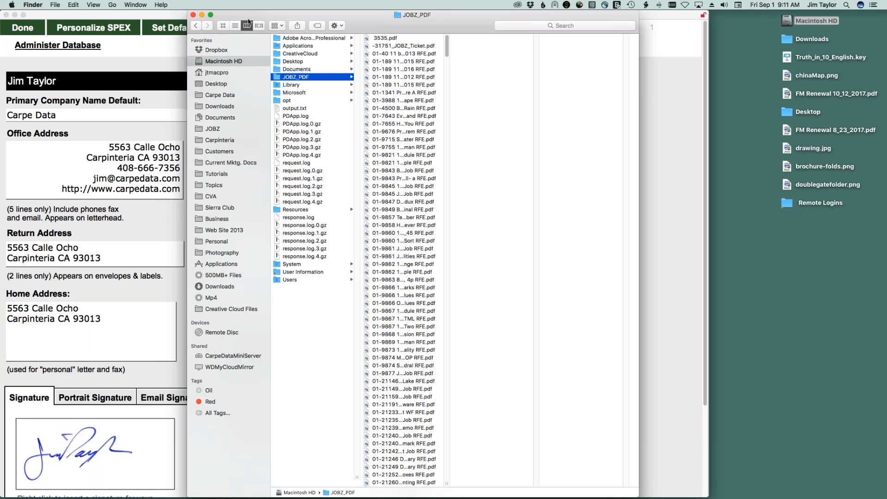
pyautogui.click(235, 26)
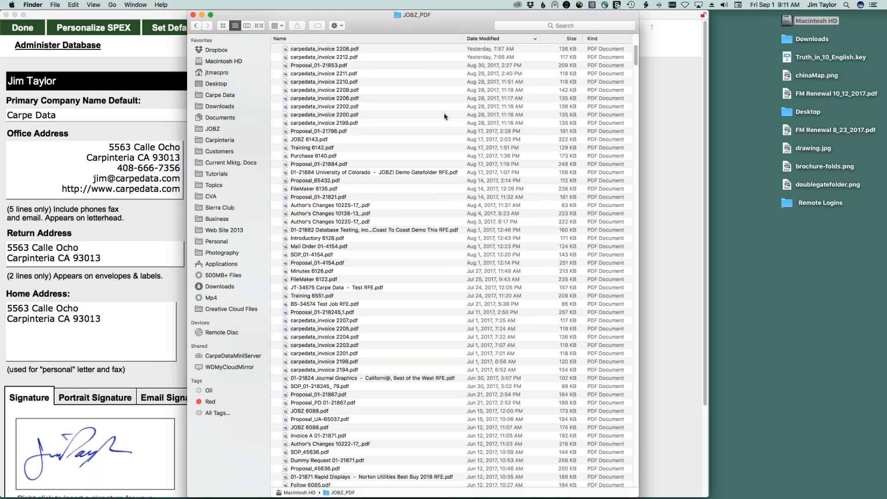
pyautogui.scroll(-10, 403, 94)
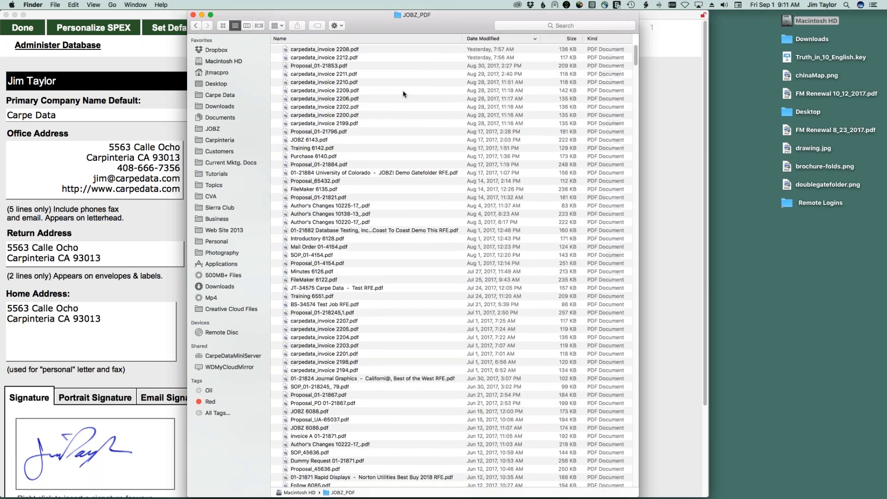
pyautogui.scroll(-8, 403, 94)
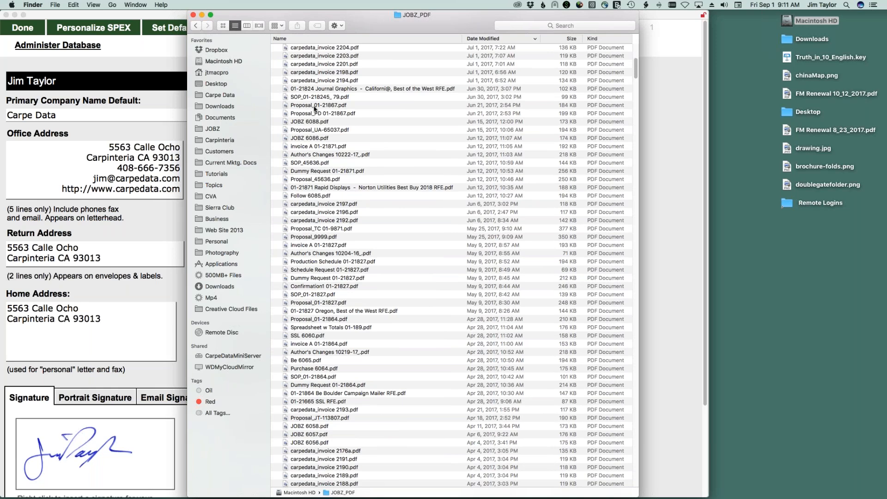
pyautogui.scroll(-3, 315, 109)
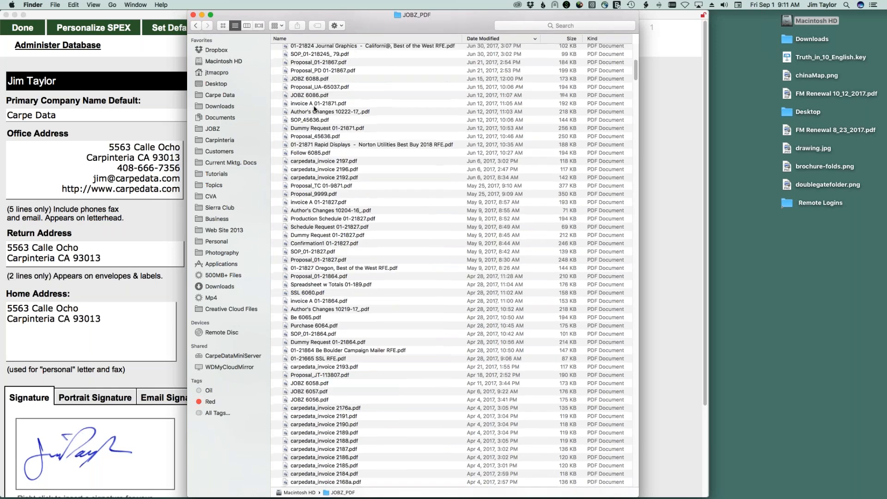
pyautogui.scroll(-20, 315, 109)
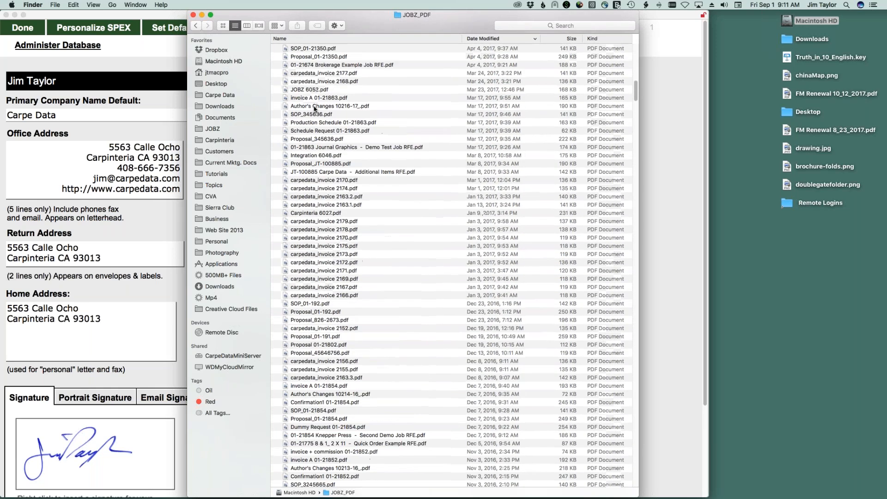
pyautogui.scroll(-8, 314, 109)
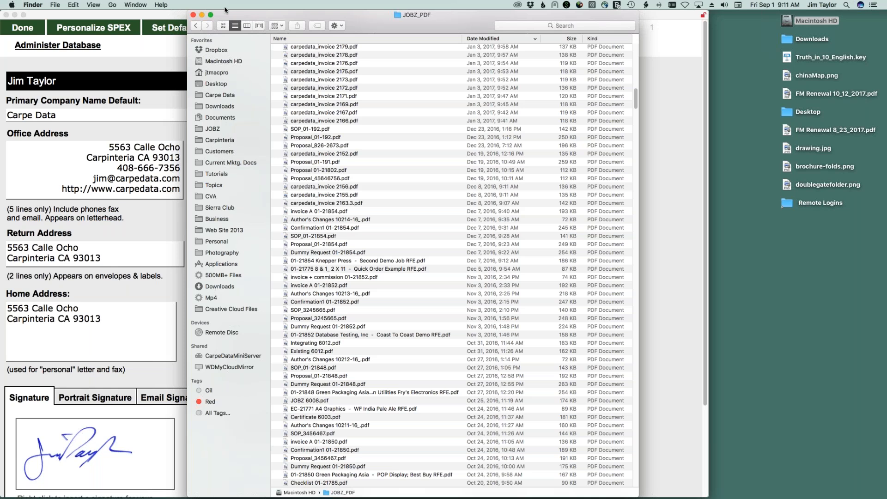
pyautogui.click(176, 46)
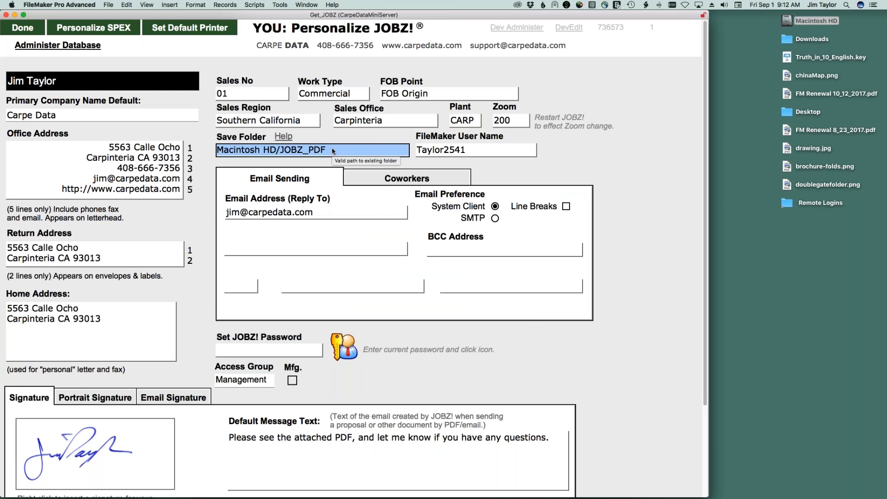
# Review the Save Folder, reply-to and BCC e-mail fields, then show the Coworkers tab's CSR / Planner list
pyautogui.click(273, 151)
pyautogui.moveTo(276, 151); pyautogui.dragTo(219, 150)
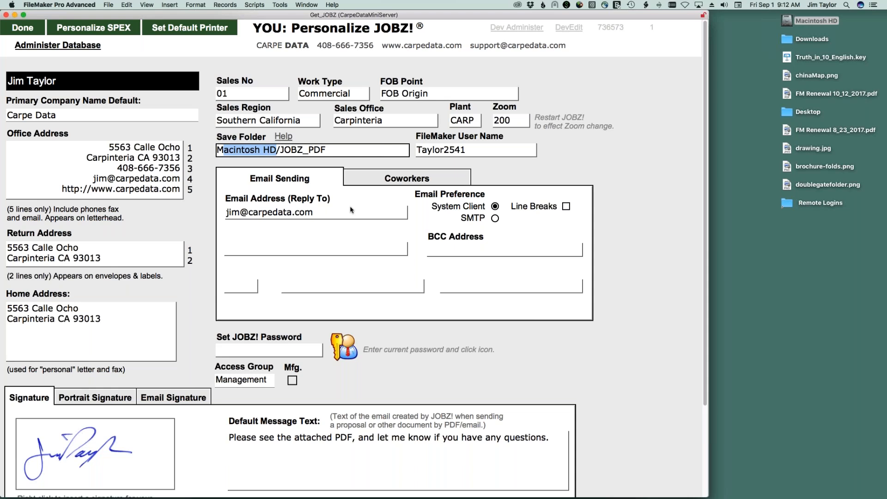
pyautogui.click(326, 214)
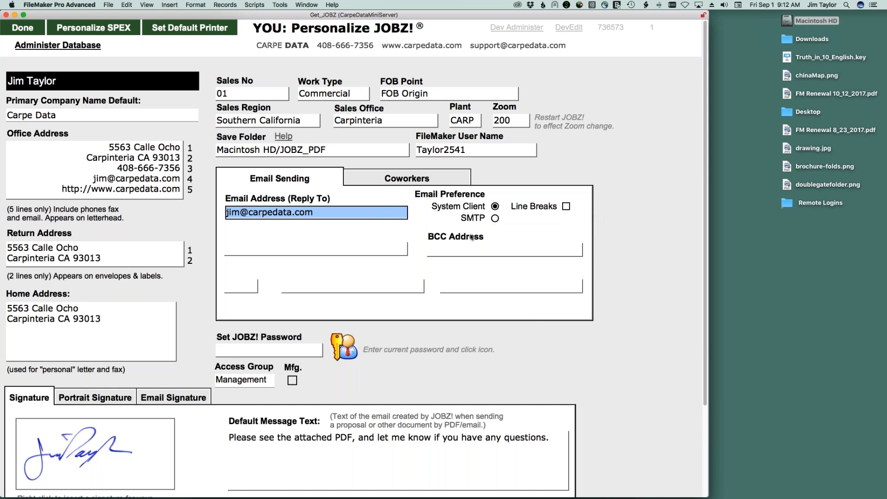
pyautogui.click(471, 251)
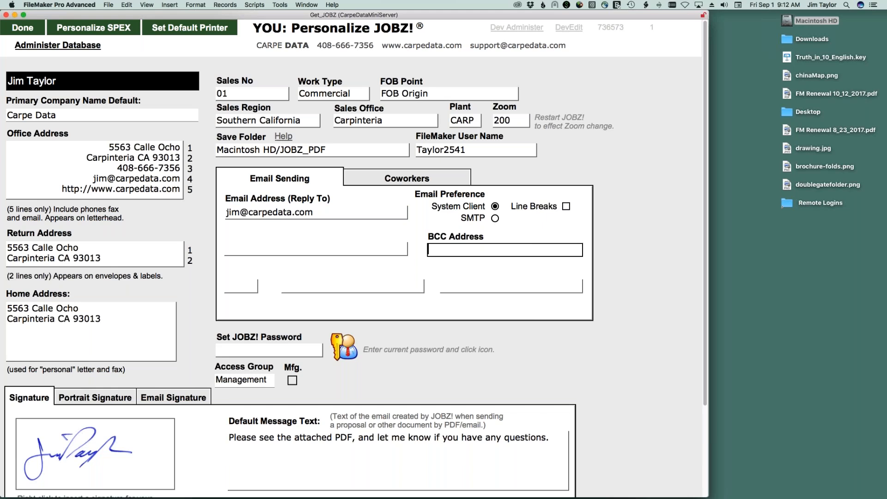
pyautogui.click(371, 178)
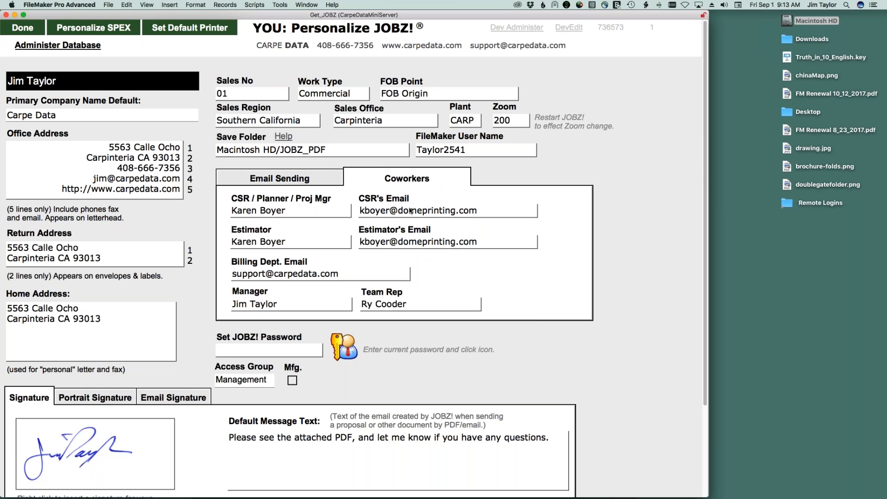
pyautogui.click(313, 212)
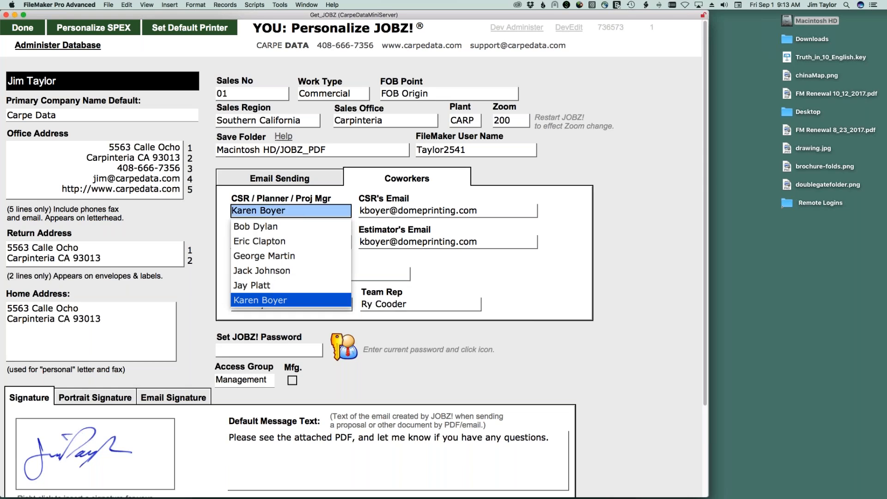
pyautogui.click(313, 211)
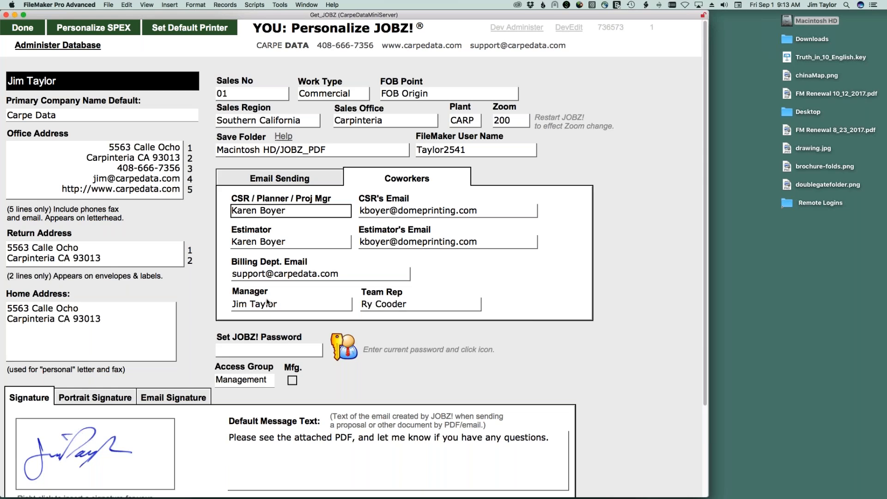
pyautogui.click(268, 350)
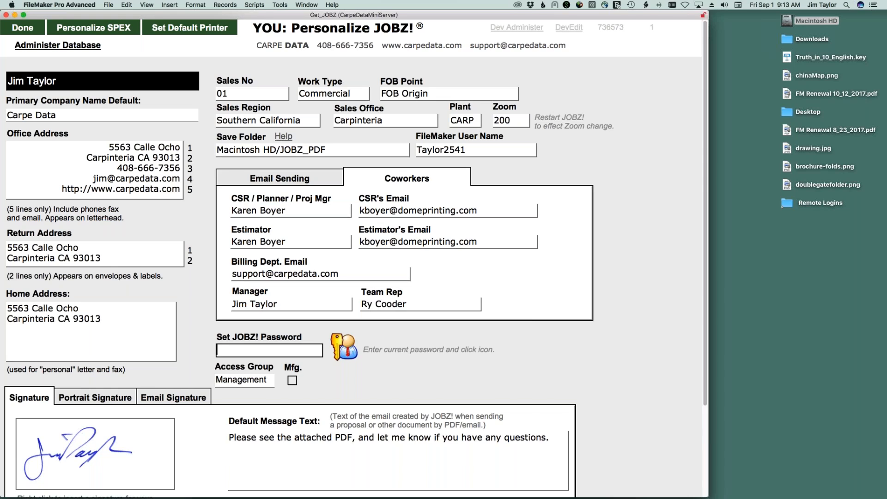
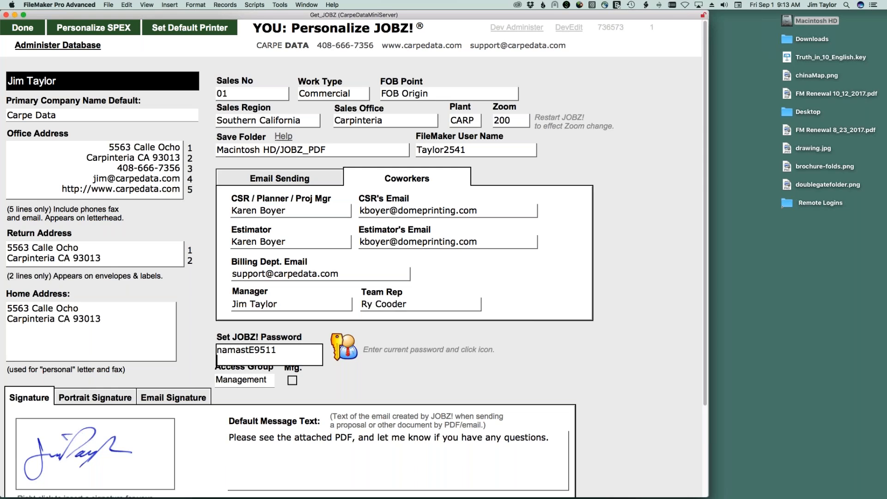
pyautogui.click(348, 346)
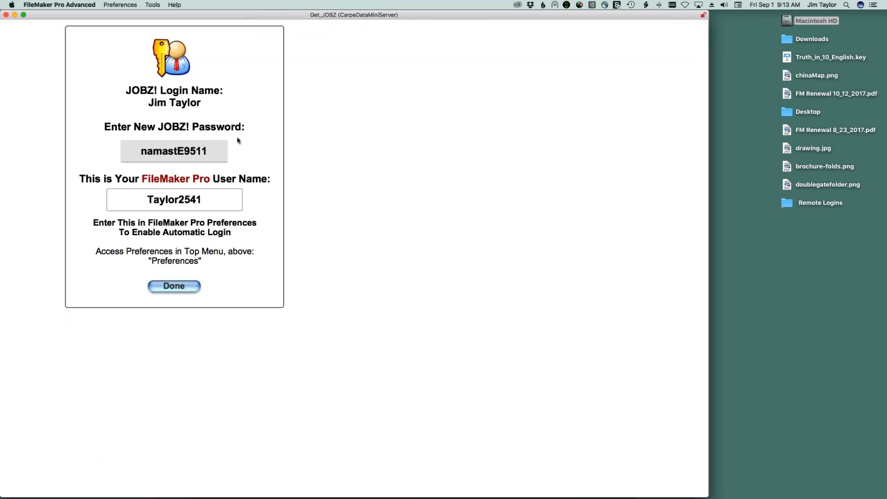
pyautogui.click(181, 153)
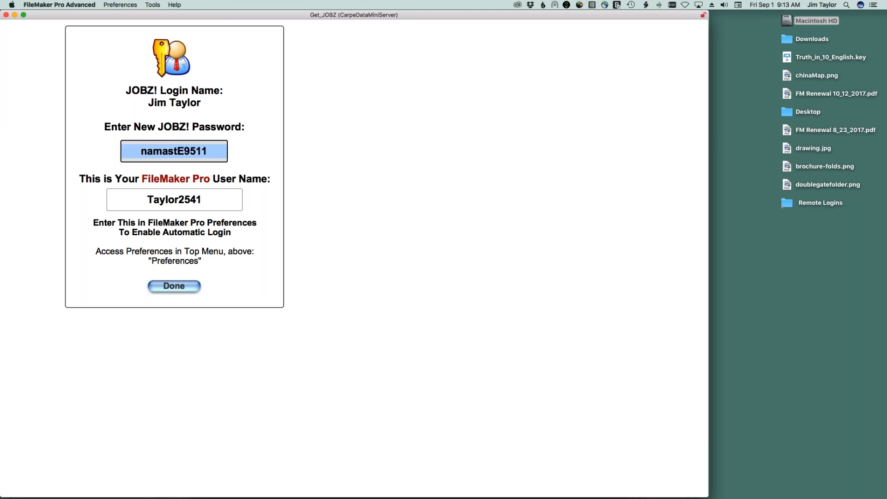
pyautogui.write('tayl')
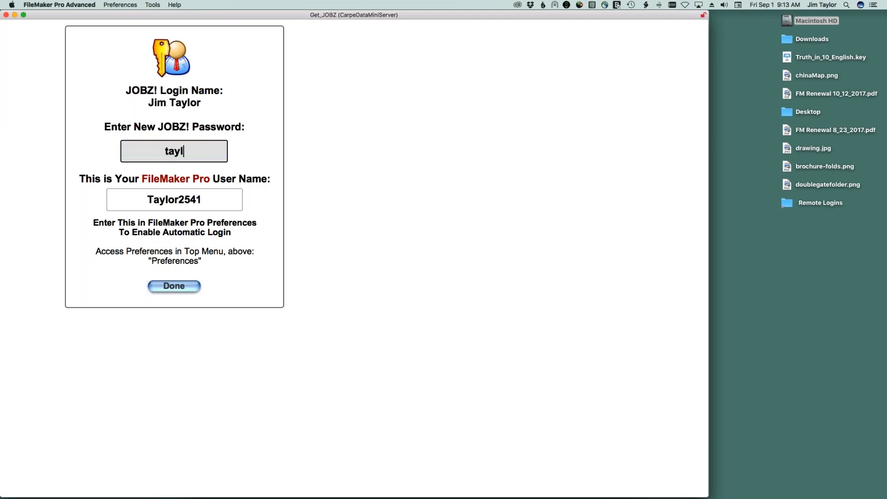
pyautogui.write('or')
# Verify Preferences uses the JOBZ! FileMaker user name for login, then return to Personalize JOBZ!
pyautogui.click(114, 5)
pyautogui.click(128, 15)
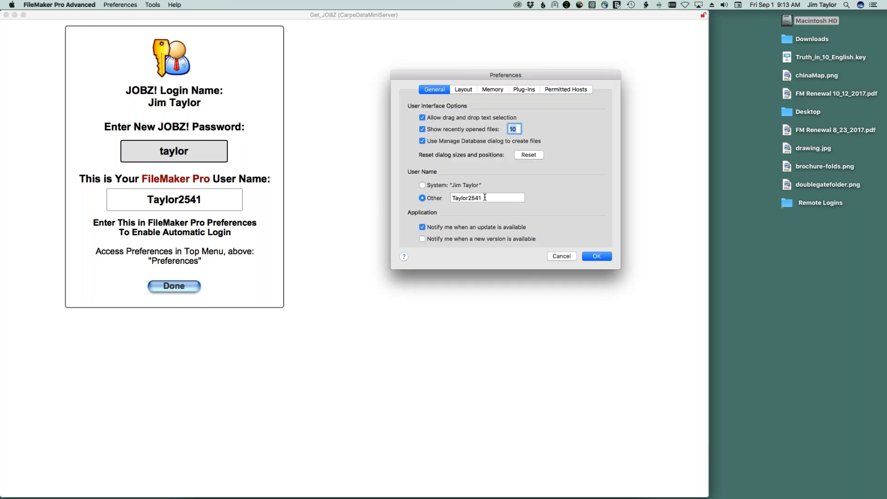
pyautogui.moveTo(484, 197); pyautogui.dragTo(451, 194)
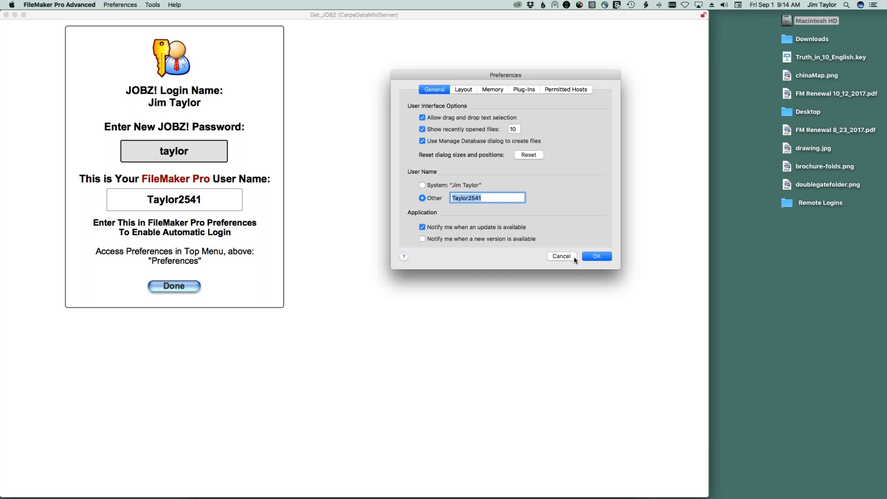
pyautogui.click(595, 256)
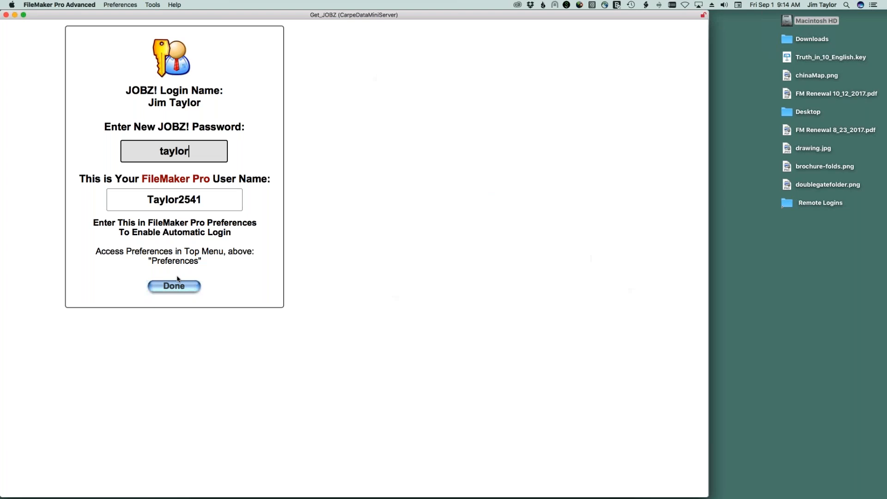
pyautogui.click(169, 287)
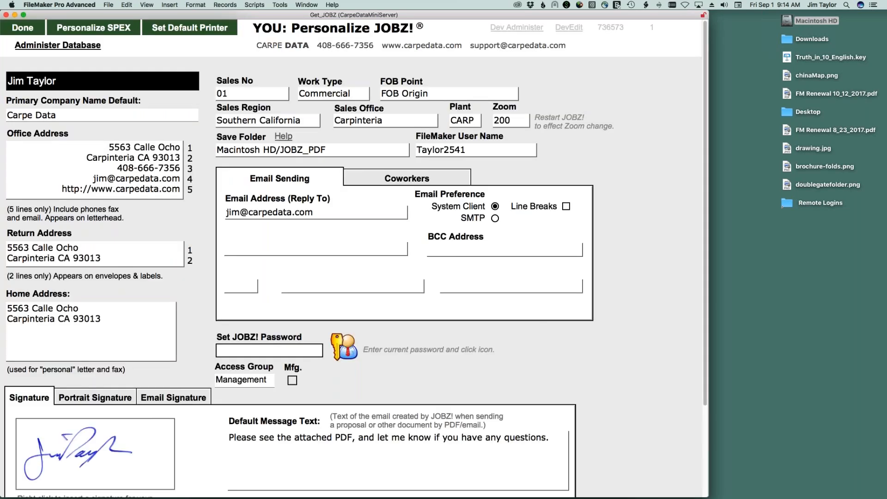
# Select the whole default e-mail message text on the Personalize JOBZ! page
pyautogui.scroll(-5, 125, 296)
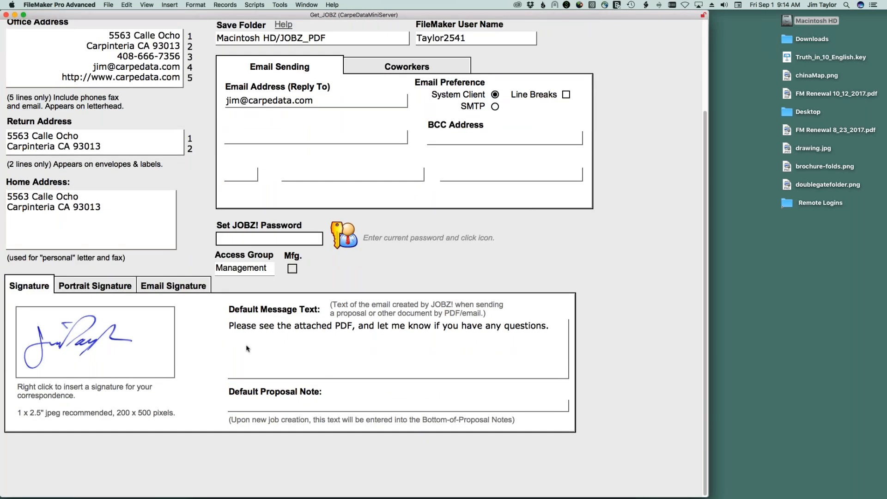
pyautogui.click(267, 327)
pyautogui.tripleClick(267, 326)
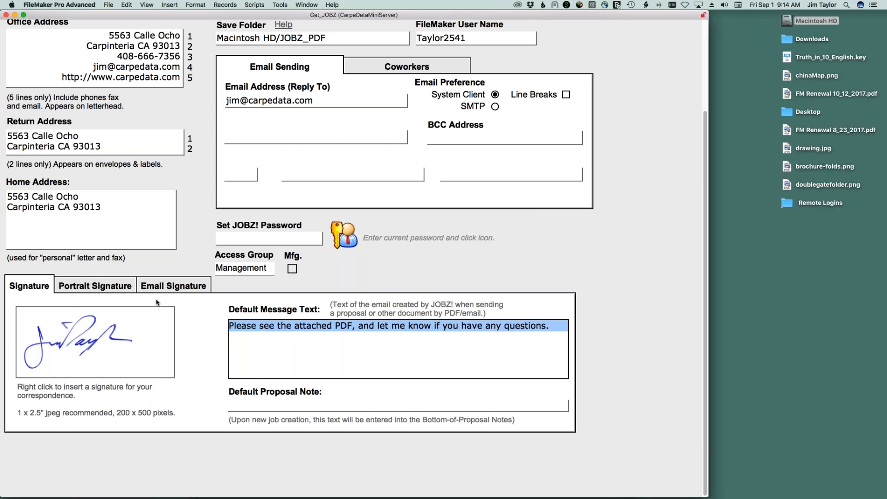
# View the portrait signature, then switch to the plain-text e-mail signature and edit it
pyautogui.click(104, 284)
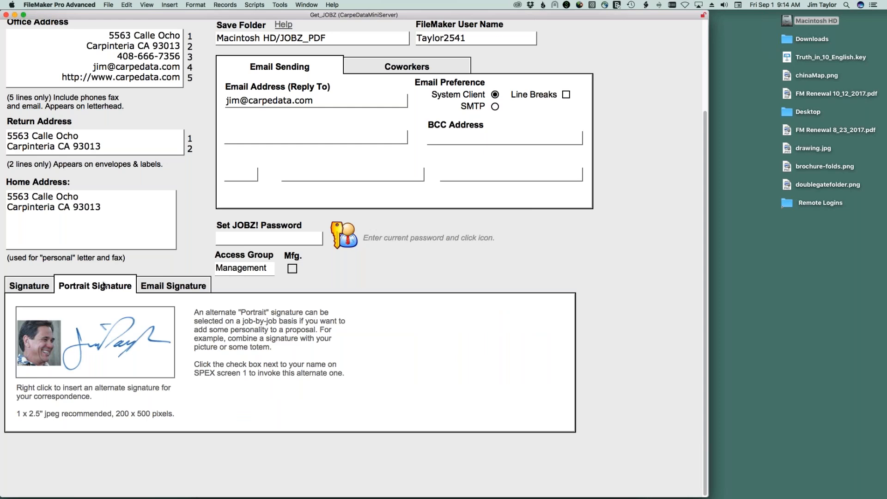
pyautogui.click(176, 287)
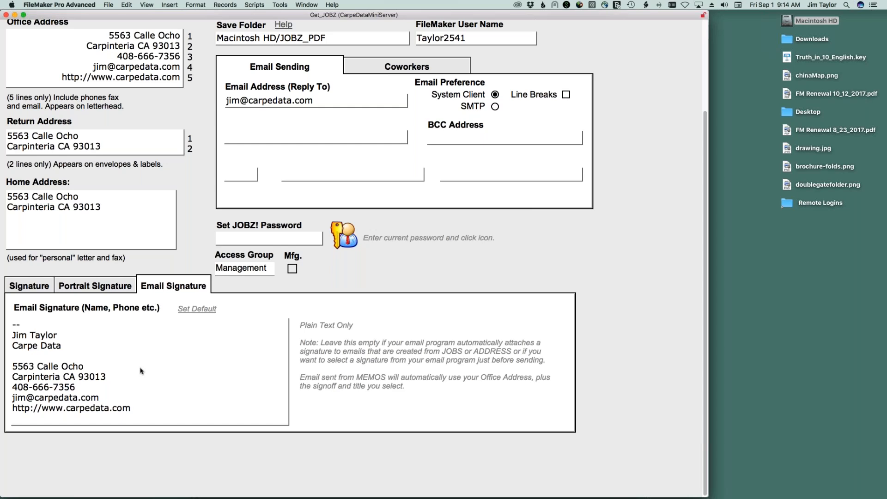
pyautogui.click(141, 371)
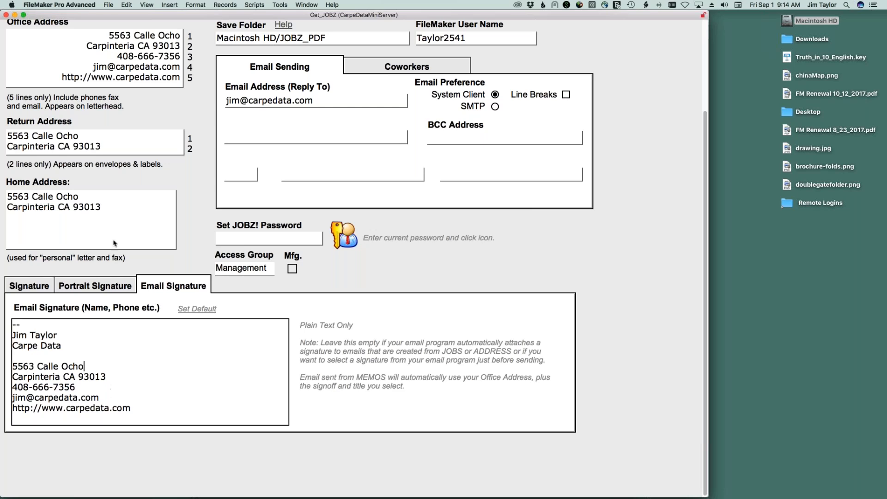
pyautogui.scroll(5, 114, 244)
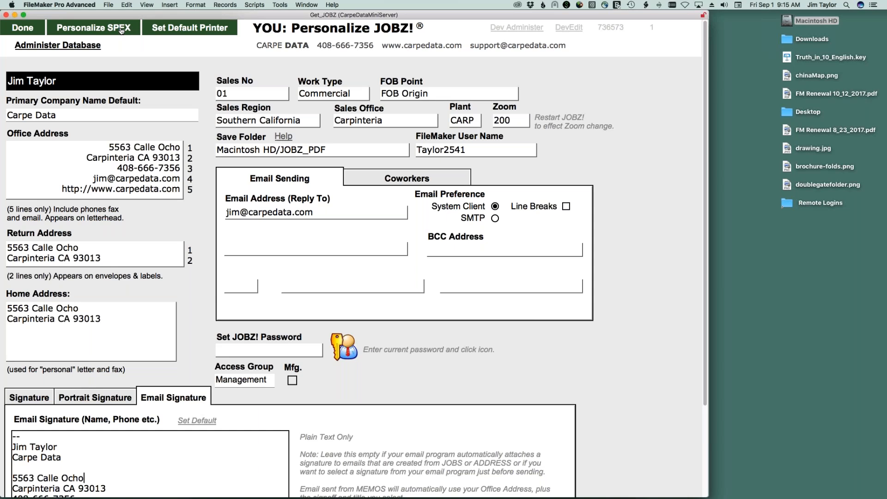
pyautogui.click(121, 30)
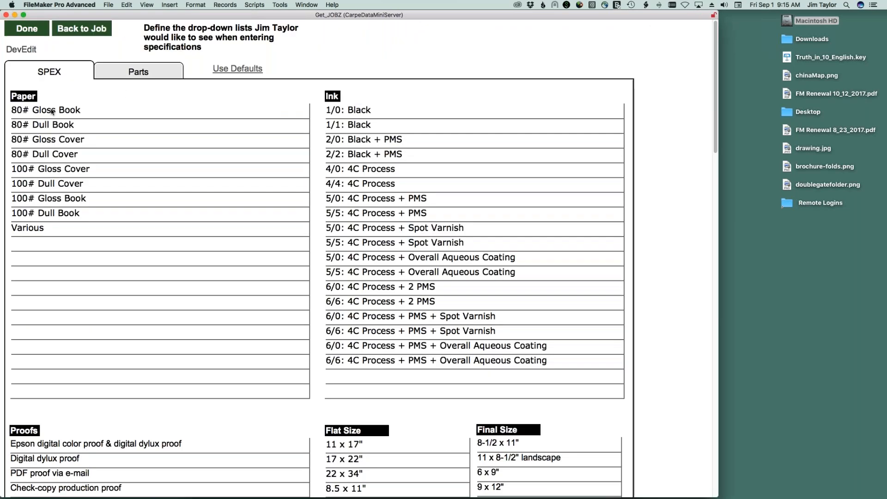
pyautogui.click(52, 111)
pyautogui.click(56, 126)
pyautogui.click(57, 142)
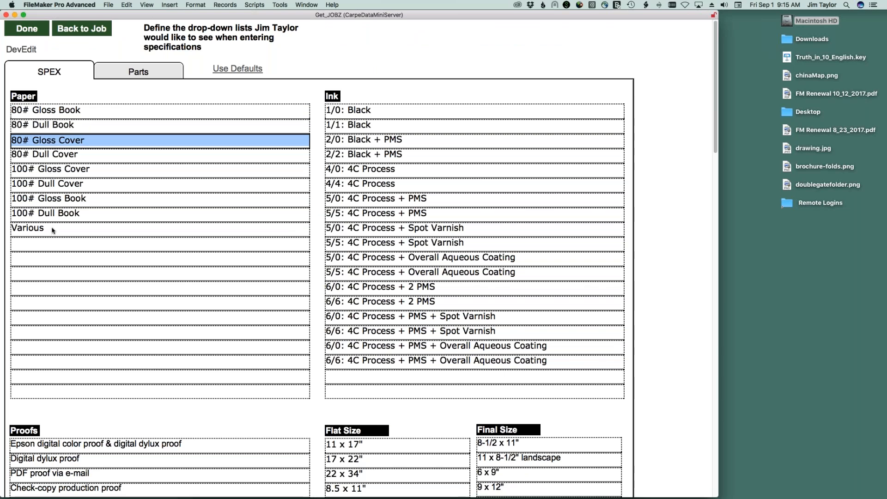
pyautogui.click(42, 245)
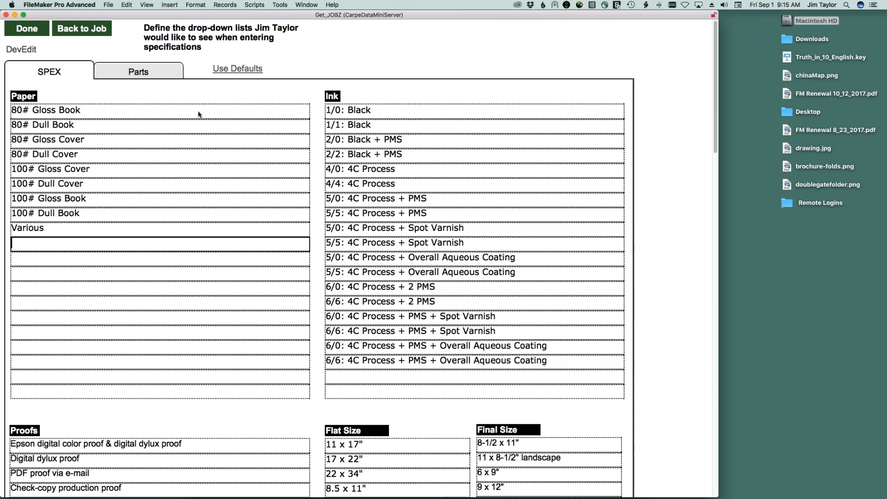
pyautogui.click(456, 114)
pyautogui.scroll(-10, 139, 296)
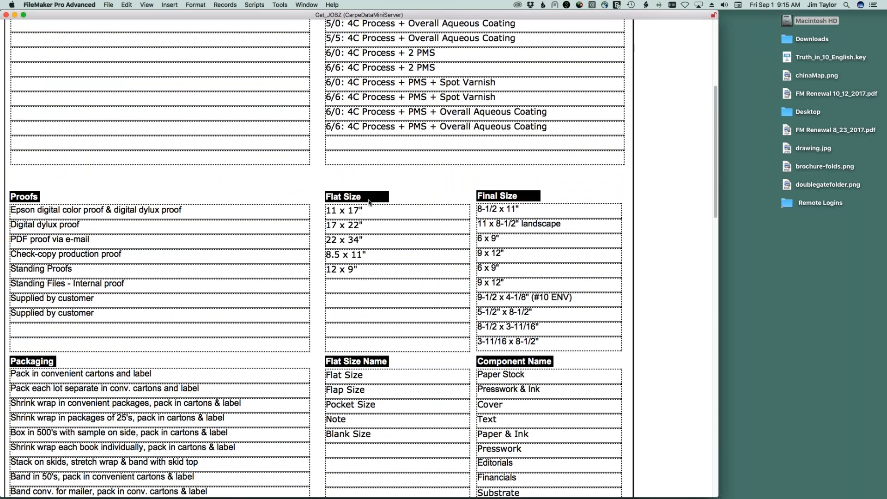
pyautogui.scroll(-8, 213, 289)
pyautogui.scroll(-6, 212, 289)
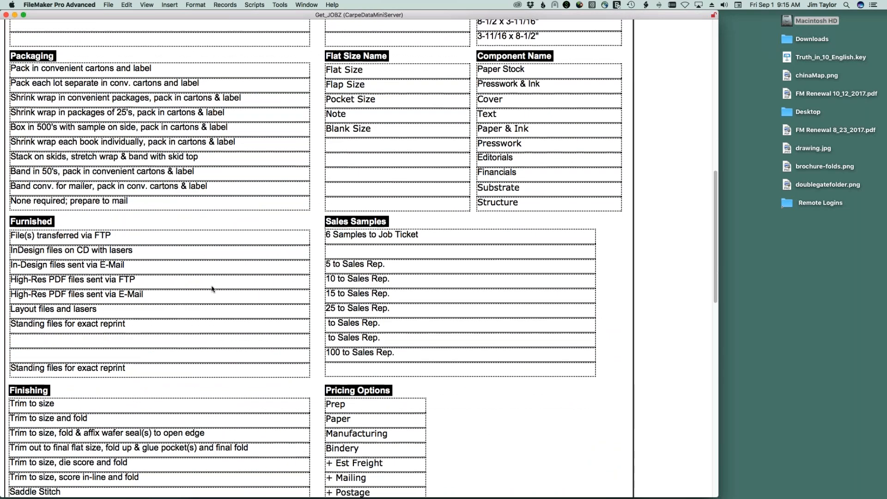
pyautogui.scroll(-6, 212, 289)
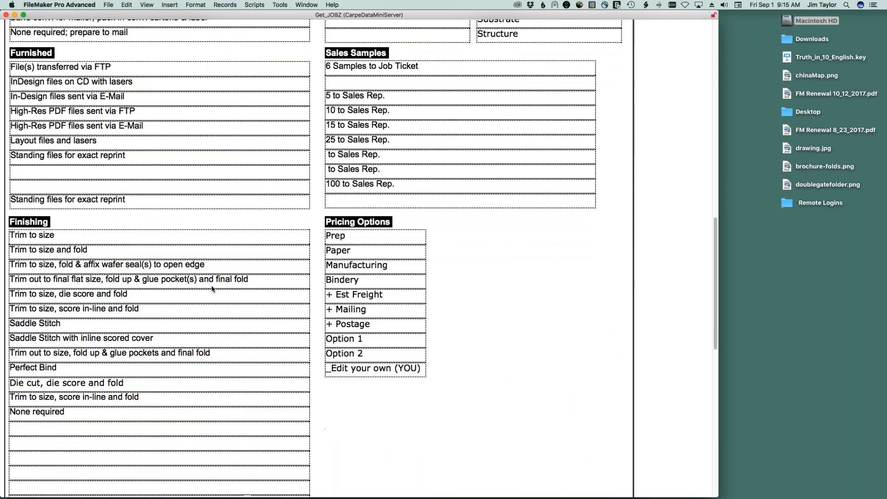
pyautogui.scroll(-4, 212, 289)
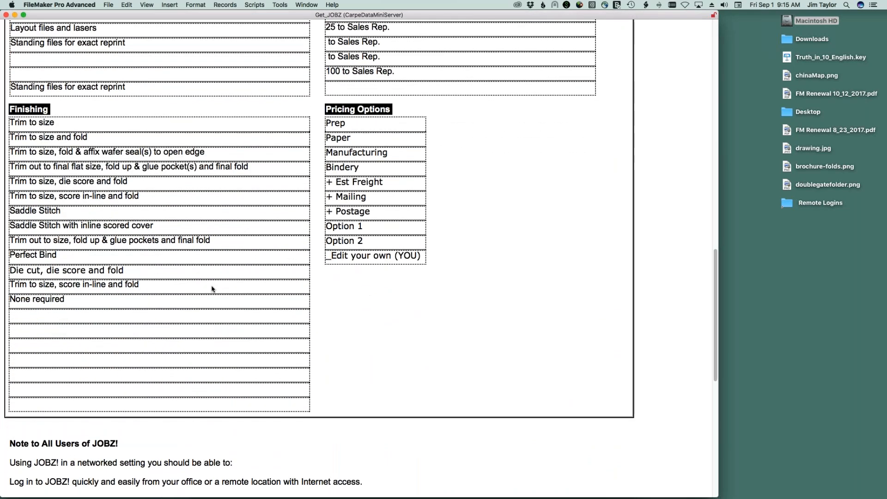
pyautogui.scroll(16, 212, 289)
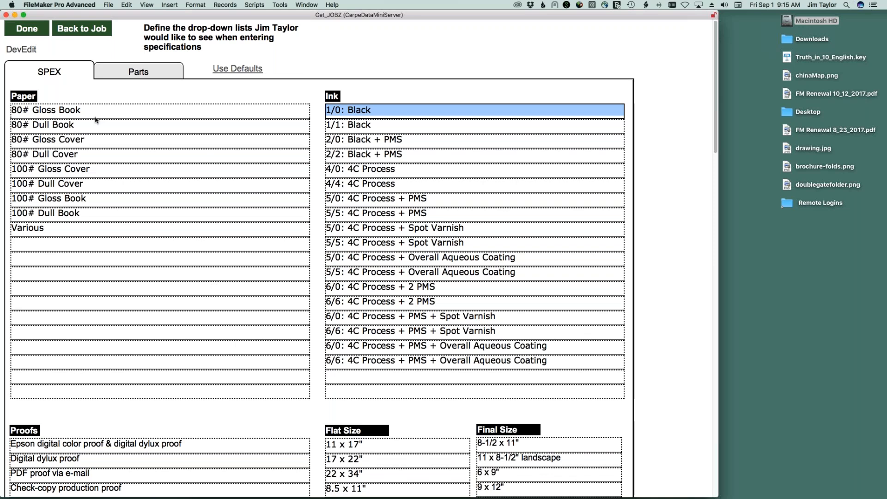
pyautogui.click(36, 34)
# Leave personal settings, visit ADDRESS, MEMOS and JOBS, and end on ADDRESS with grouping choices shown
pyautogui.click(33, 28)
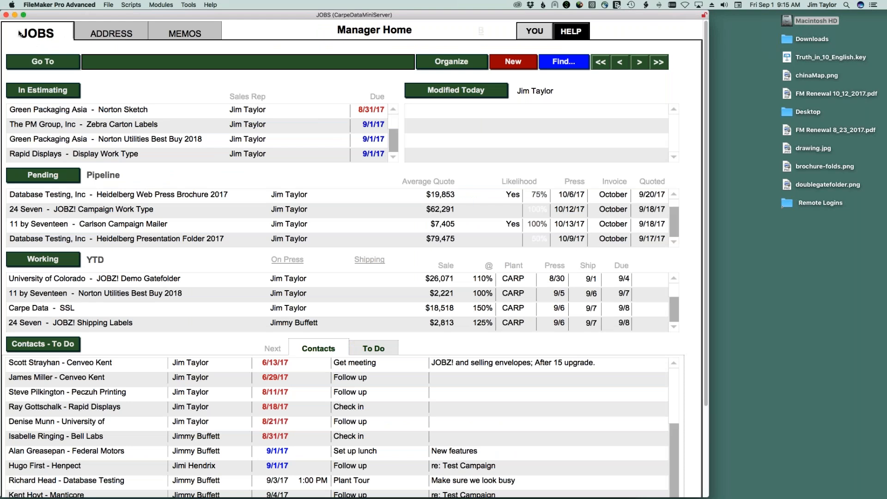
pyautogui.click(121, 33)
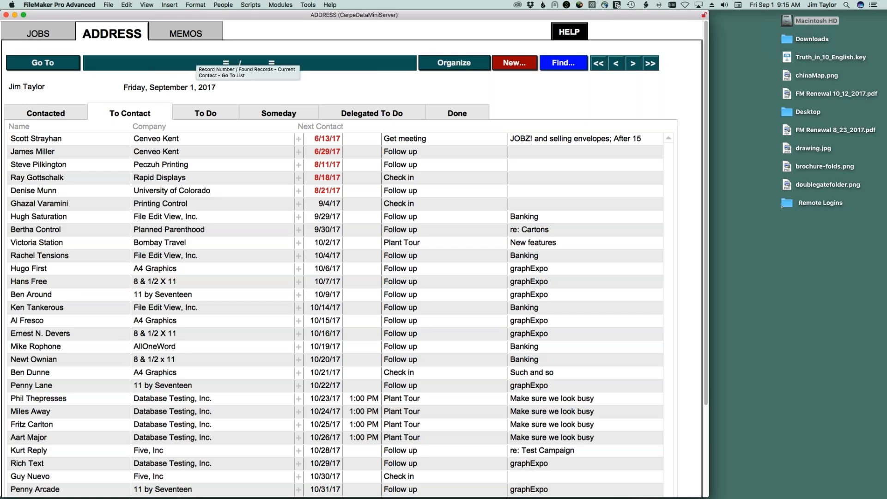
pyautogui.click(189, 31)
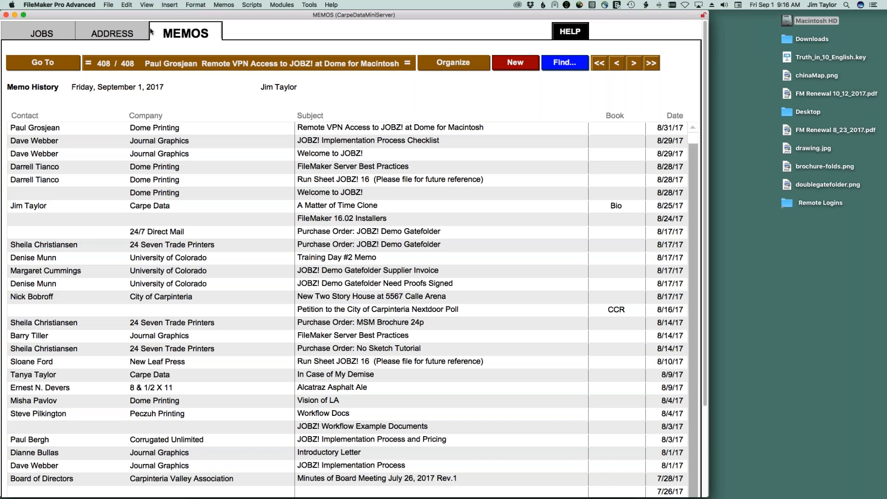
pyautogui.click(112, 34)
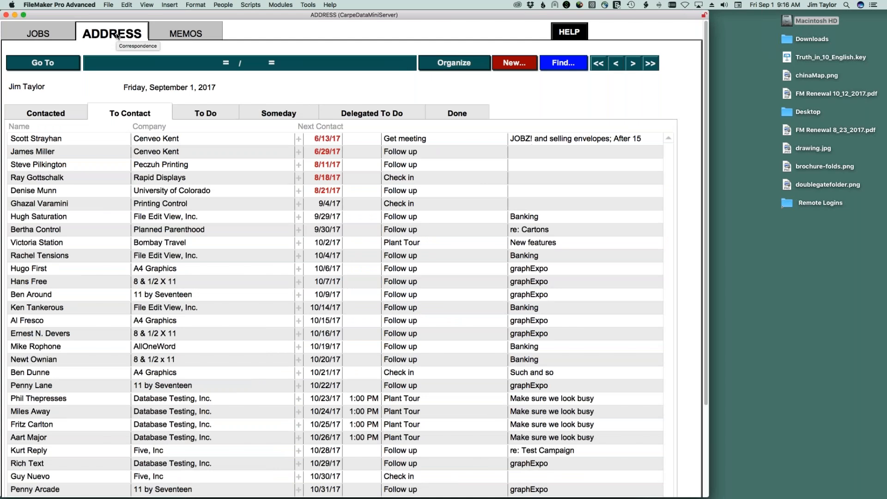
pyautogui.click(62, 37)
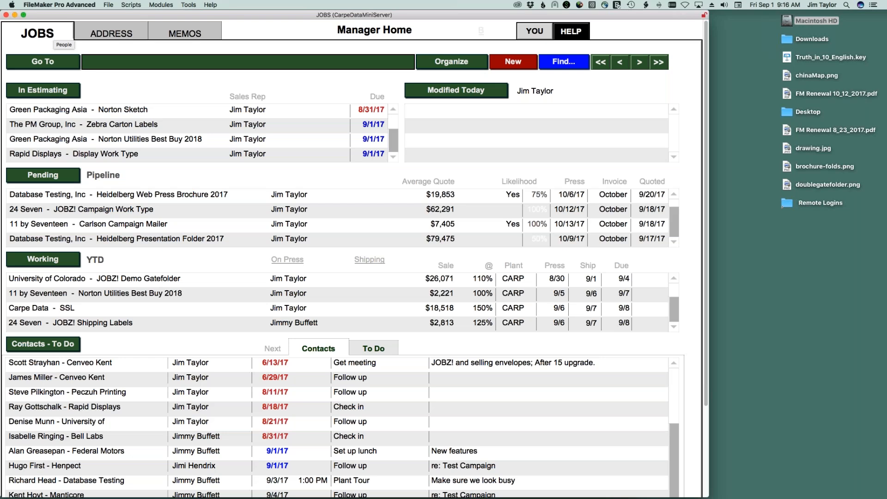
pyautogui.click(110, 33)
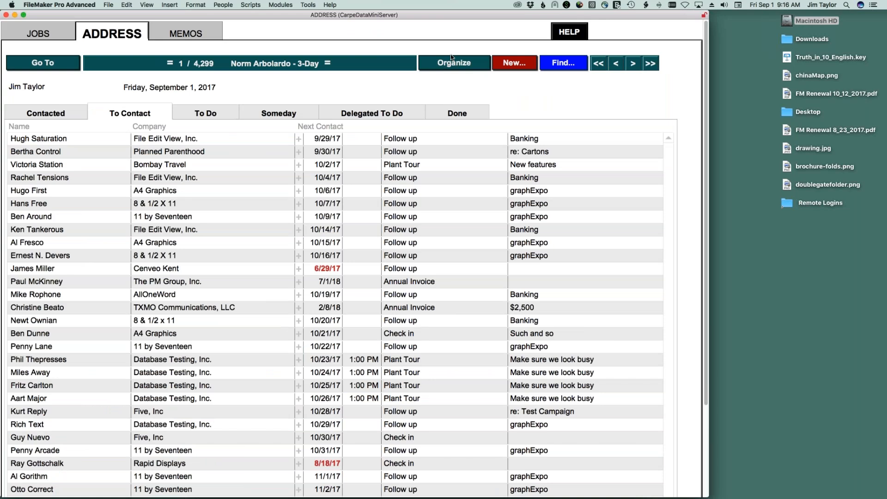
pyautogui.click(435, 65)
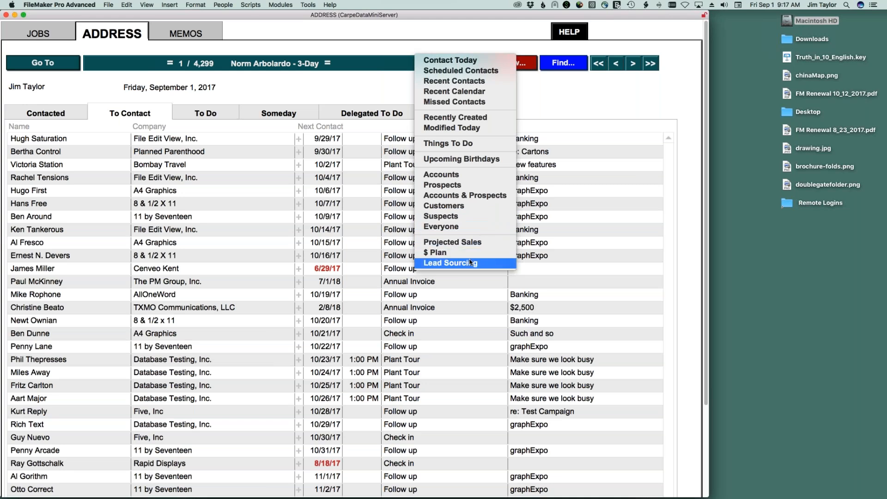
# Dismiss the Organize menu, show the Contacted list with last-contact dates, and reopen Organize
pyautogui.click(525, 99)
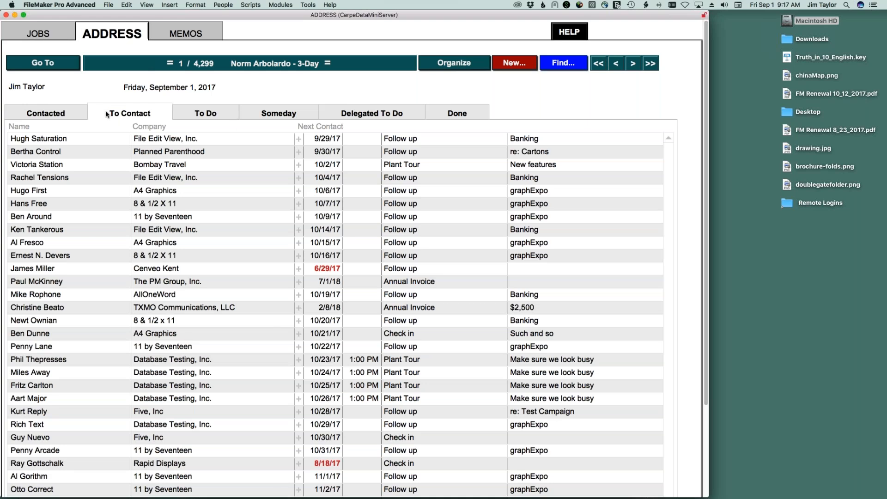
pyautogui.click(49, 113)
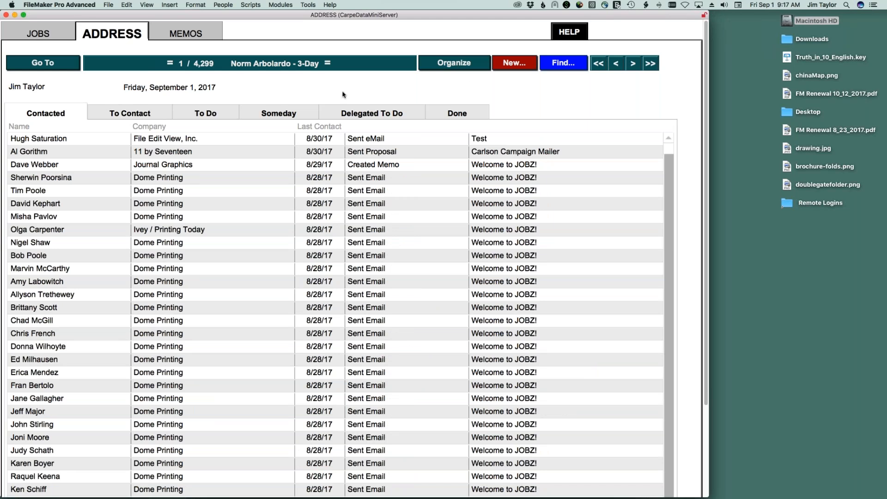
pyautogui.click(456, 63)
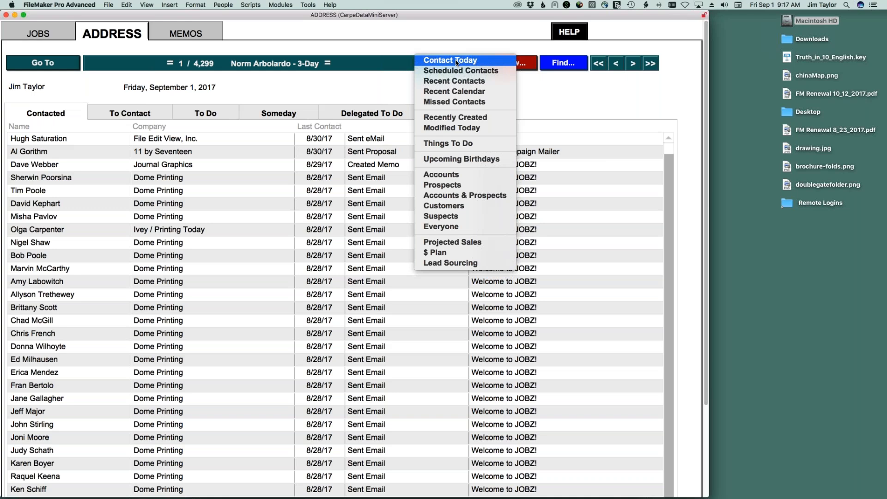
# Run the Organize > Accounts search with Which Rep? left blank for all reps
pyautogui.click(445, 175)
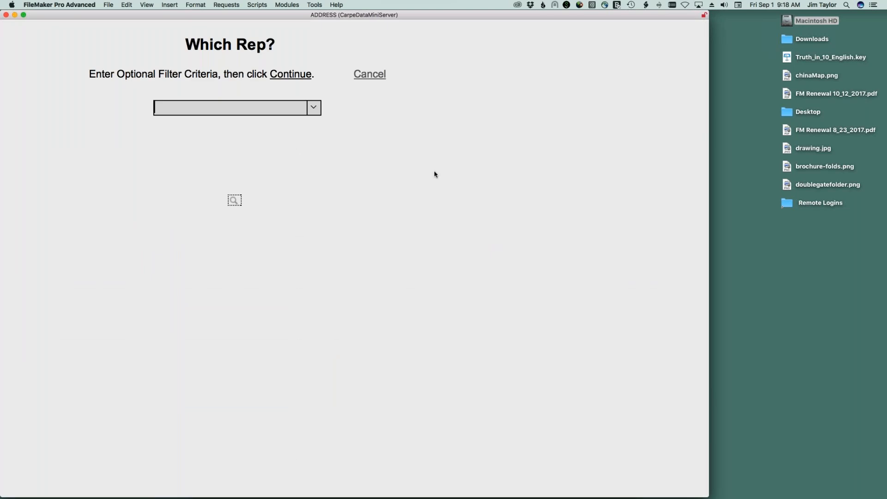
pyautogui.click(313, 107)
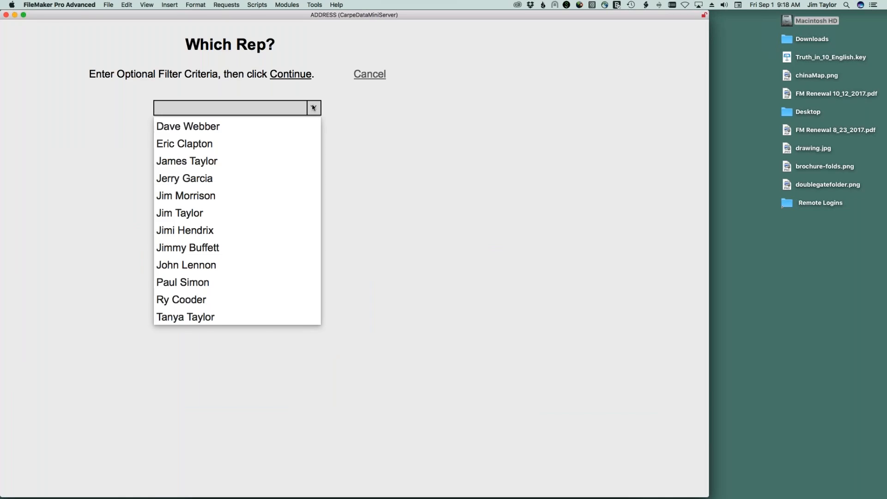
pyautogui.click(328, 104)
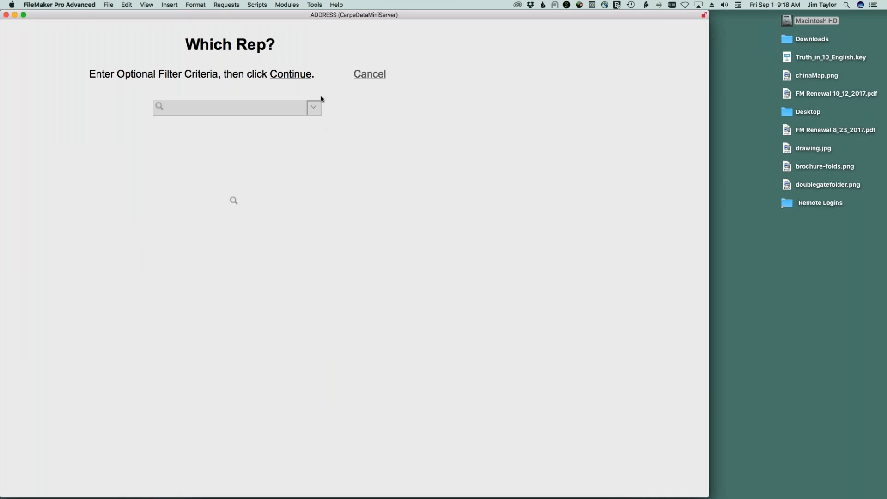
pyautogui.click(289, 75)
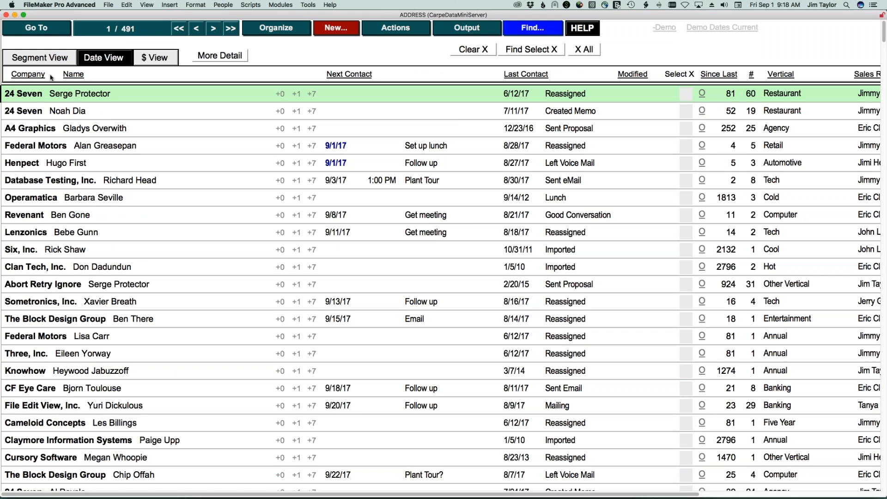
# Sort the 491 account contacts by Company and scroll through the list
pyautogui.click(30, 78)
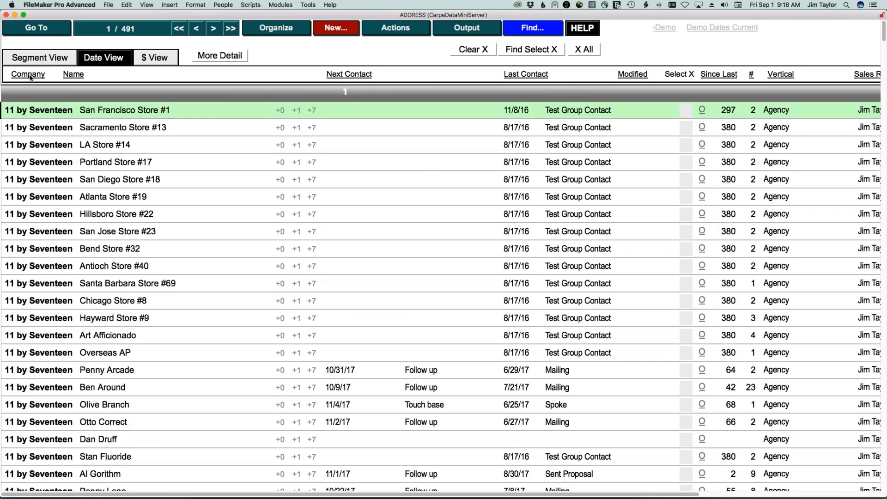
pyautogui.scroll(-5, 86, 219)
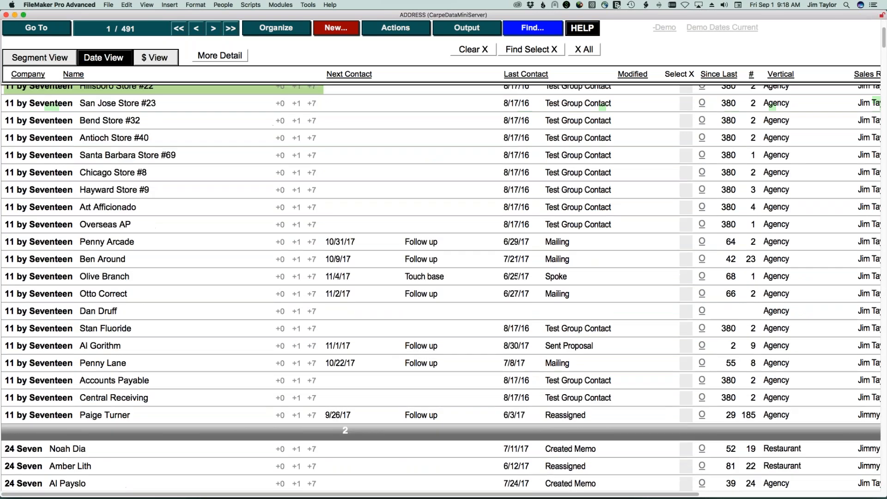
pyautogui.scroll(-6, 88, 219)
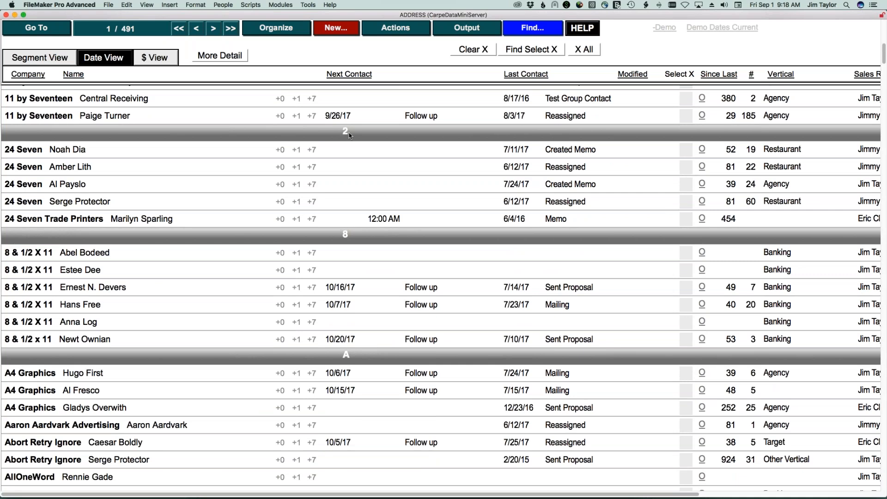
pyautogui.scroll(-4, 349, 133)
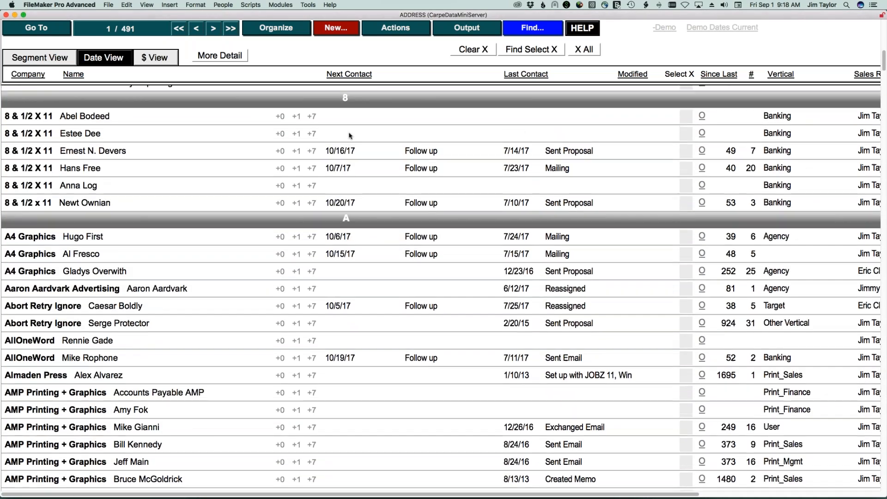
pyautogui.scroll(-10, 226, 251)
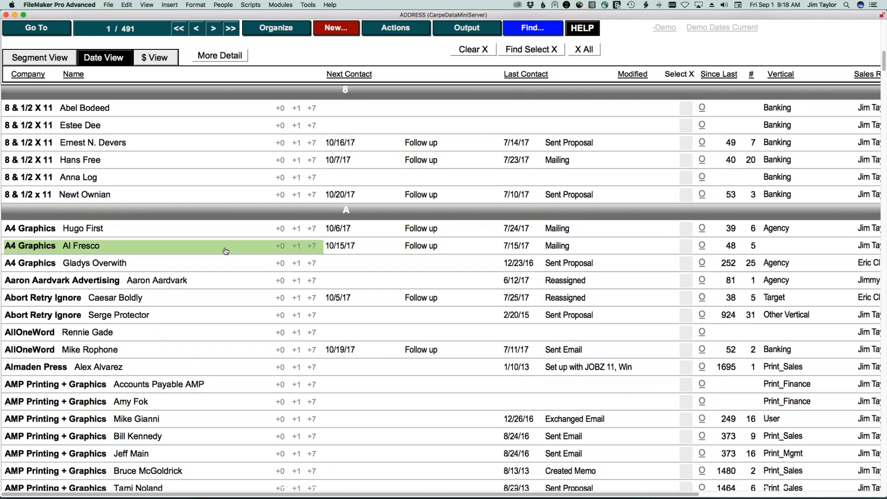
pyautogui.scroll(20, 226, 251)
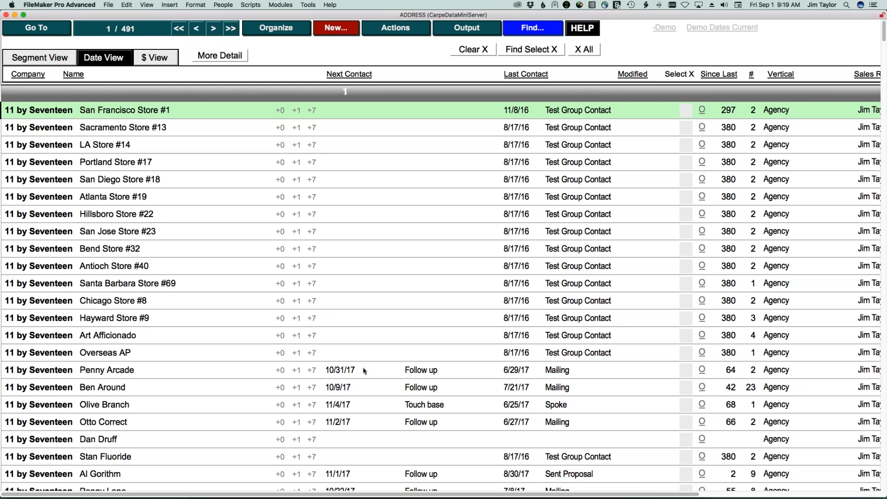
# Adjust next-contact dates, check the follow-up reasons, and open the 11 by Seventeen contact's detail record
pyautogui.click(279, 372)
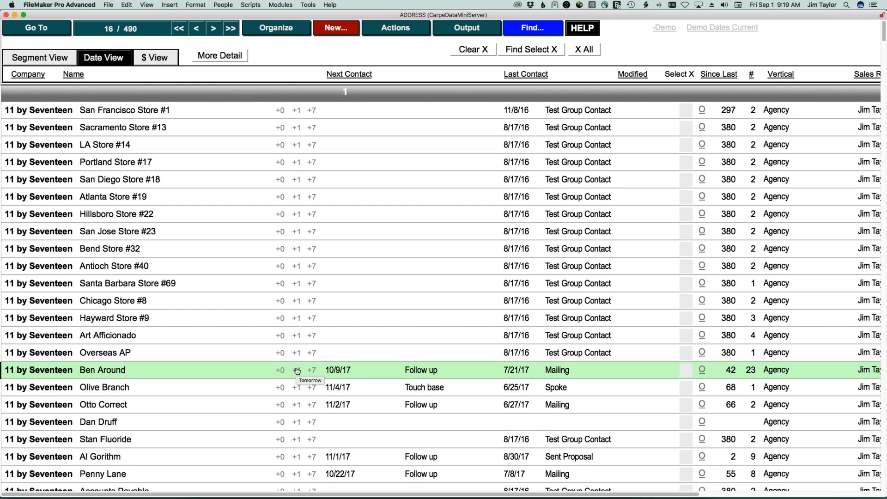
pyautogui.click(297, 371)
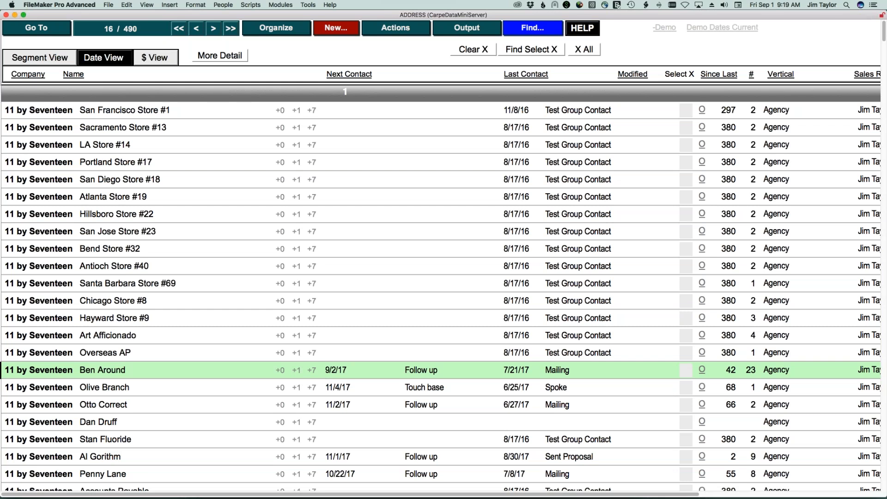
pyautogui.click(413, 371)
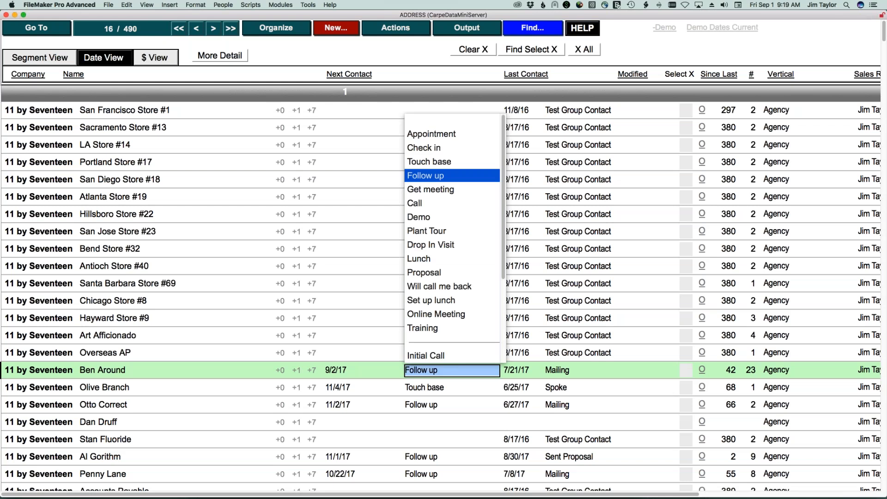
pyautogui.click(411, 370)
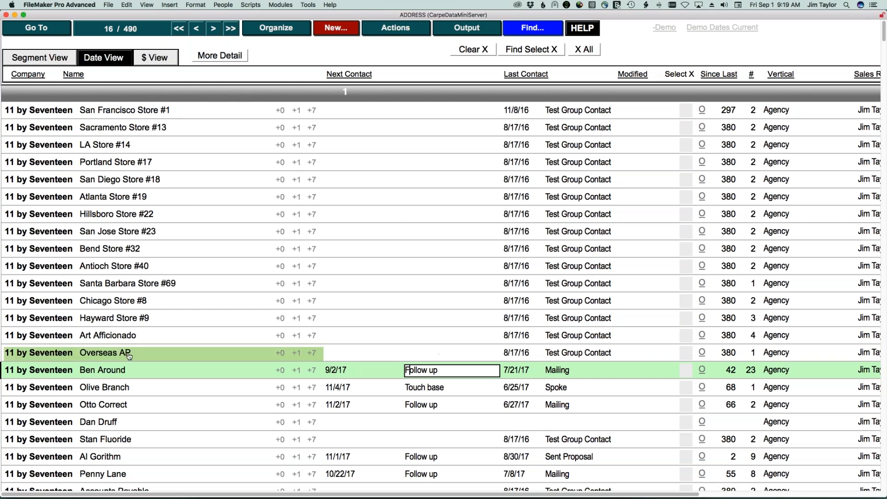
pyautogui.click(48, 370)
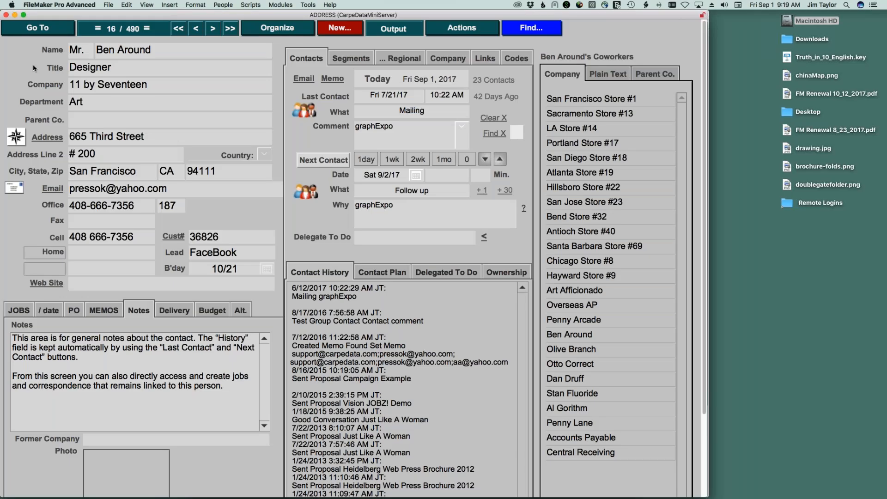
# Toggle list/detail view twice, advance two records, jump to the last, then back to record 1
pyautogui.click(134, 31)
pyautogui.click(134, 31)
pyautogui.click(133, 30)
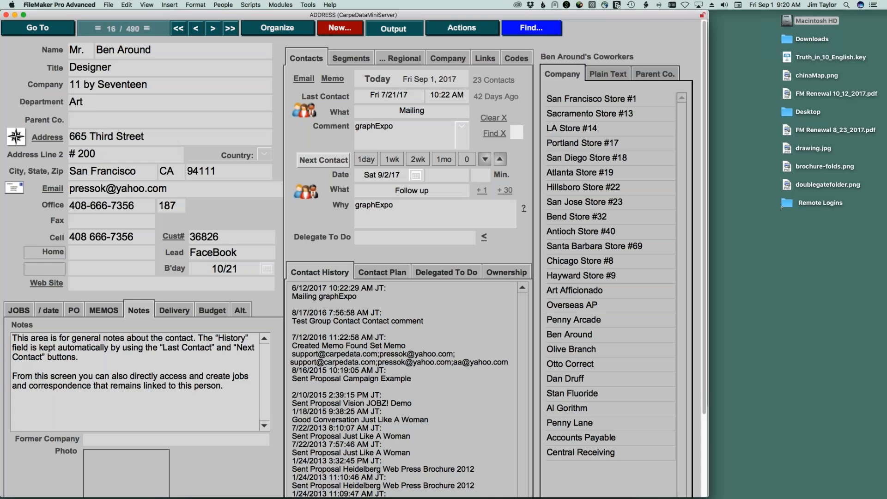
pyautogui.click(132, 31)
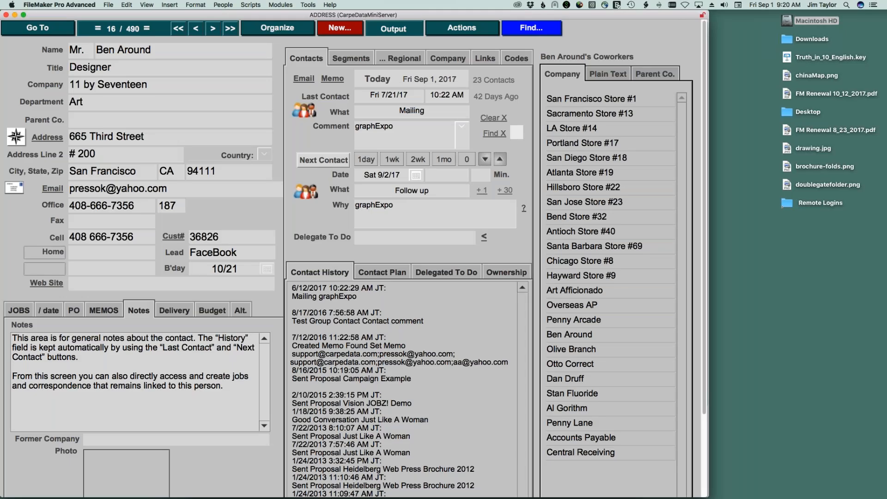
pyautogui.click(213, 28)
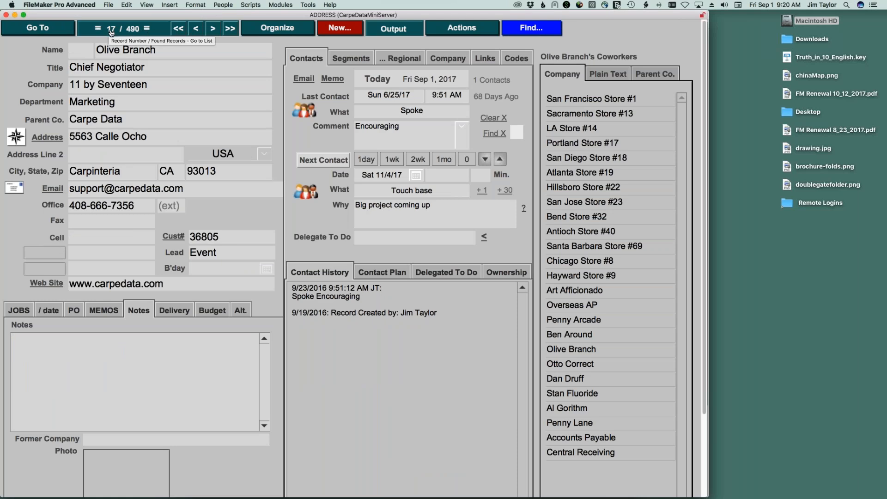
pyautogui.click(212, 29)
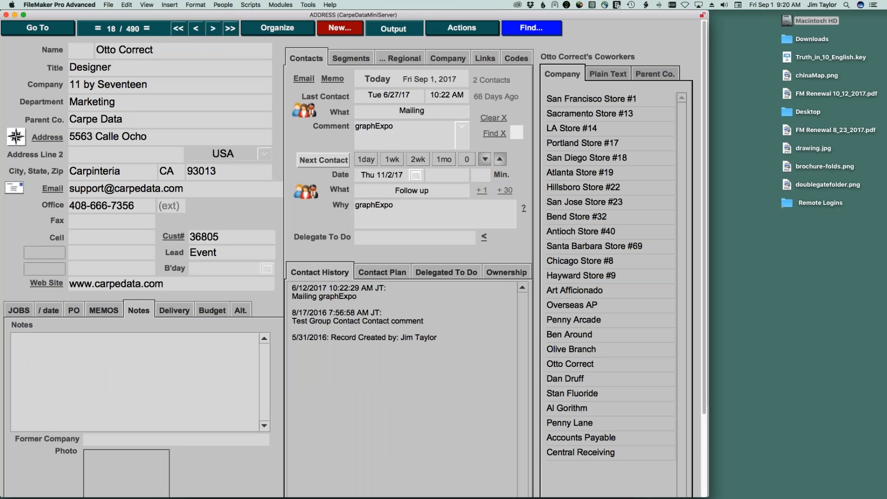
pyautogui.click(229, 29)
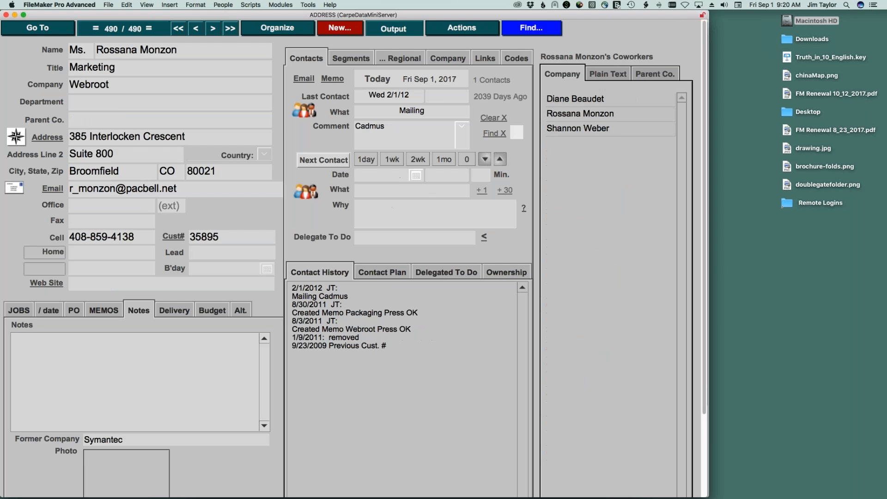
pyautogui.click(177, 29)
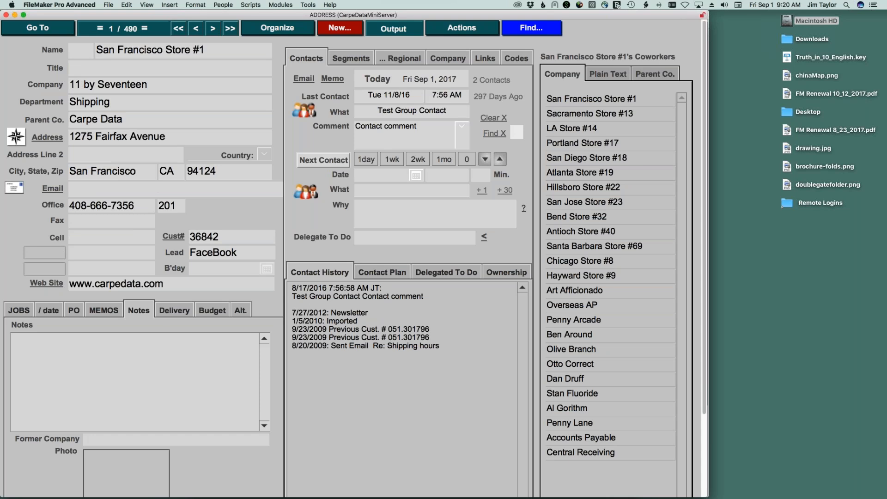
# Show the Ownership tab for San Francisco Store #1 with its sales rep and reassignment fields
pyautogui.click(96, 85)
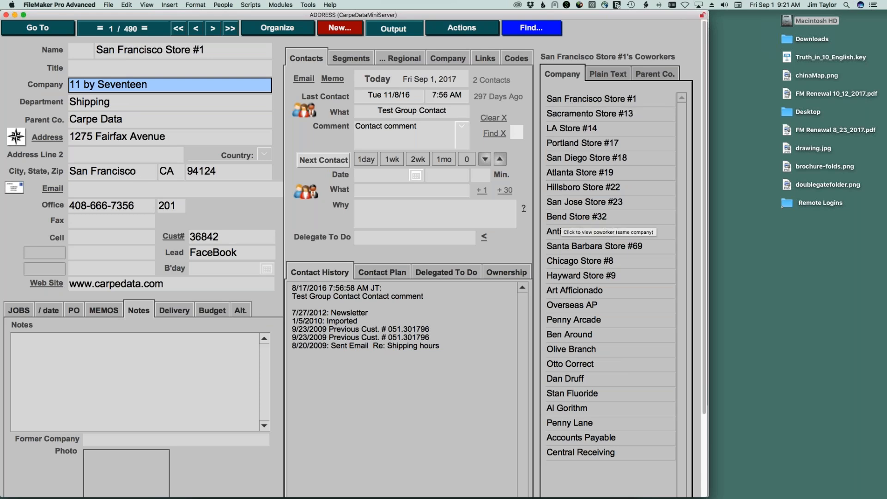
pyautogui.click(506, 273)
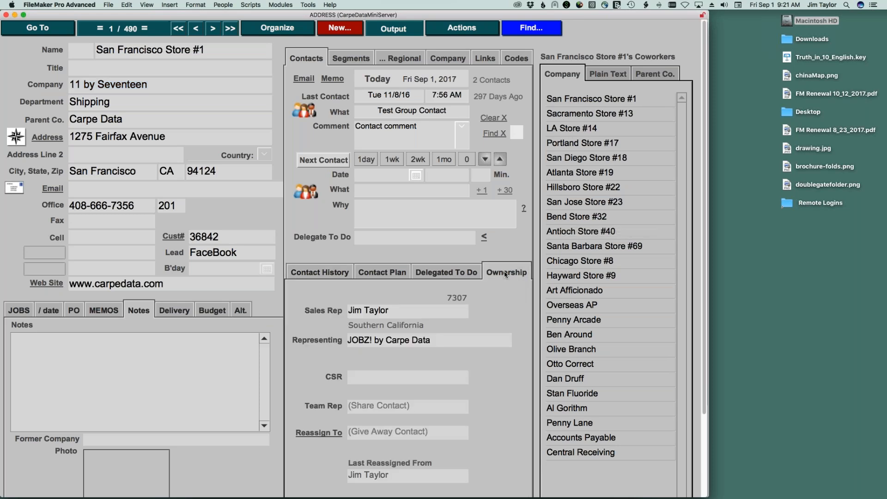
# Leave the Sales Rep unchanged and choose a new rep in the Reassign To list
pyautogui.click(356, 311)
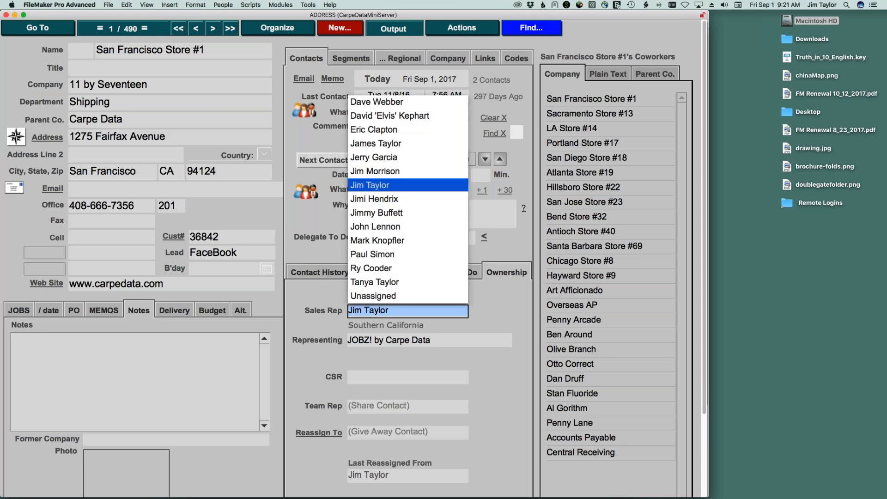
pyautogui.click(355, 312)
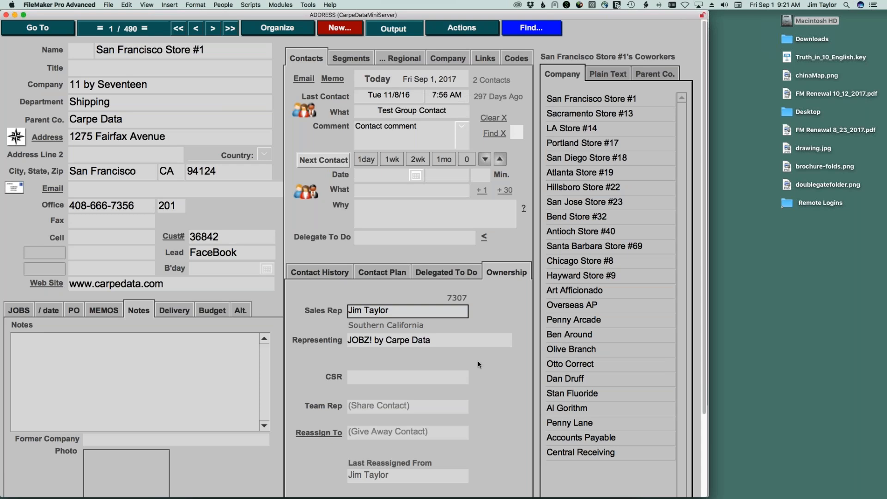
pyautogui.scroll(-5, 491, 370)
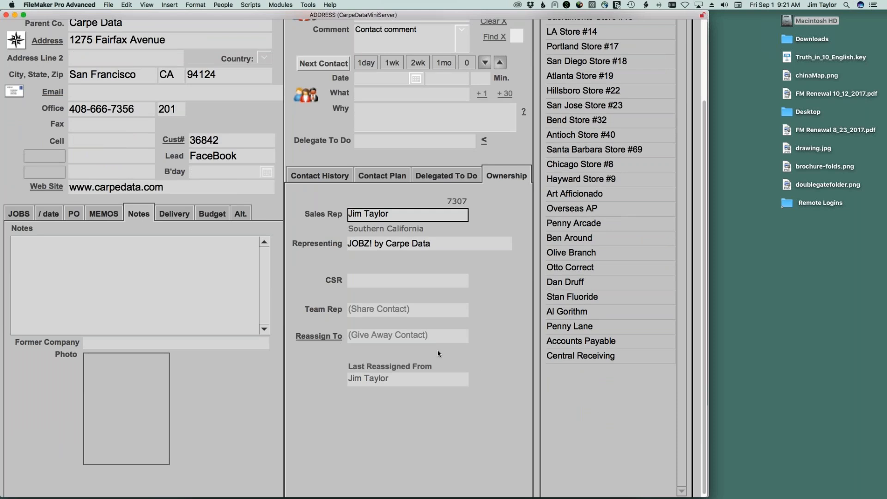
pyautogui.click(381, 338)
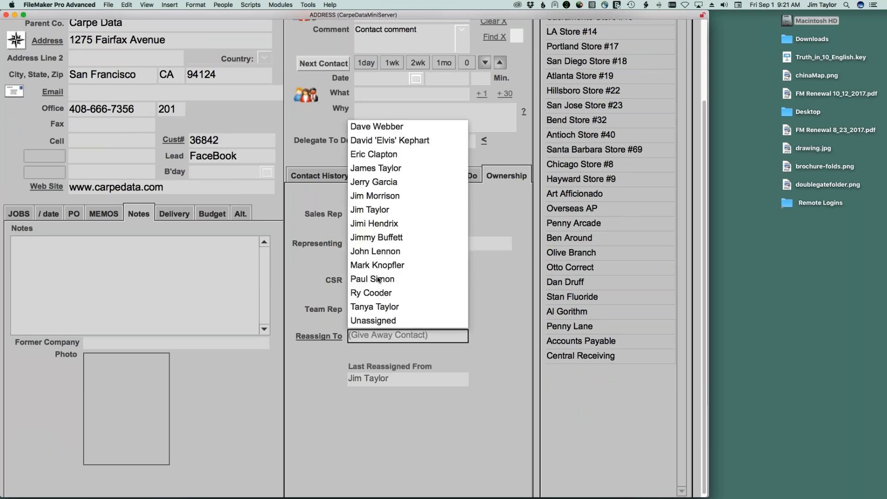
pyautogui.click(378, 238)
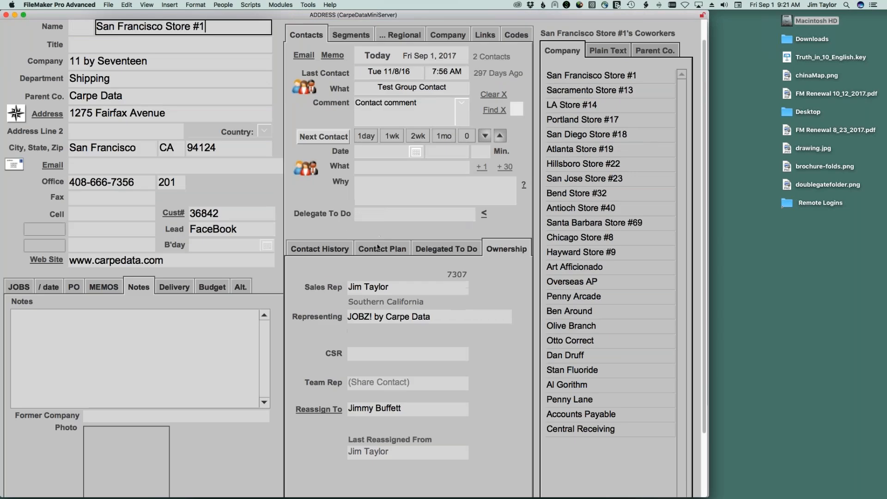
# Confirm the reassignment in both dialogs and return to the contact's detail layout
pyautogui.click(319, 410)
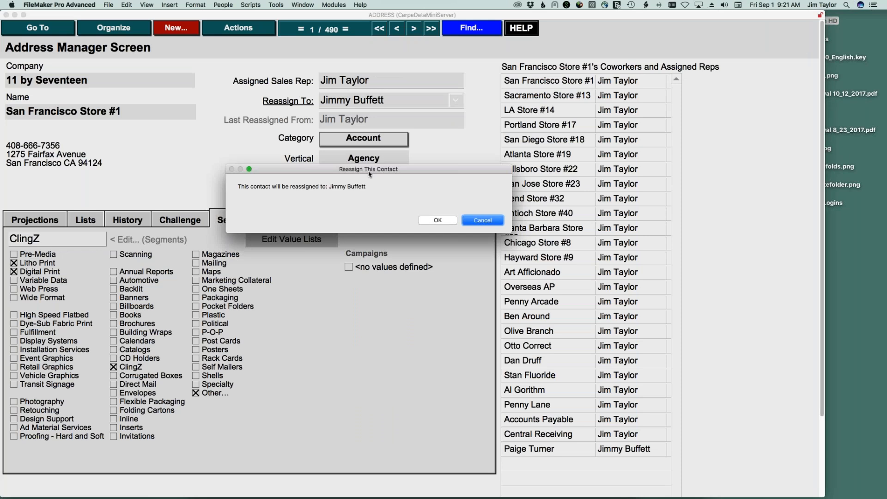
pyautogui.click(447, 221)
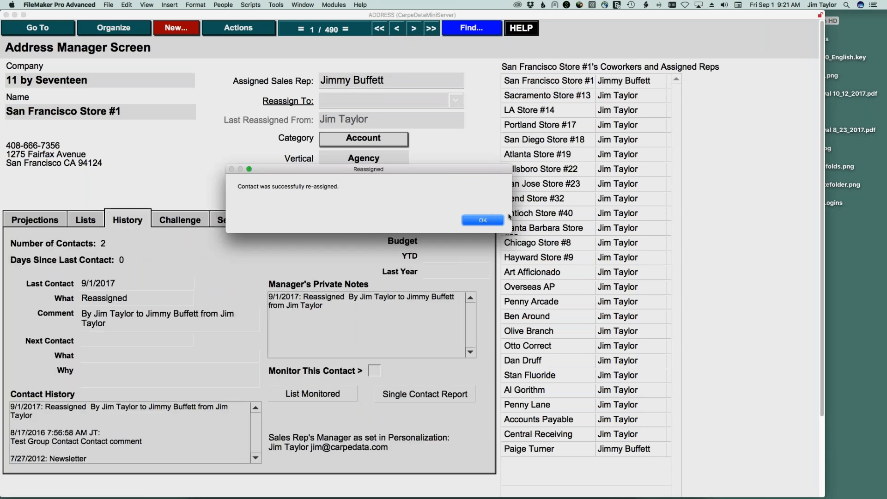
pyautogui.click(501, 220)
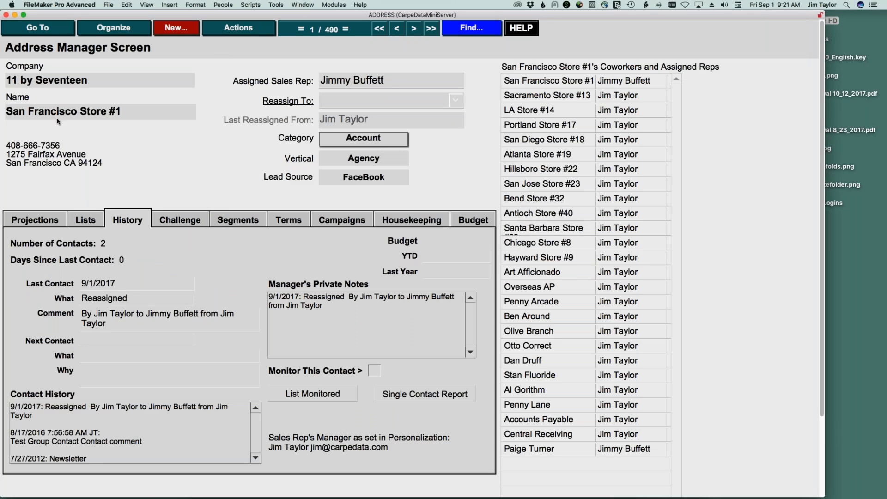
pyautogui.click(37, 164)
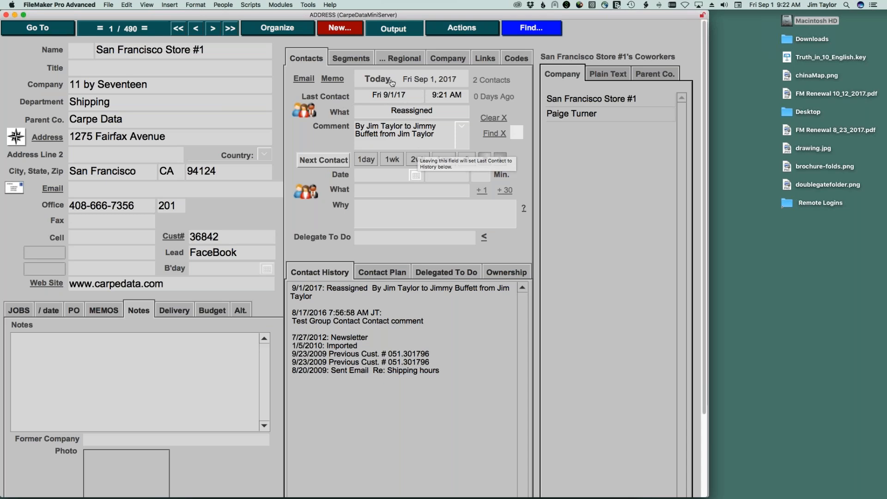
# Log a Spoke contact commented 'About annual report', scheduling the next contact a week out
pyautogui.click(411, 110)
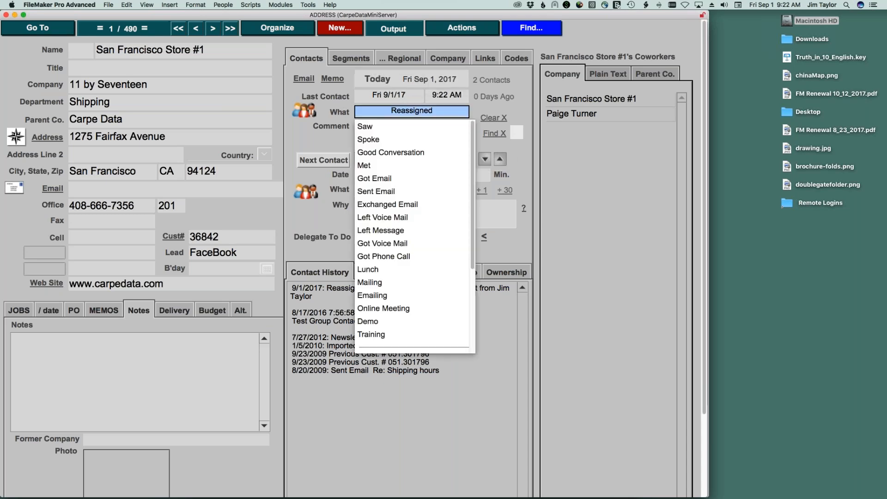
pyautogui.click(376, 139)
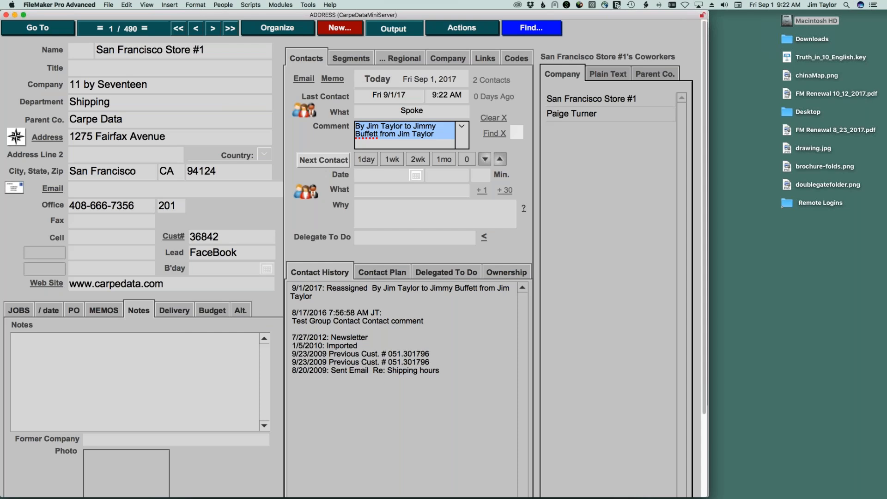
pyautogui.write('Ab')
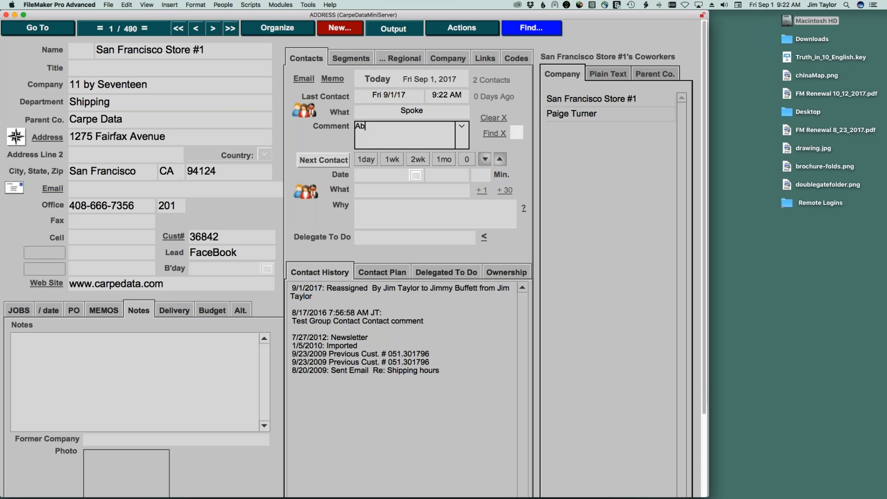
pyautogui.write('out annual report')
pyautogui.click(392, 159)
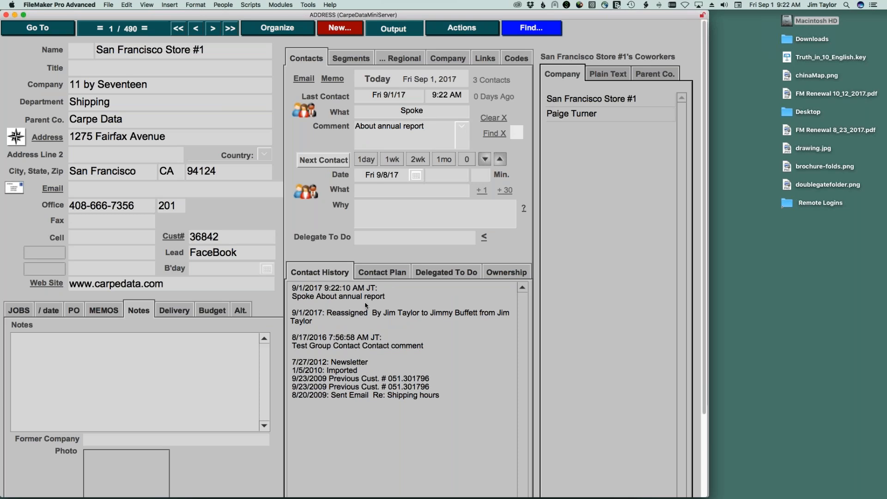
pyautogui.moveTo(392, 297); pyautogui.dragTo(278, 283)
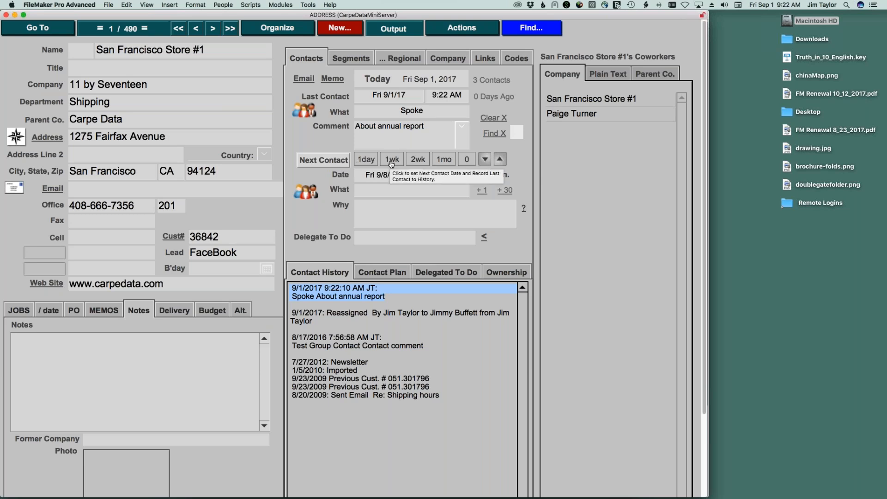
# Set the next contact reason to Check in with the note 'Annual specs'
pyautogui.click(416, 176)
pyautogui.click(386, 179)
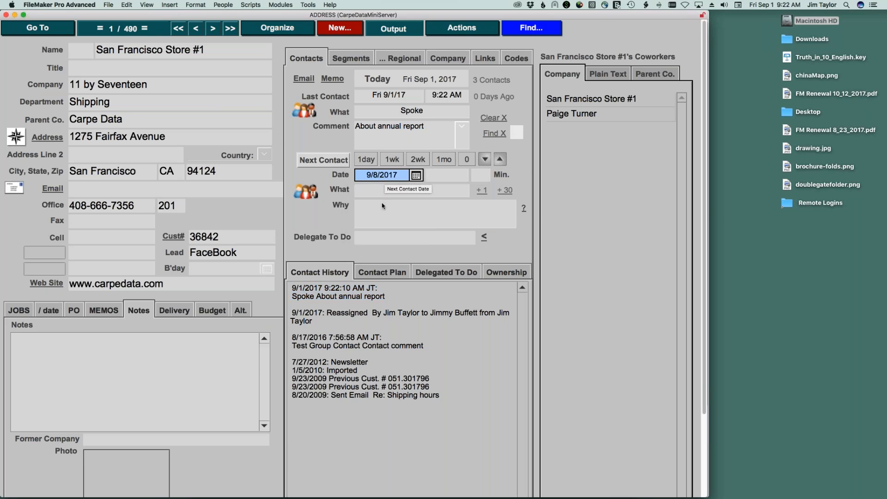
pyautogui.press('Tab')
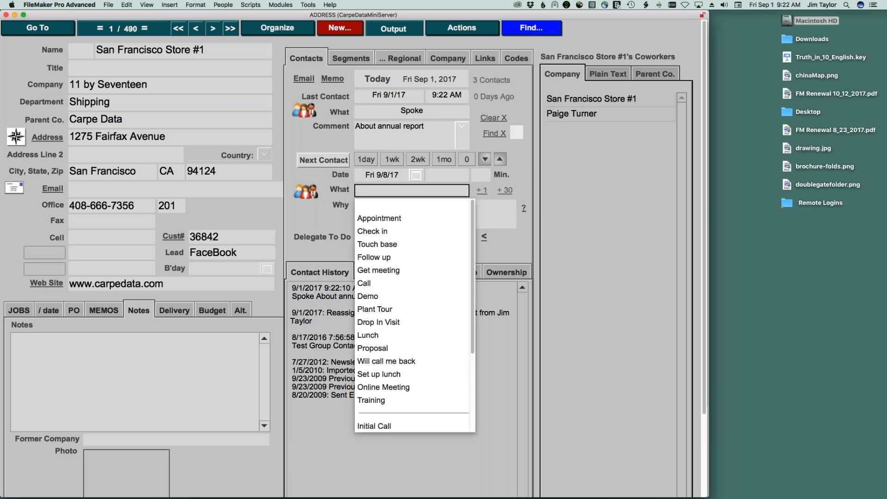
pyautogui.click(380, 232)
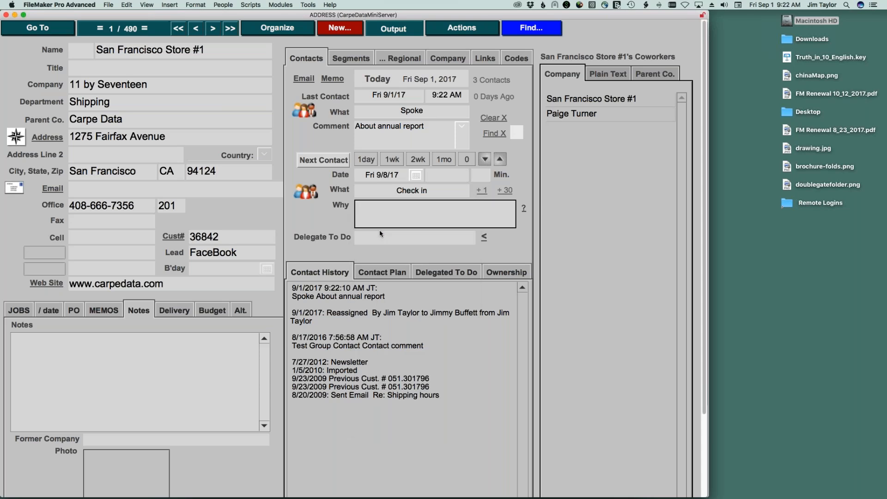
pyautogui.write('Annual specs')
pyautogui.click(330, 223)
pyautogui.click(412, 347)
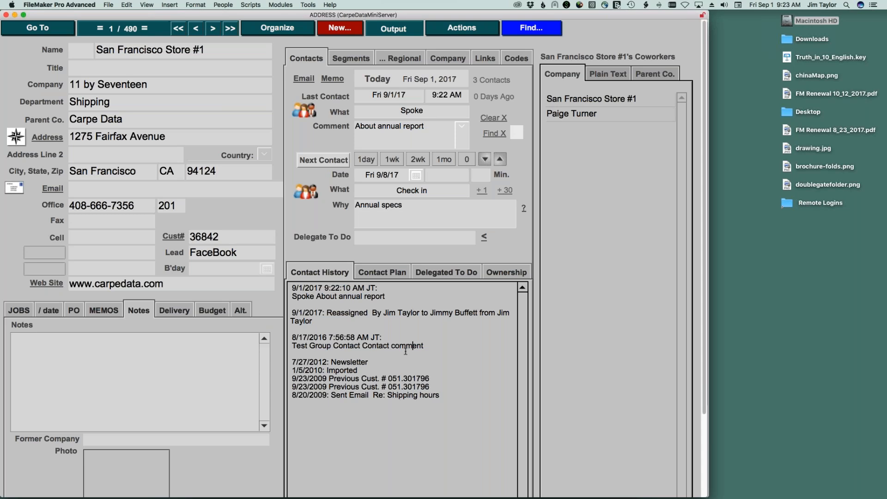
pyautogui.click(567, 113)
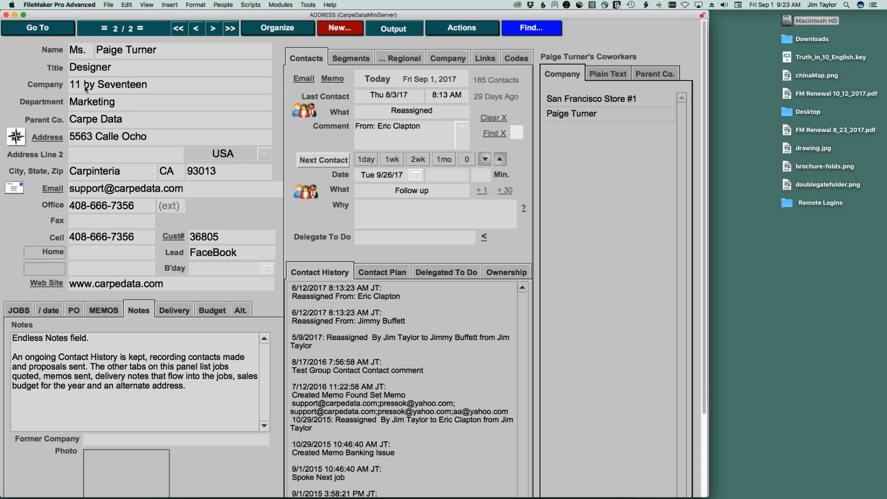
pyautogui.click(106, 121)
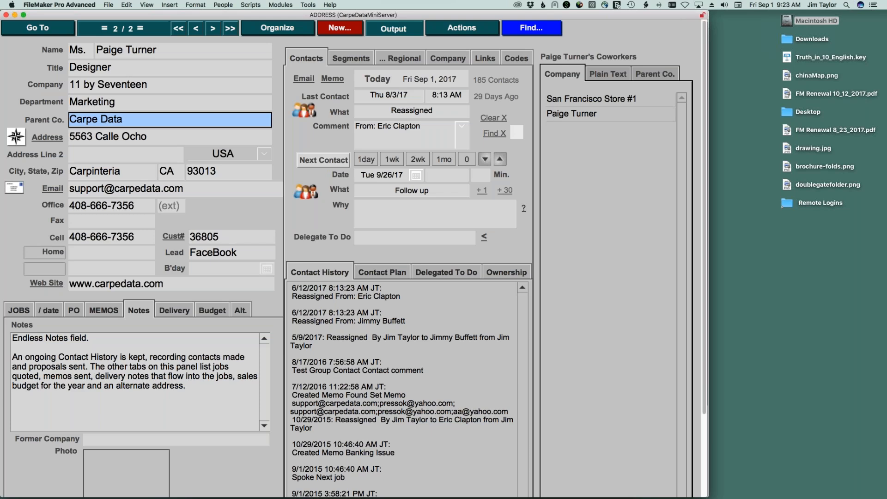
pyautogui.click(139, 88)
pyautogui.click(130, 122)
pyautogui.click(656, 73)
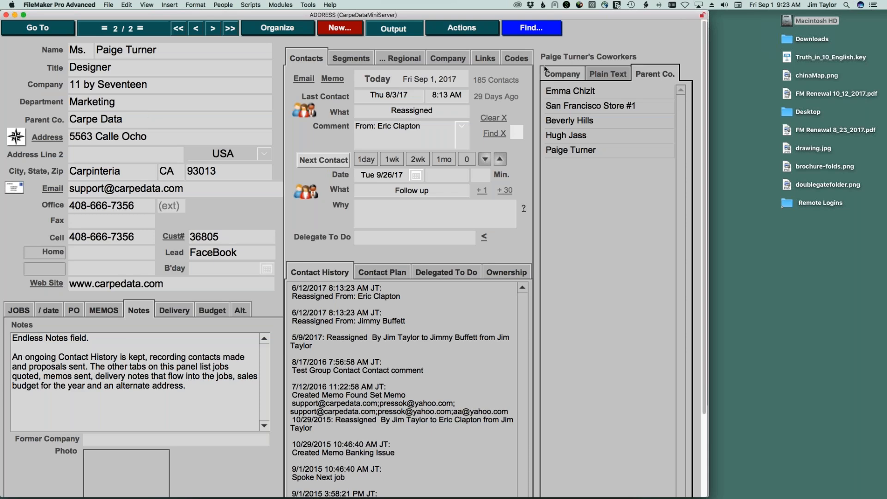
pyautogui.click(561, 75)
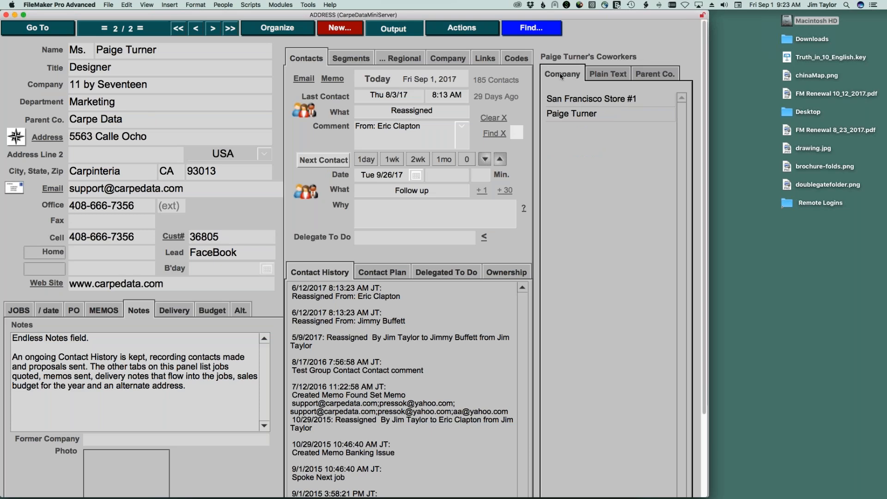
pyautogui.click(504, 274)
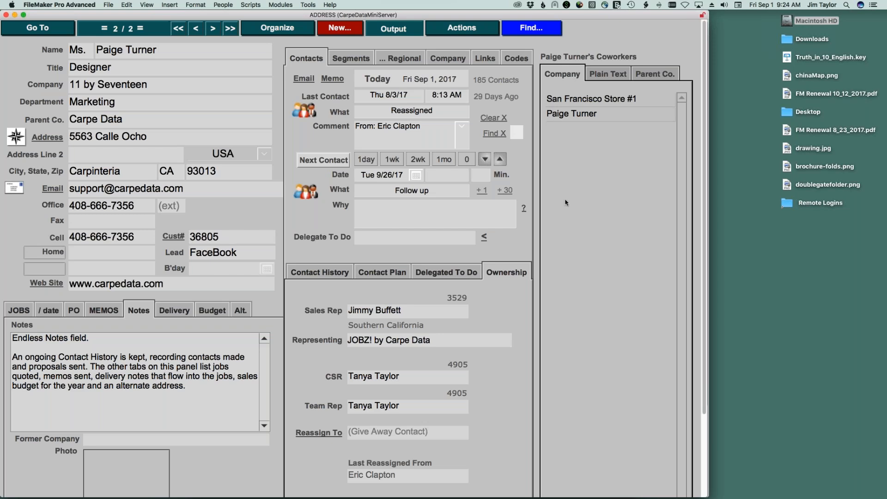
pyautogui.click(331, 274)
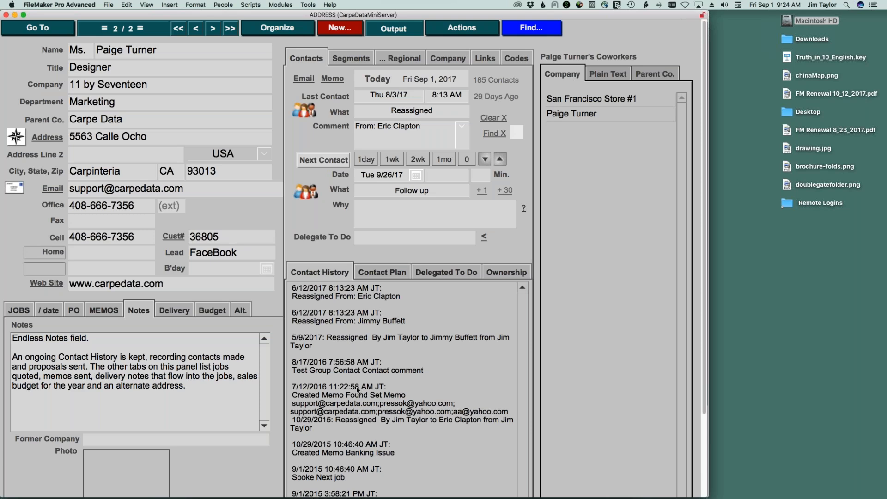
pyautogui.click(93, 137)
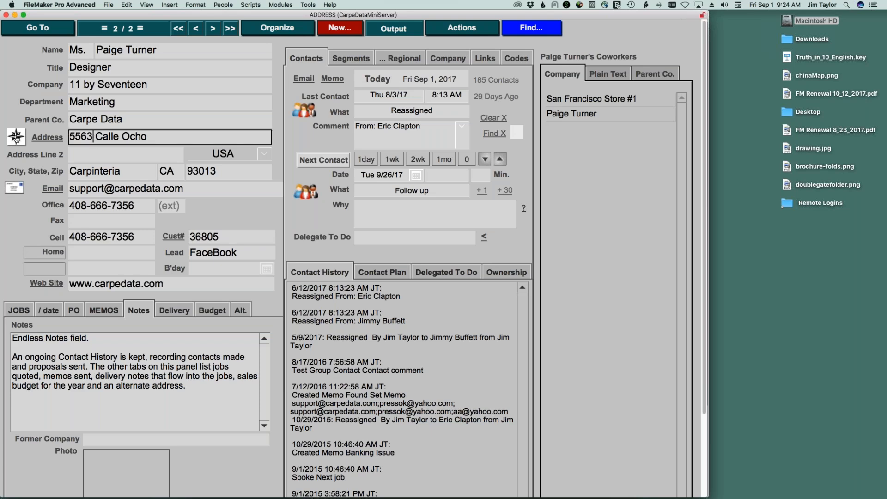
pyautogui.click(16, 137)
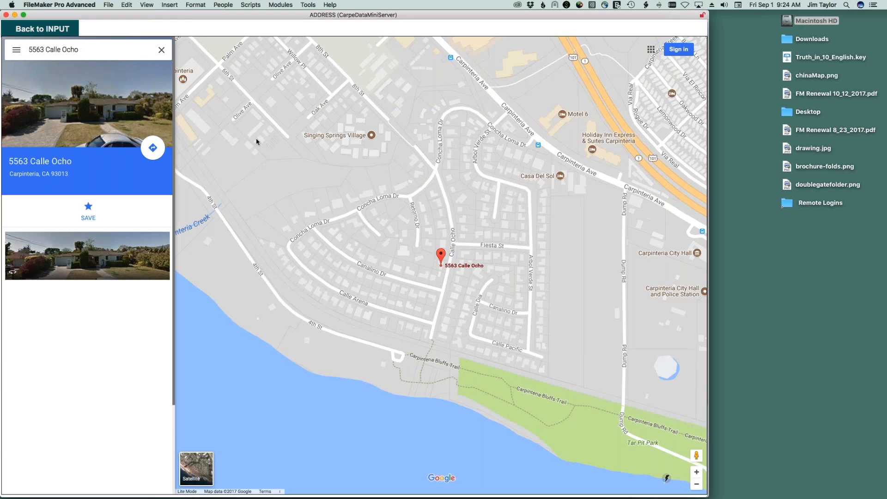
pyautogui.click(17, 28)
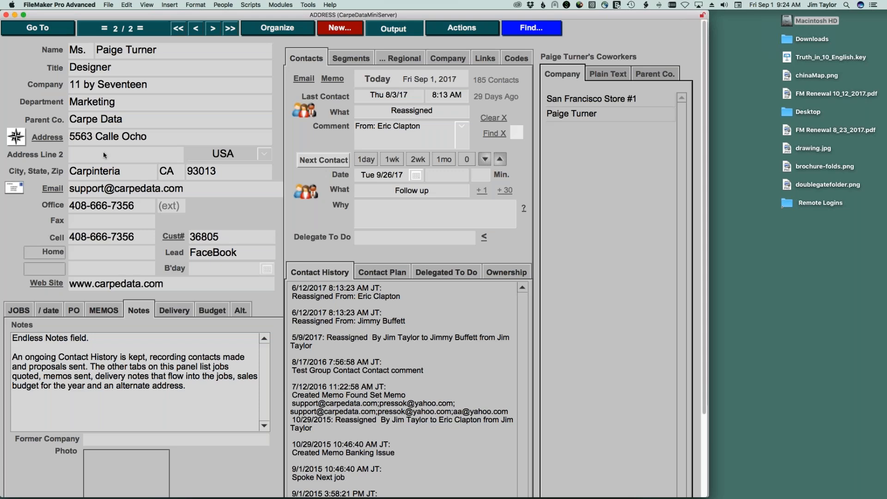
# Change the contact's phone number label to Home
pyautogui.click(121, 190)
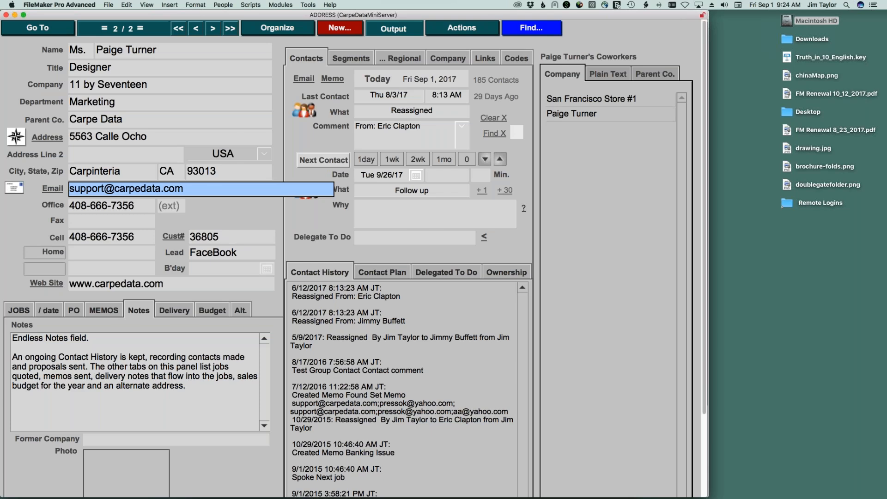
pyautogui.click(111, 207)
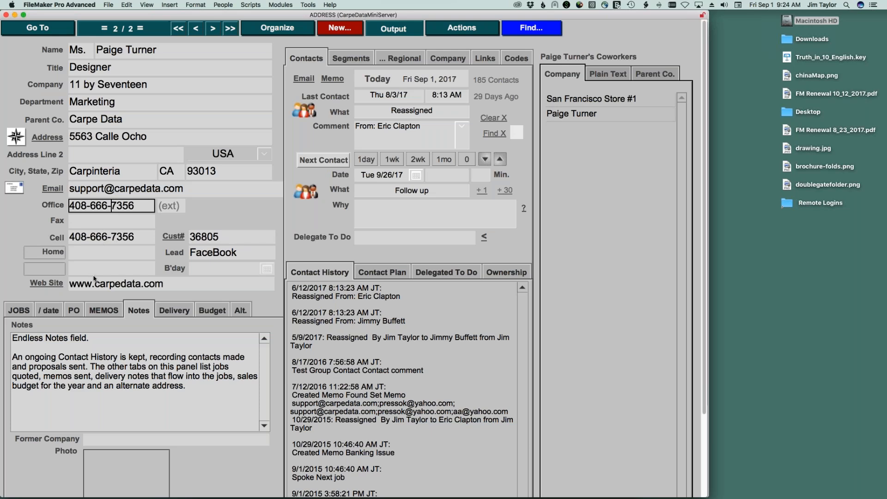
pyautogui.click(45, 269)
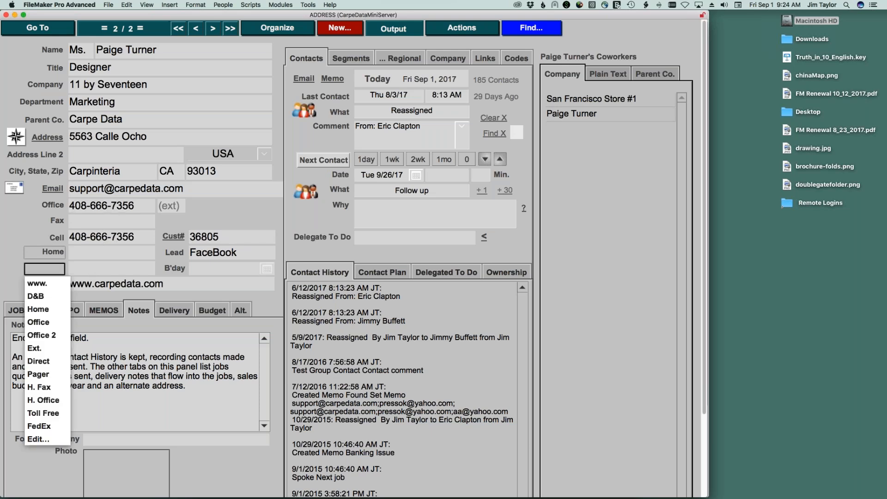
pyautogui.click(46, 252)
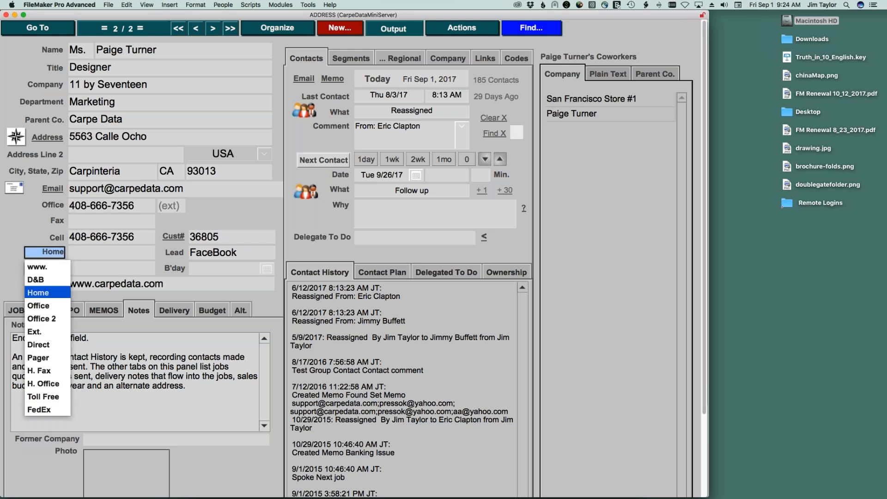
pyautogui.click(90, 252)
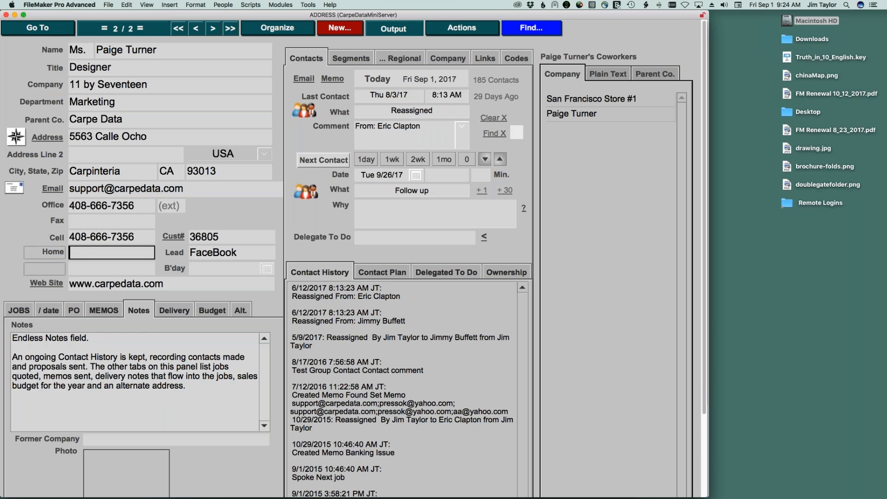
# Review the contact's memos and jobs lists, then bring up the Find options
pyautogui.click(116, 309)
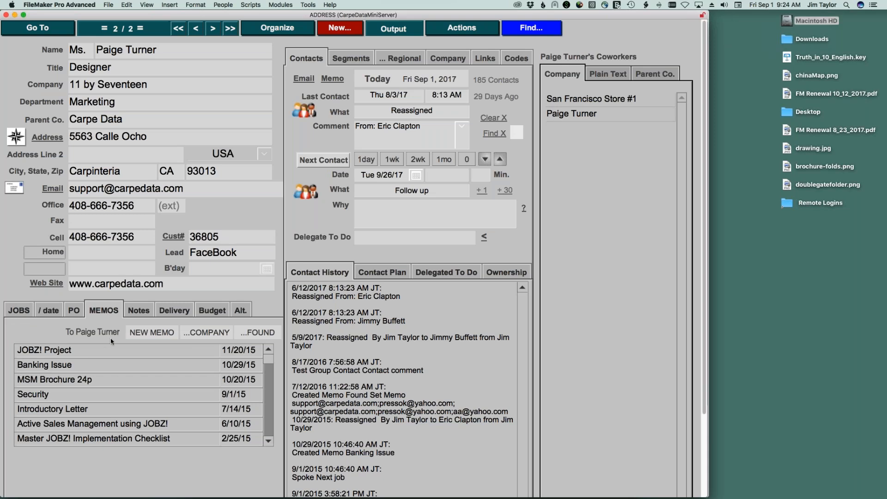
pyautogui.click(24, 309)
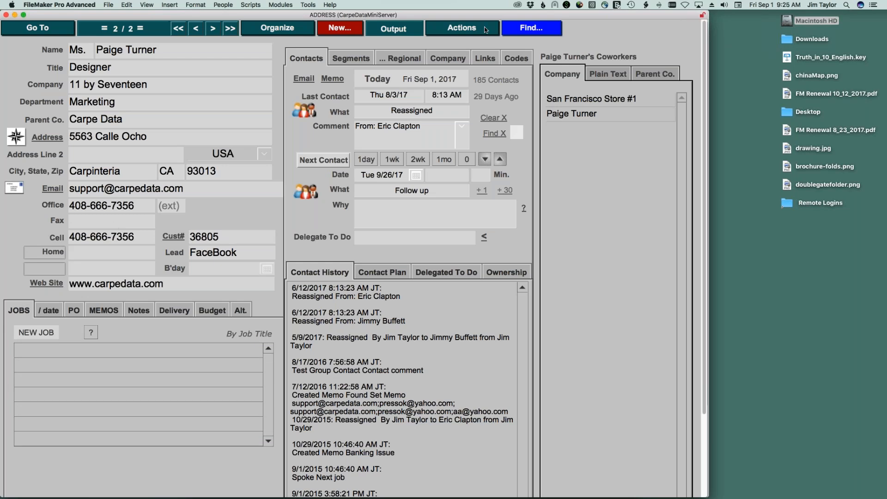
pyautogui.click(529, 28)
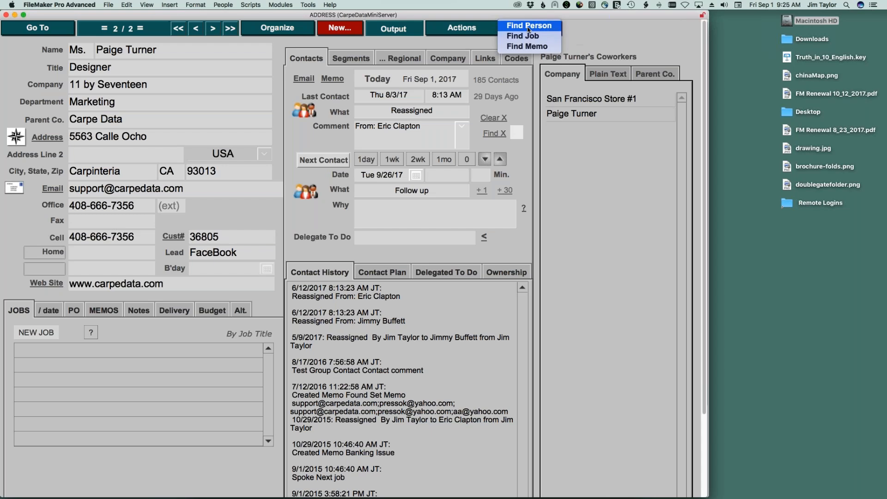
# Find the person record by searching for 'rich text'
pyautogui.click(528, 26)
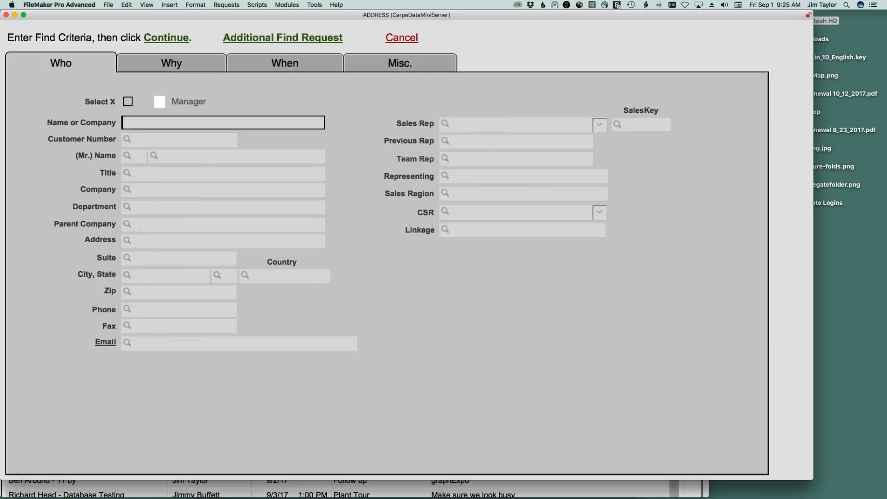
pyautogui.write('rich text')
pyautogui.press('Return')
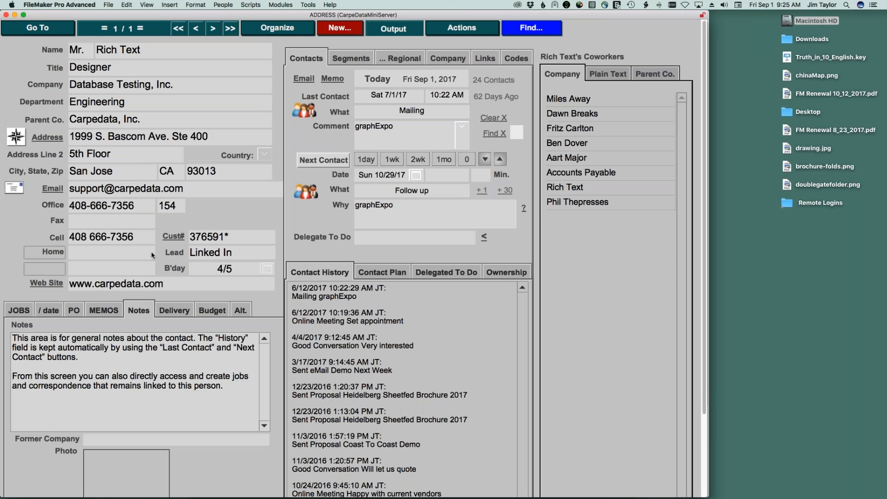
# Browse the contact's memos and jobs, sorting jobs by date, then view the segment settings
pyautogui.click(110, 313)
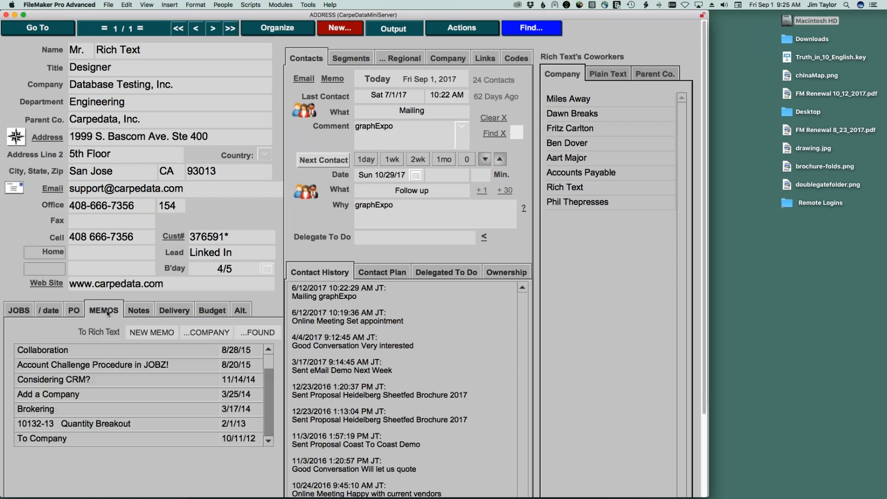
pyautogui.click(21, 310)
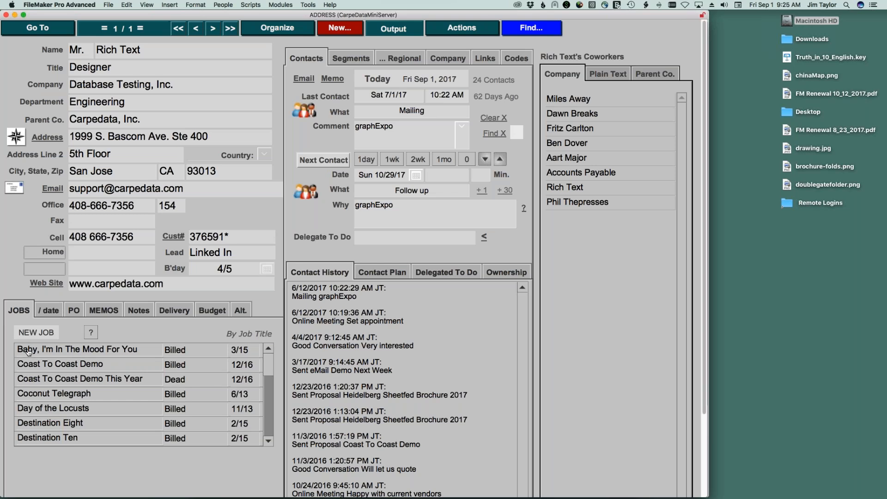
pyautogui.click(45, 310)
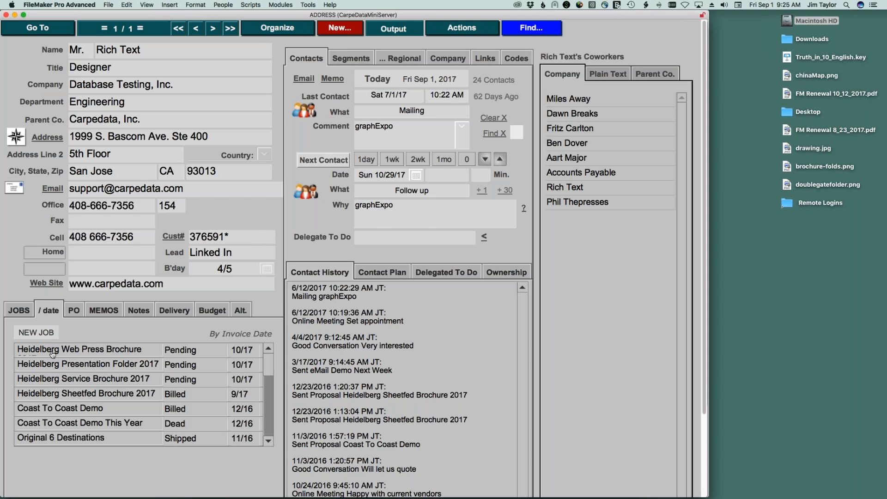
pyautogui.click(102, 308)
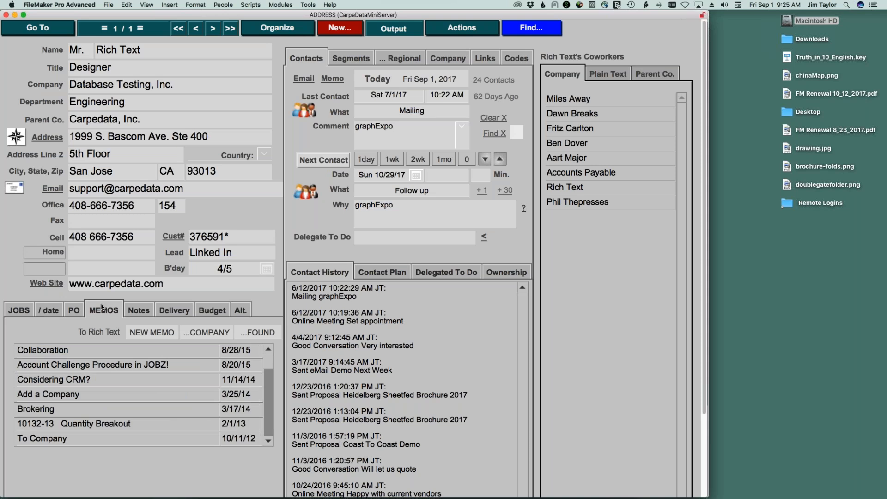
pyautogui.click(19, 310)
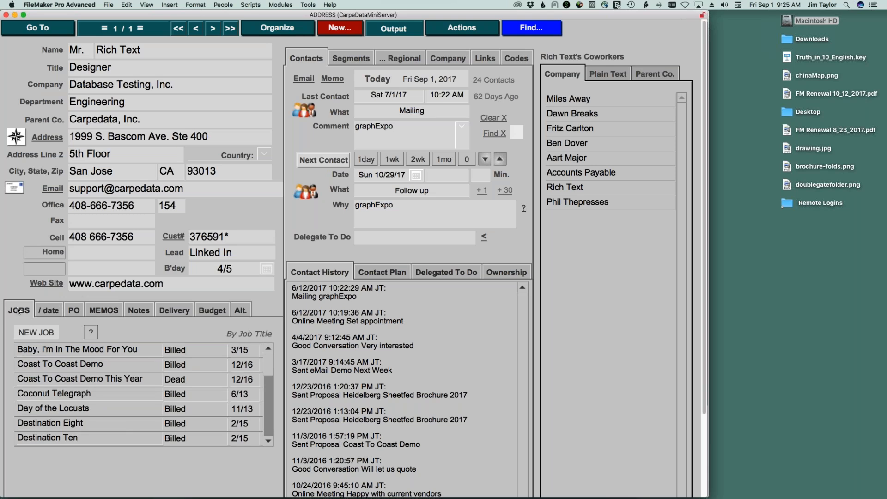
pyautogui.click(53, 313)
pyautogui.click(26, 310)
pyautogui.click(233, 237)
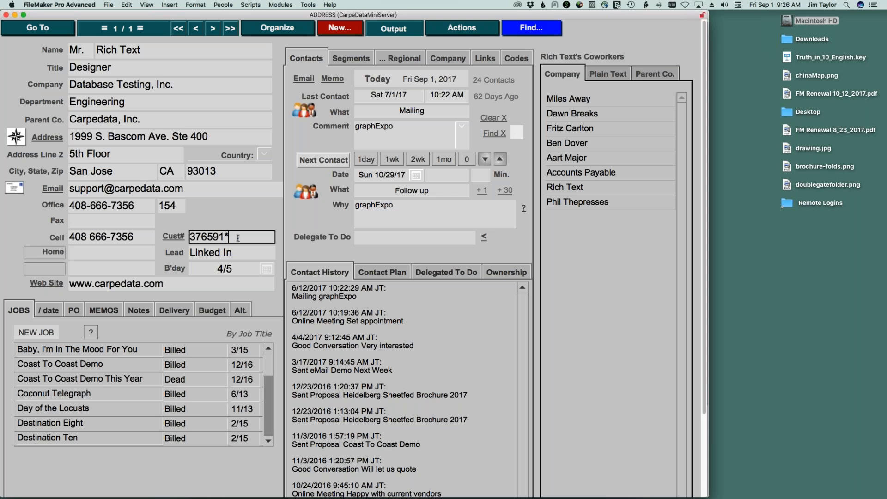
pyautogui.click(344, 59)
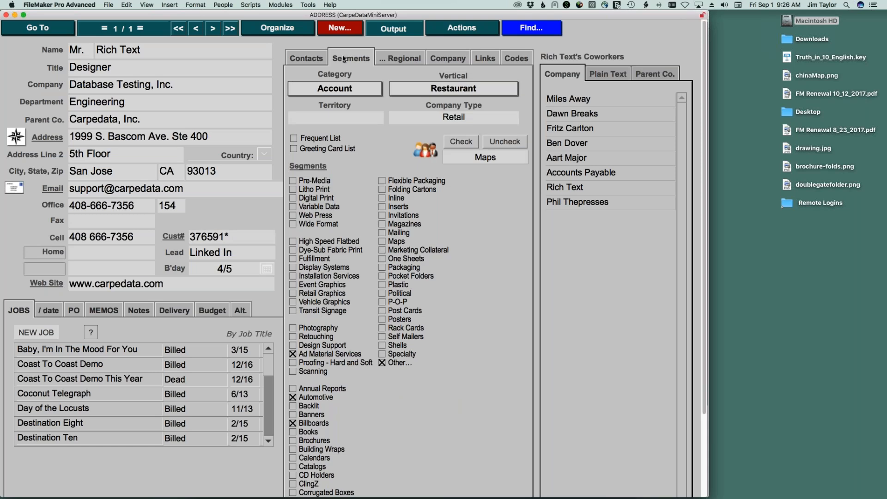
# Keep the category as Account and cancel a custom vertical market entry
pyautogui.click(357, 90)
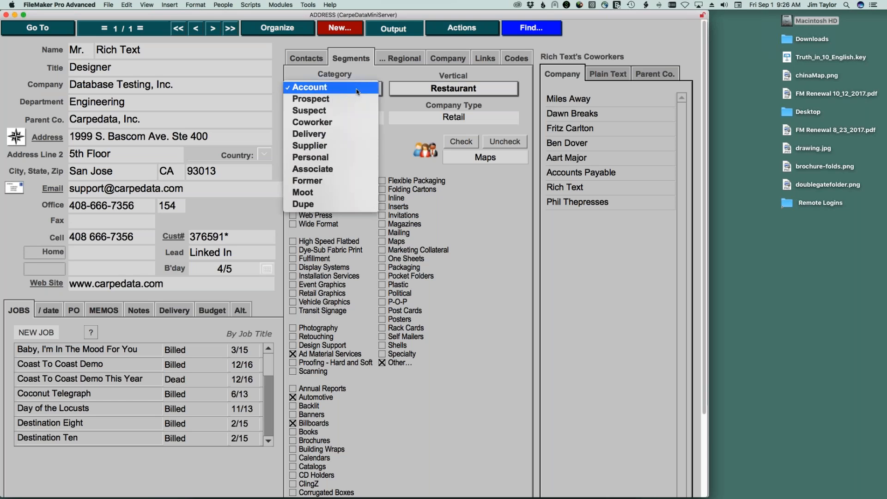
pyautogui.click(363, 75)
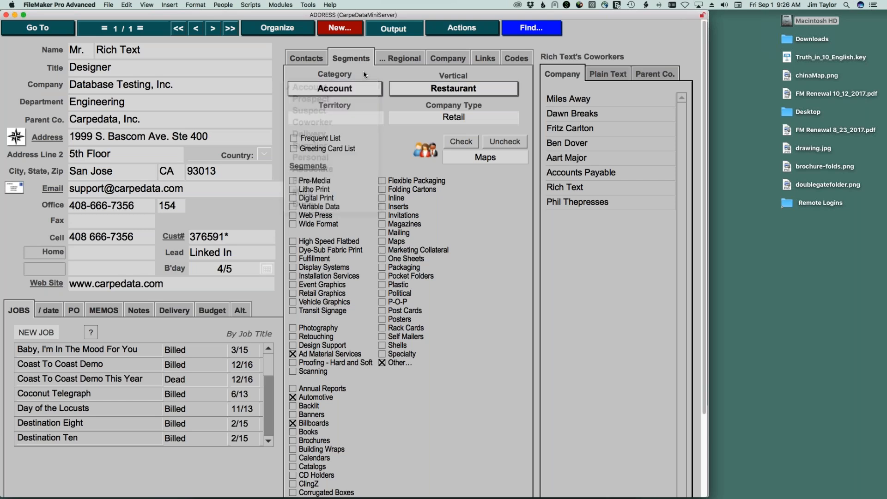
pyautogui.click(423, 89)
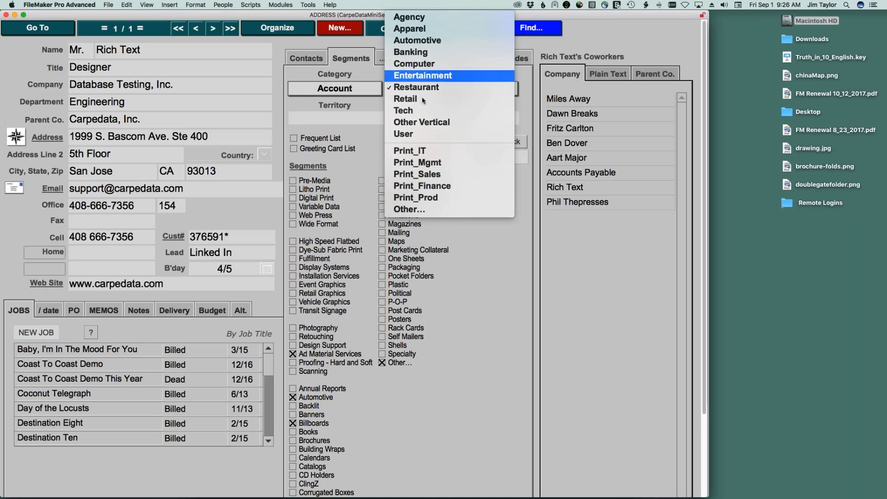
pyautogui.click(435, 214)
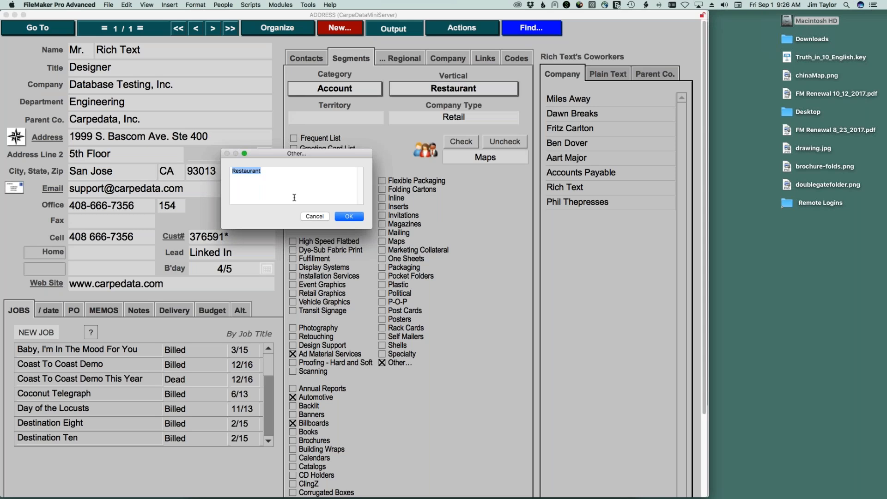
pyautogui.click(315, 217)
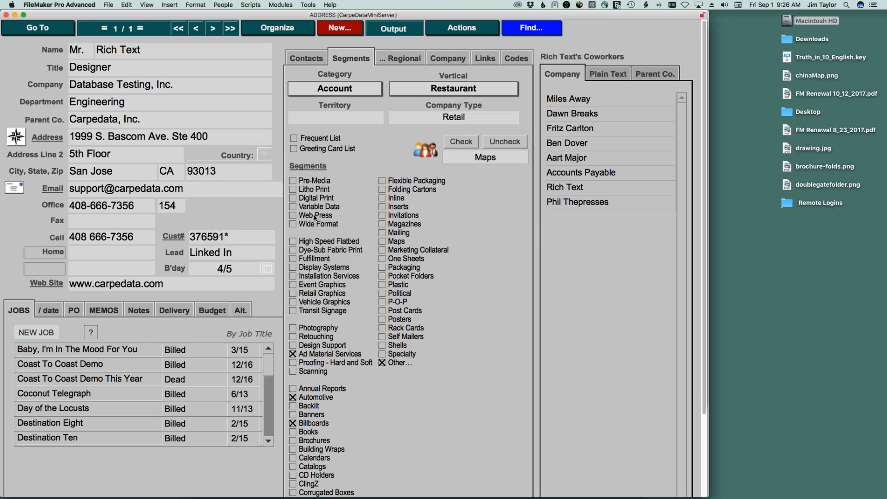
# Add the contact to the Frequent List and open the Company Type choices
pyautogui.click(293, 138)
pyautogui.click(357, 118)
pyautogui.click(435, 116)
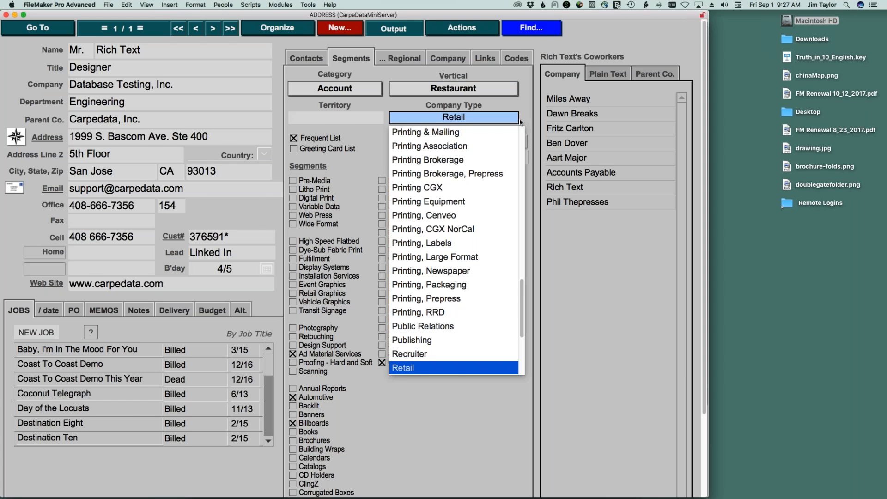
# Replace the Company Type Retail with 'Chinese'
pyautogui.press('c')
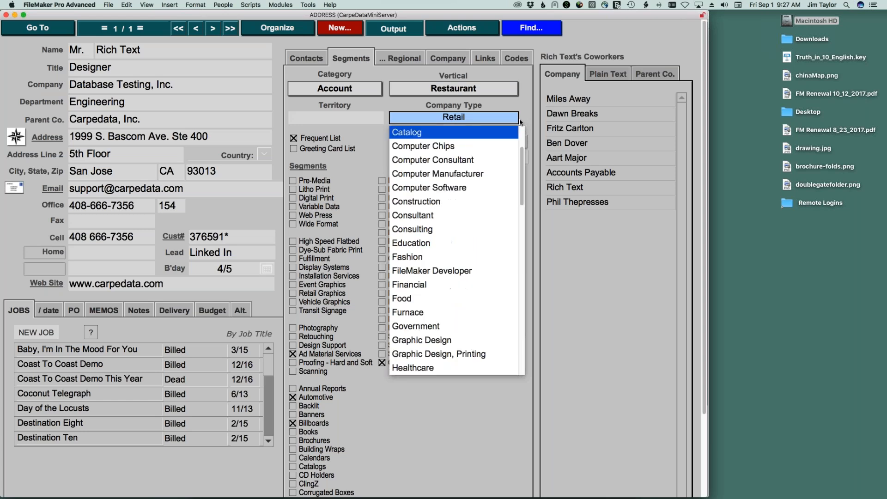
pyautogui.click(520, 122)
pyautogui.click(485, 118)
pyautogui.press('BackSpace')
pyautogui.write('Chinese')
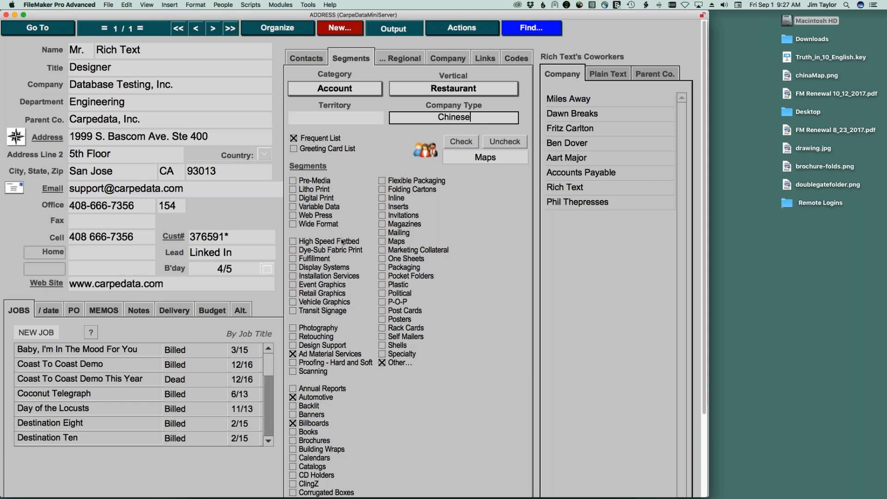
pyautogui.click(415, 404)
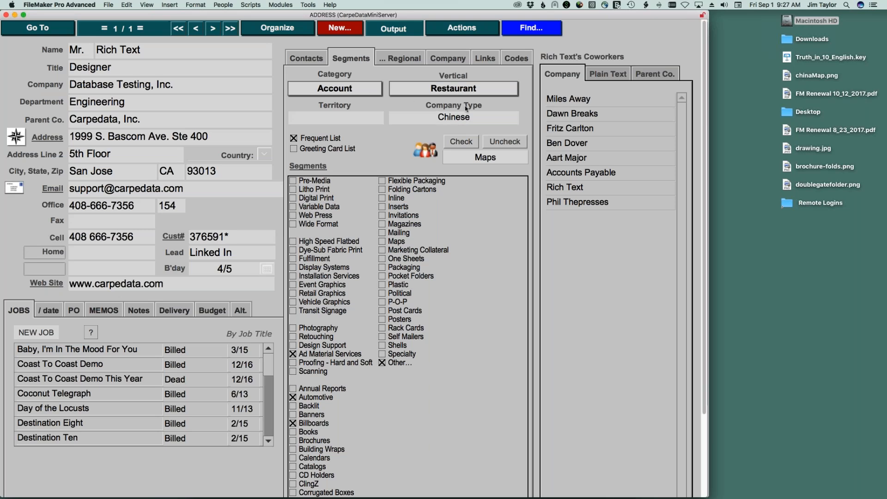
# Add Litho Print, Digital Print and Variable Data segments, then show the contact history panel
pyautogui.click(293, 190)
pyautogui.click(292, 198)
pyautogui.click(293, 206)
pyautogui.click(307, 59)
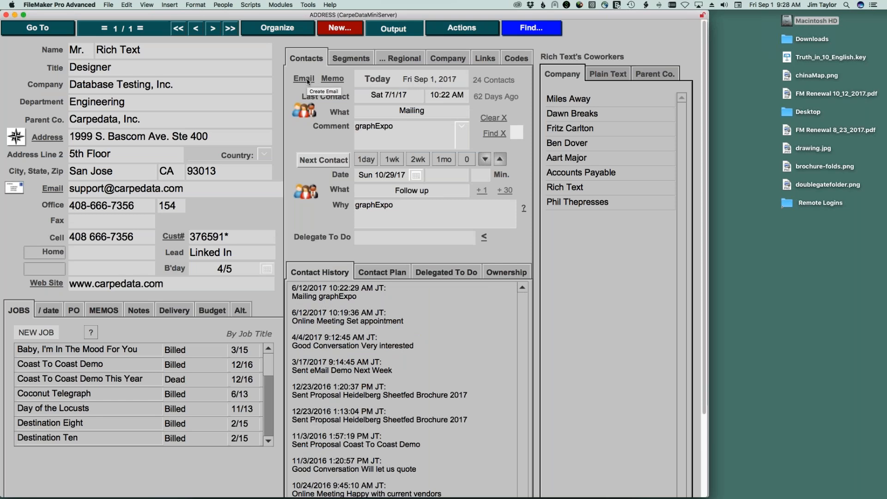
# Create an email to the contact with the subject 'Training' and log it
pyautogui.click(308, 79)
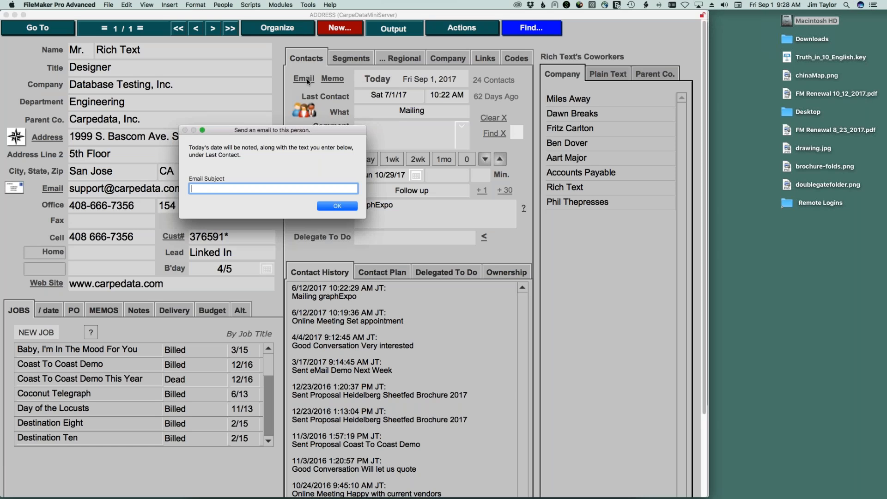
pyautogui.write('Training')
pyautogui.click(344, 211)
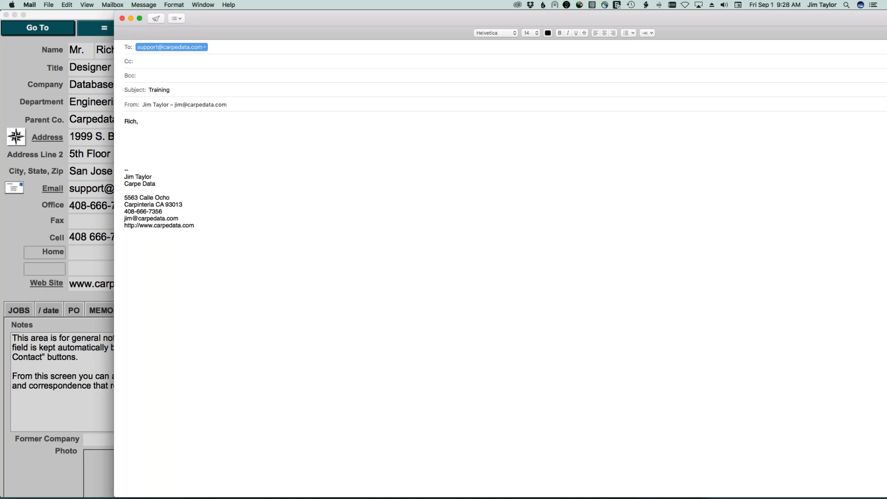
# Write 'Howdy' in the message body, keep the signature on None, and send it
pyautogui.click(135, 134)
pyautogui.write('H')
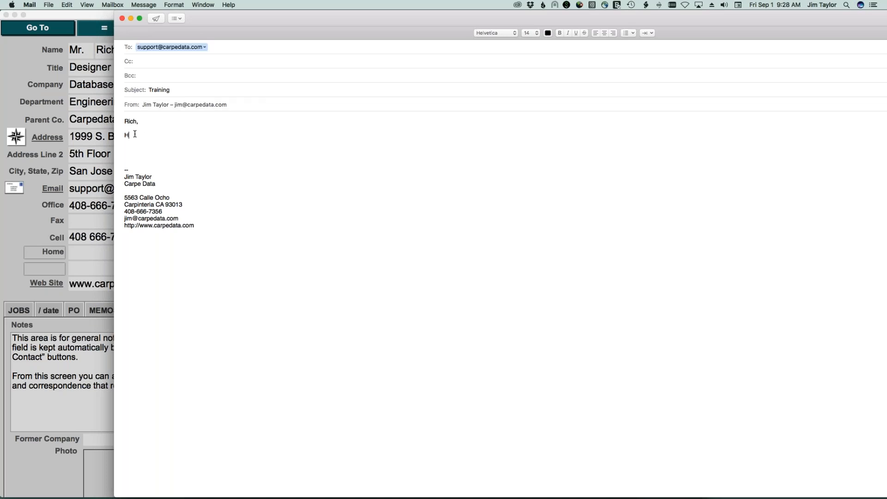
pyautogui.write('owdy.')
pyautogui.moveTo(695, 21); pyautogui.dragTo(586, 17)
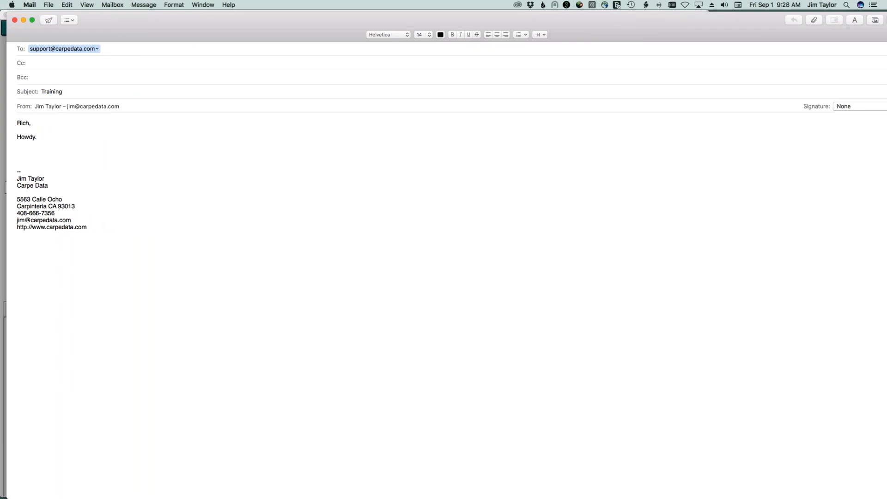
pyautogui.click(842, 105)
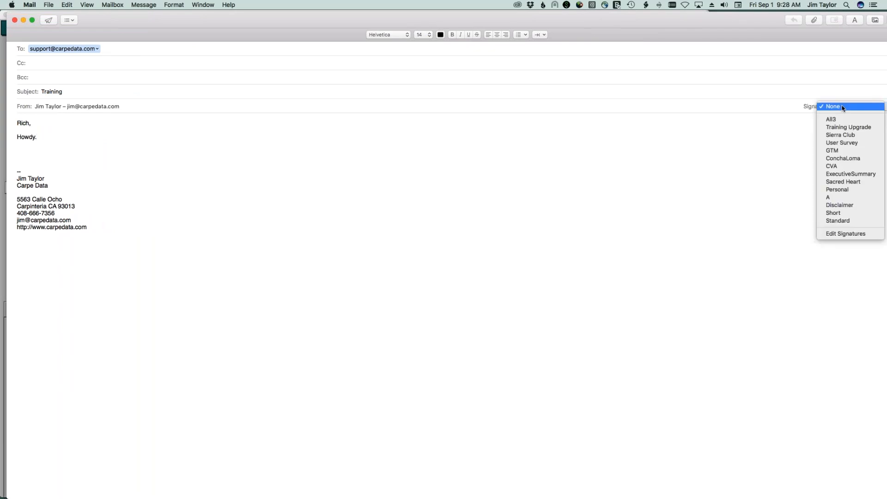
pyautogui.click(744, 137)
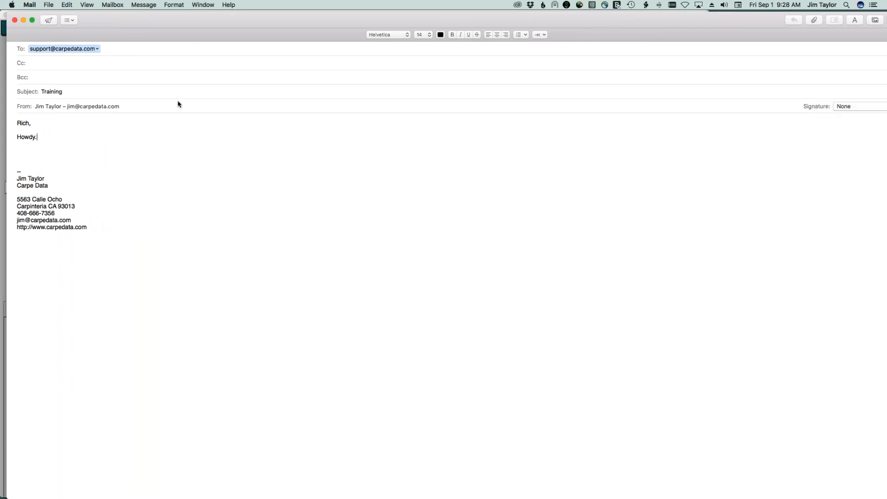
pyautogui.click(49, 21)
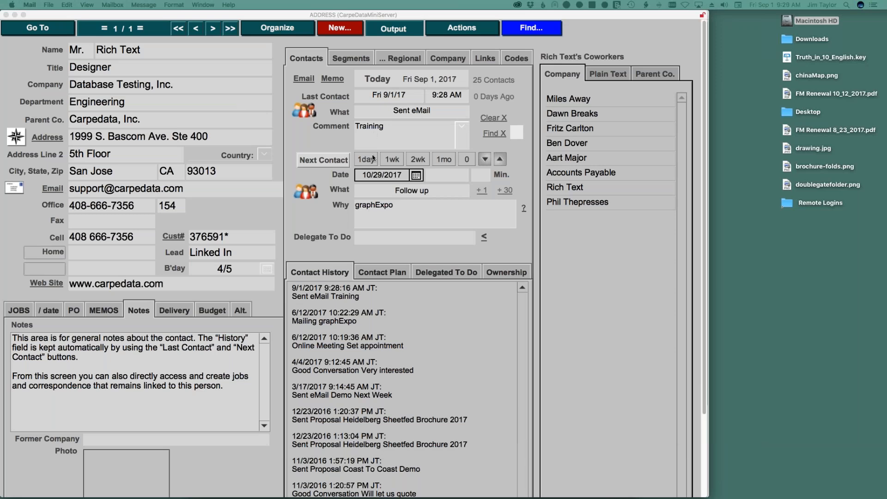
# Select the Sent eMail Training history entry, check its comment, and start a new memo
pyautogui.click(366, 299)
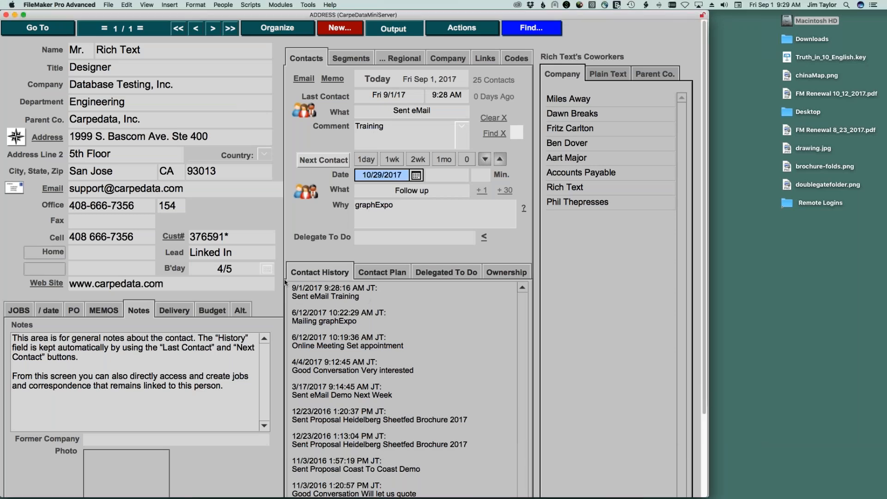
pyautogui.moveTo(366, 296); pyautogui.dragTo(275, 287)
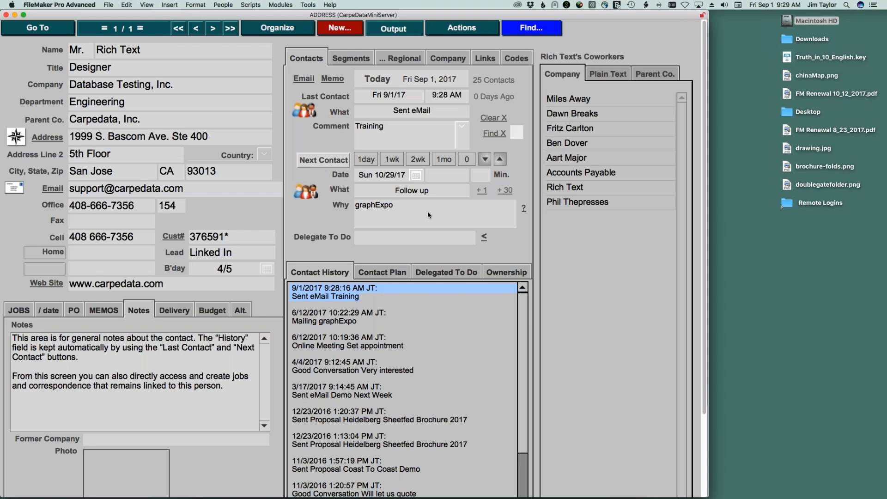
pyautogui.click(408, 135)
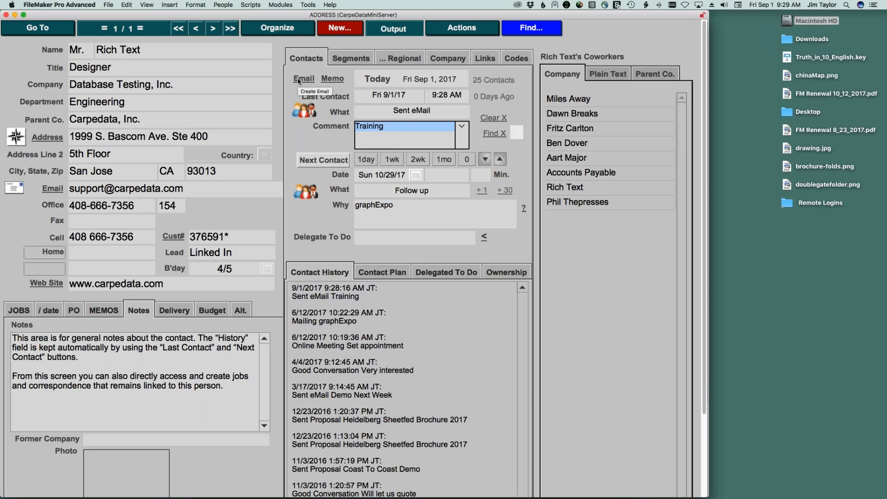
pyautogui.click(332, 80)
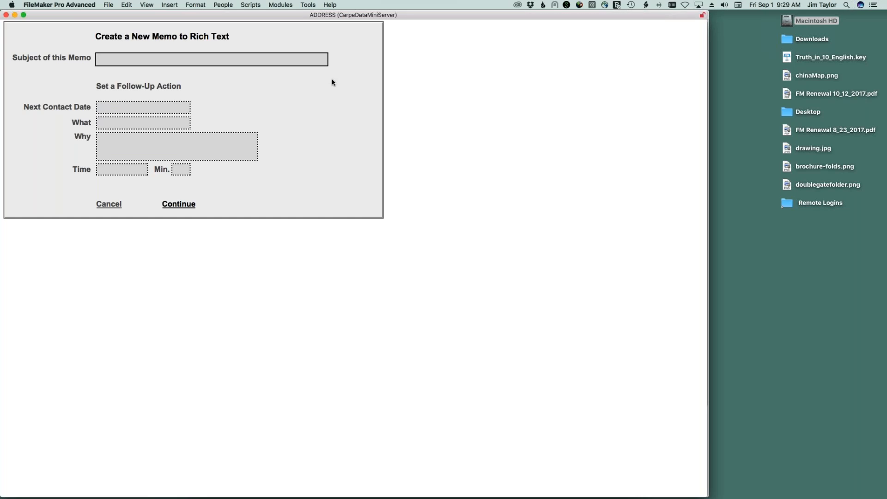
# Create the memo 'China' with a Follow up on 9/8/2017, reason 'Blah'
pyautogui.write('China')
pyautogui.click(113, 113)
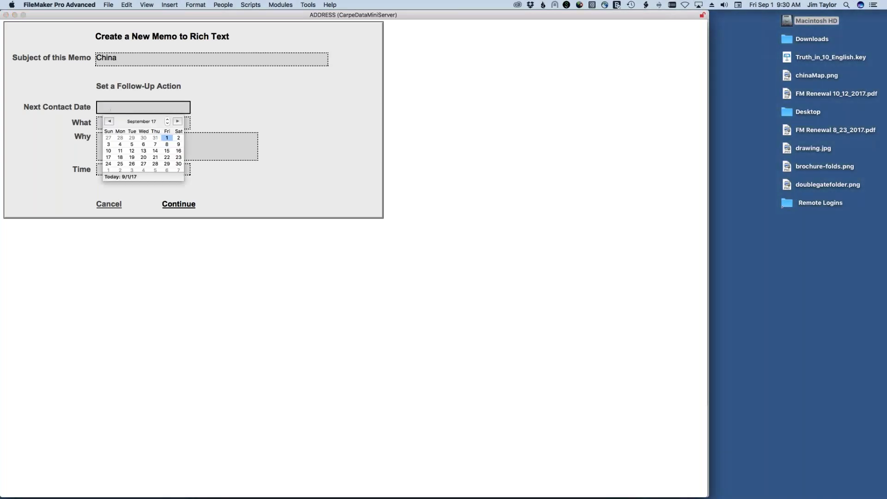
pyautogui.click(166, 145)
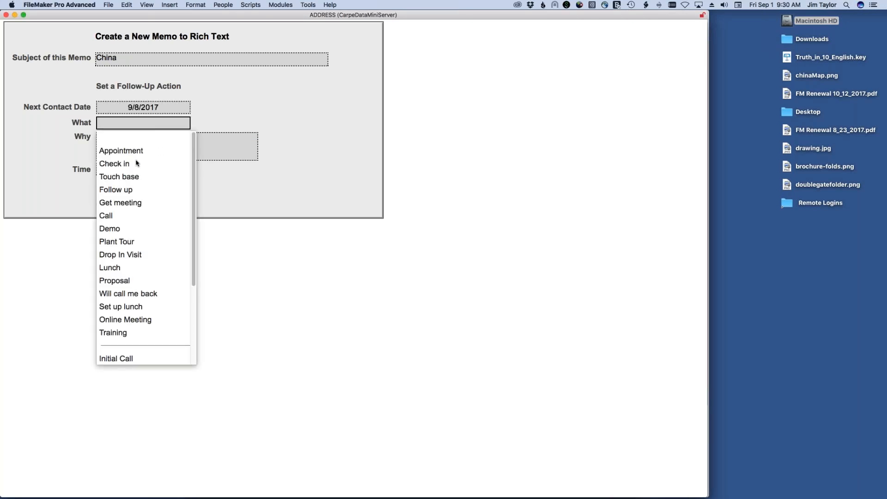
pyautogui.click(129, 190)
pyautogui.write('B')
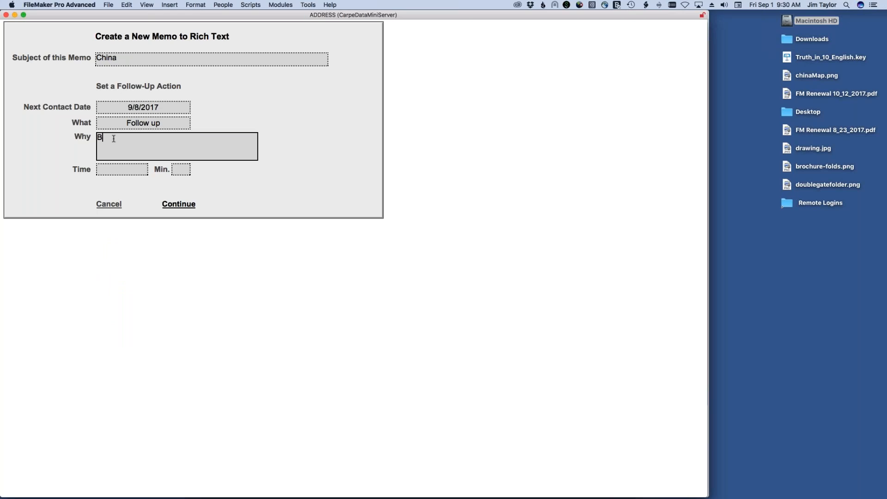
pyautogui.write('lah')
pyautogui.click(180, 204)
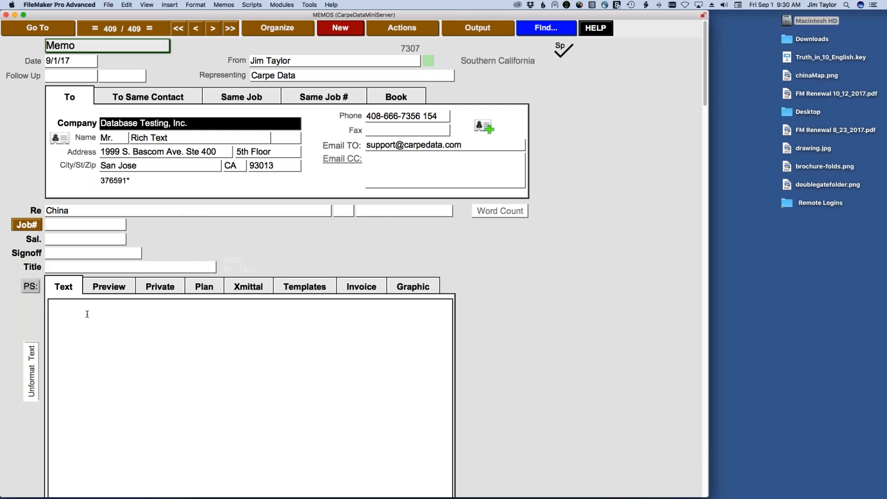
# Set salutation Hello, sign-off Sincerely, and title Developer of JOBZ!, then show memo templates
pyautogui.write('Text')
pyautogui.click(67, 244)
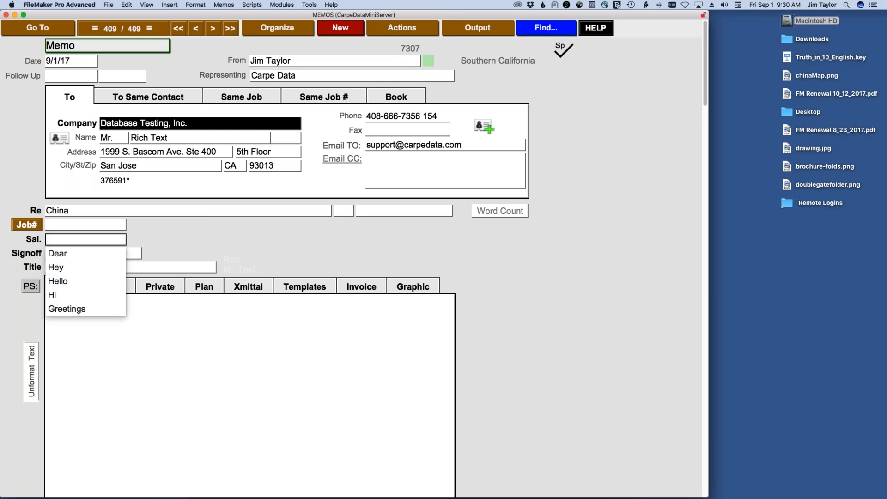
pyautogui.click(70, 282)
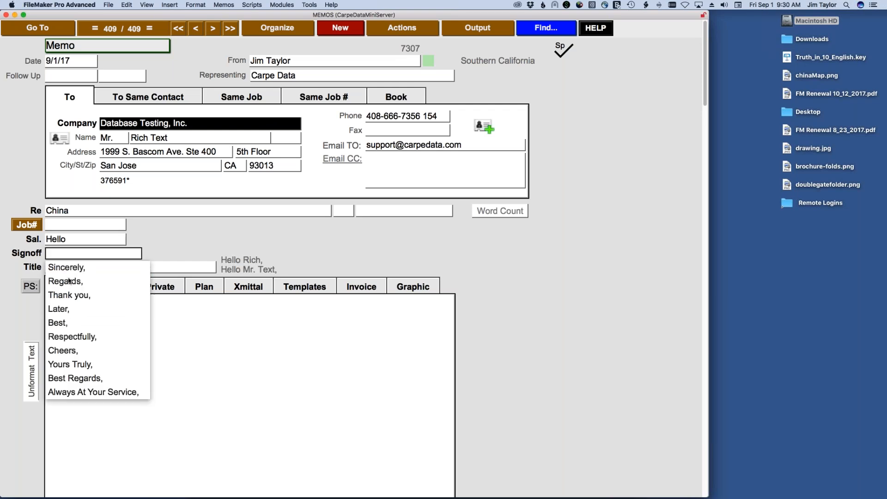
pyautogui.click(70, 267)
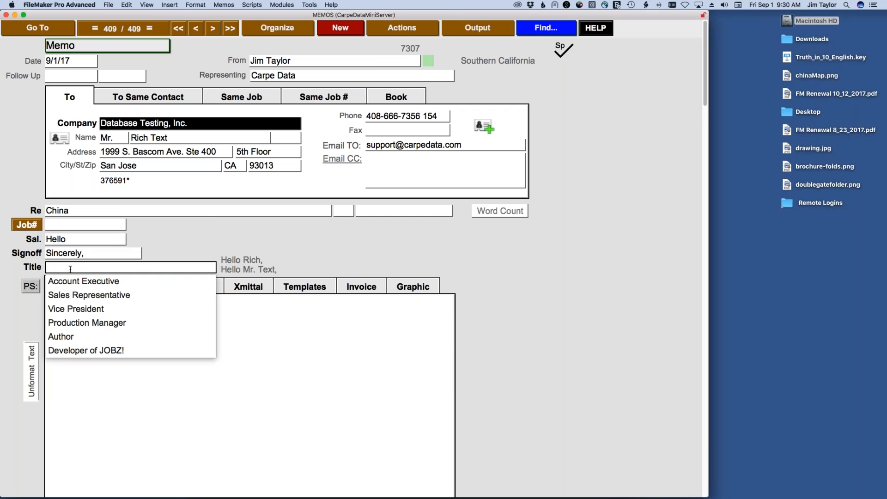
pyautogui.click(68, 351)
pyautogui.scroll(10, 123, 212)
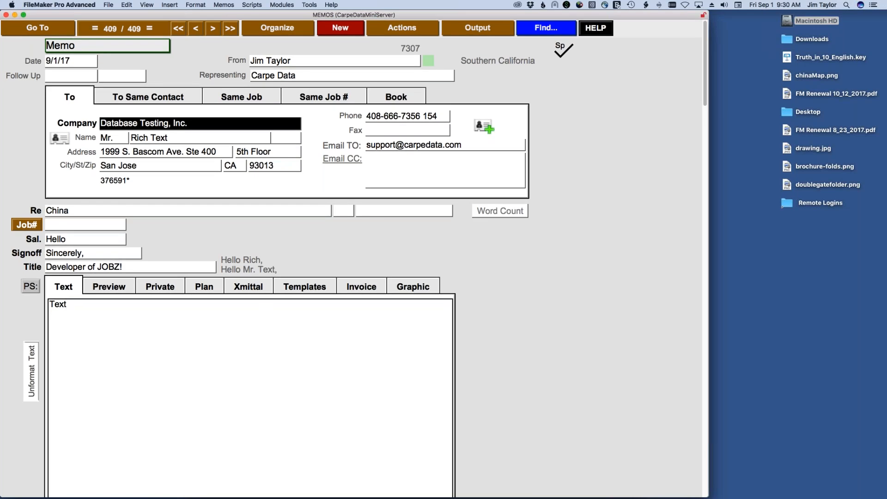
pyautogui.click(304, 286)
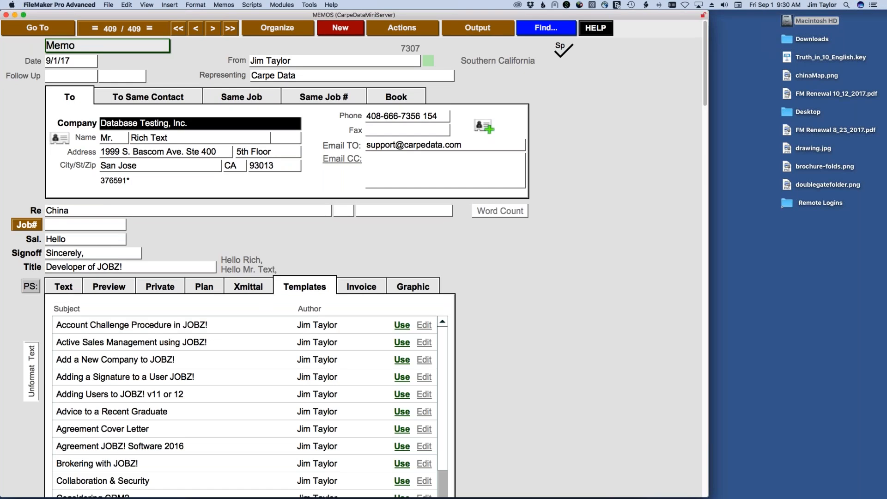
# Fill the China memo body with the 107-word Considering CRM? template text
pyautogui.scroll(-10, 232, 402)
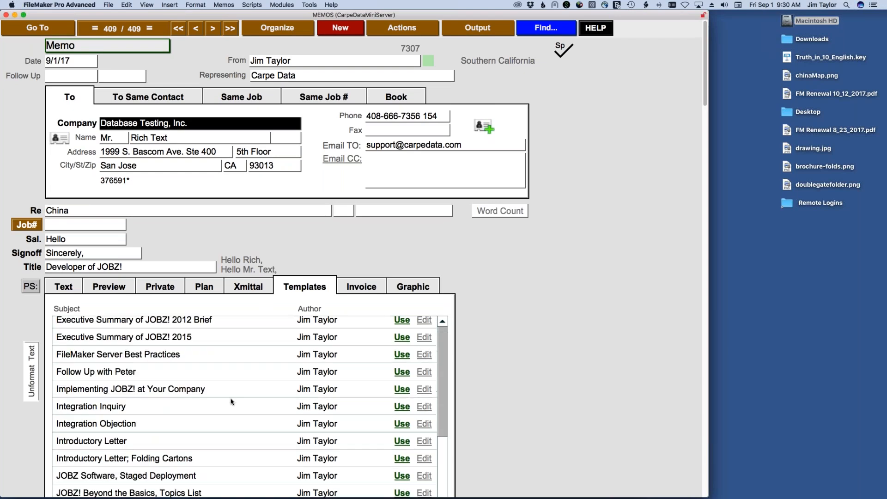
pyautogui.scroll(4, 232, 401)
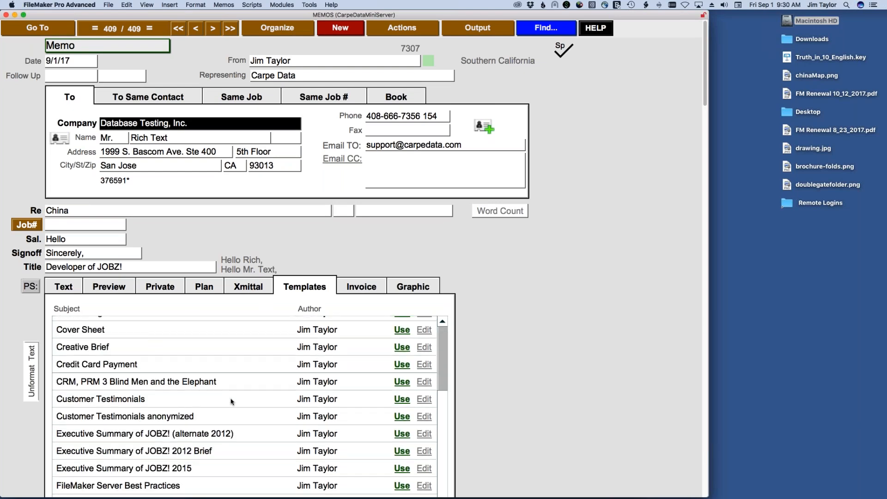
pyautogui.scroll(4, 232, 401)
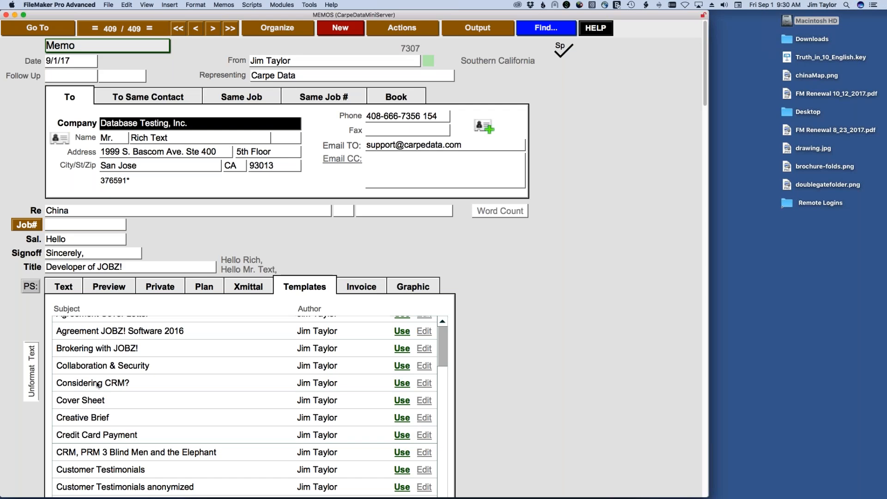
pyautogui.click(401, 383)
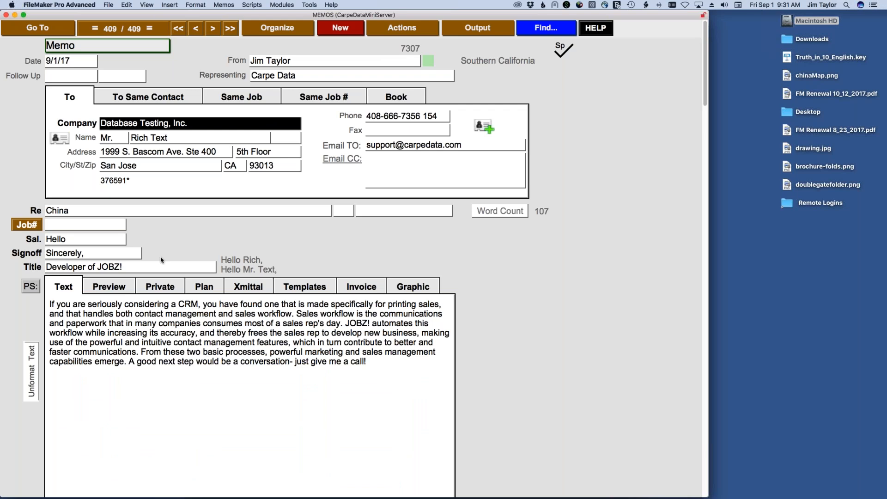
pyautogui.click(476, 28)
# Email the China memo with its CRM pitch and signature, and send it
pyautogui.click(476, 25)
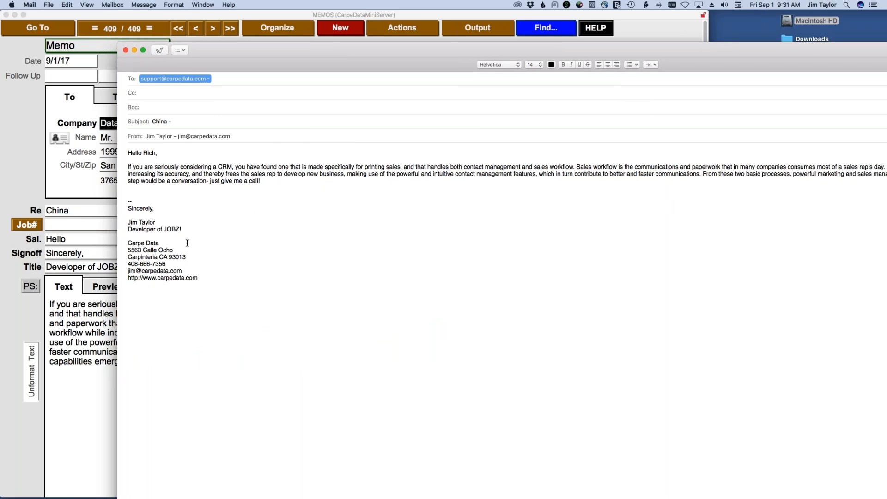
pyautogui.click(159, 49)
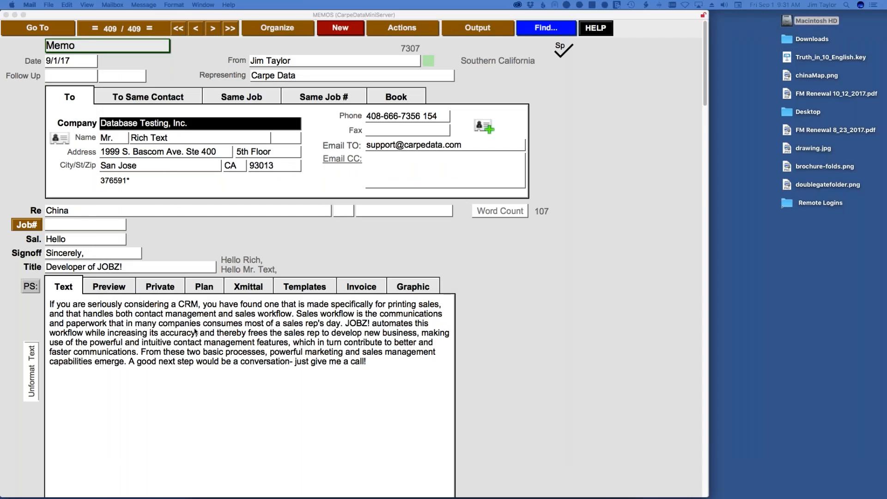
# List memos to the same contact and step through Collaboration, Considering CRM? and Add a Company
pyautogui.click(195, 331)
pyautogui.click(194, 331)
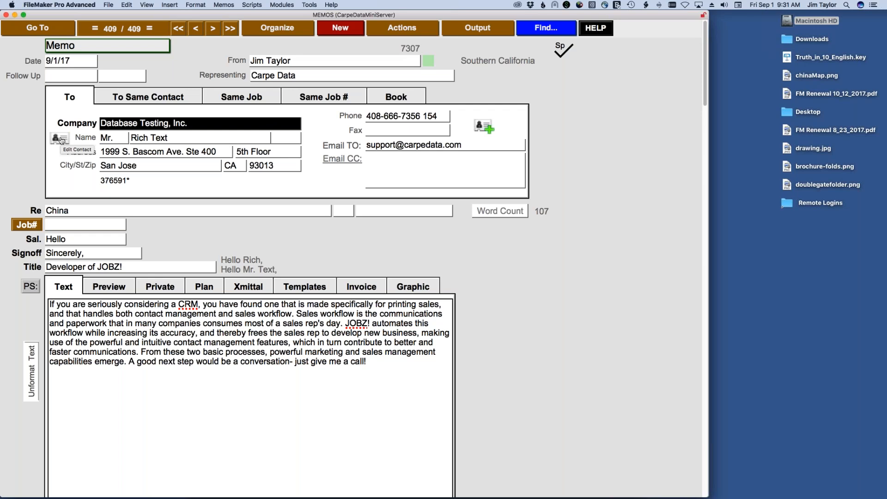
pyautogui.click(147, 98)
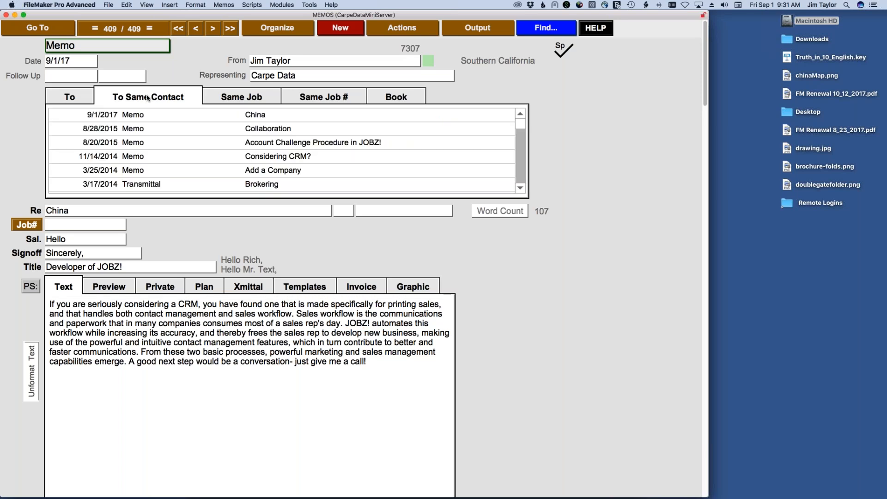
pyautogui.click(143, 134)
pyautogui.click(144, 156)
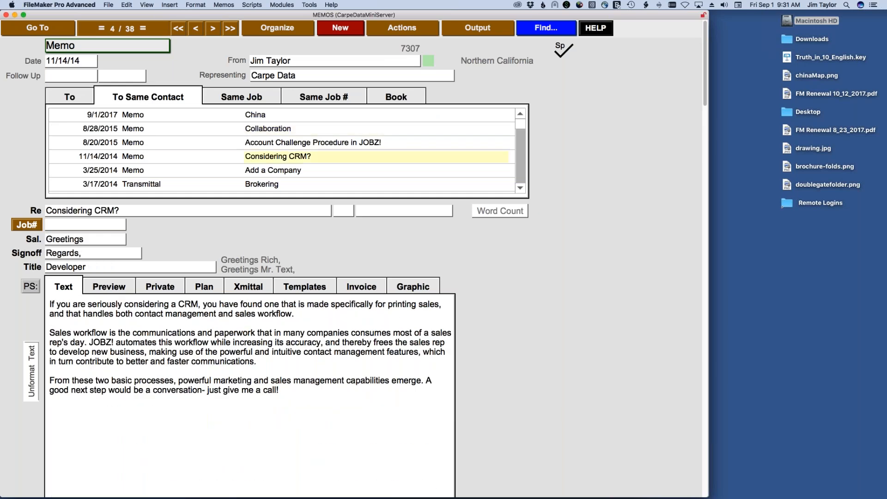
pyautogui.click(144, 170)
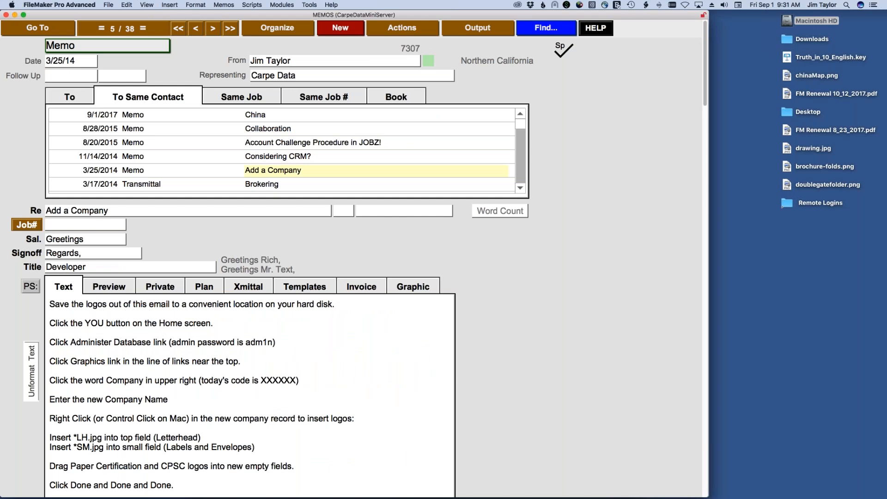
# Check the Same Job list, return to same-contact memos, and open the contact's address record
pyautogui.click(258, 96)
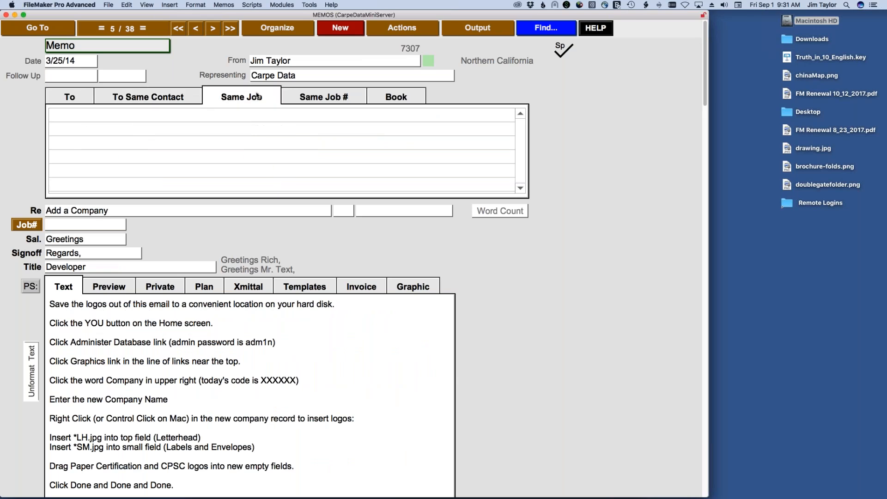
pyautogui.click(182, 96)
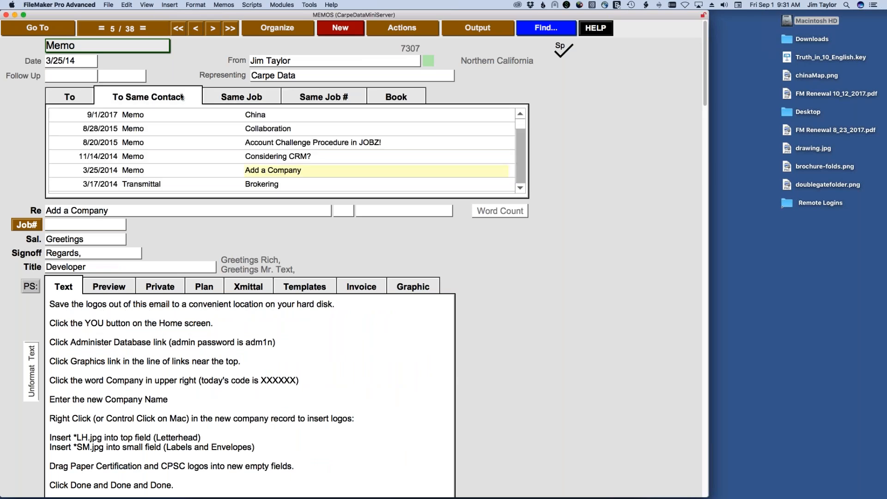
pyautogui.click(71, 99)
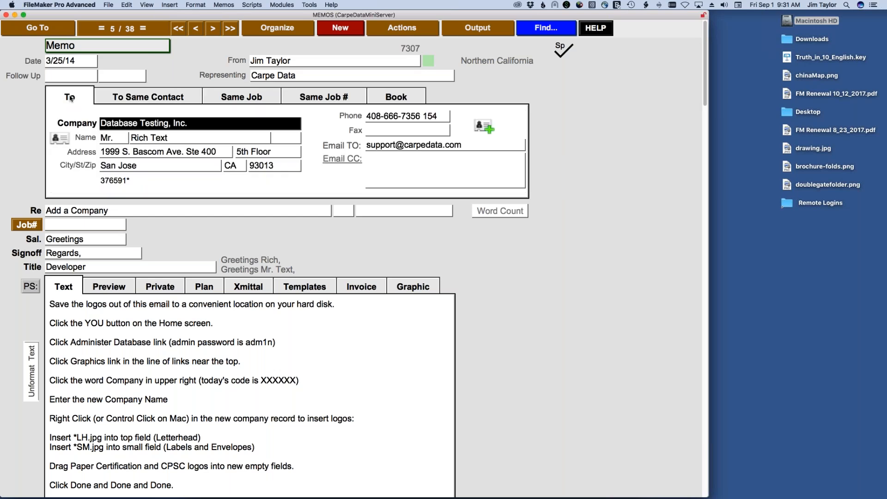
pyautogui.click(59, 139)
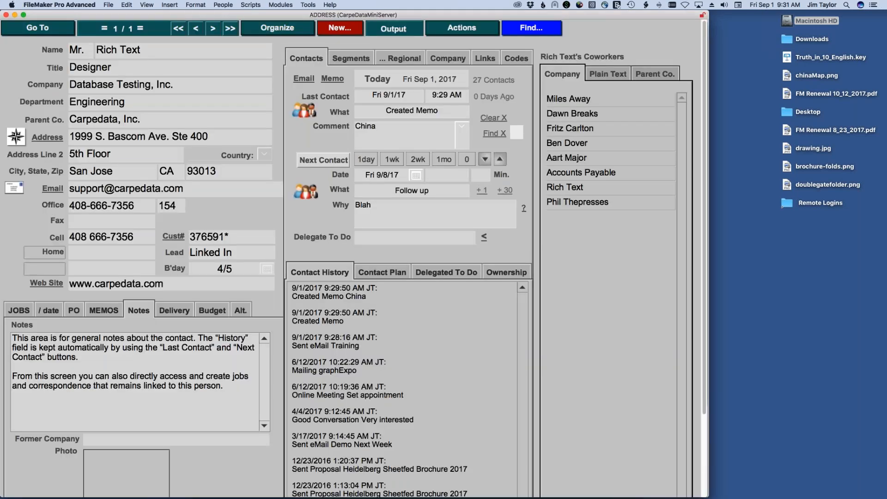
# Review the contact's linked MEMOS and JOBS lists, then open the China memo
pyautogui.click(106, 312)
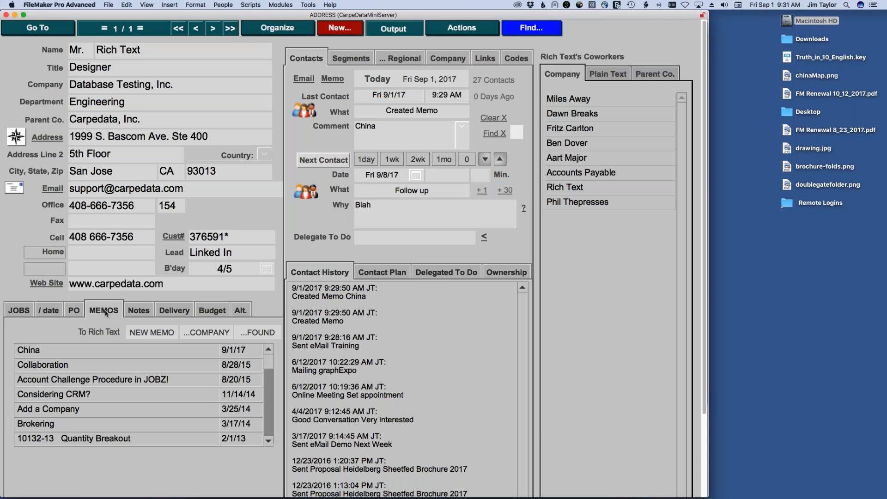
pyautogui.click(19, 310)
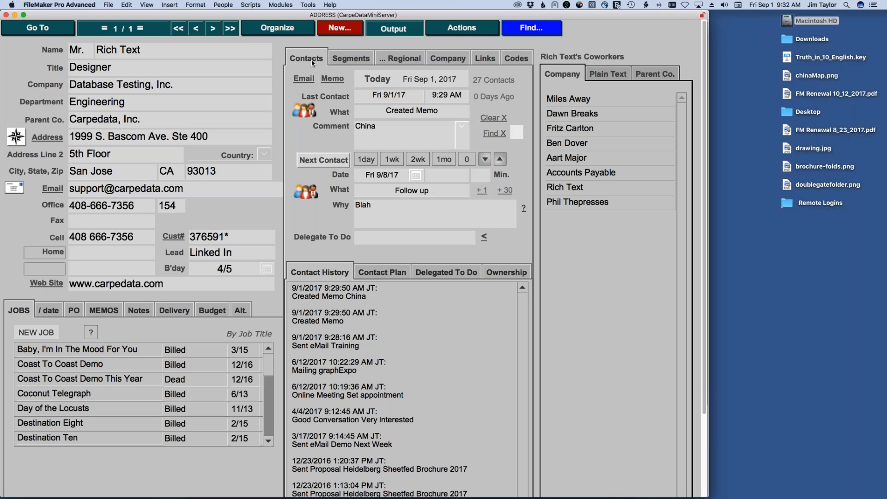
pyautogui.click(110, 317)
pyautogui.click(50, 353)
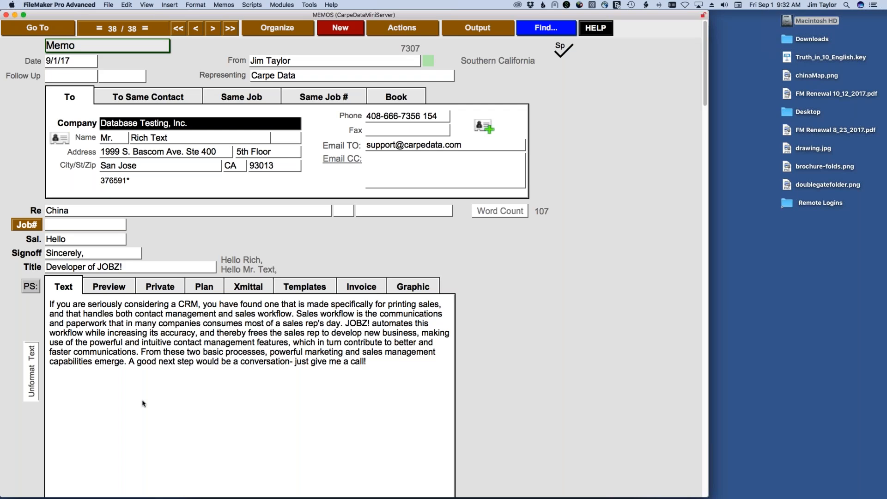
# Look over the Output, New and Actions menus, then choose Output > Memo for the letterhead layout
pyautogui.click(459, 27)
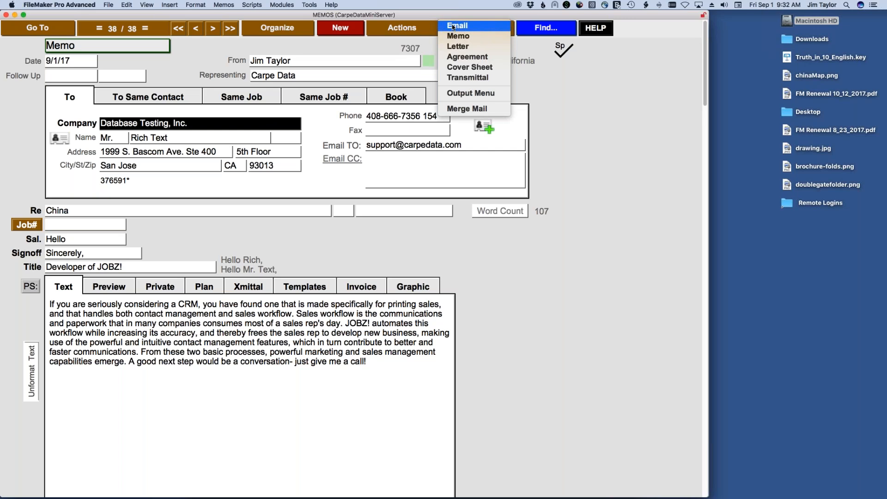
pyautogui.click(442, 18)
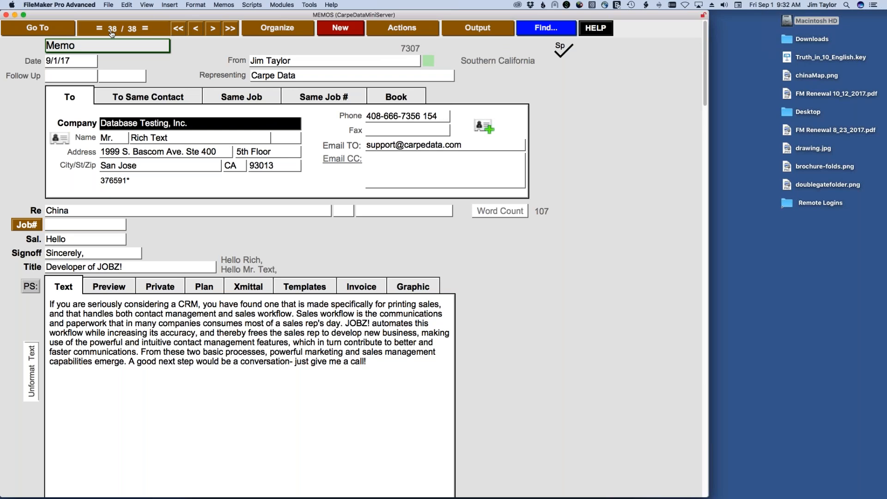
pyautogui.click(127, 29)
pyautogui.click(354, 30)
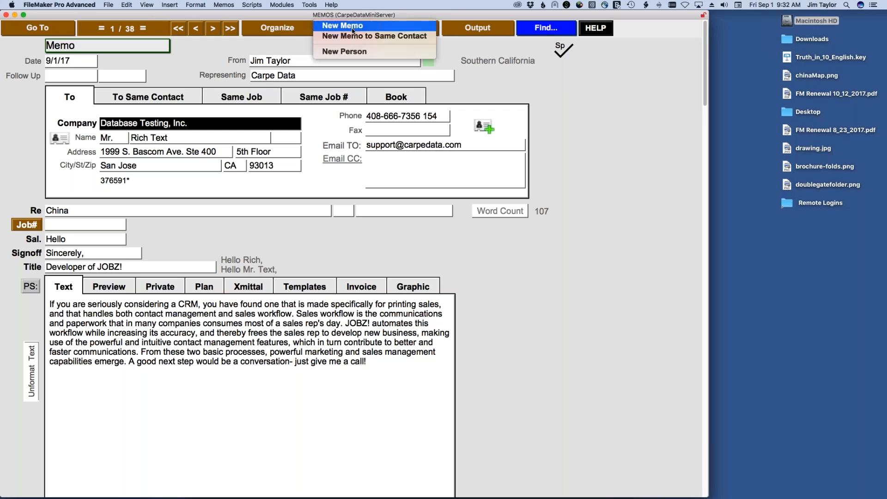
pyautogui.click(415, 13)
pyautogui.click(417, 29)
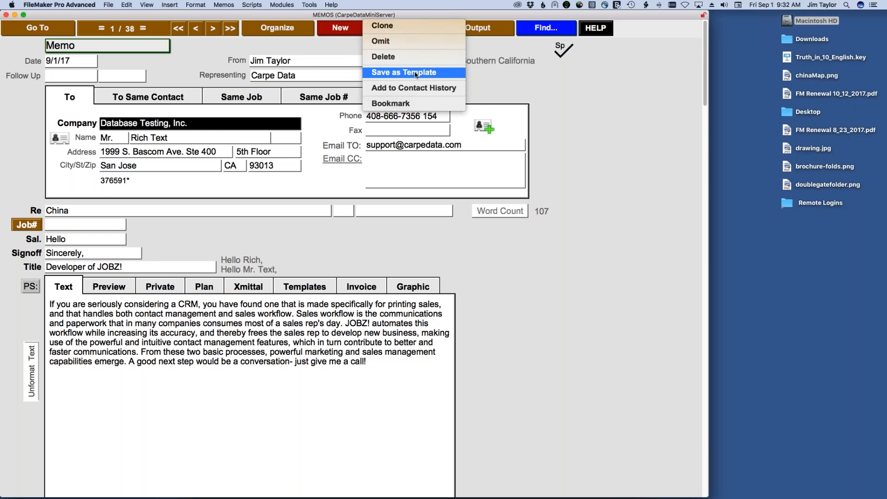
pyautogui.click(480, 70)
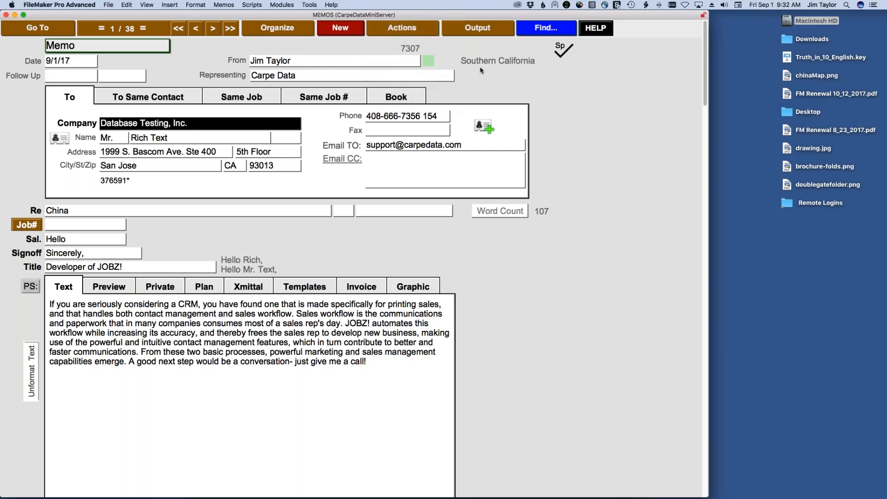
pyautogui.click(499, 32)
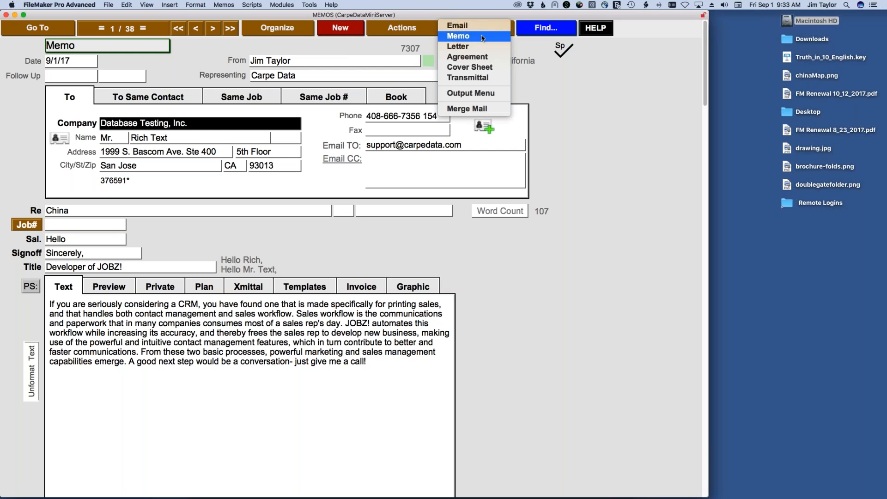
pyautogui.click(481, 35)
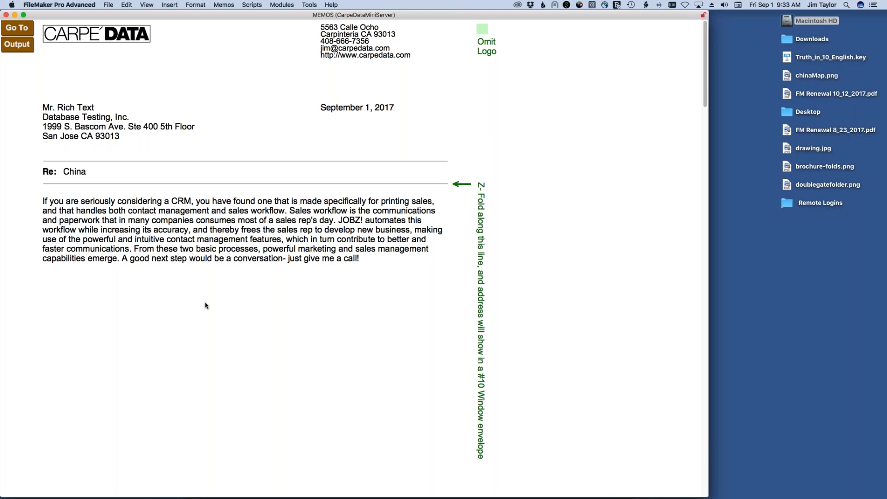
# Output the China letter as an Email PDF and continue to attach it to a new email
pyautogui.click(31, 48)
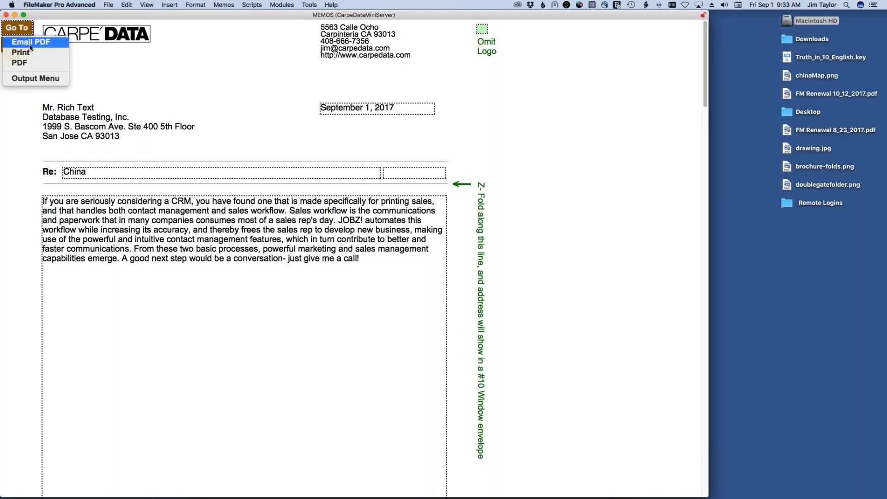
pyautogui.click(30, 45)
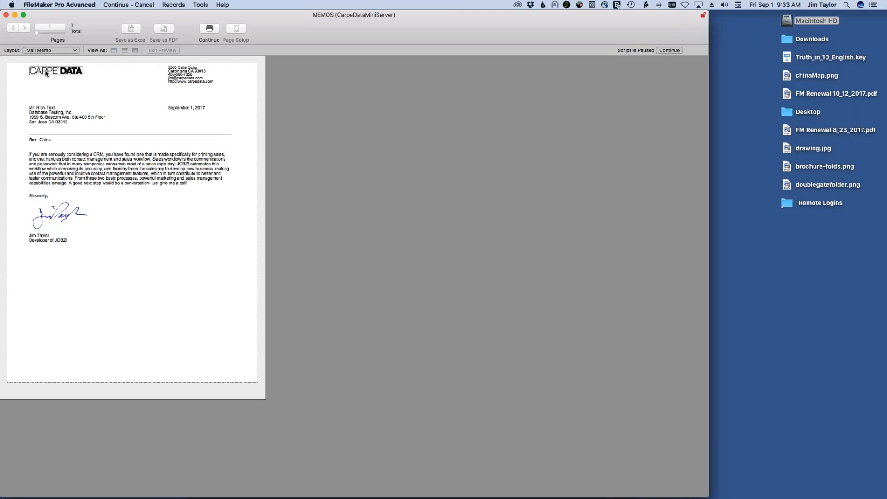
pyautogui.click(668, 50)
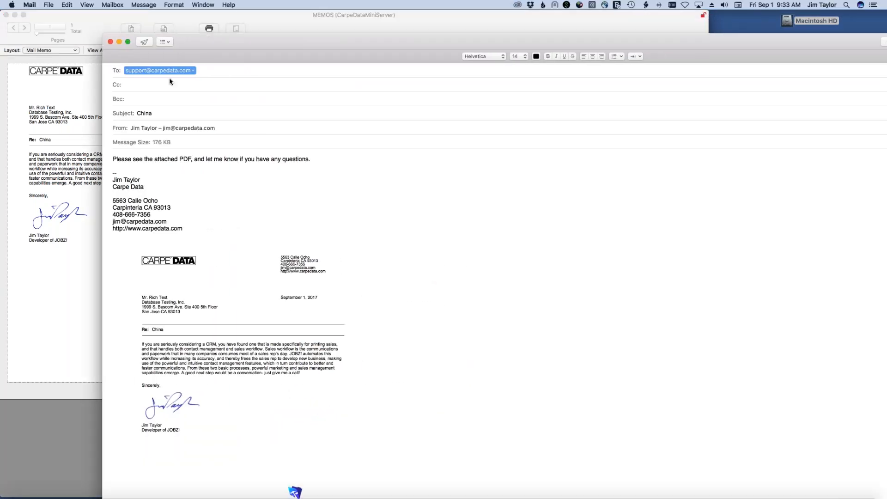
# Open the attached China 6154.pdf letter from the Mail draft in Preview
pyautogui.tripleClick(130, 159)
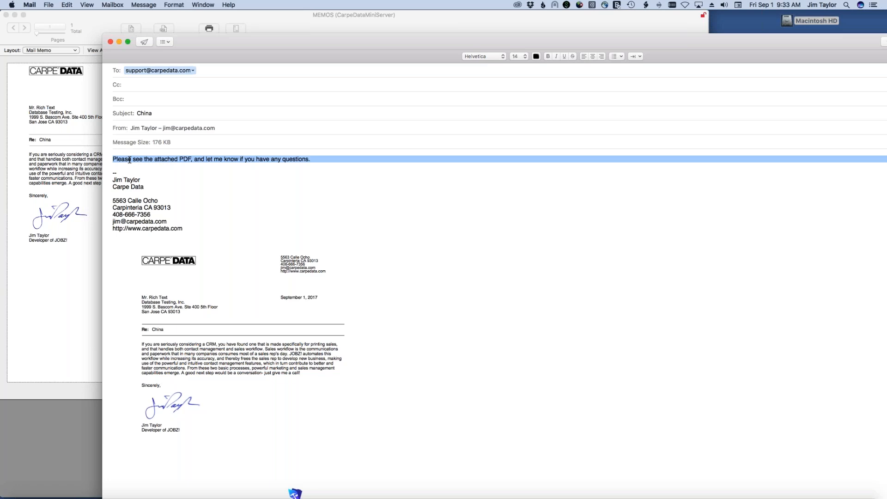
pyautogui.doubleClick(271, 310)
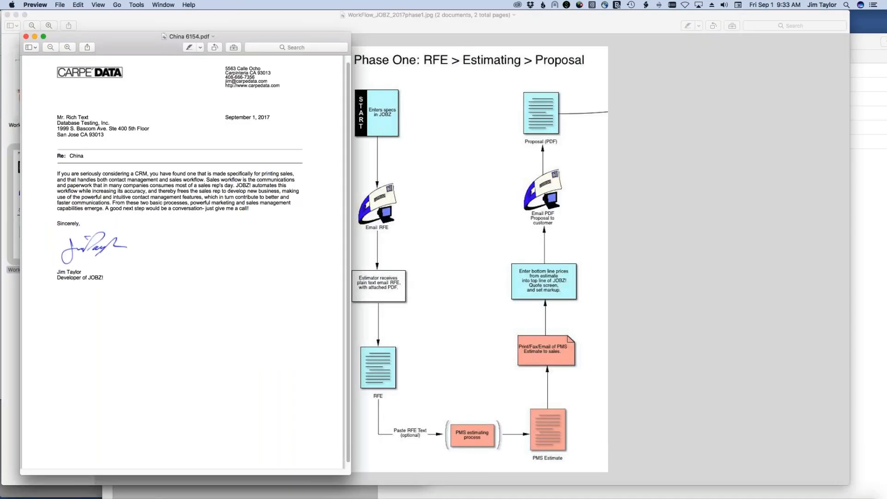
# Close the China 6154.pdf preview and return to FileMaker Pro Advanced
pyautogui.moveTo(155, 42); pyautogui.dragTo(361, 21)
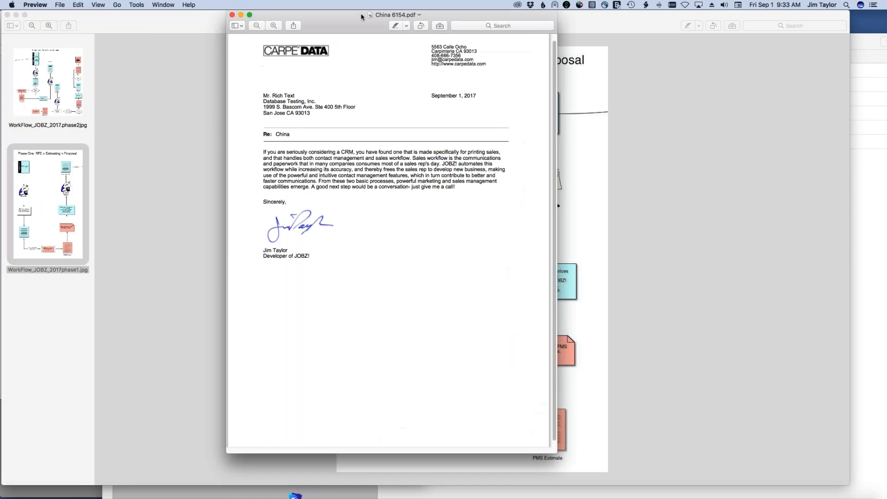
pyautogui.click(233, 15)
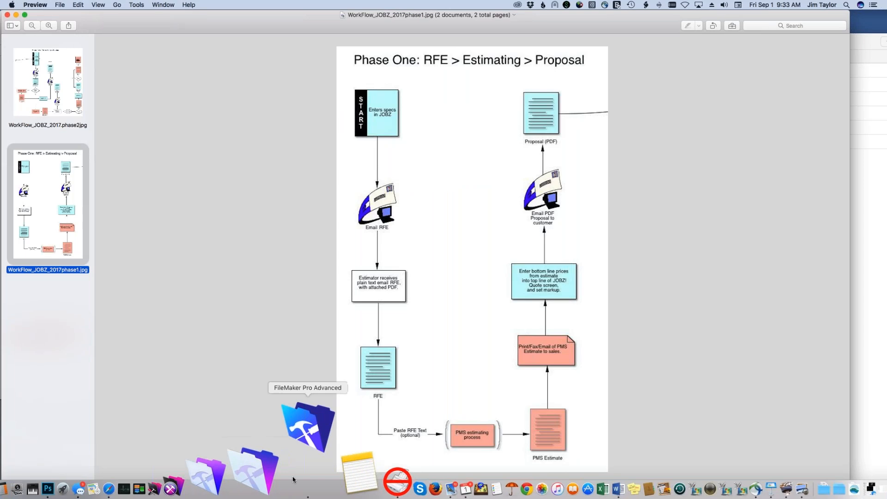
pyautogui.click(297, 467)
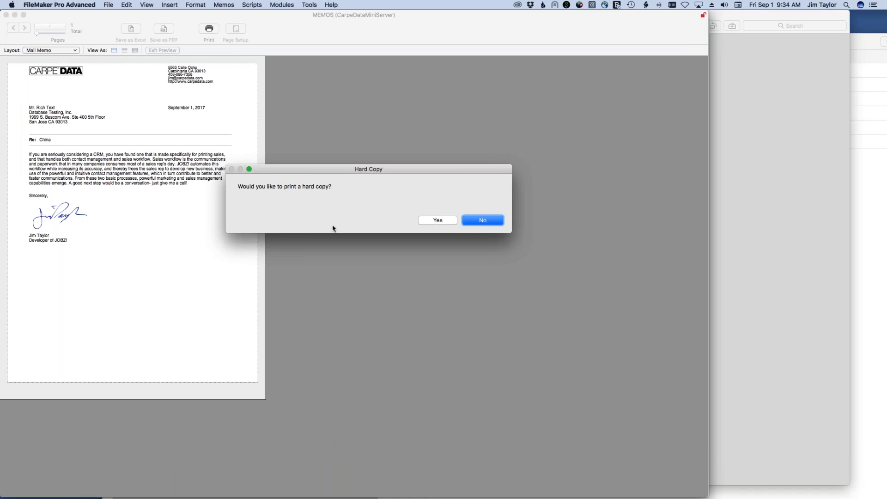
# Answer No to printing a hard copy of the China letter
pyautogui.click(502, 221)
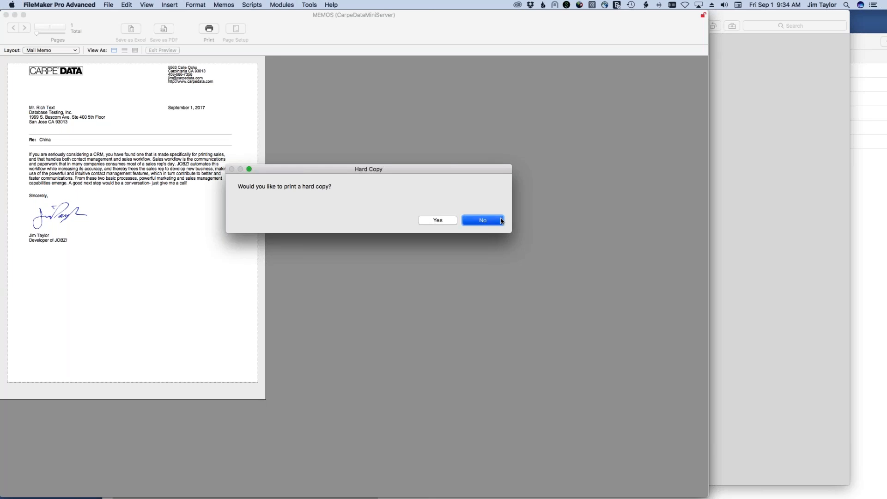
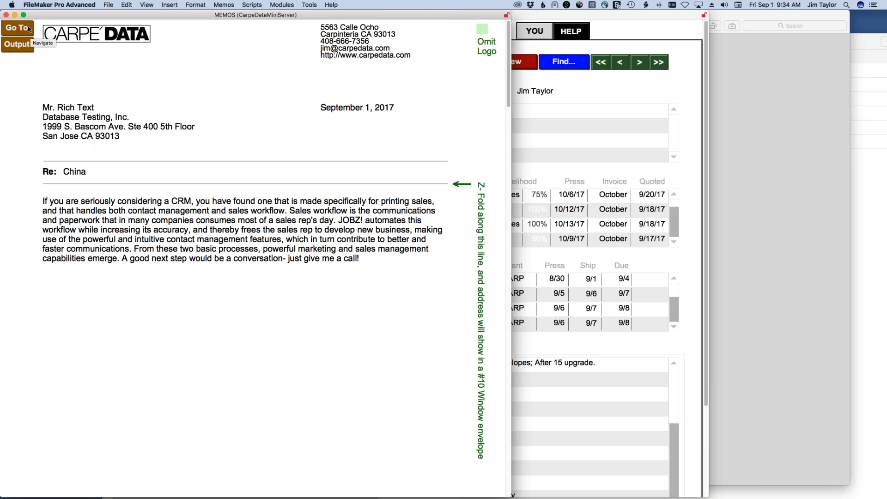
# Return from the China letter preview to the memo entry layout via Go To > Back
pyautogui.click(27, 26)
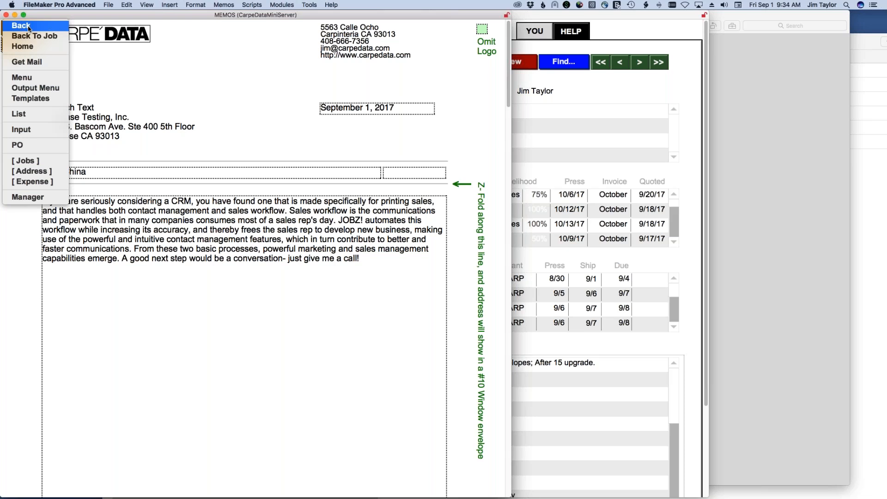
pyautogui.click(29, 26)
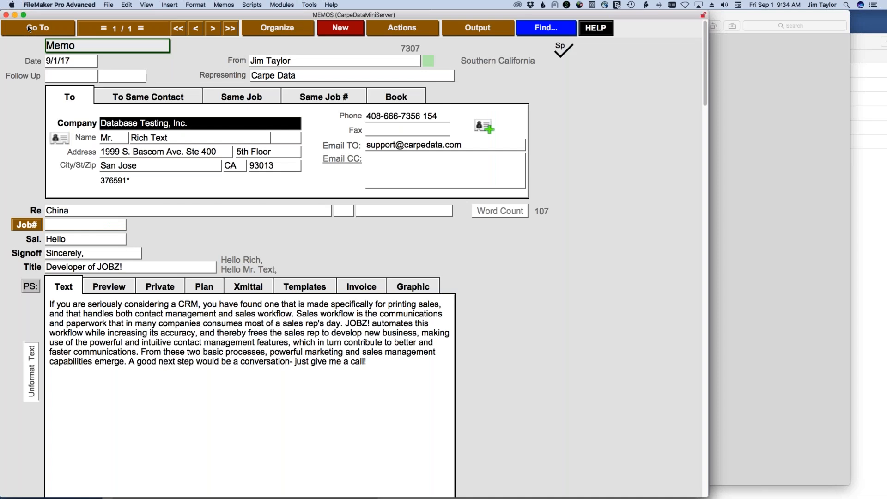
# Review the China memo's To Same Contact, Same Job and To tabs, then bring up the HELP view
pyautogui.click(51, 26)
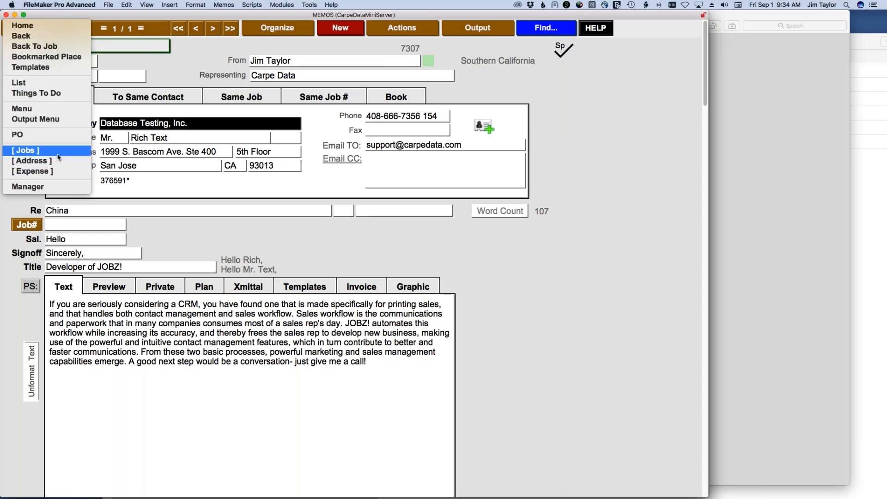
pyautogui.click(188, 148)
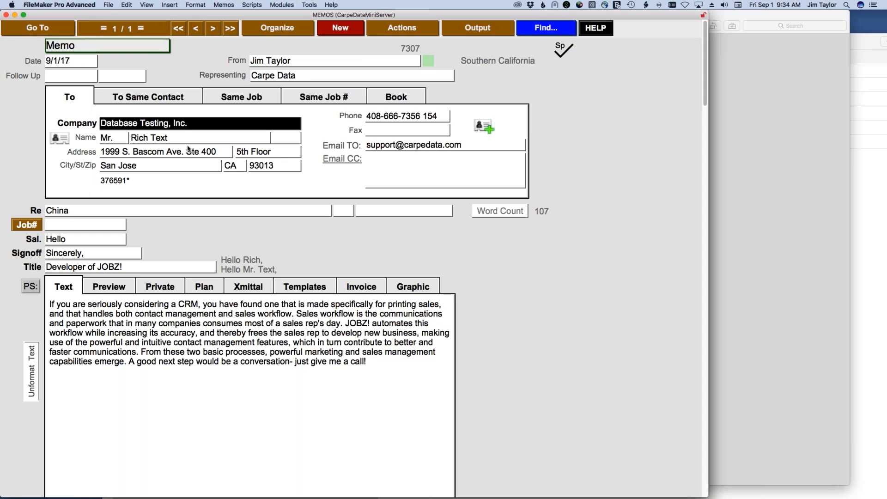
pyautogui.click(133, 102)
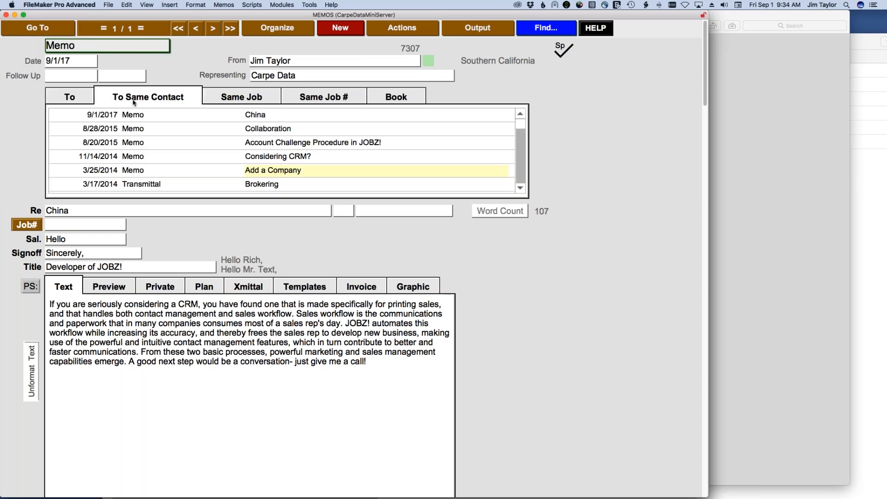
pyautogui.click(238, 99)
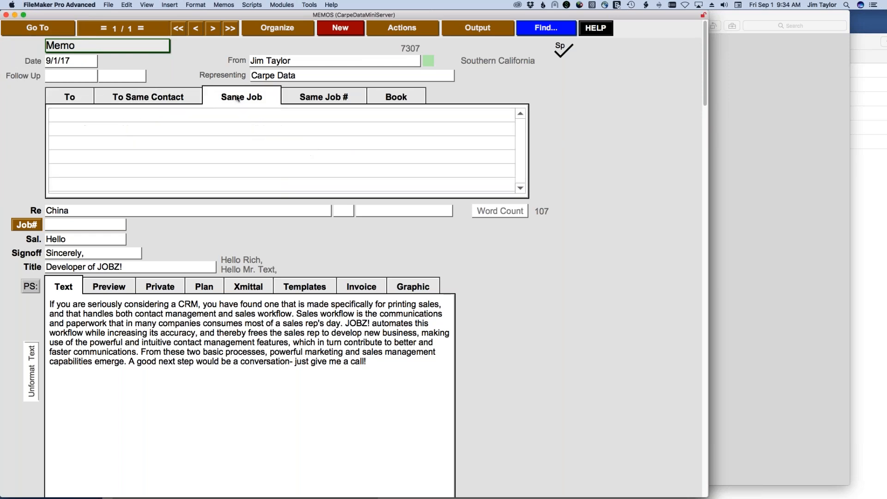
pyautogui.click(72, 95)
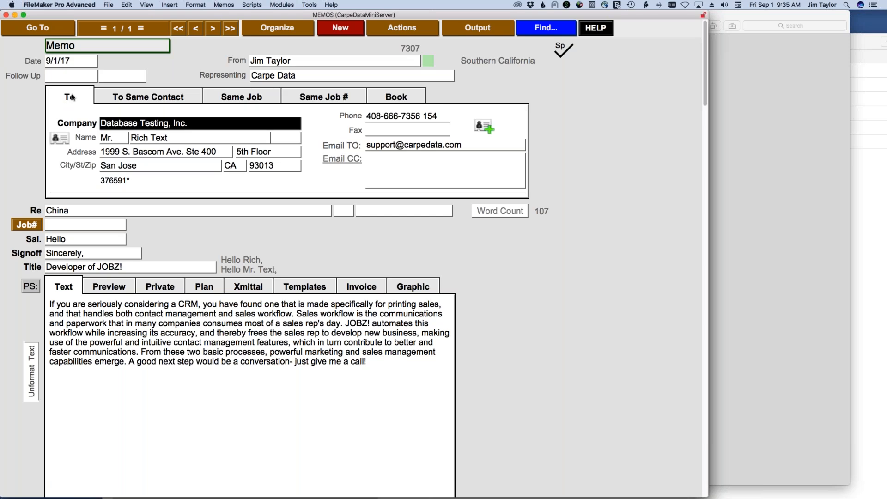
pyautogui.click(597, 28)
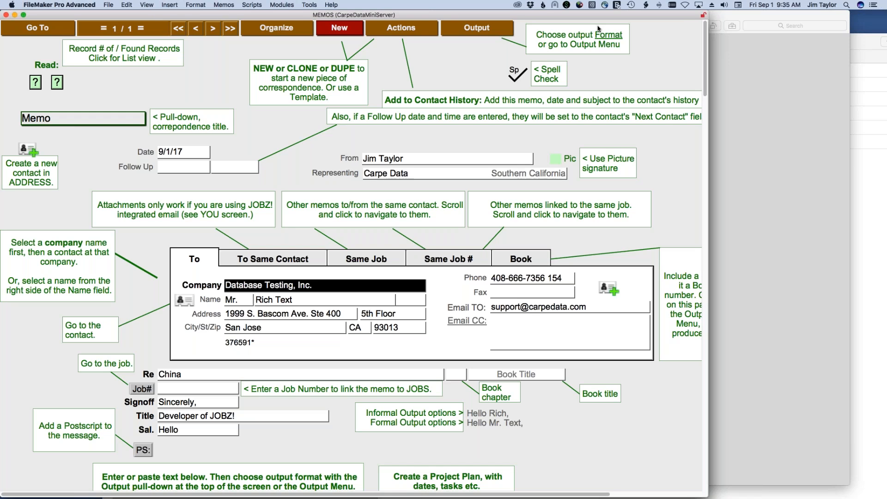
# Scroll through the annotated help layout, then go back to the China memo form
pyautogui.scroll(-5, 418, 197)
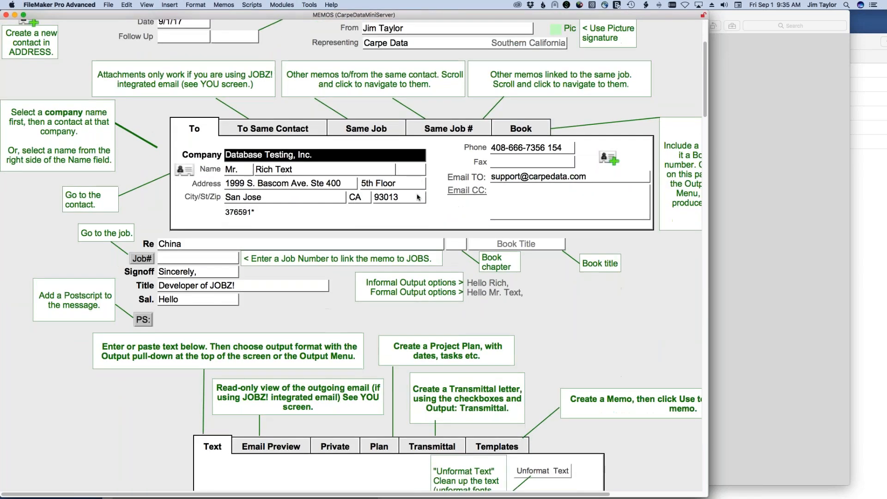
pyautogui.scroll(5, 418, 198)
pyautogui.click(61, 29)
pyautogui.click(61, 26)
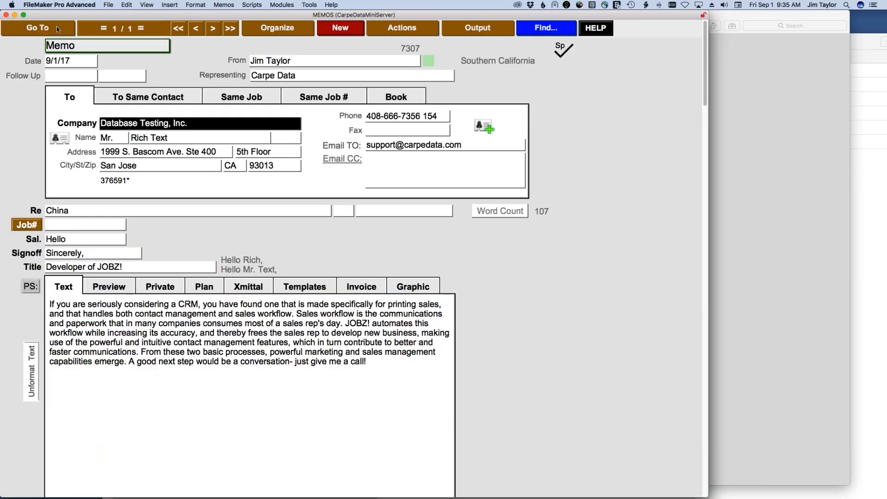
# Go to Manager Home, then show the Address book's contacts due for follow-up
pyautogui.click(56, 26)
pyautogui.click(56, 26)
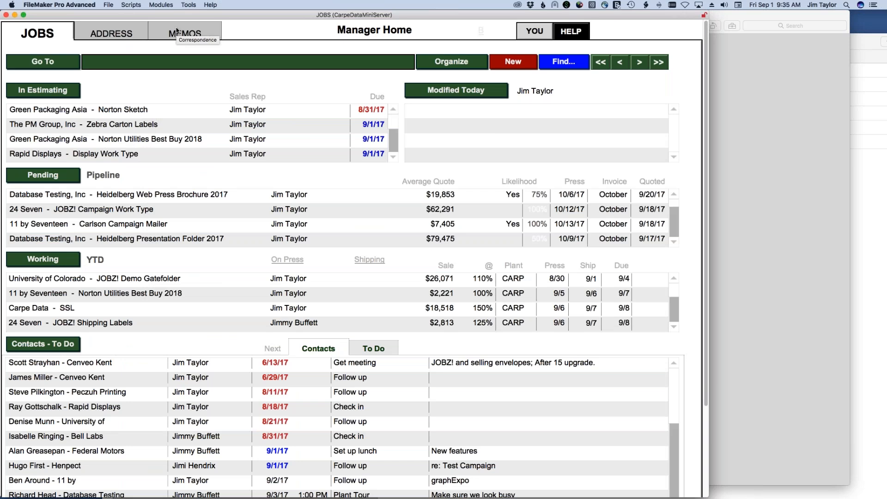
pyautogui.click(498, 63)
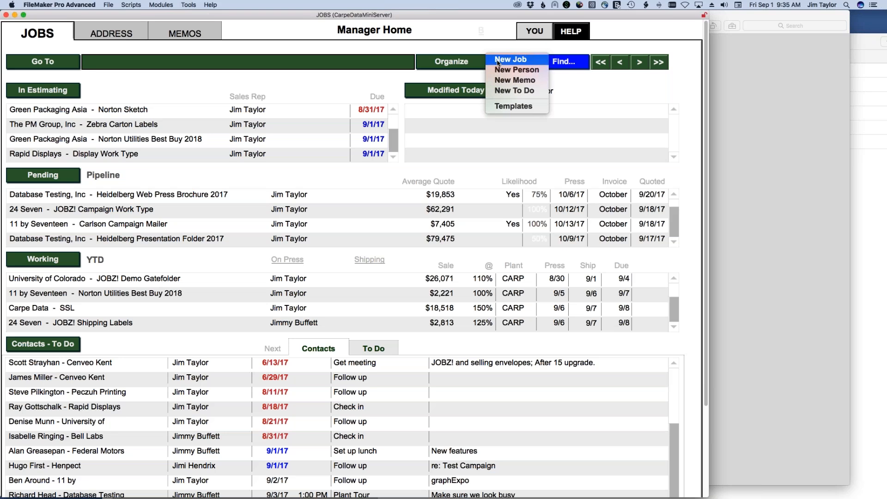
pyautogui.click(498, 46)
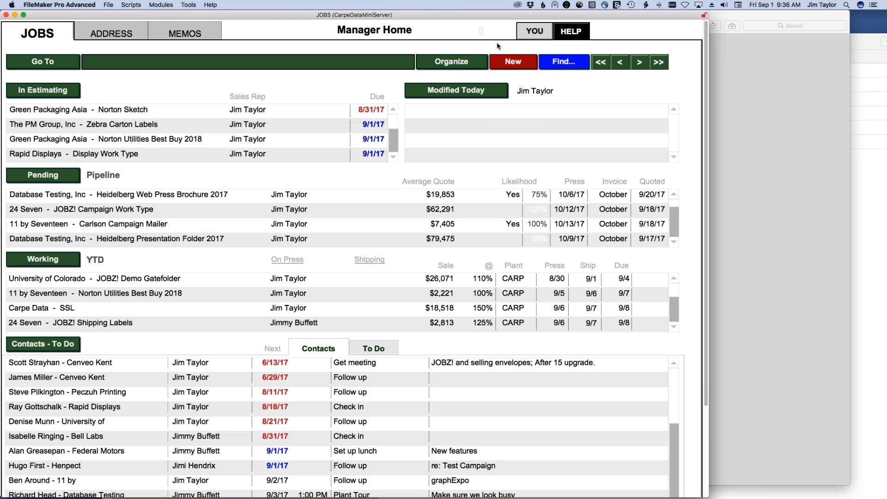
pyautogui.click(118, 34)
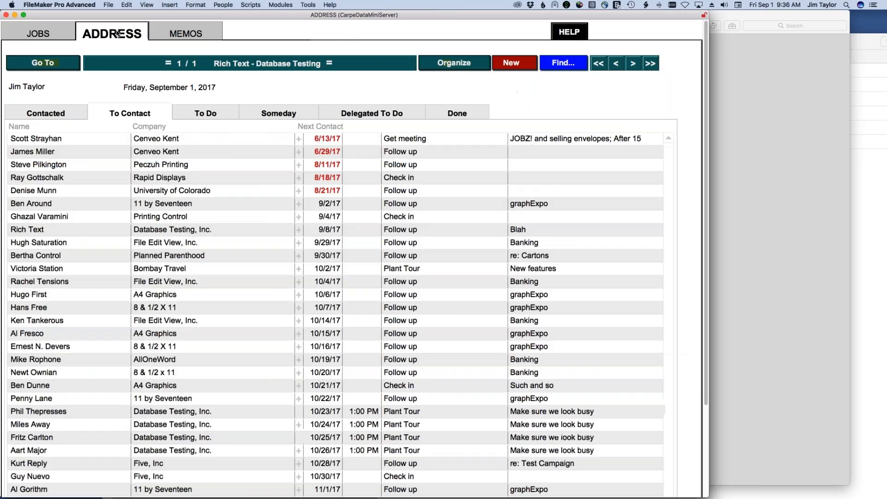
# View the contact's record and its linked jobs, then return to the Manager Home dashboard
pyautogui.click(197, 63)
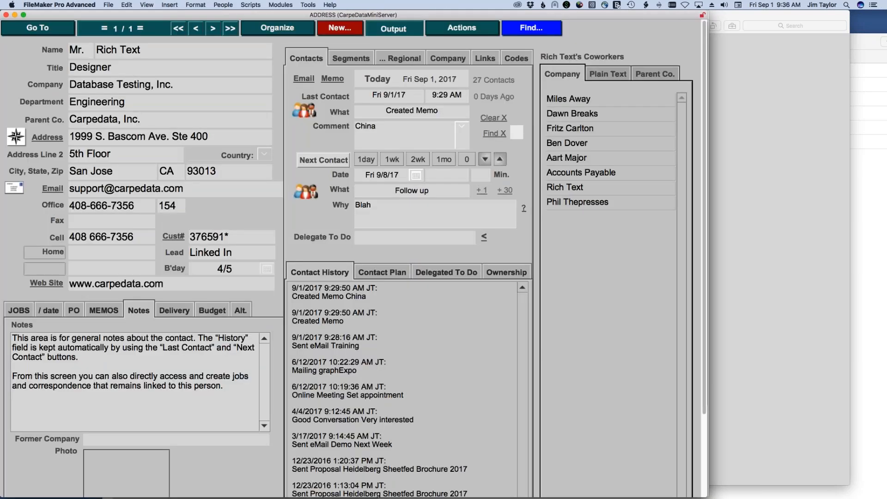
pyautogui.click(16, 310)
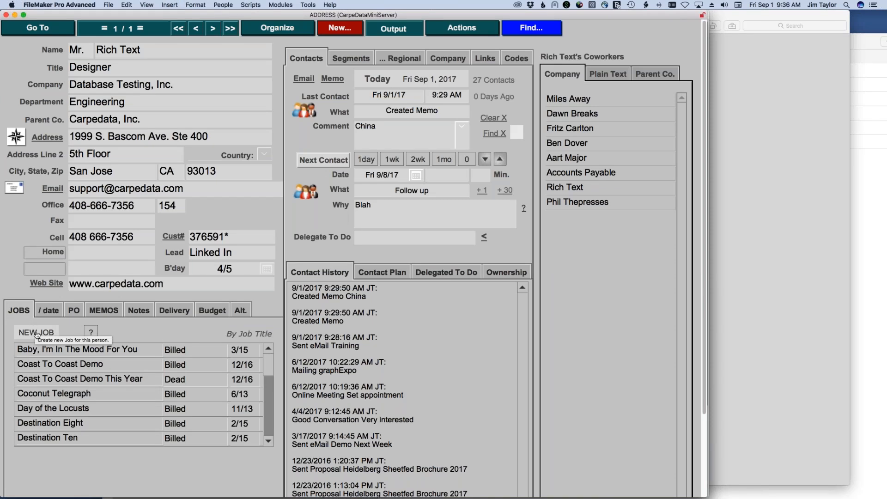
pyautogui.click(40, 27)
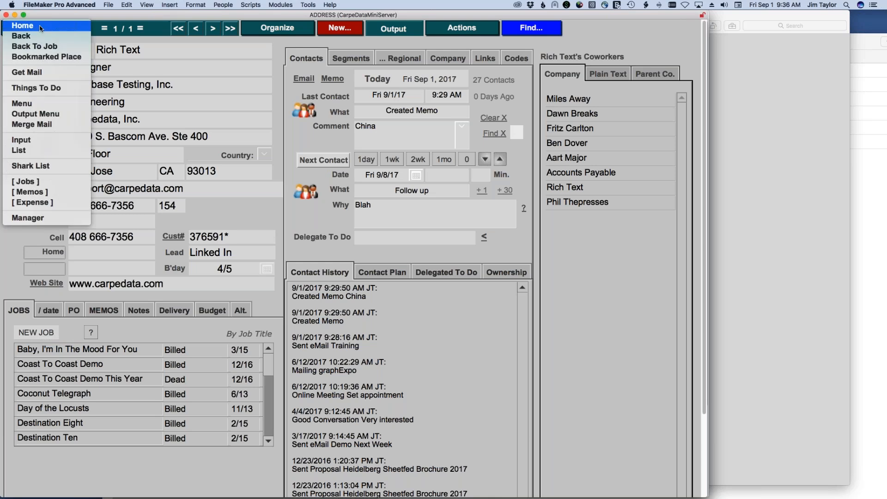
pyautogui.click(41, 37)
pyautogui.click(526, 58)
pyautogui.click(506, 44)
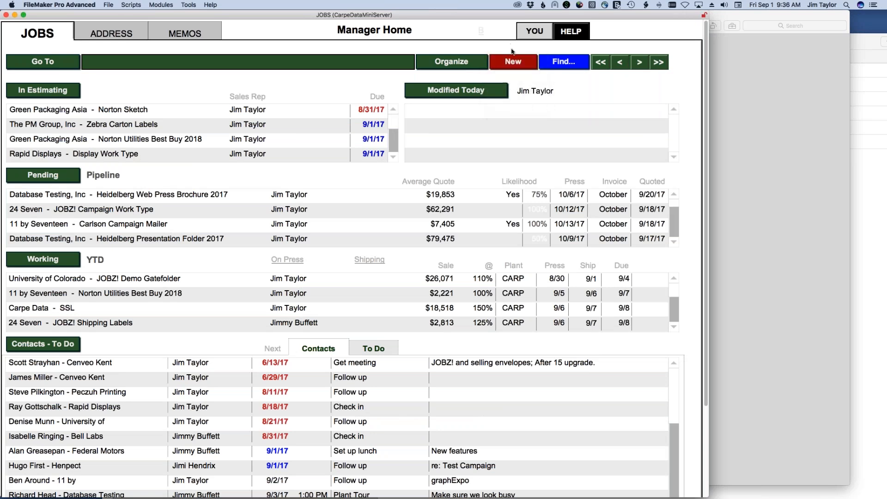
# Start a new job from the Dome Training Brochure template in the New > Templates list
pyautogui.click(523, 62)
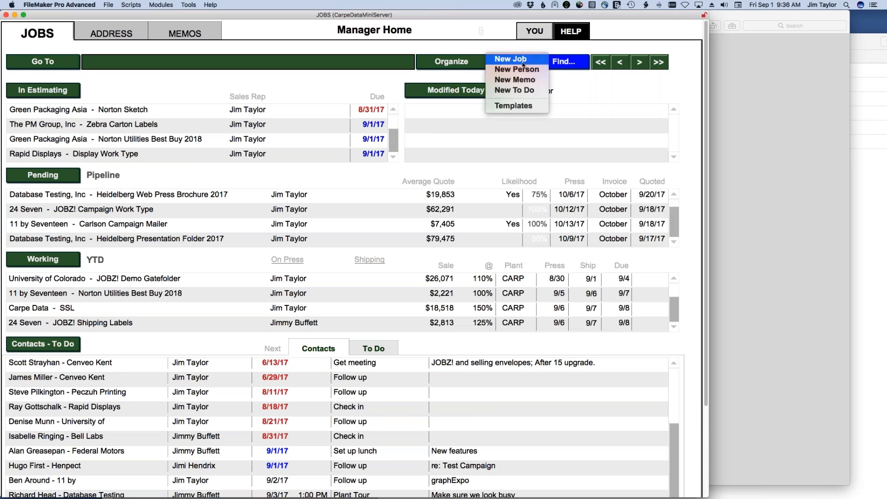
pyautogui.click(528, 108)
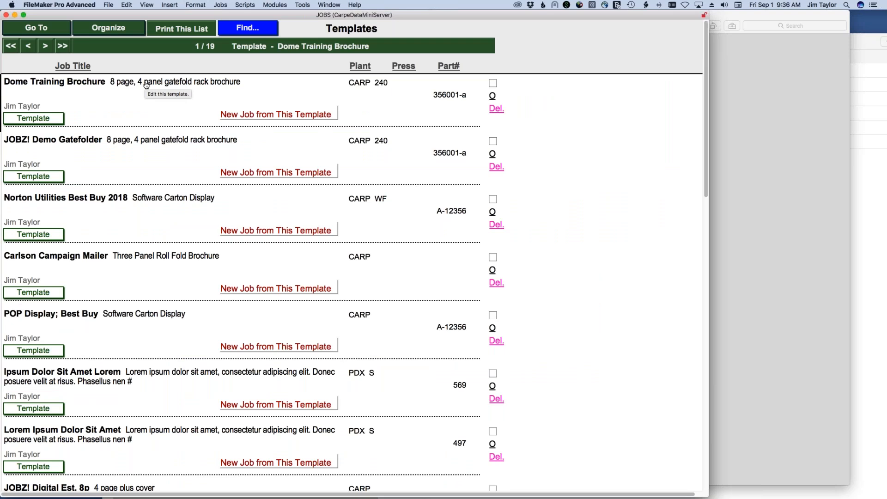
pyautogui.click(294, 117)
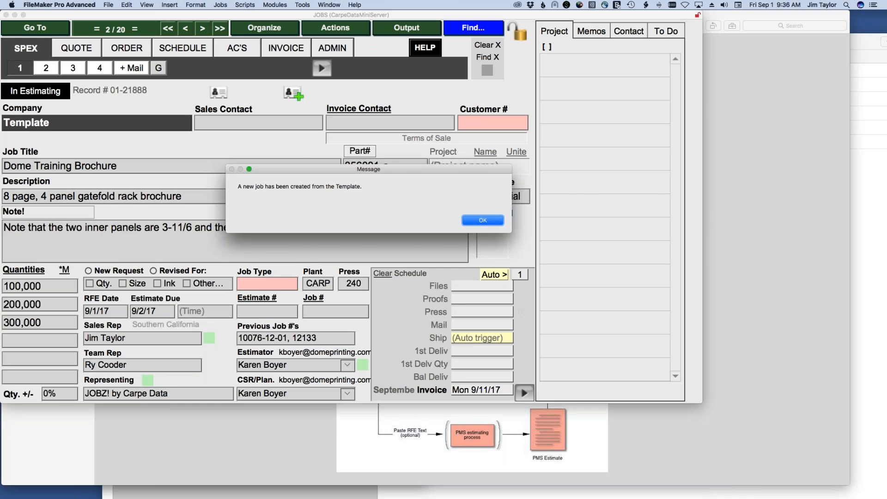
# Acknowledge the message confirming the new Dome Training Brochure job was created
pyautogui.click(483, 218)
pyautogui.click(483, 219)
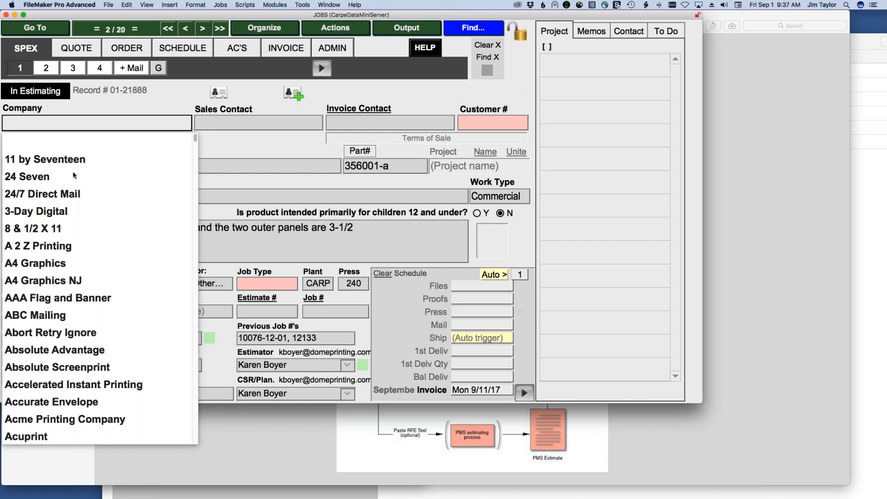
# Set company 11 by Seventeen, a sales contact, Accounts Payable invoice contact and Net 30 terms
pyautogui.click(65, 160)
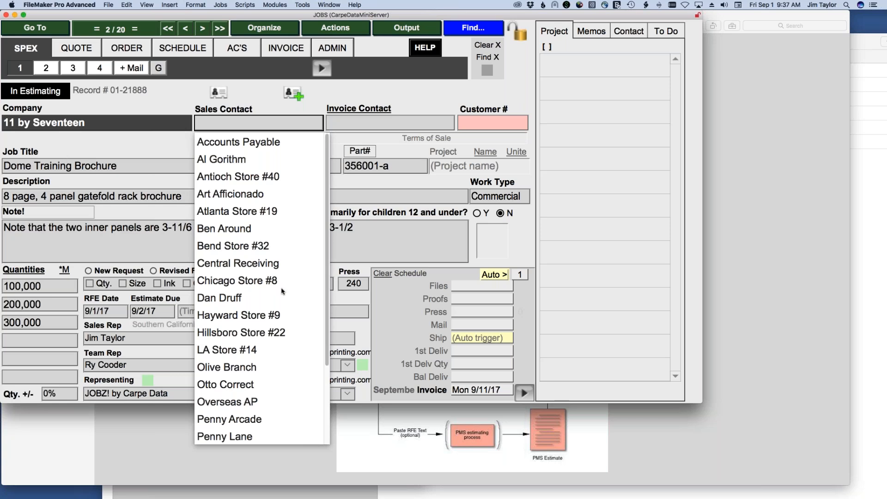
pyautogui.click(228, 159)
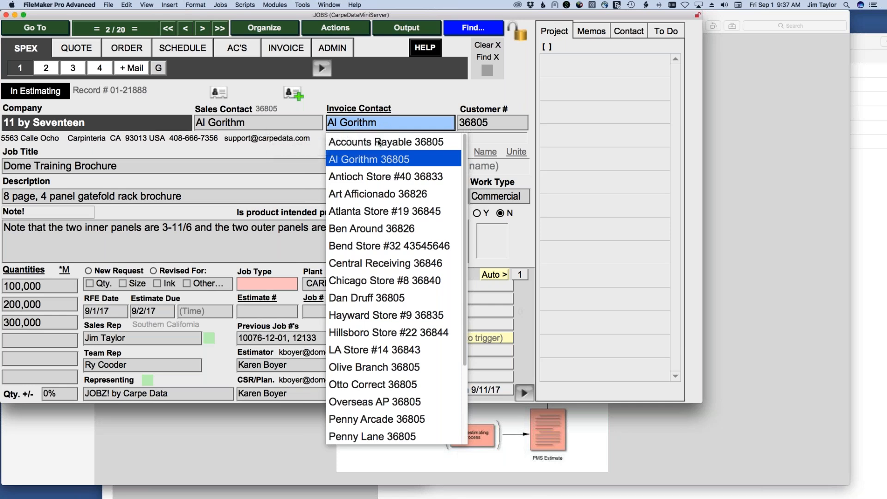
pyautogui.click(378, 142)
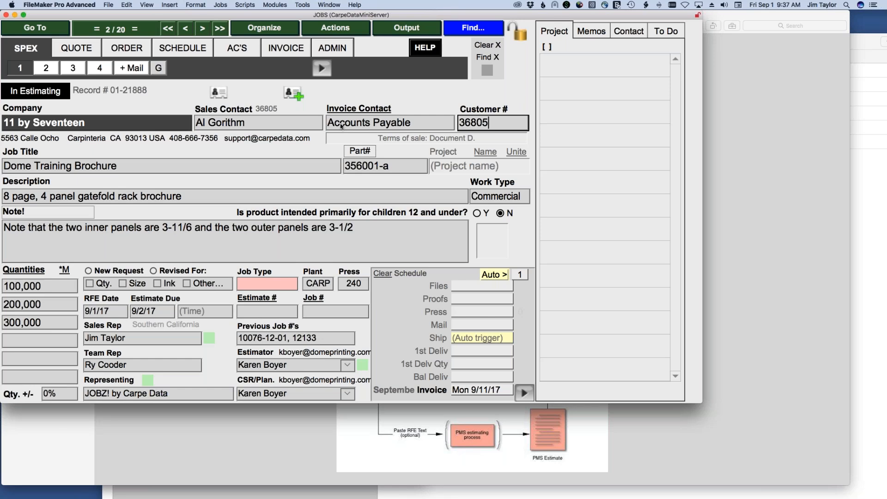
pyautogui.click(415, 140)
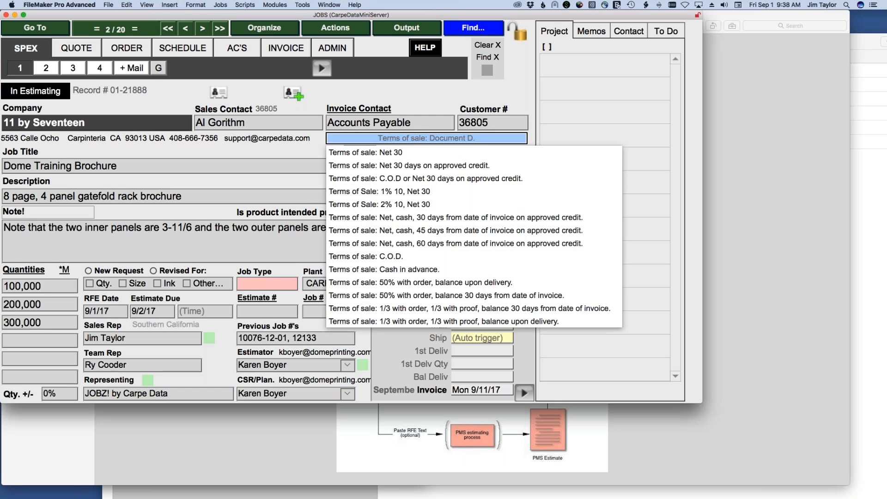
pyautogui.click(391, 152)
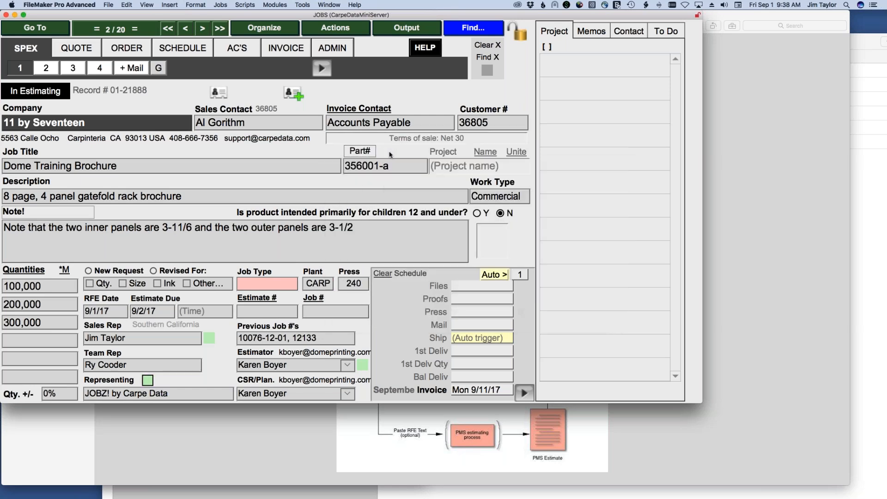
# Keep Net 30 terms and copy the sales contact into the invoice contact
pyautogui.click(365, 123)
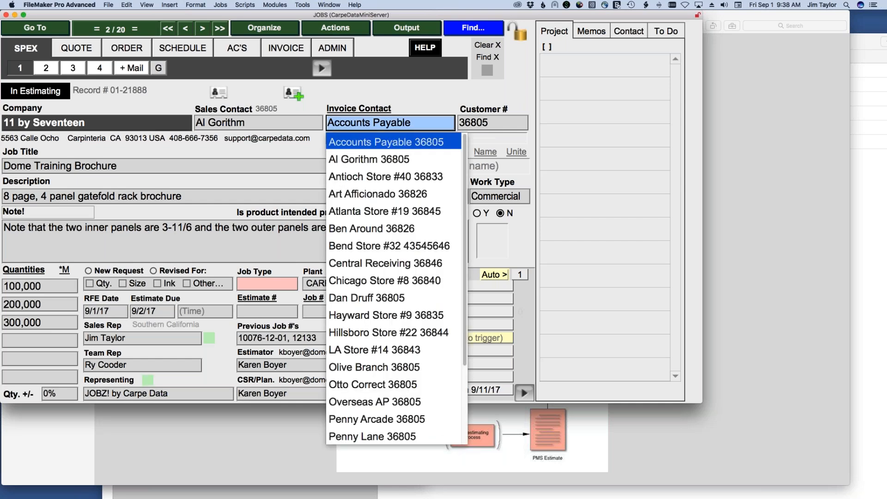
pyautogui.click(363, 123)
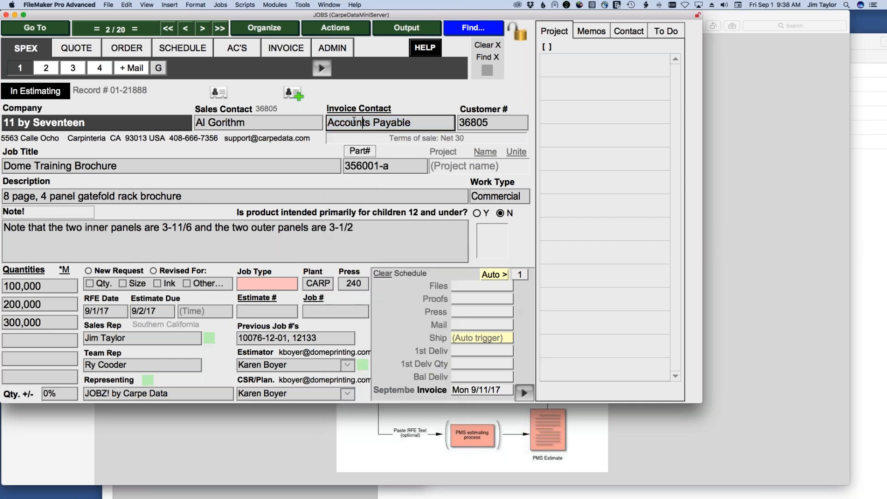
pyautogui.click(140, 129)
pyautogui.click(425, 140)
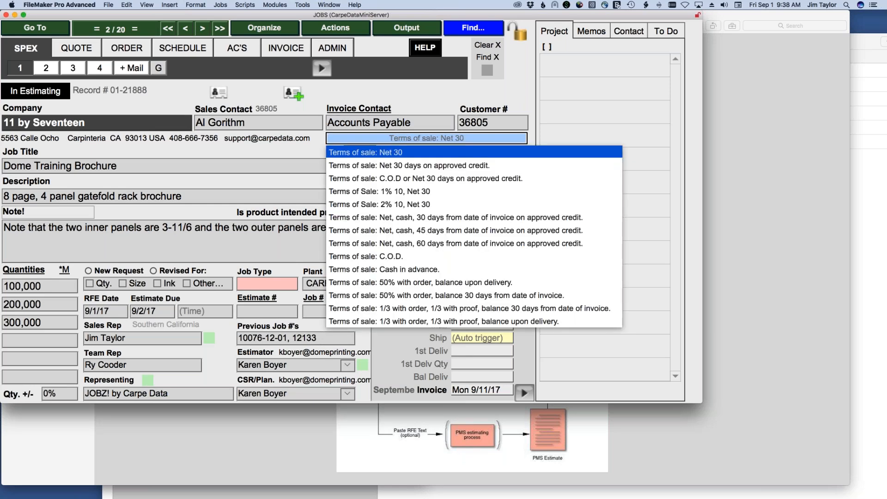
pyautogui.click(398, 153)
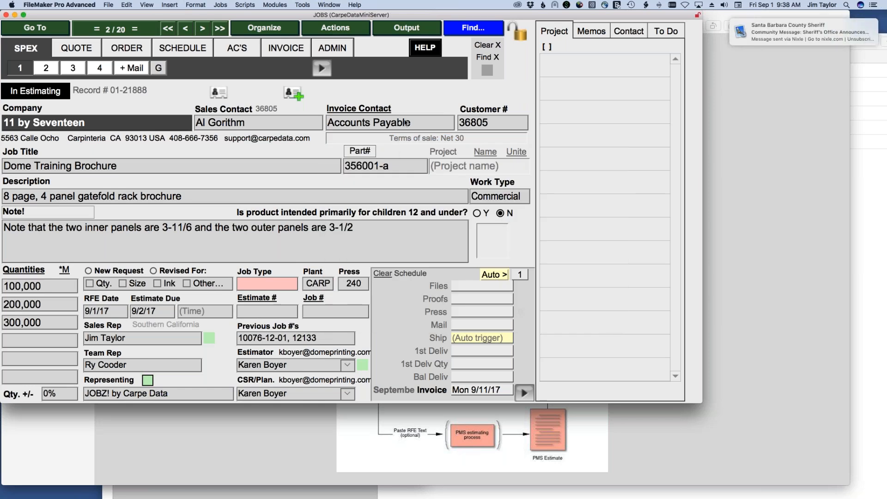
pyautogui.click(346, 110)
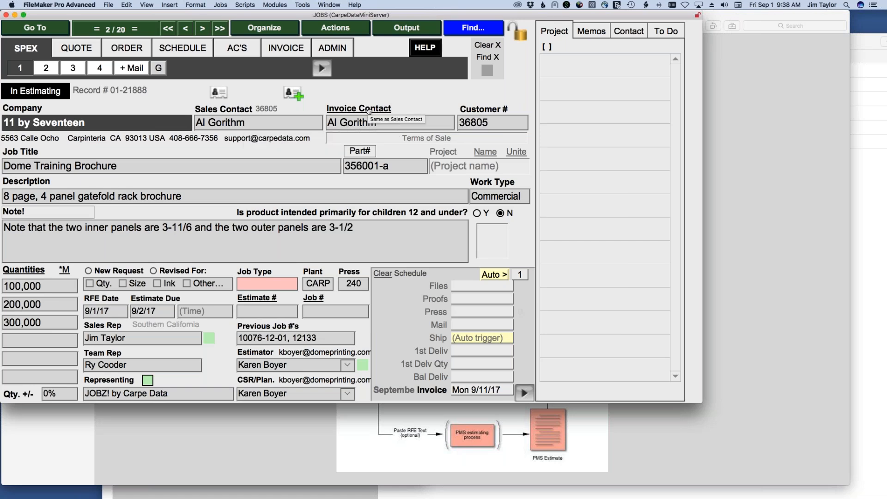
# Keep 11 by Seventeen, pick a different sales contact, and set invoice contact to Accounts Payable
pyautogui.click(146, 122)
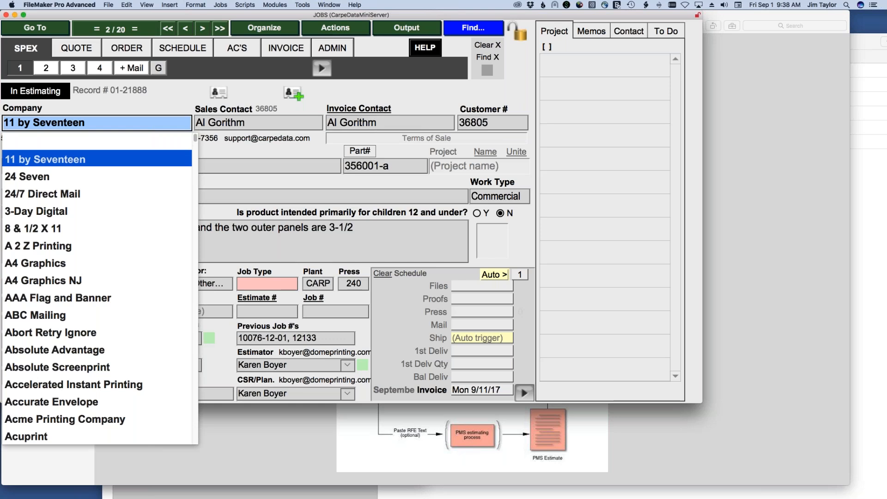
pyautogui.click(76, 159)
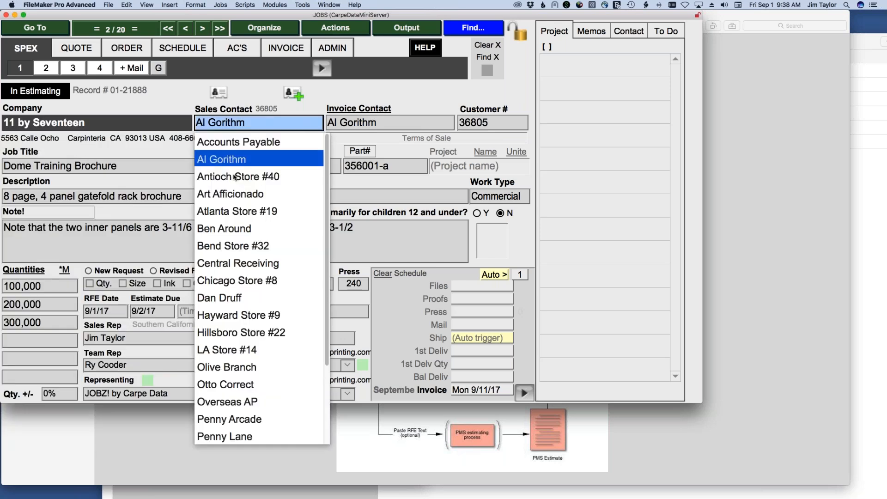
pyautogui.click(243, 420)
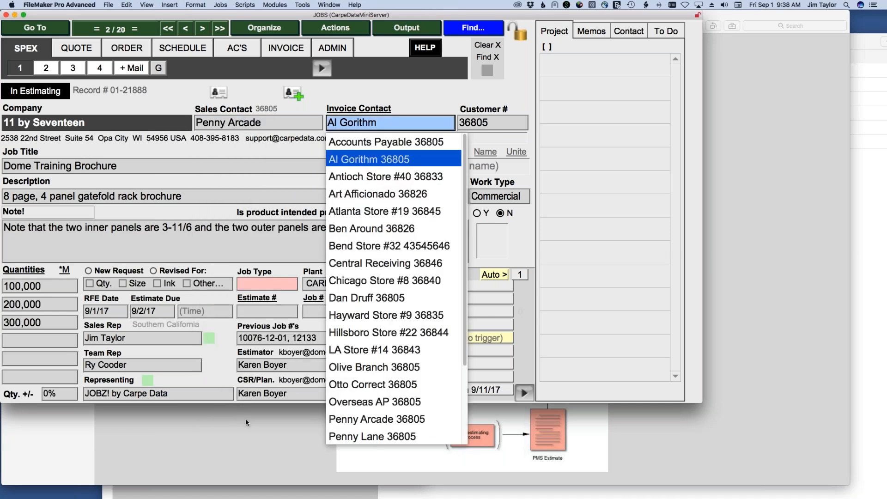
pyautogui.click(399, 141)
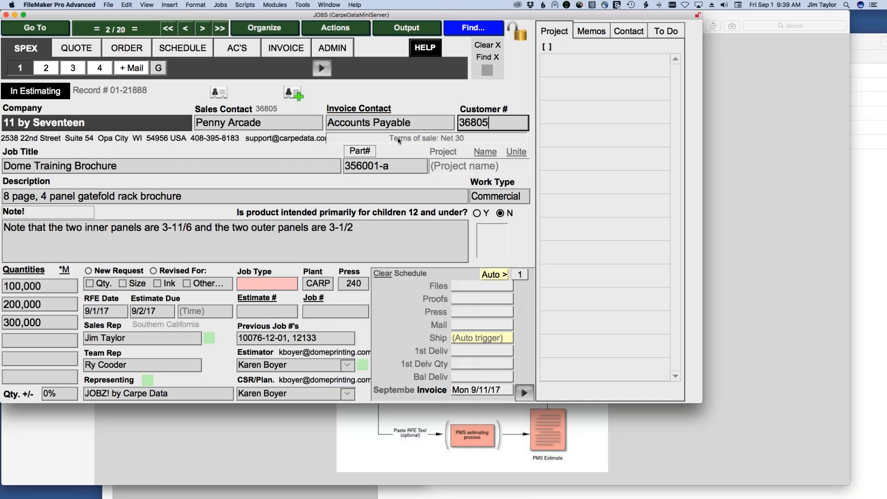
pyautogui.click(79, 124)
pyautogui.click(233, 123)
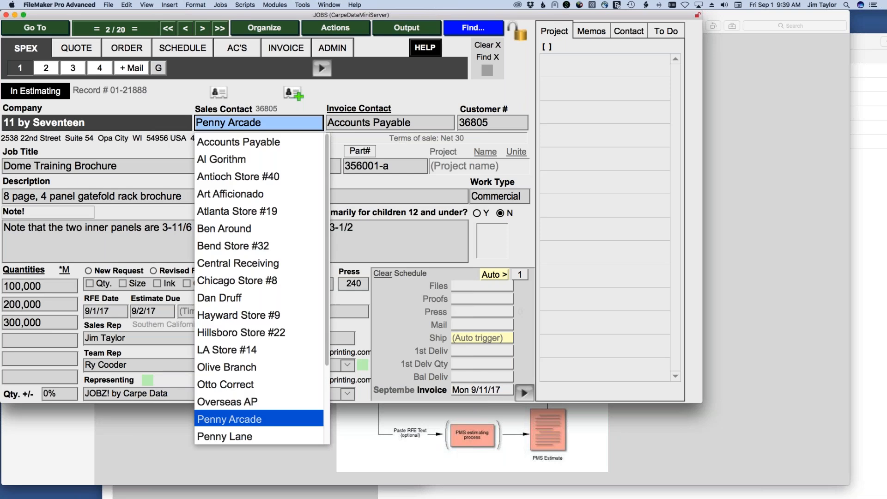
pyautogui.click(235, 122)
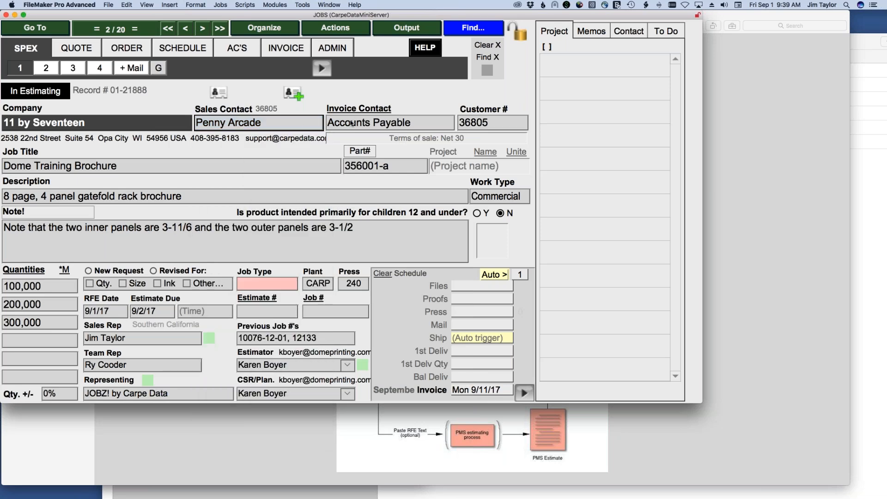
# Check the job title and description, then replace the Note! label with 'Hey'
pyautogui.click(67, 165)
pyautogui.tripleClick(67, 165)
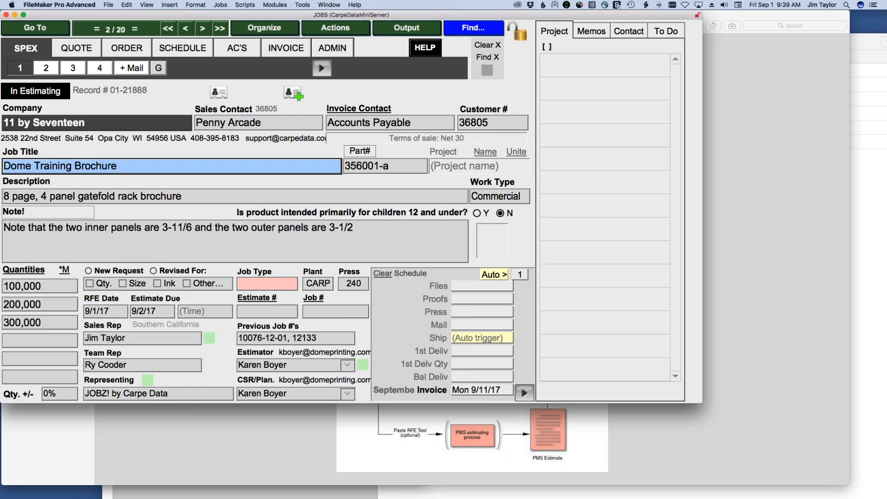
pyautogui.click(107, 198)
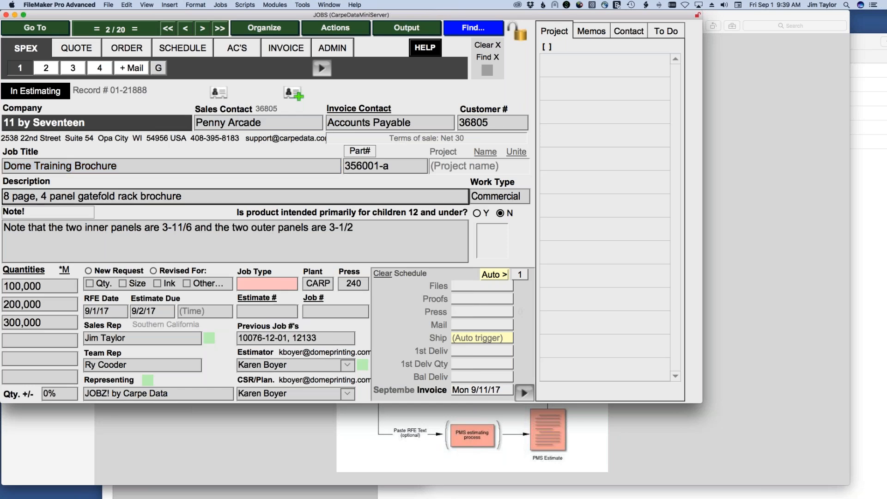
pyautogui.click(46, 212)
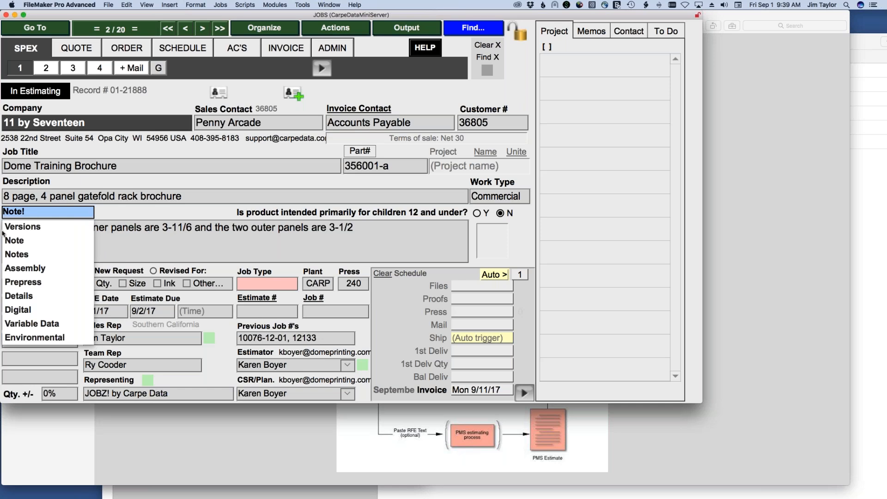
pyautogui.click(28, 227)
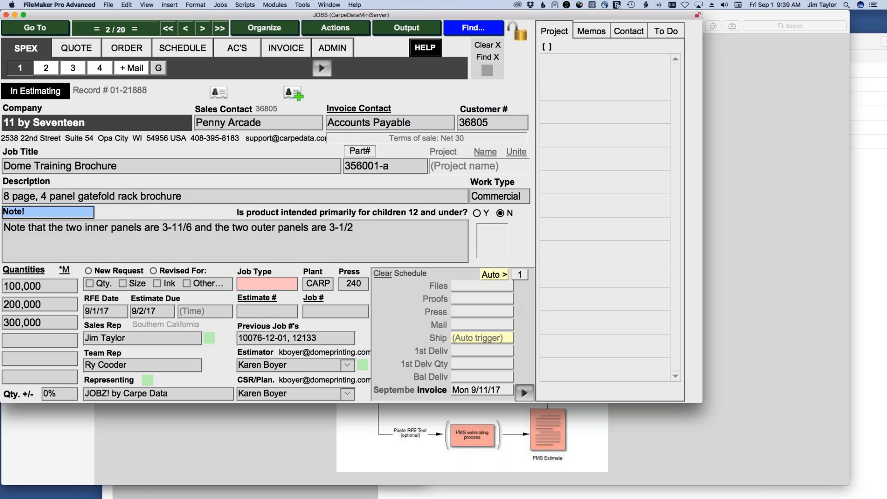
pyautogui.hotkey('shift', 'Tab')
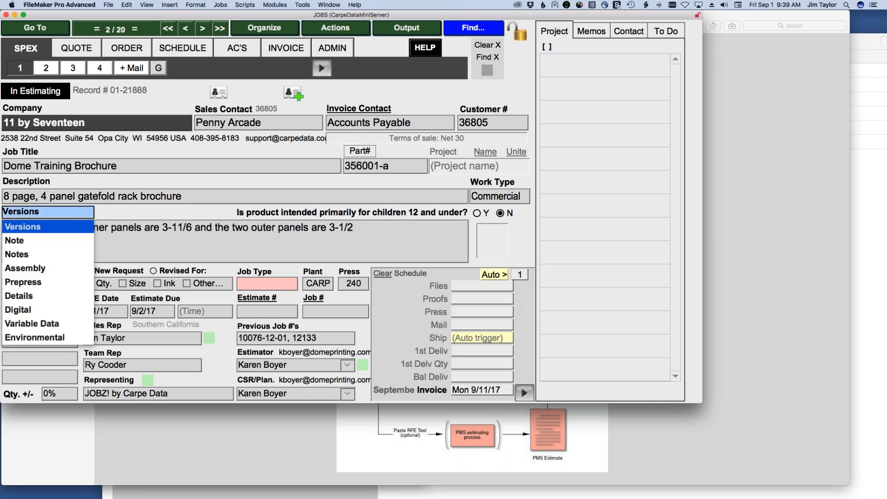
pyautogui.press('BackSpace')
pyautogui.write('Hey')
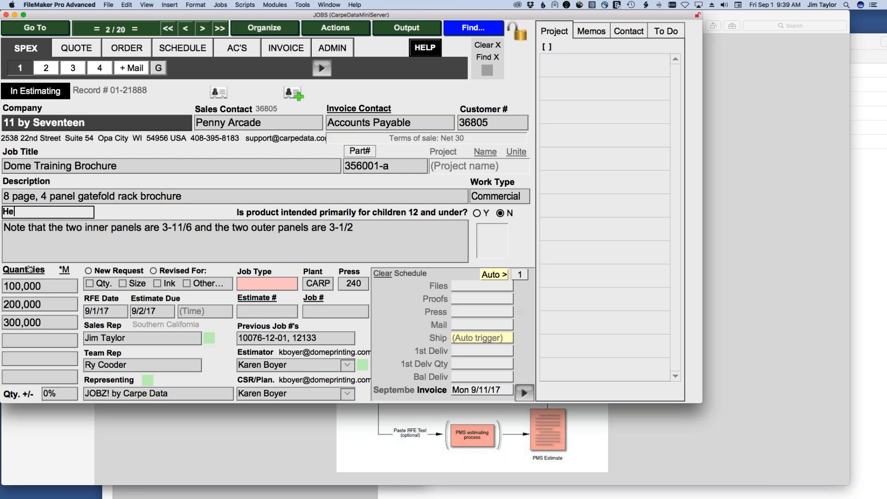
pyautogui.click(54, 247)
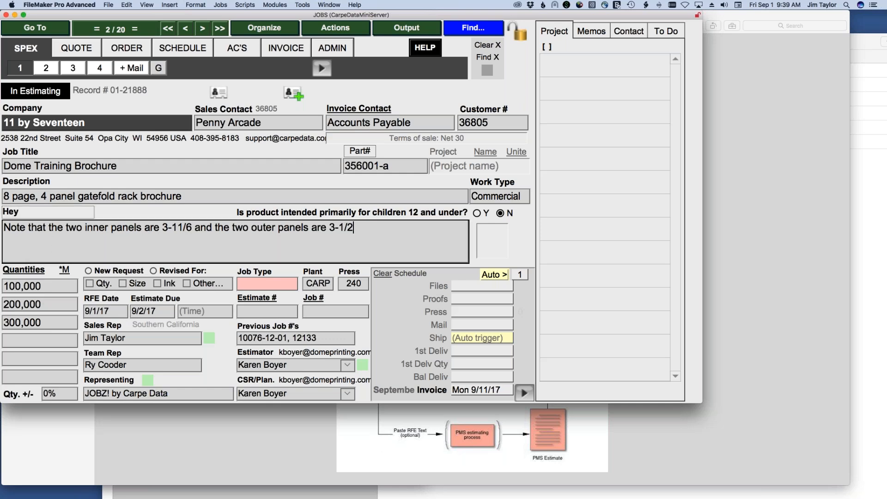
pyautogui.tripleClick(68, 227)
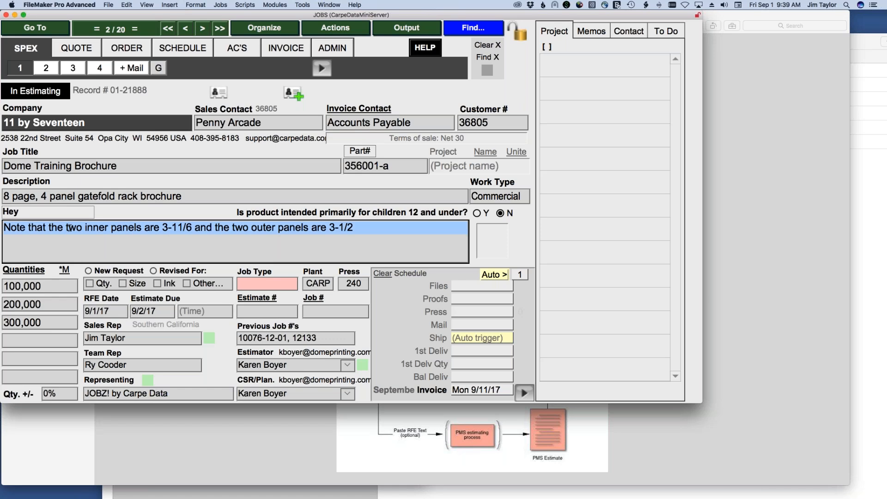
# Enter quantities 1, 2, 3, multiply them to 1,000, 2,000, 3,000, and choose New Request
pyautogui.click(46, 286)
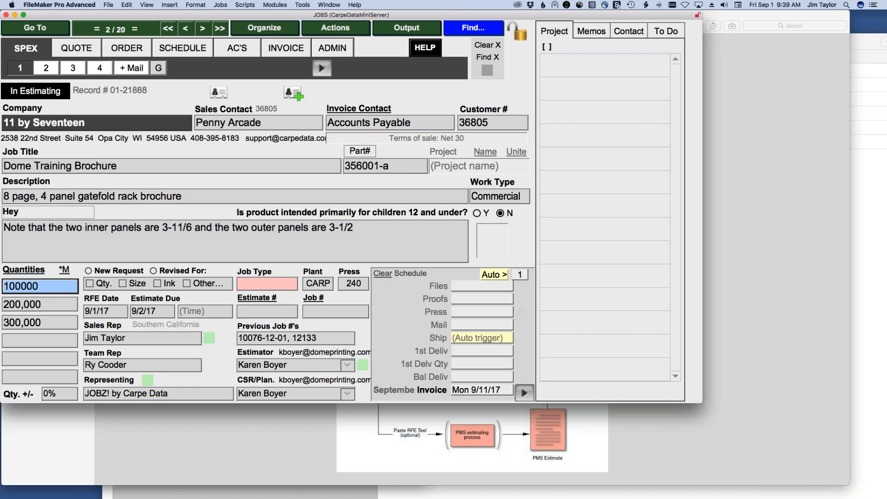
pyautogui.write('1')
pyautogui.press('Tab')
pyautogui.write('1')
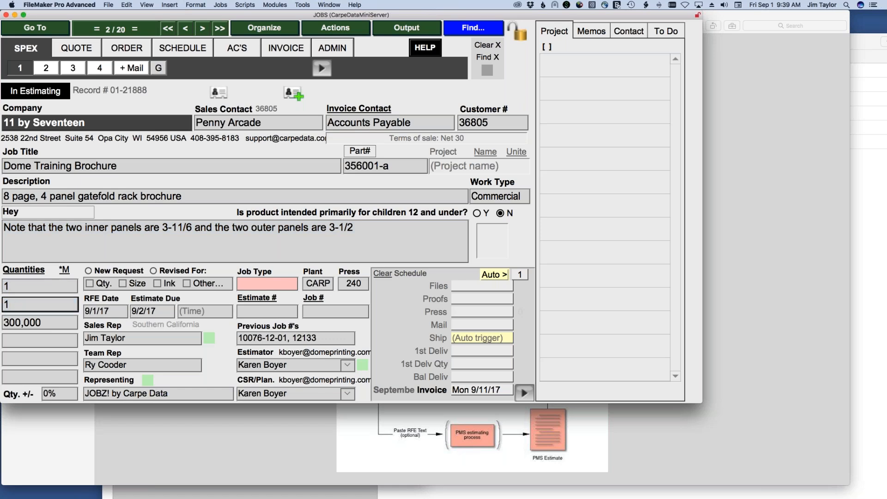
pyautogui.press('BackSpace')
pyautogui.write('2')
pyautogui.press('Tab')
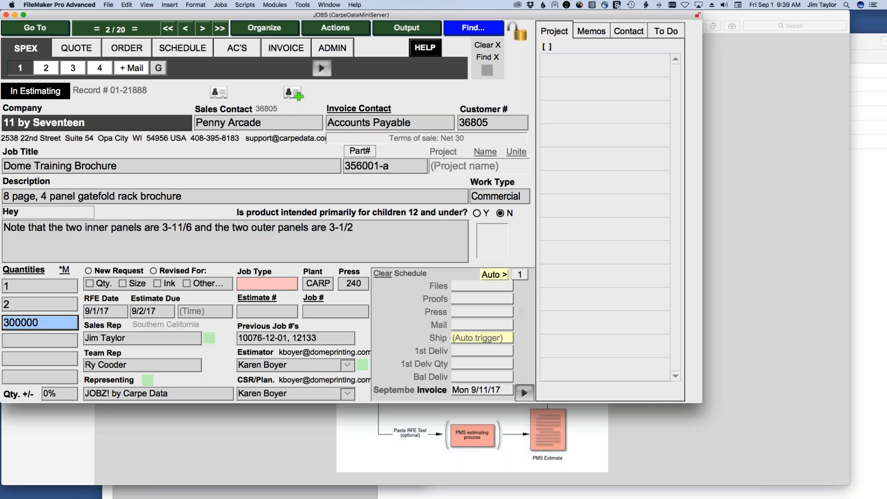
pyautogui.write('3')
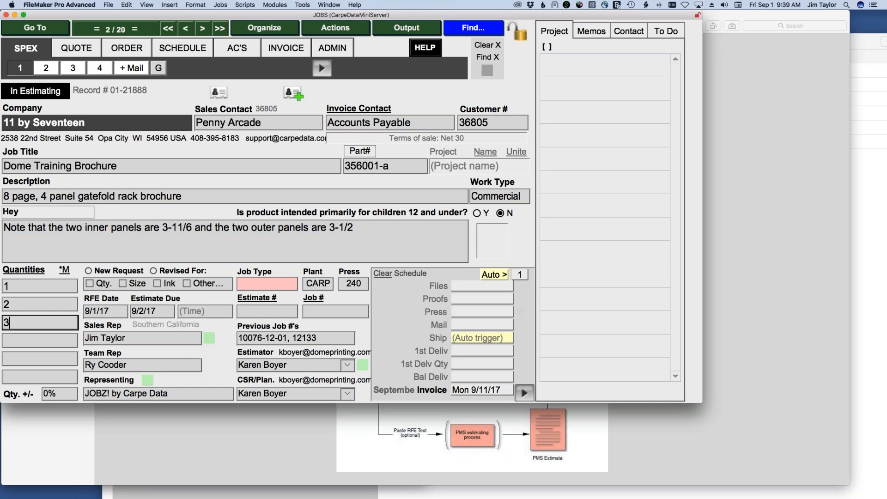
pyautogui.click(66, 270)
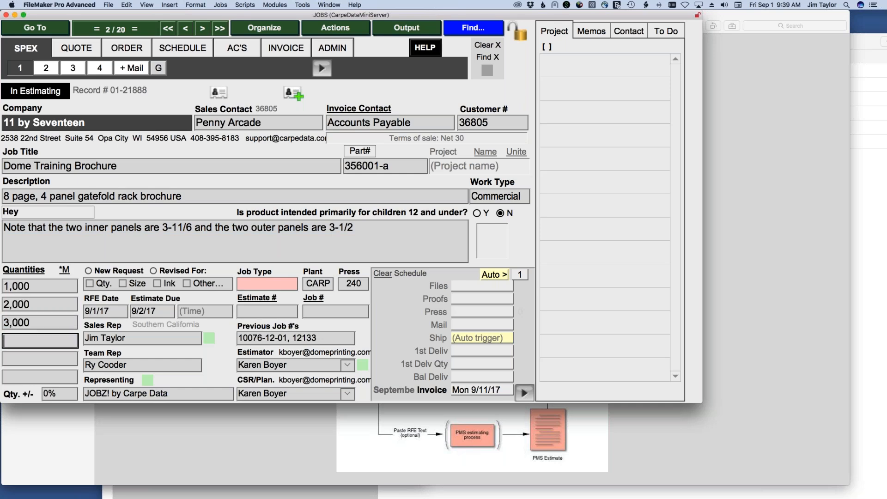
pyautogui.click(88, 272)
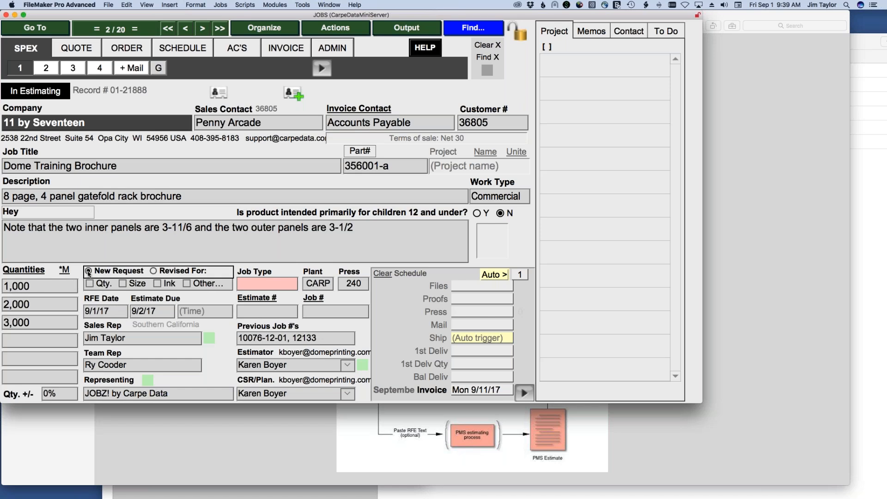
# Mark the request Revised For with the Other reason 'New coating spec'
pyautogui.click(153, 272)
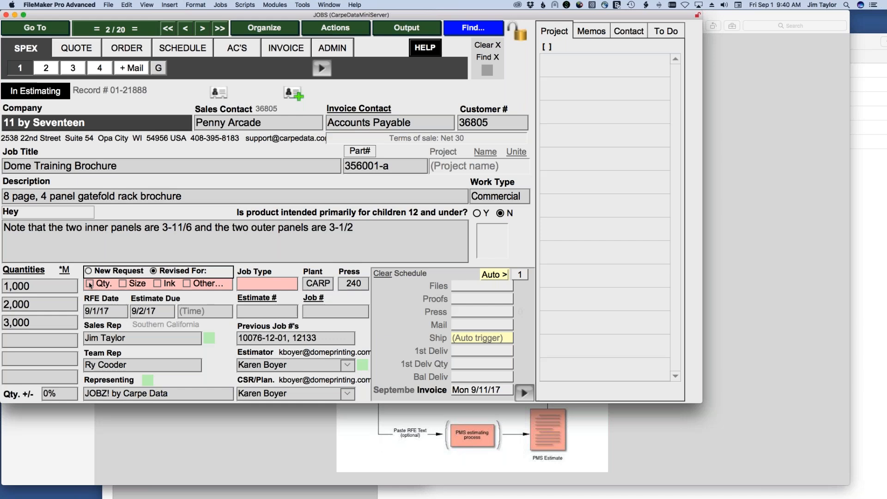
pyautogui.click(186, 284)
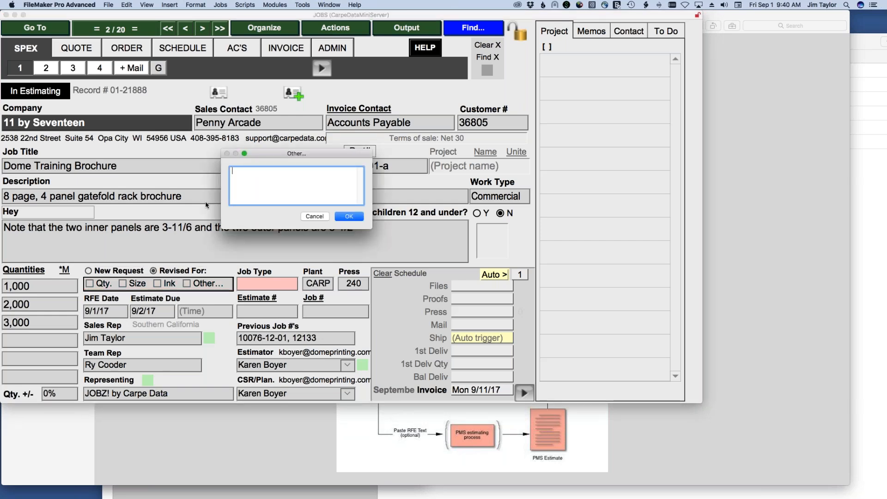
pyautogui.write('New coating spec')
pyautogui.click(349, 217)
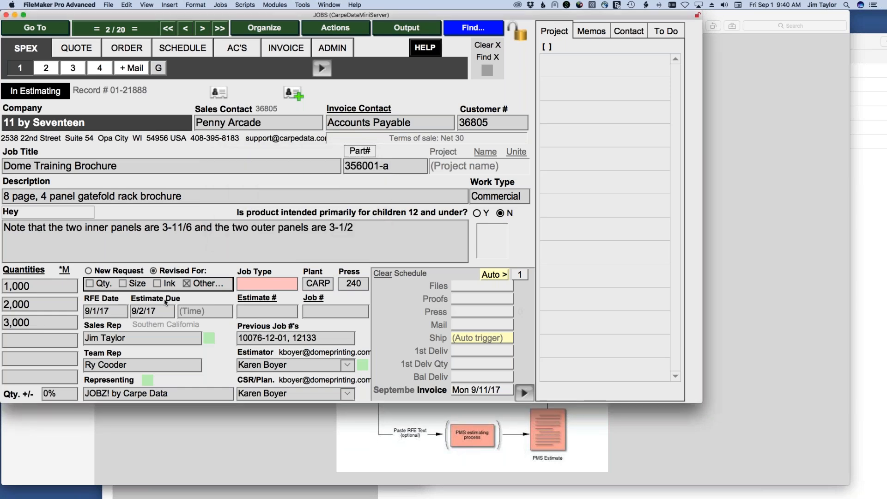
pyautogui.click(187, 283)
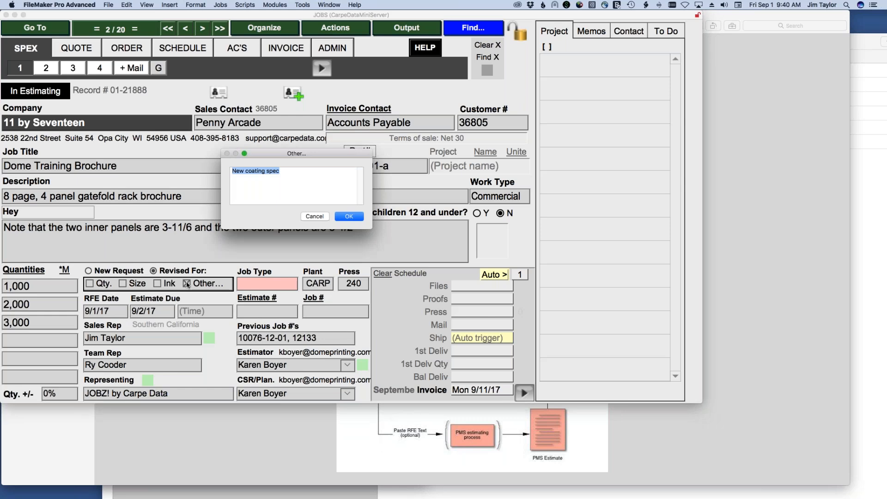
pyautogui.click(314, 216)
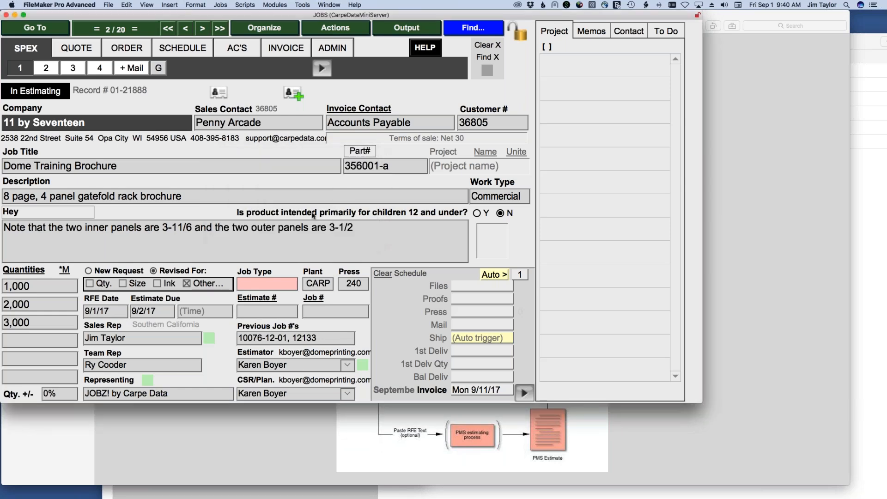
pyautogui.click(261, 284)
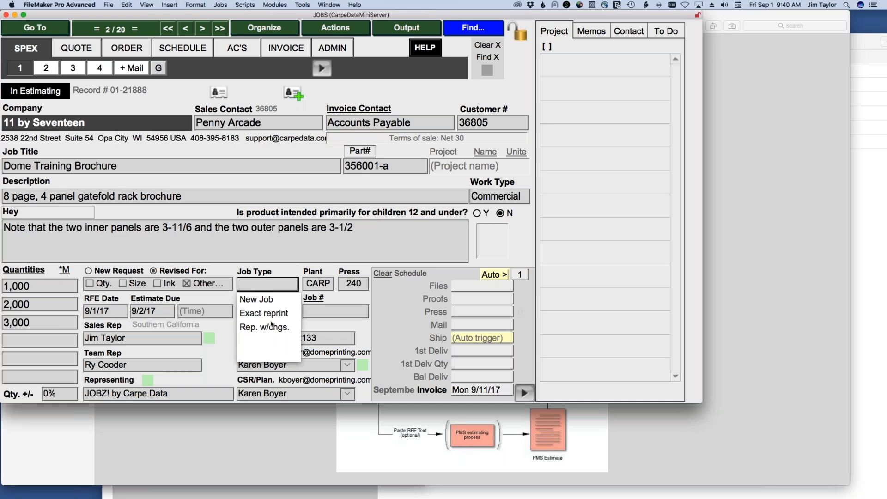
# Set the job type to New Job
pyautogui.click(257, 299)
pyautogui.press('Tab')
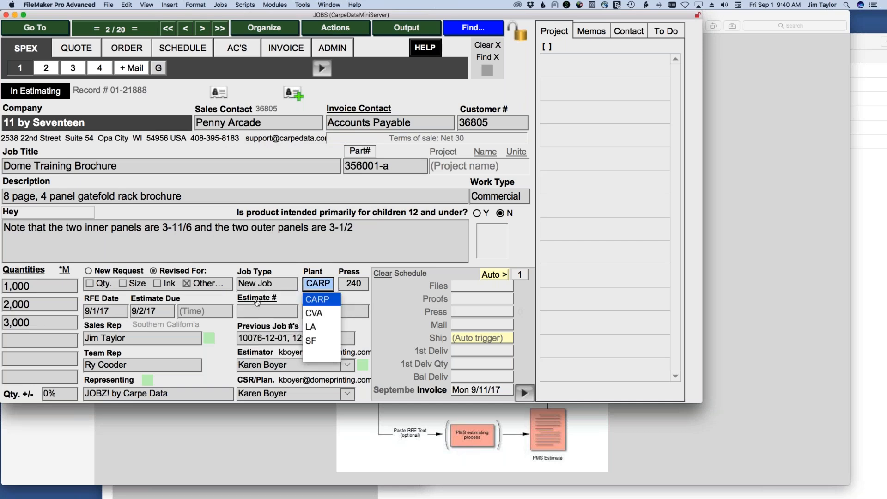
pyautogui.press('Tab')
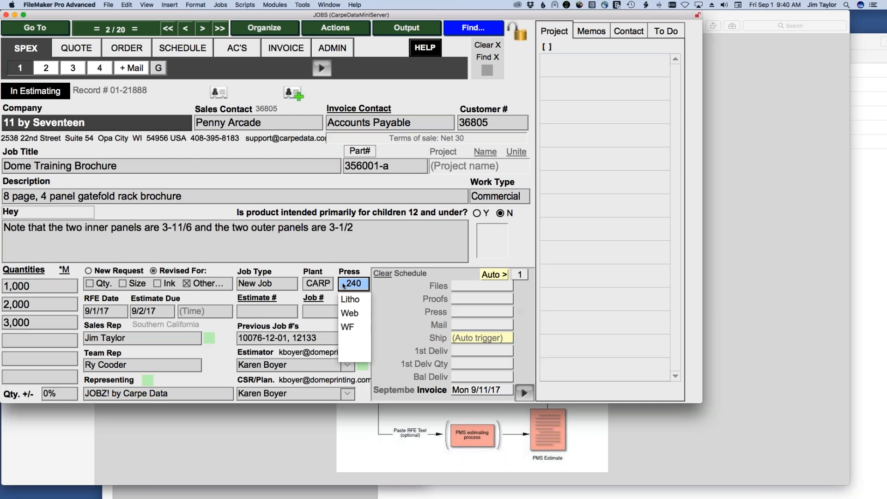
pyautogui.hotkey('shift', 'Tab')
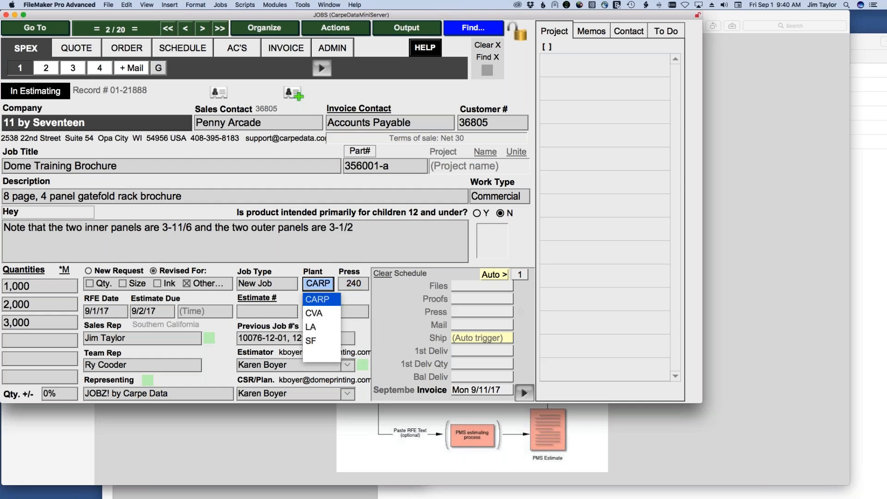
# Change the job's plant from CVA to LA, keeping press 240
pyautogui.click(325, 312)
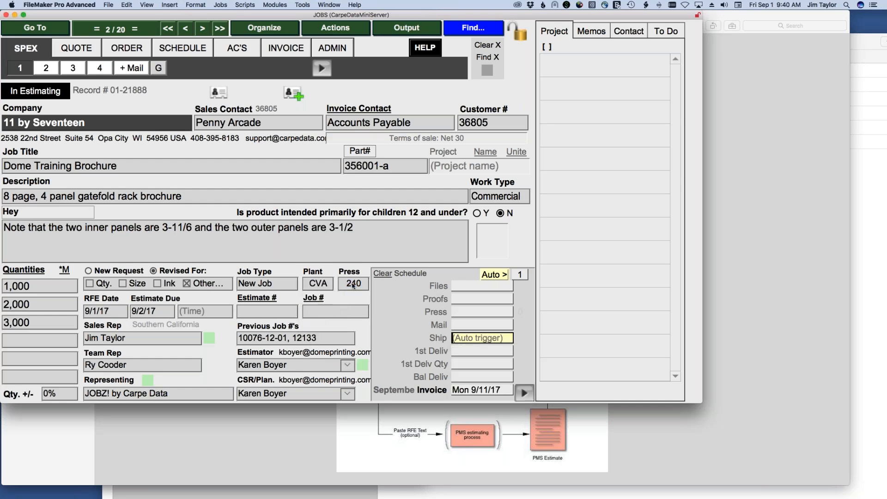
pyautogui.click(329, 284)
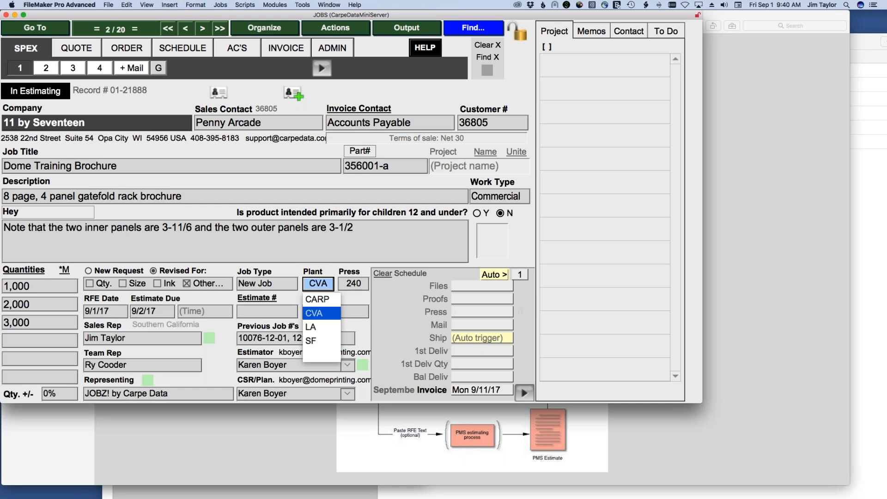
pyautogui.click(323, 327)
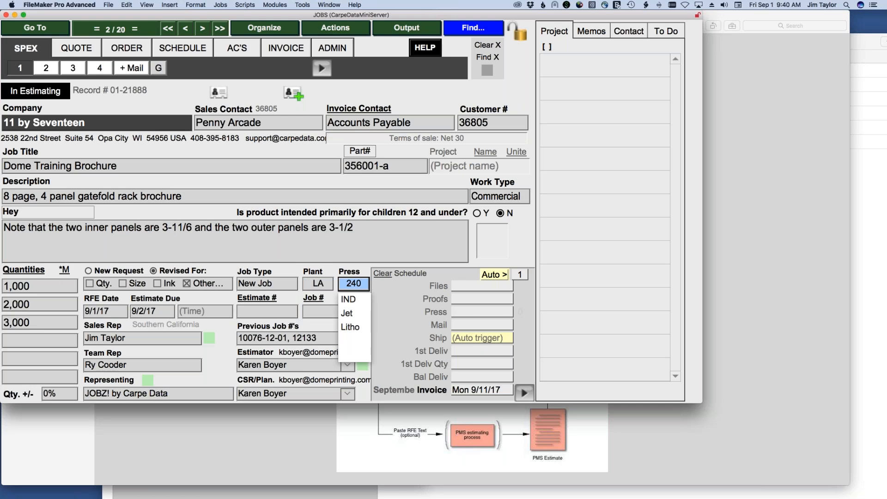
pyautogui.click(115, 312)
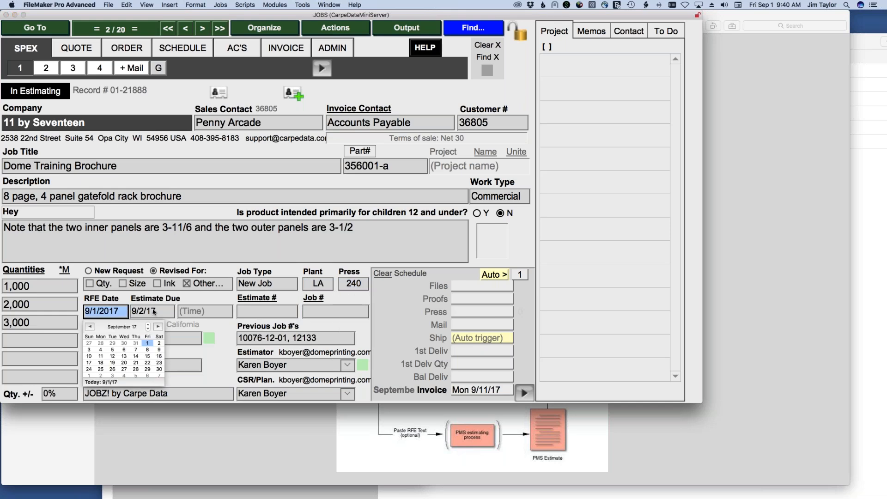
# Set the estimate due time to 8:00 AM on 9/2/17
pyautogui.click(153, 312)
pyautogui.click(154, 312)
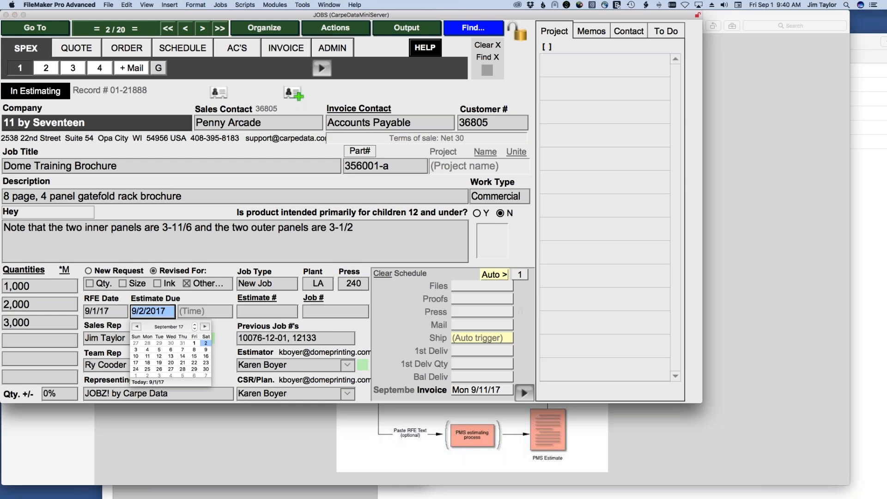
pyautogui.click(194, 312)
pyautogui.click(194, 312)
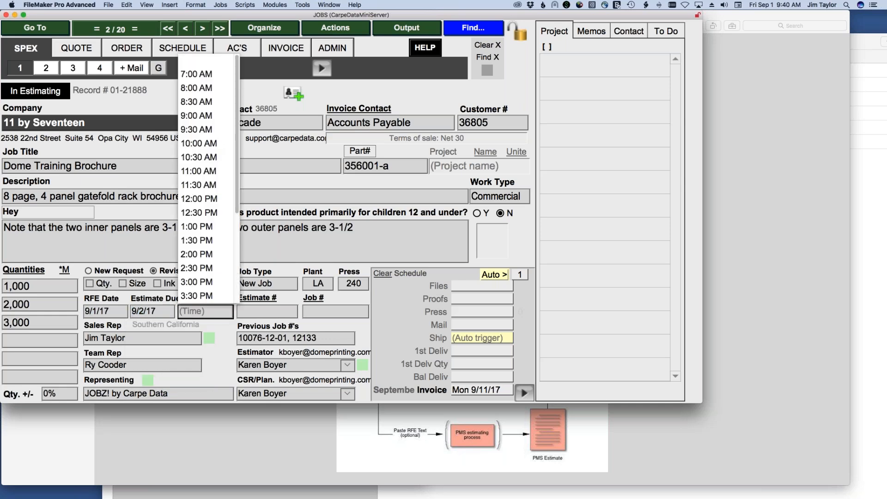
pyautogui.click(190, 88)
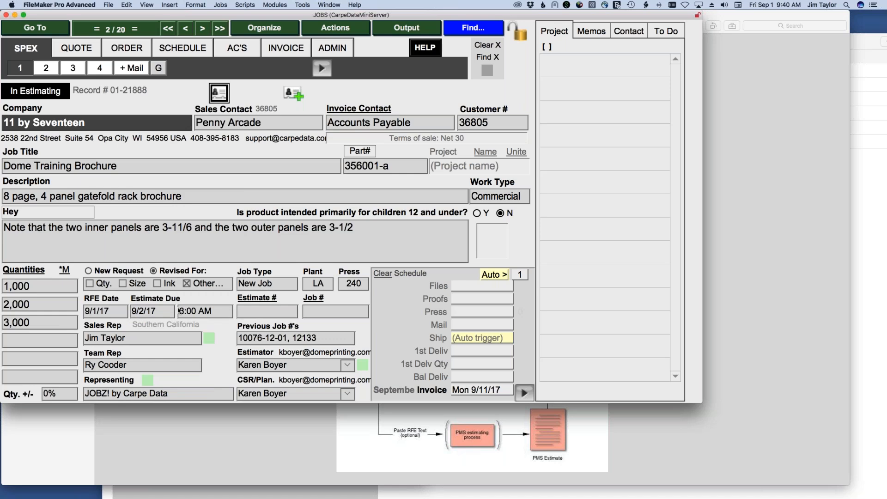
# Move through Estimate #, Job # and the previous job numbers 10076-12-01, 12133
pyautogui.click(281, 315)
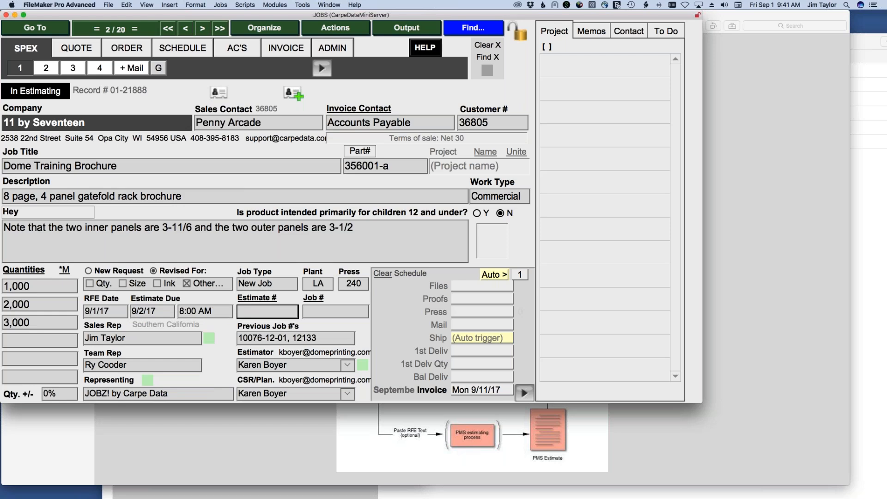
pyautogui.click(330, 311)
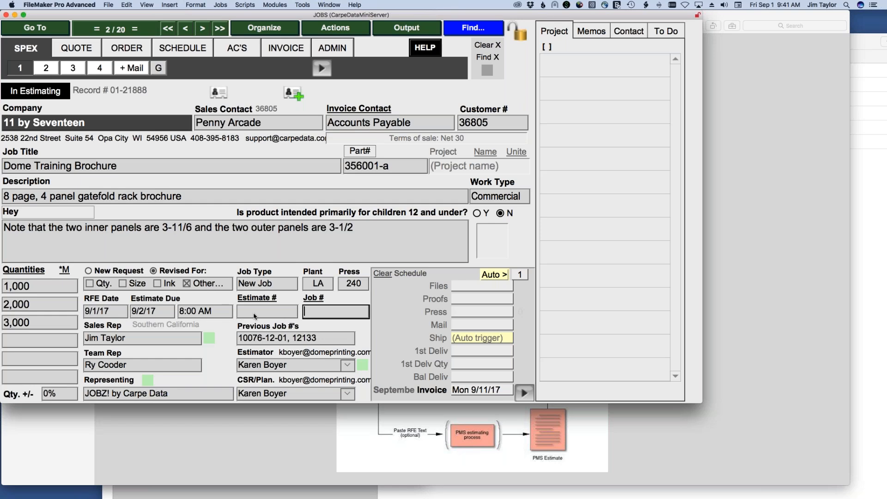
pyautogui.click(258, 337)
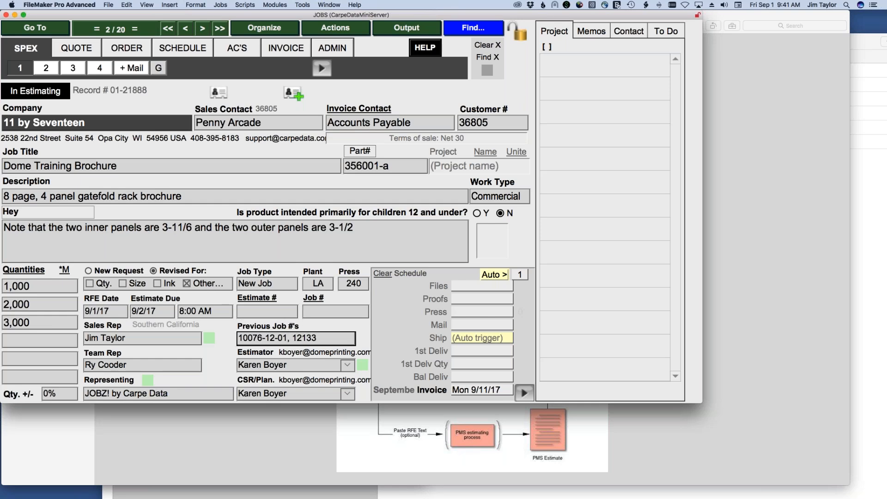
pyautogui.tripleClick(259, 337)
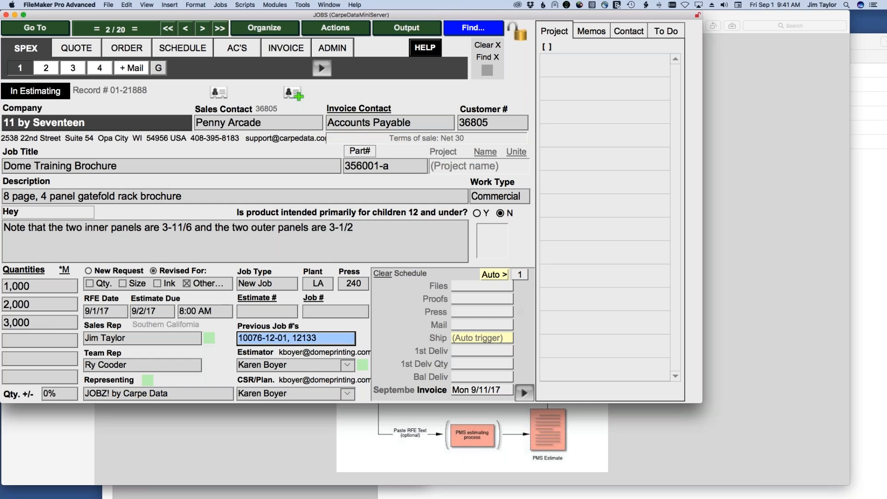
pyautogui.click(185, 339)
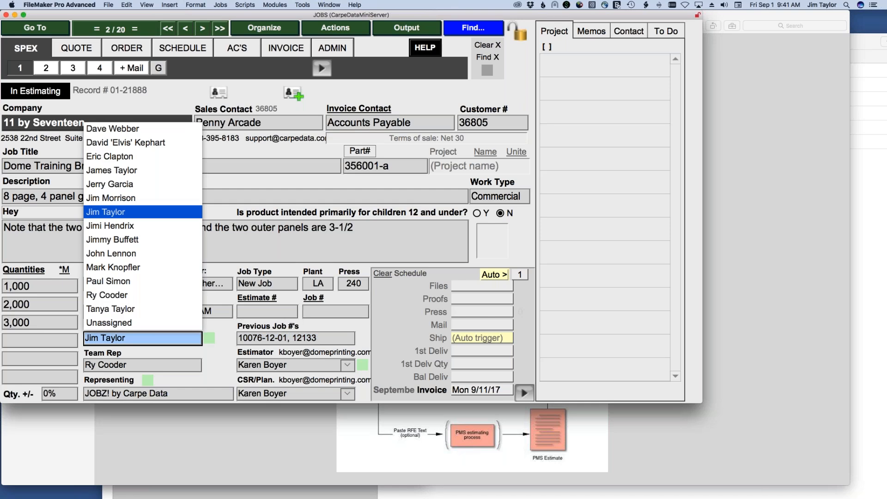
pyautogui.click(102, 211)
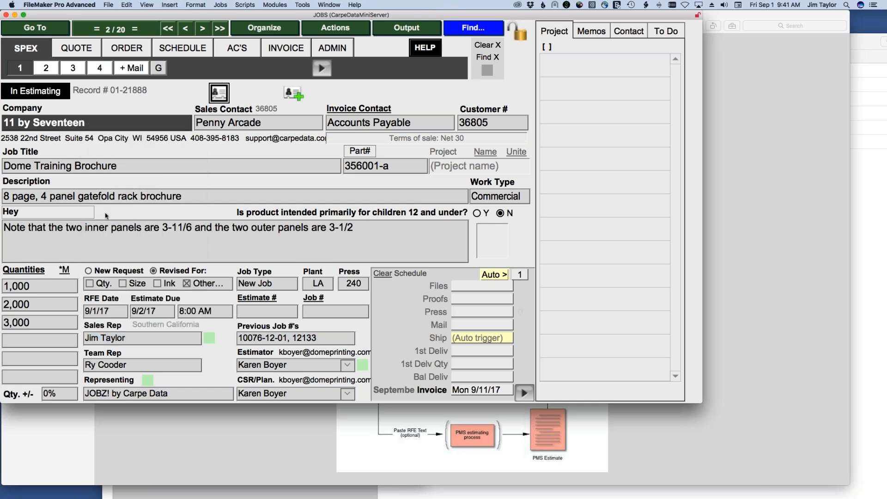
pyautogui.click(208, 339)
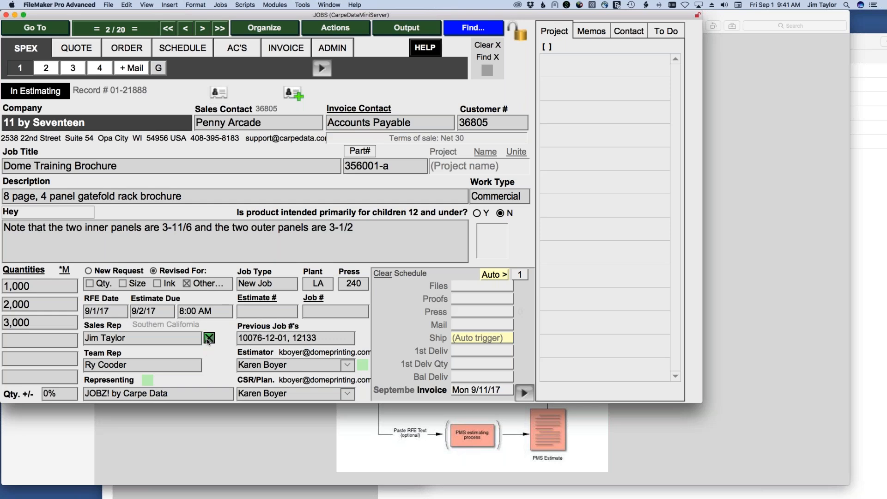
pyautogui.click(208, 341)
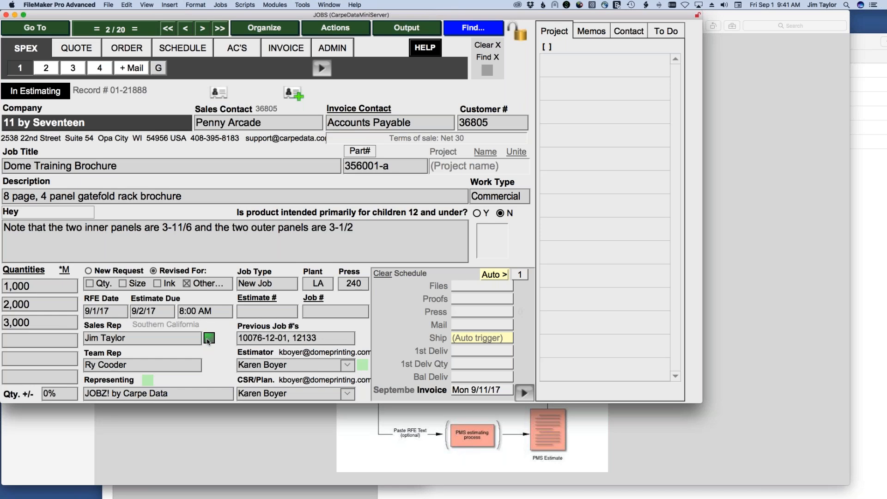
pyautogui.click(138, 365)
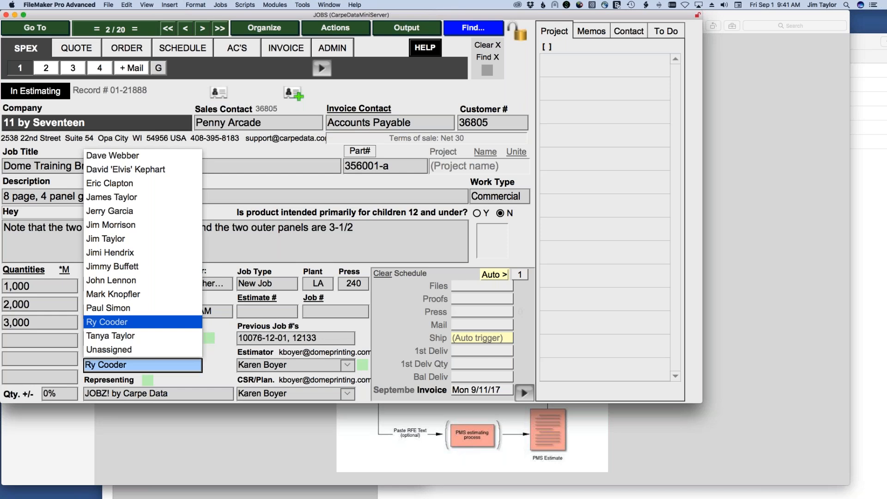
pyautogui.click(219, 364)
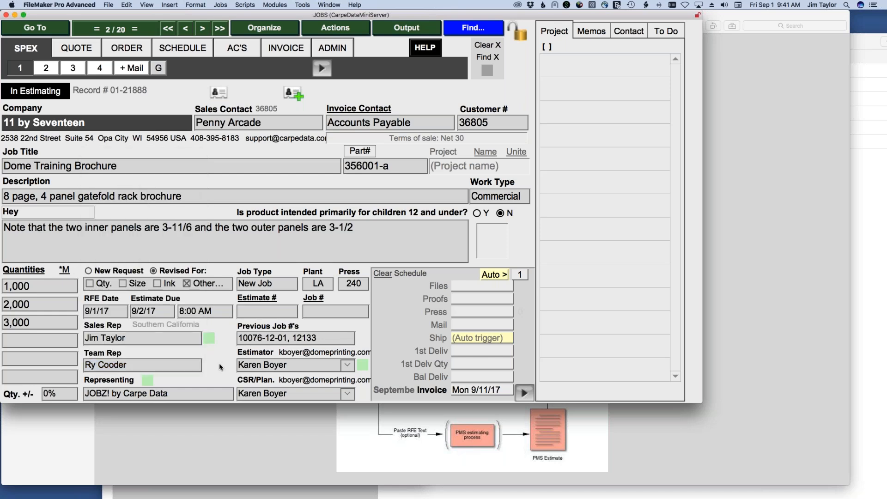
pyautogui.click(321, 365)
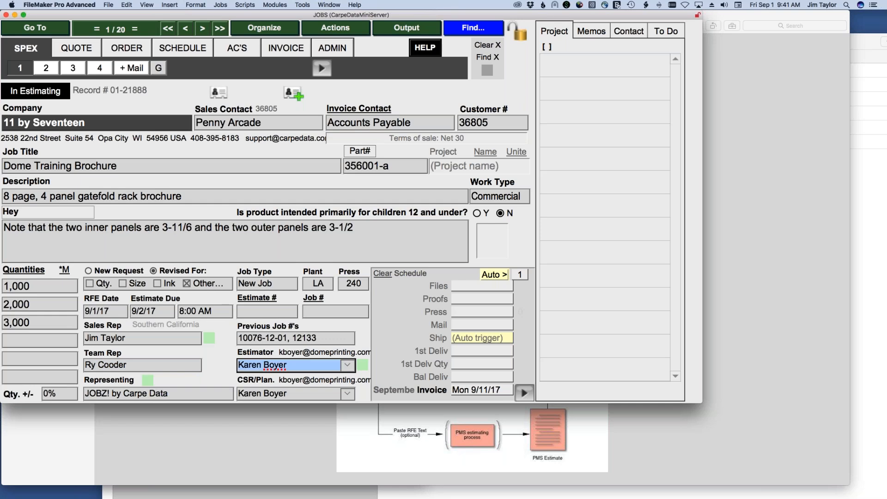
# Choose a different estimator from the Estimator list, updating the contact e-mail
pyautogui.click(324, 392)
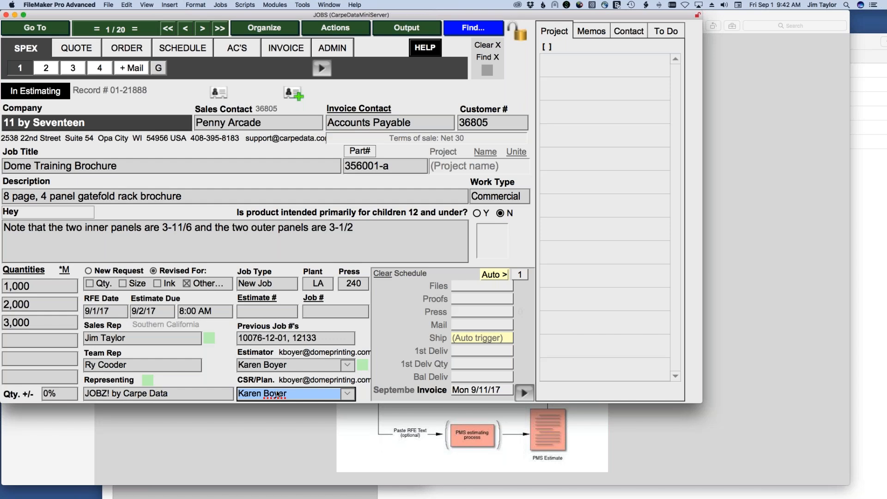
pyautogui.click(348, 365)
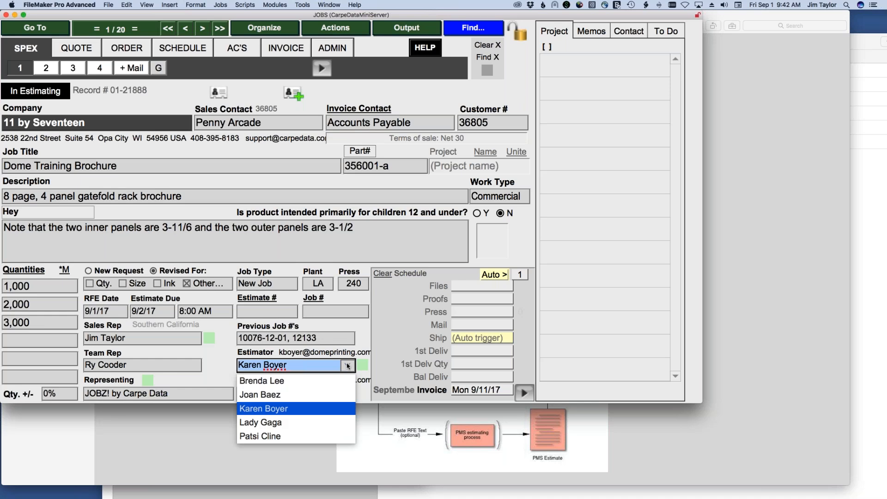
pyautogui.click(260, 395)
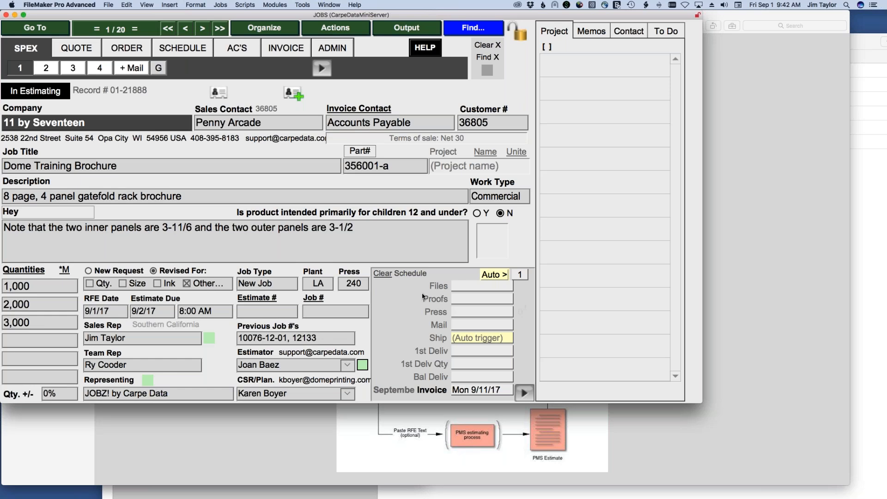
# Set the ship date to 9/20/17 and auto-fill the schedule at a 2-day interval
pyautogui.click(507, 339)
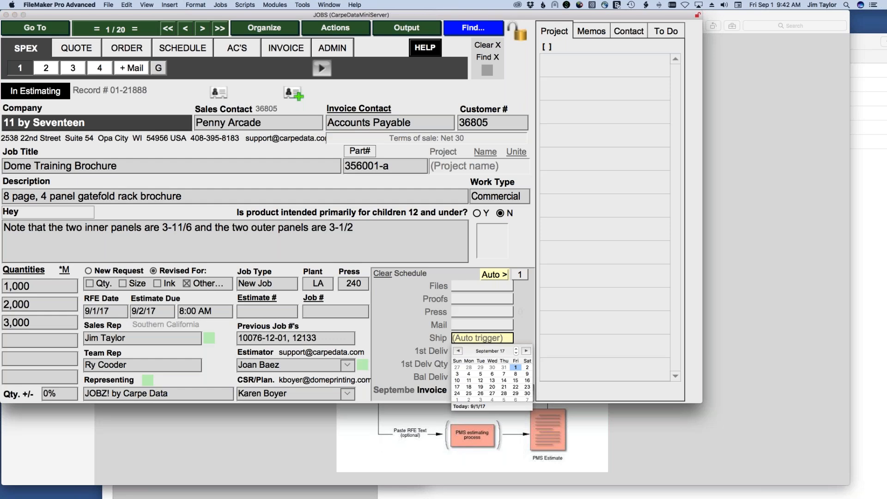
pyautogui.click(492, 387)
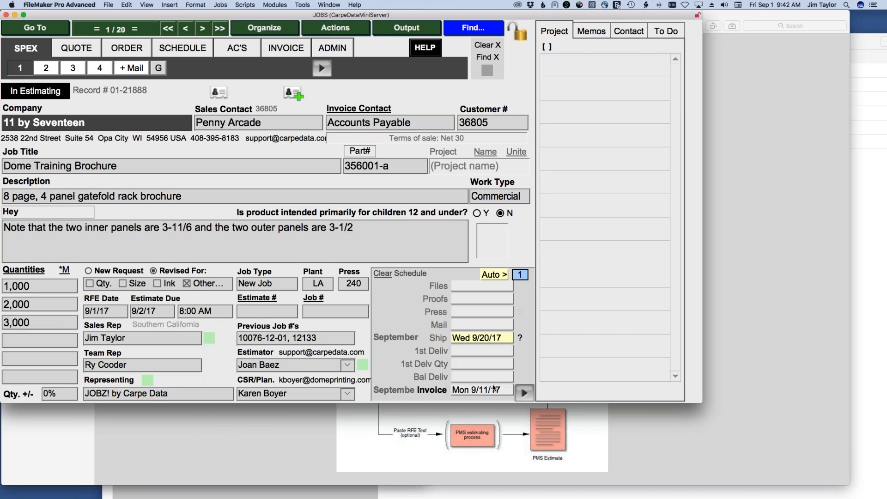
pyautogui.click(525, 276)
pyautogui.click(492, 275)
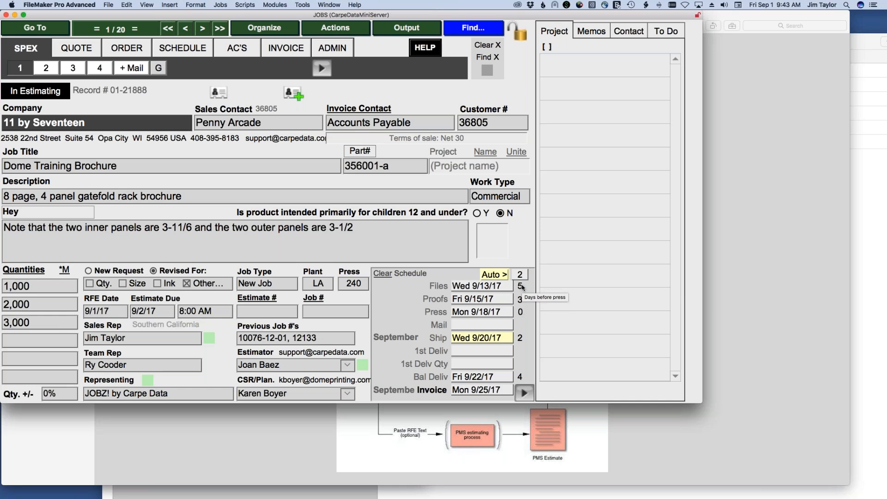
# Move the files date to 9/14/17 and the proofs date to 9/16/17
pyautogui.click(485, 287)
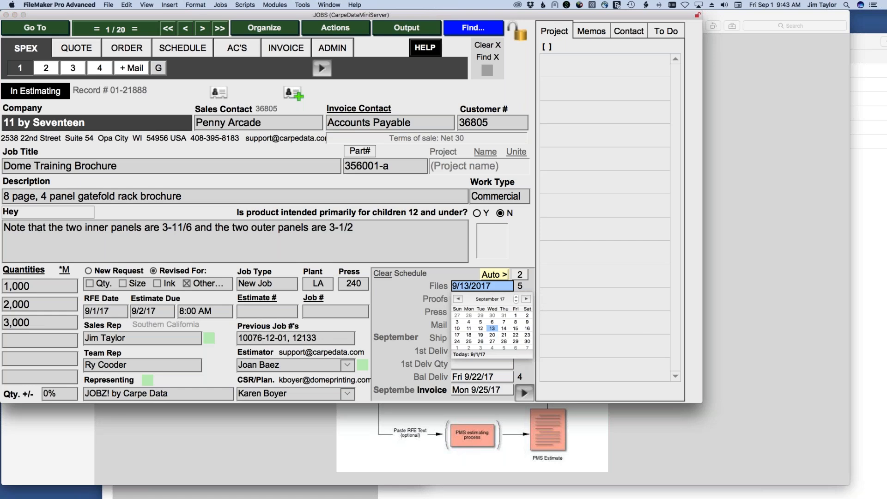
pyautogui.click(504, 329)
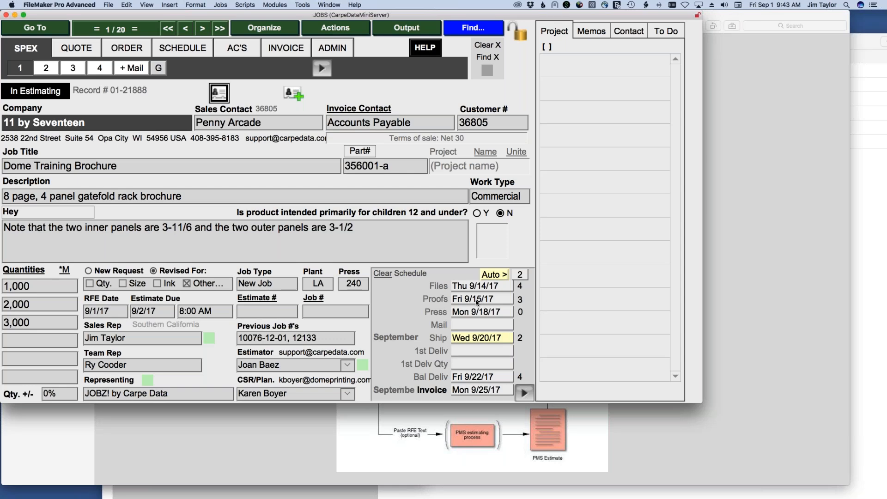
pyautogui.click(477, 300)
pyautogui.click(527, 341)
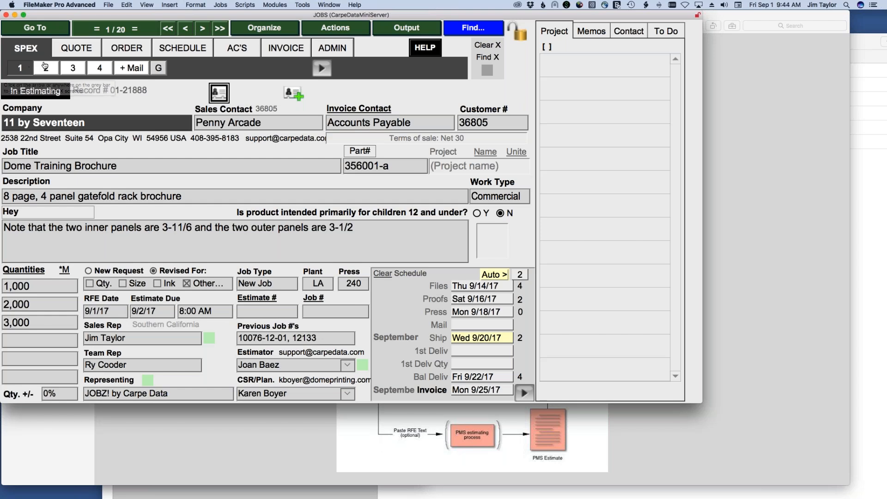
pyautogui.click(502, 197)
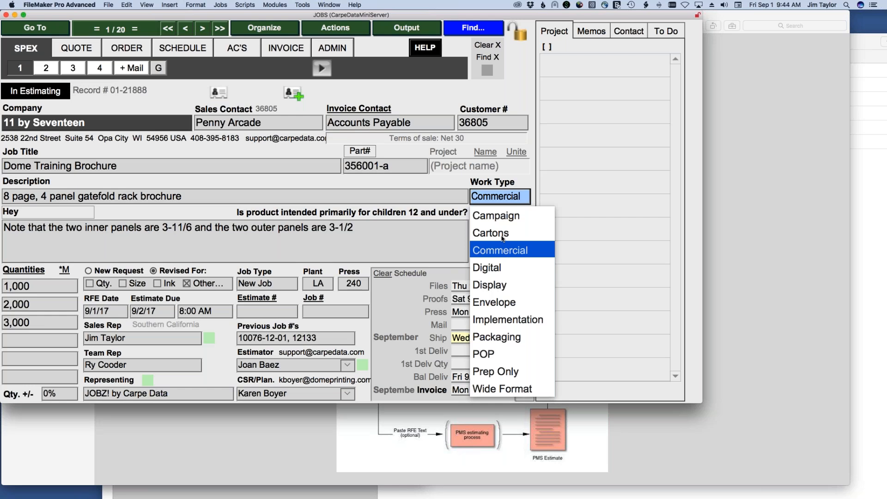
pyautogui.click(441, 246)
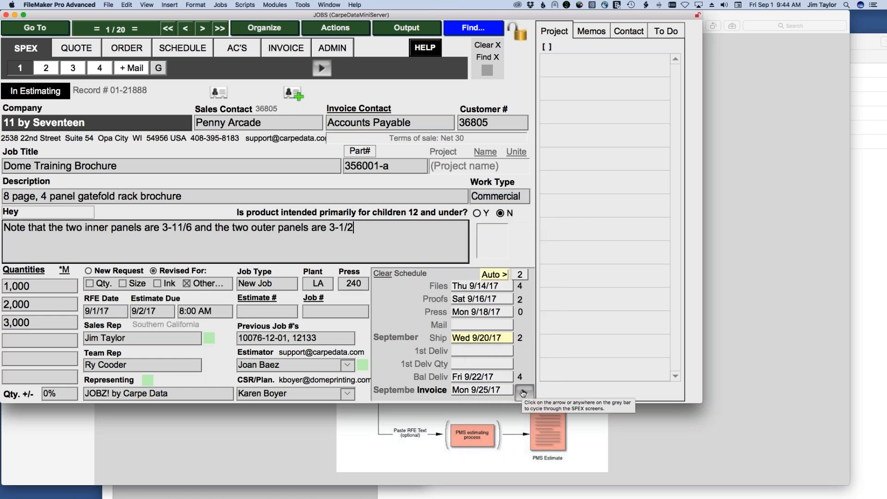
# Check the finished size list and drop-down definitions, then go back to the job SPEX
pyautogui.click(523, 393)
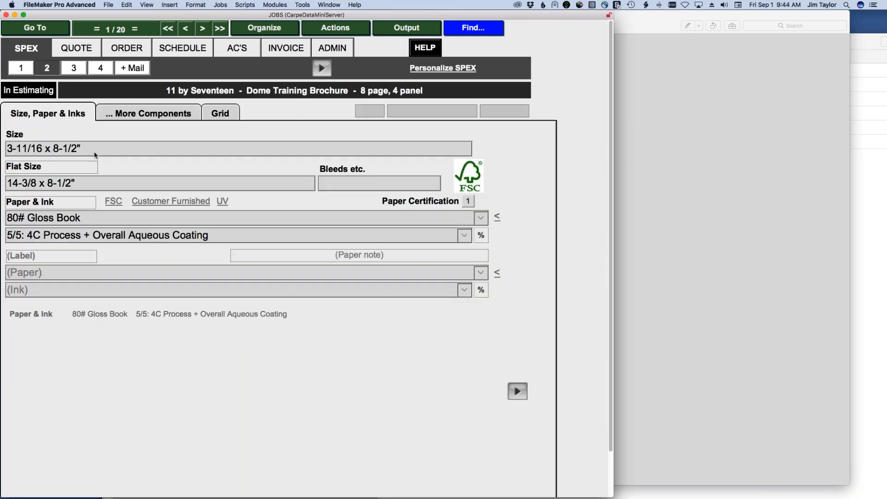
pyautogui.click(108, 150)
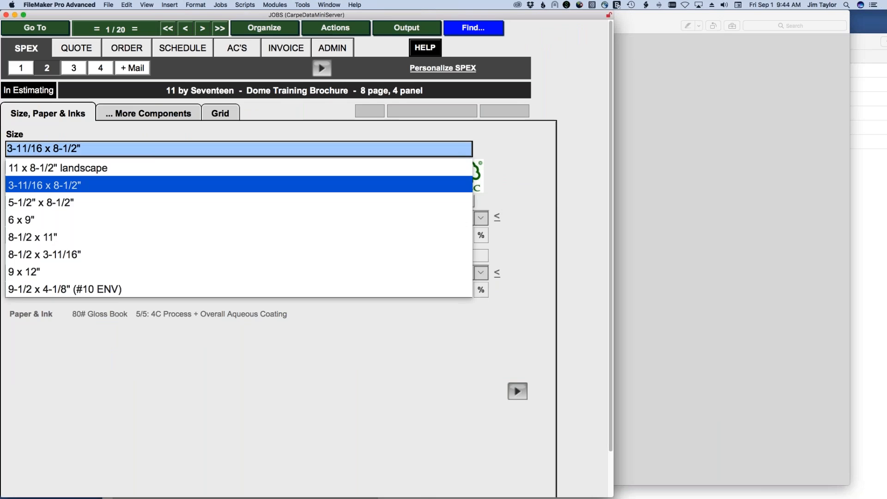
pyautogui.click(108, 150)
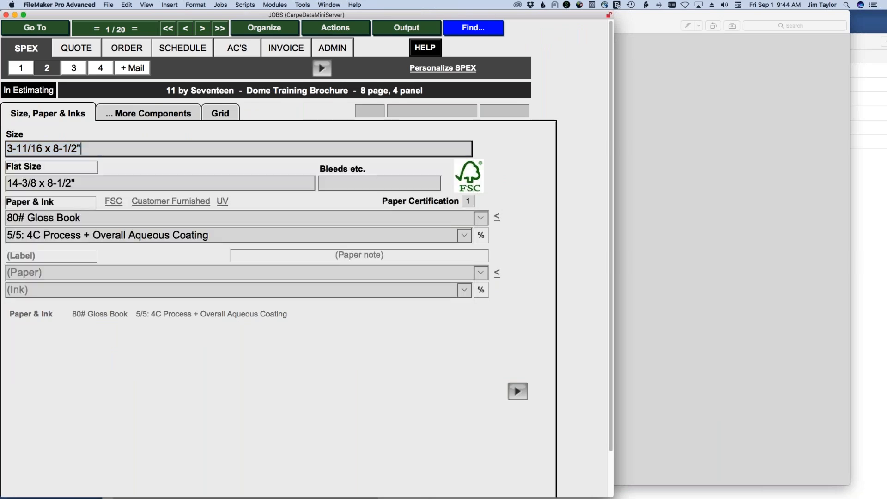
pyautogui.click(446, 73)
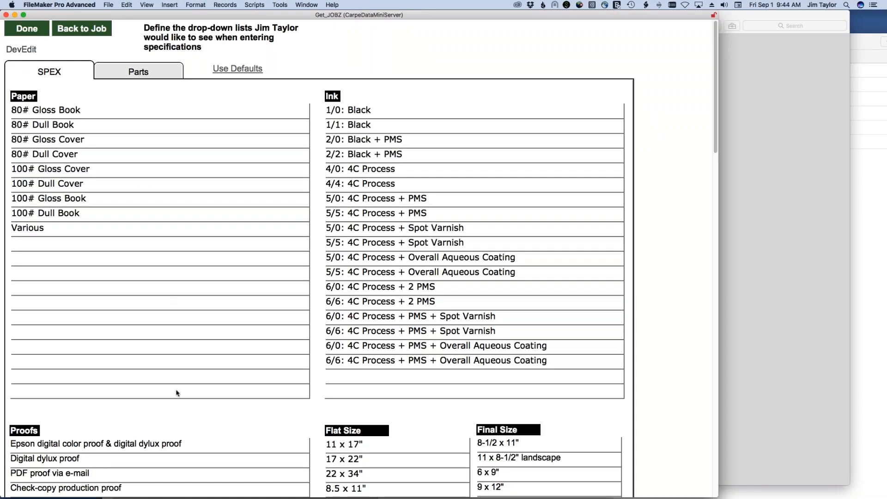
pyautogui.scroll(-5, 176, 391)
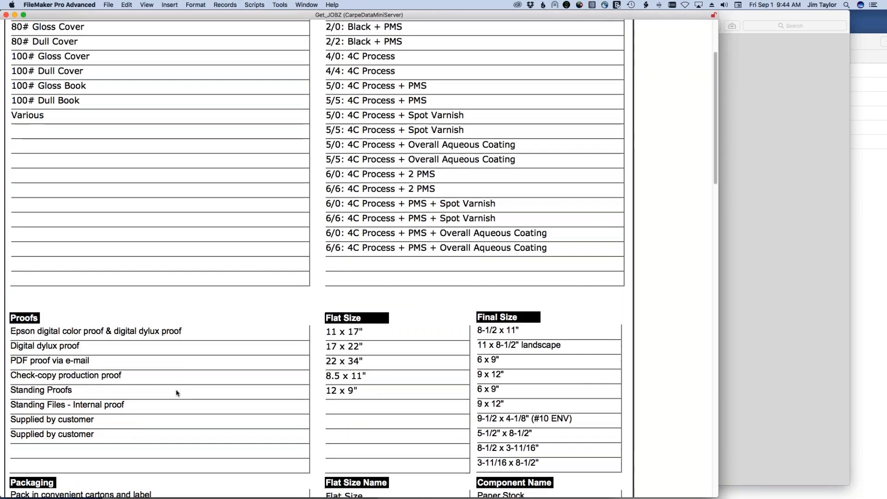
pyautogui.scroll(5, 178, 393)
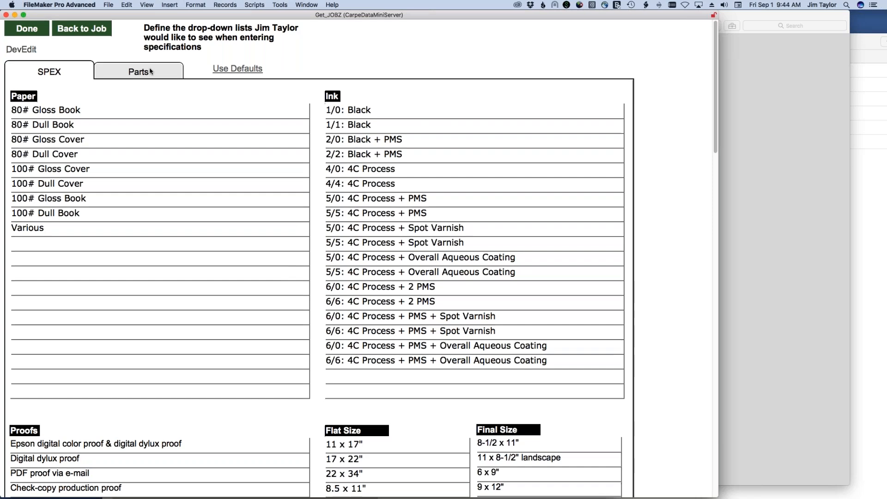
pyautogui.click(97, 30)
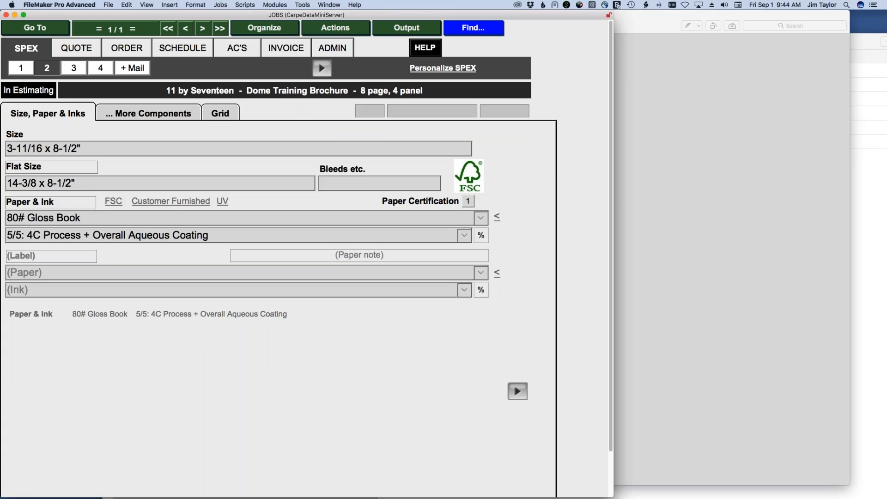
pyautogui.click(84, 187)
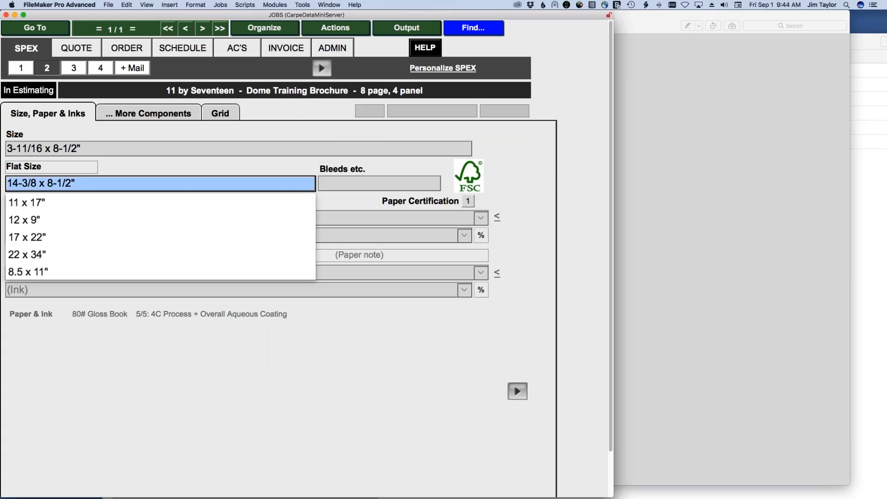
pyautogui.click(124, 165)
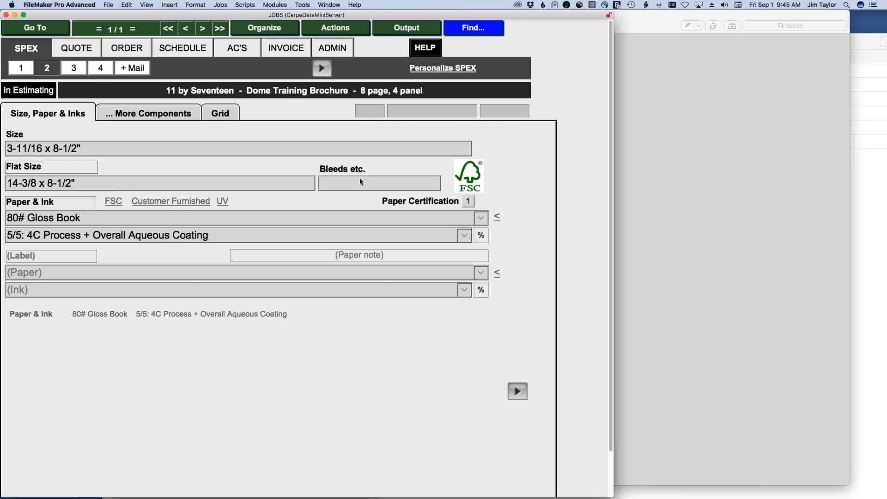
pyautogui.click(33, 205)
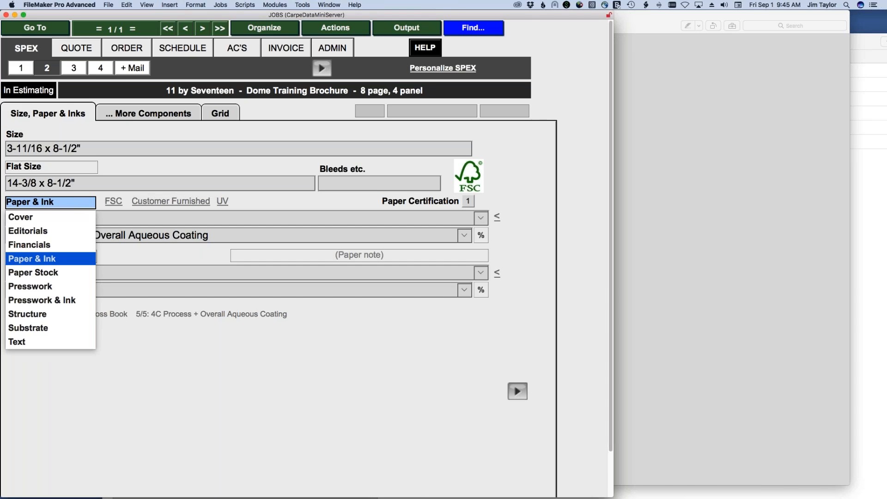
pyautogui.press('Return')
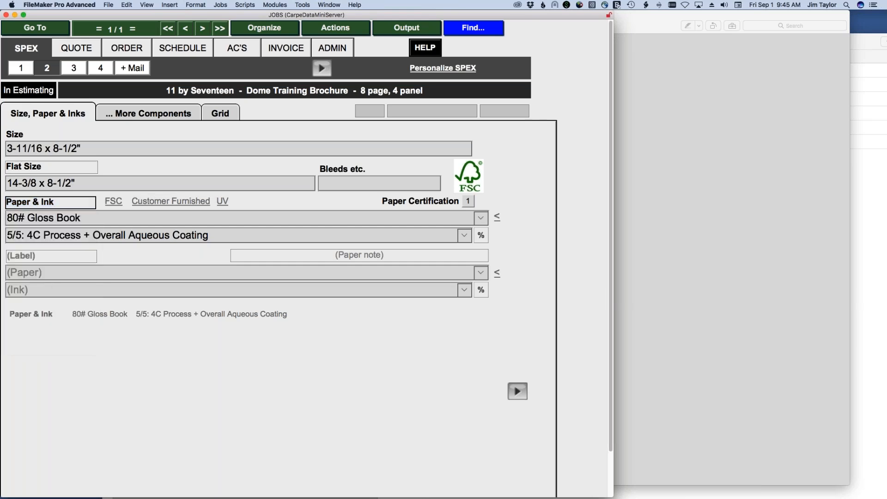
pyautogui.click(88, 222)
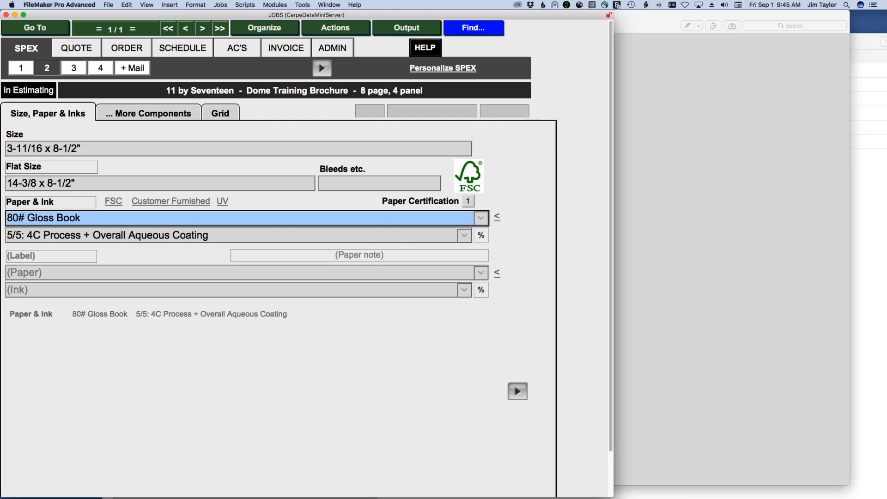
pyautogui.click(91, 236)
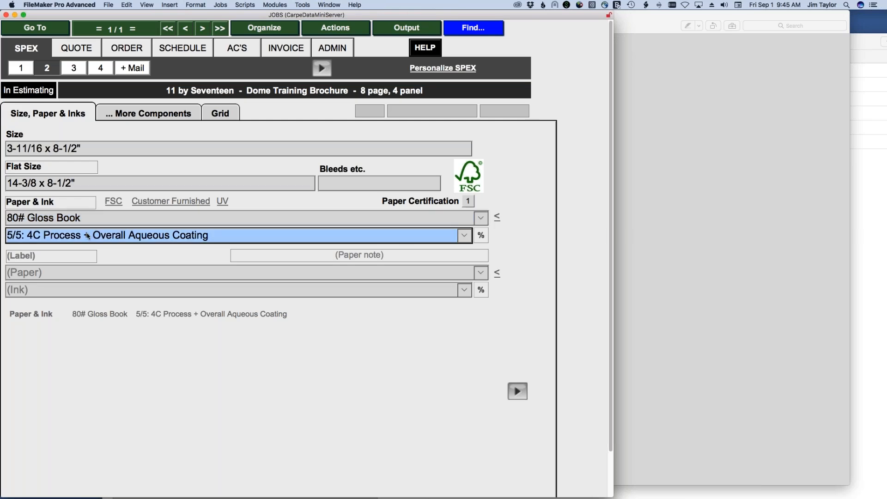
pyautogui.click(65, 203)
pyautogui.press('Return')
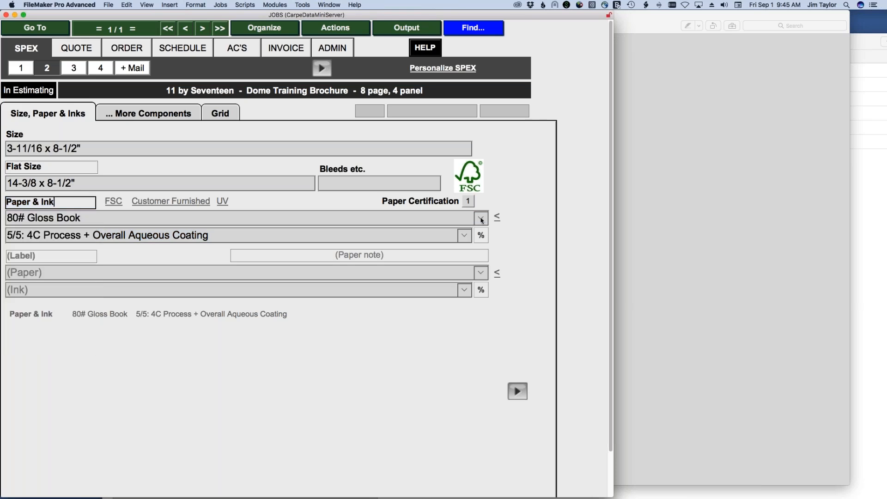
pyautogui.press('Tab')
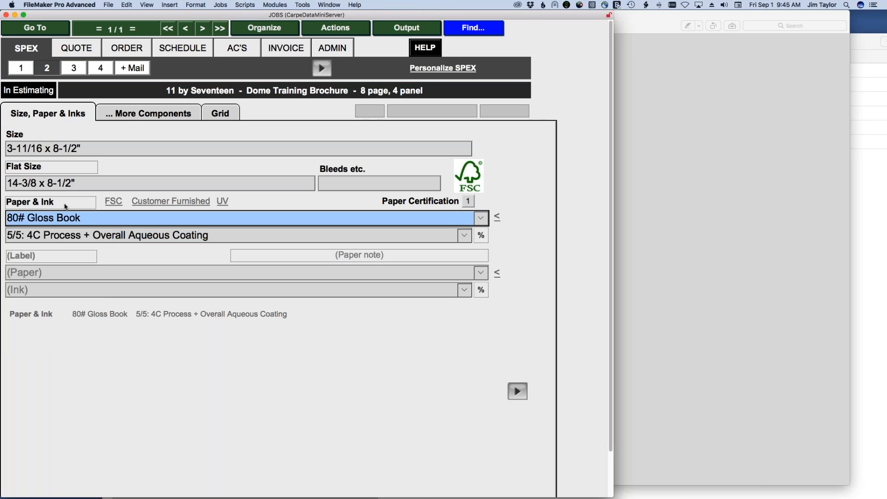
pyautogui.click(481, 218)
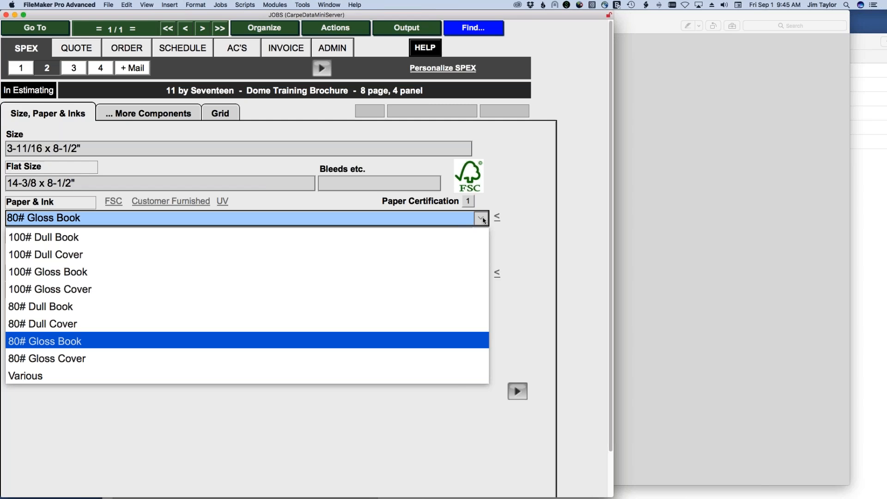
pyautogui.click(460, 220)
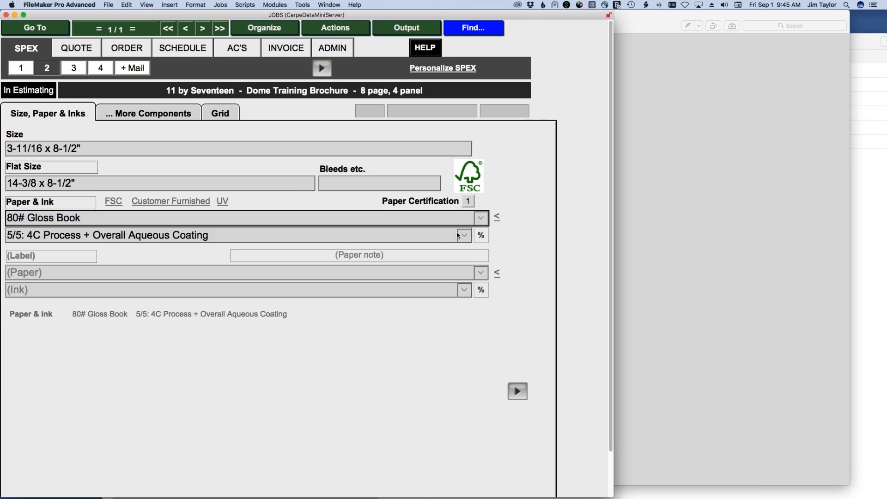
pyautogui.press('Tab')
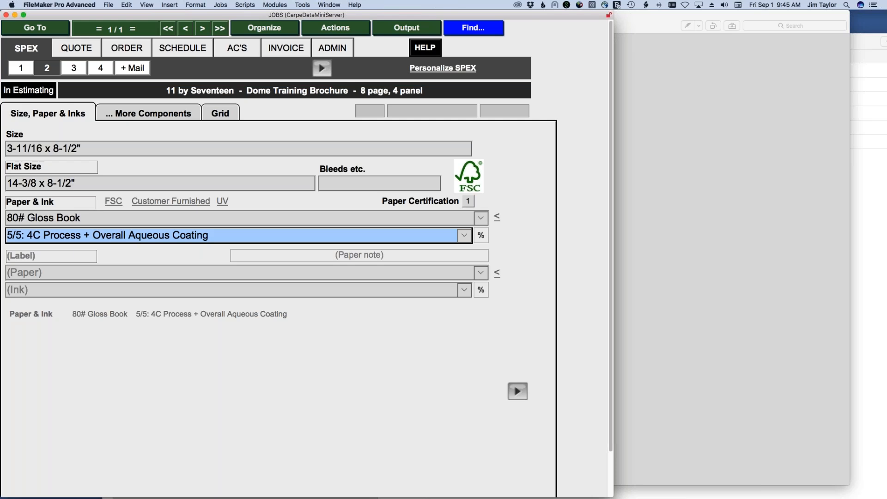
pyautogui.click(464, 236)
pyautogui.click(211, 175)
pyautogui.press('Tab')
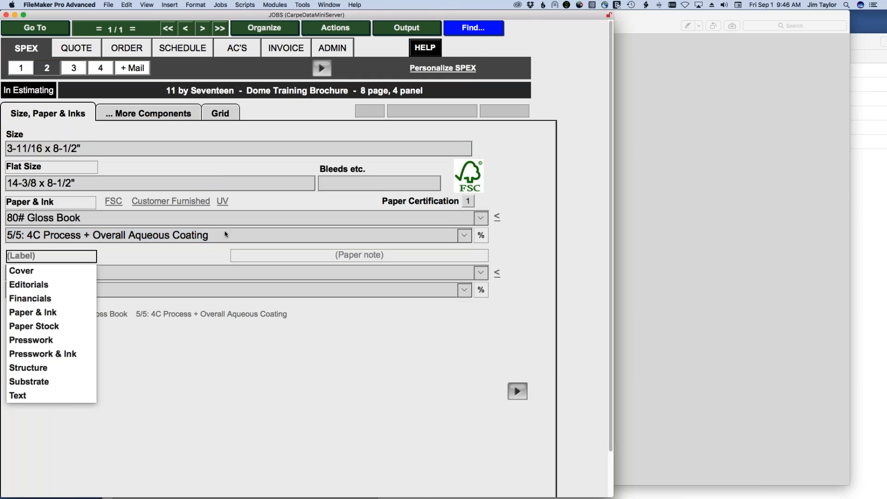
pyautogui.click(149, 238)
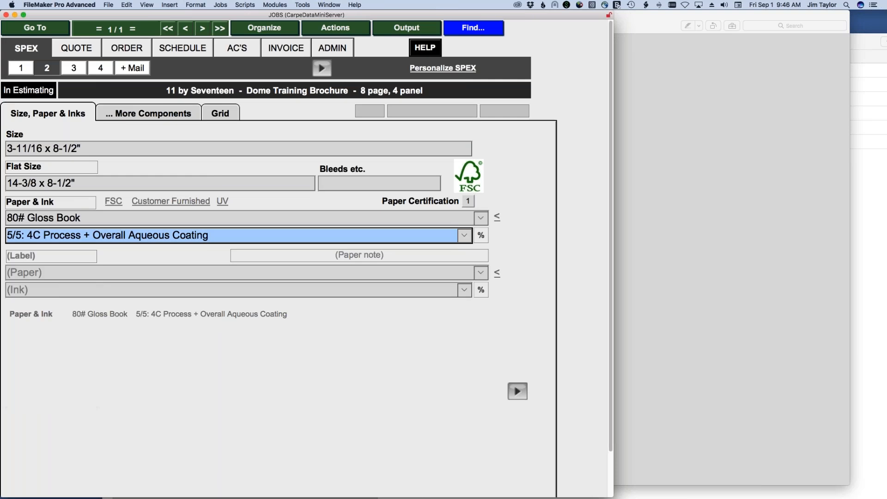
# Replace 'Aqueous' with 'UV' in the ink and set Medium Coverage 41% - 60%
pyautogui.doubleClick(149, 238)
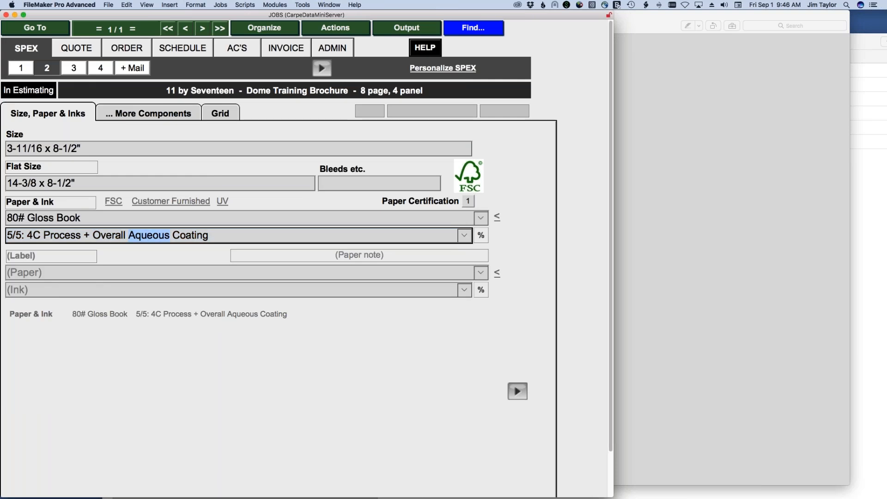
pyautogui.write('UV')
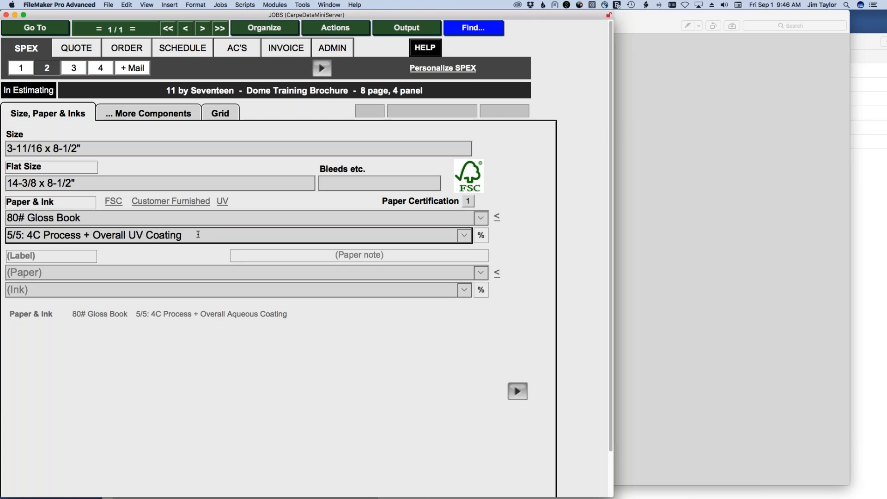
pyautogui.click(481, 236)
pyautogui.click(398, 245)
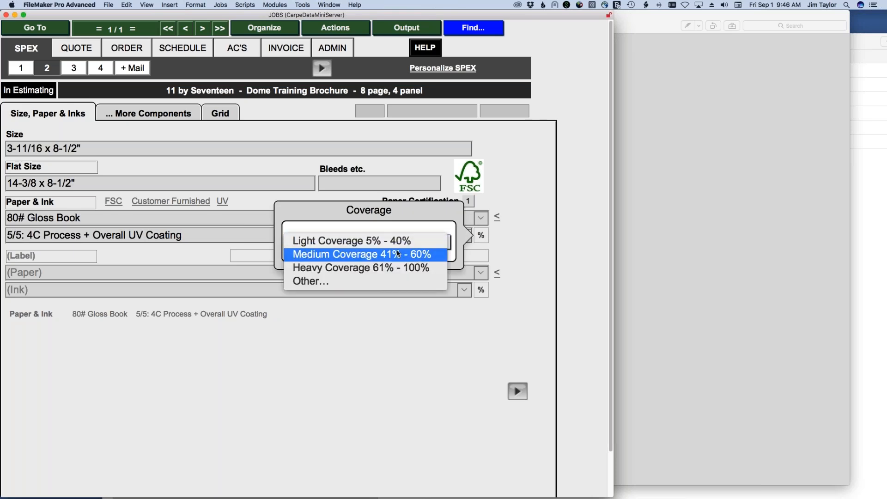
pyautogui.click(398, 253)
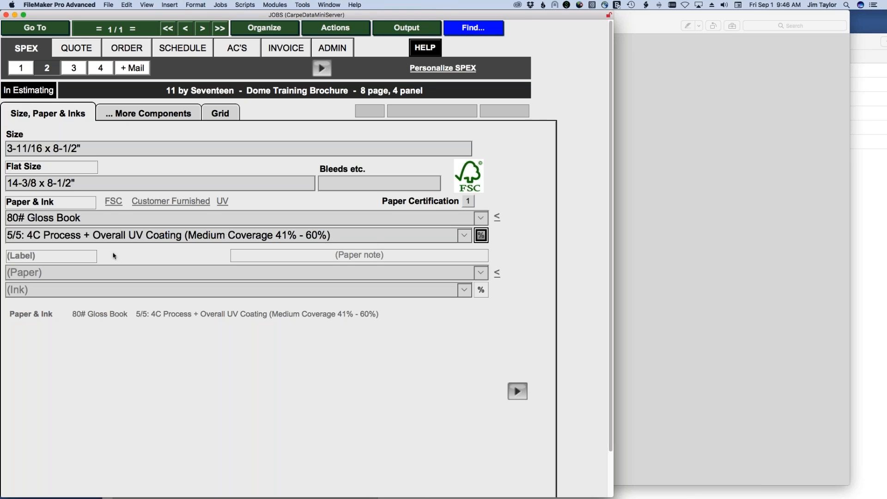
pyautogui.click(43, 259)
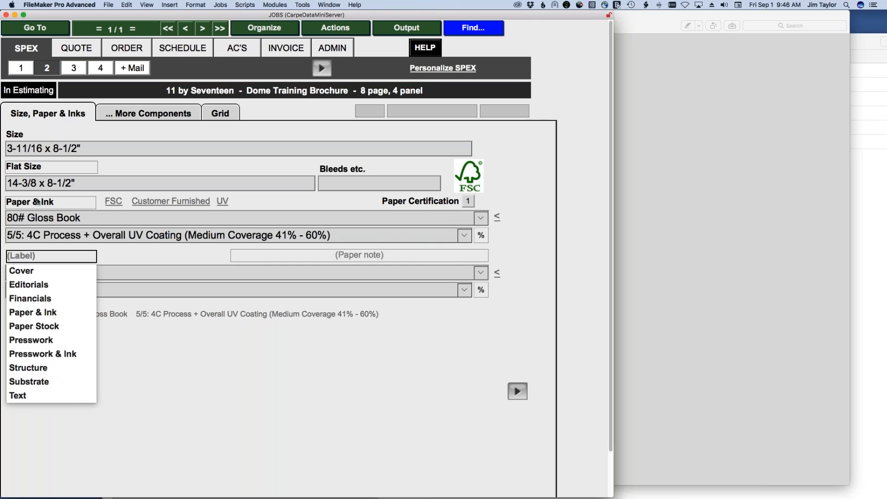
# Label the components Text and Cover, and give Cover 100# Dull Cover paper
pyautogui.click(27, 272)
pyautogui.click(33, 203)
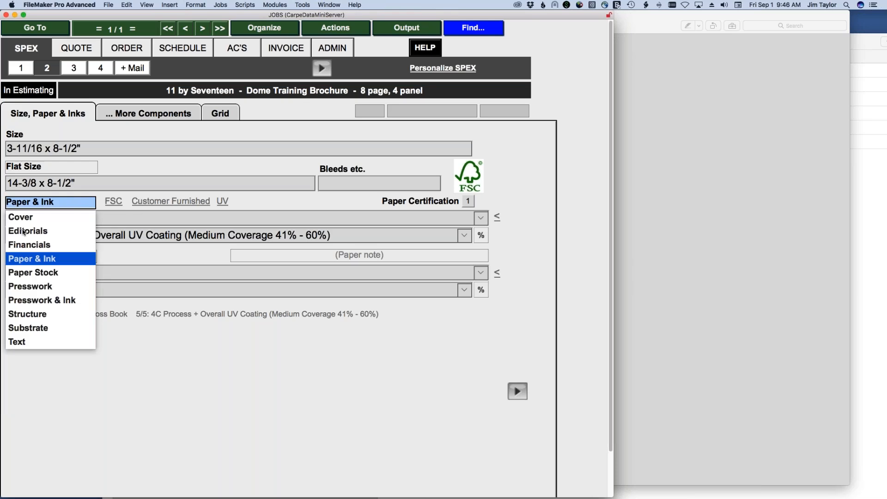
pyautogui.click(28, 341)
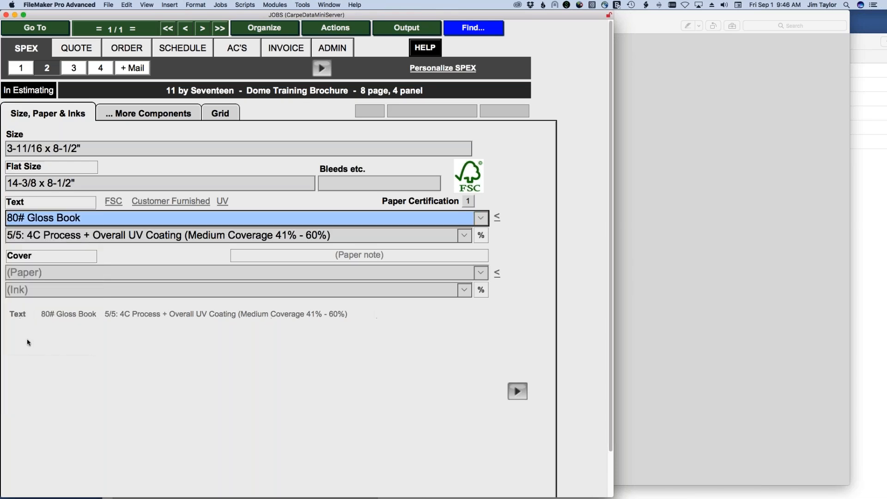
pyautogui.click(41, 272)
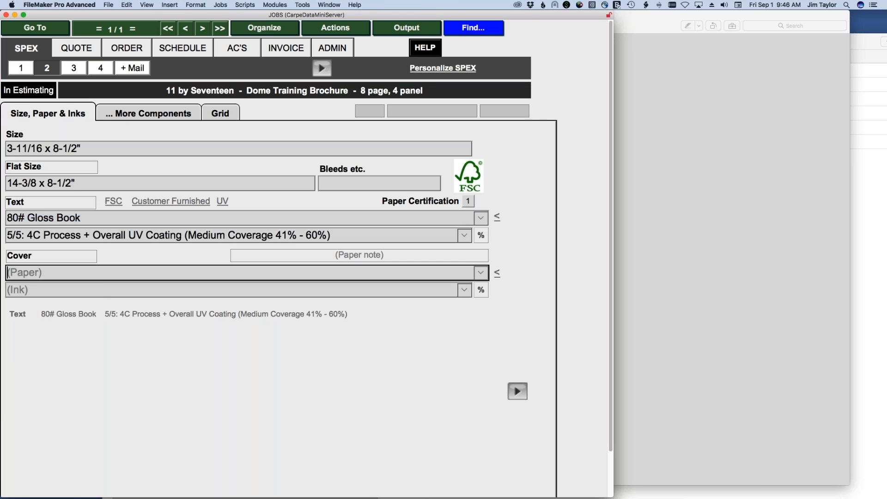
pyautogui.click(483, 273)
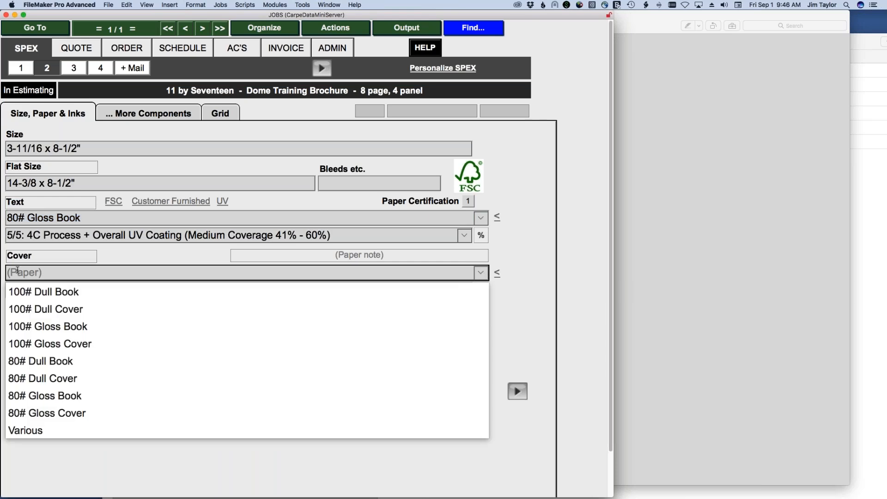
pyautogui.click(60, 309)
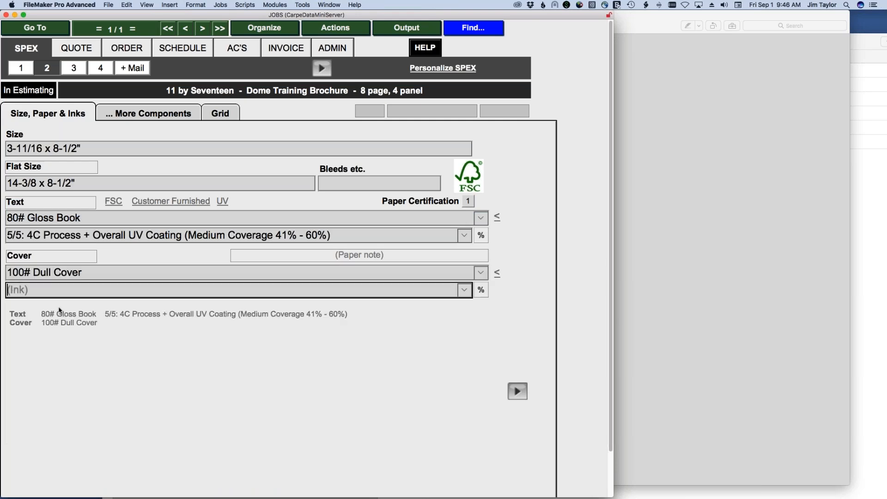
# Set the Cover ink to 4/4: 4C Process with Medium Coverage 41% - 60%
pyautogui.click(469, 289)
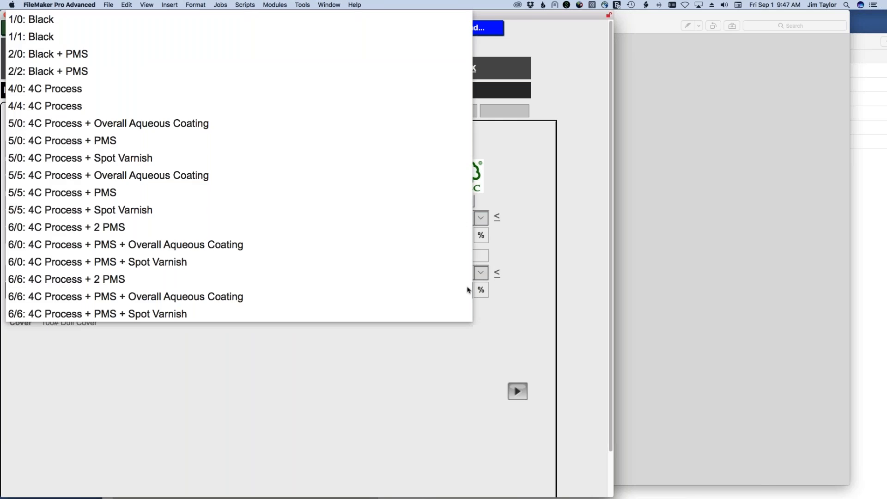
pyautogui.click(34, 106)
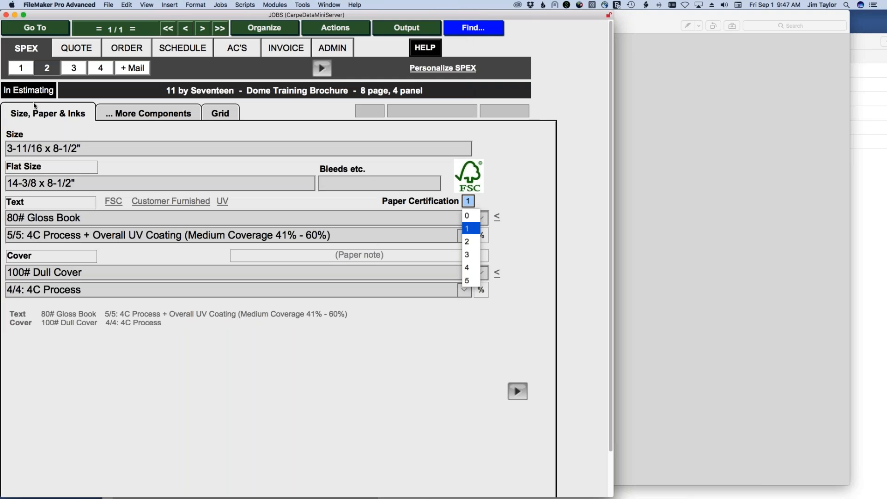
pyautogui.click(481, 291)
pyautogui.click(413, 298)
pyautogui.click(412, 298)
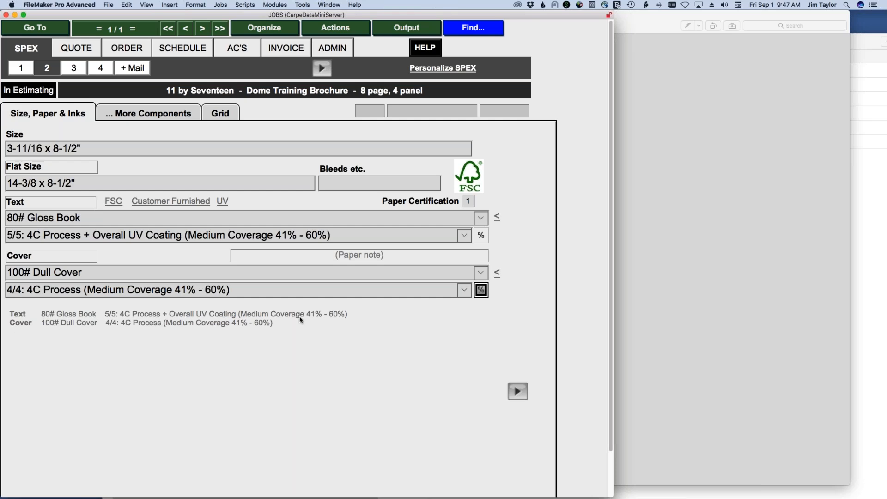
pyautogui.click(138, 115)
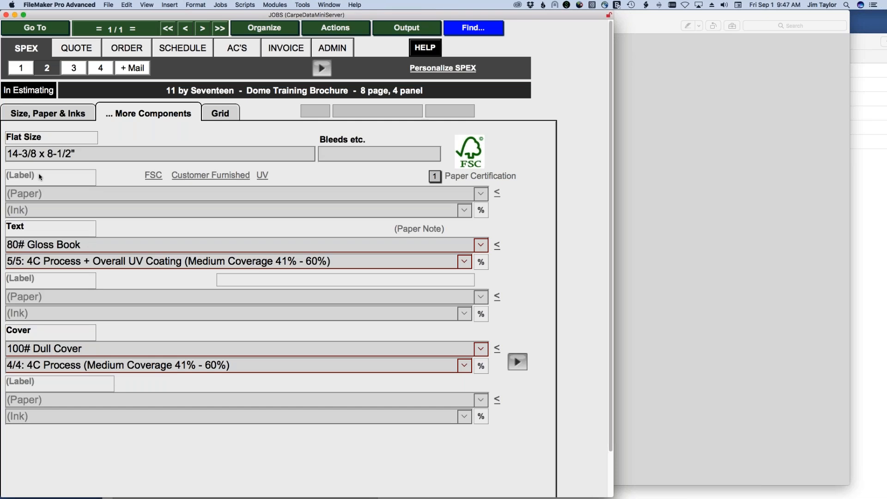
# Set paper certification to 1 (FSC) after trying 2 (SFI), then view SPEX page 3
pyautogui.click(51, 115)
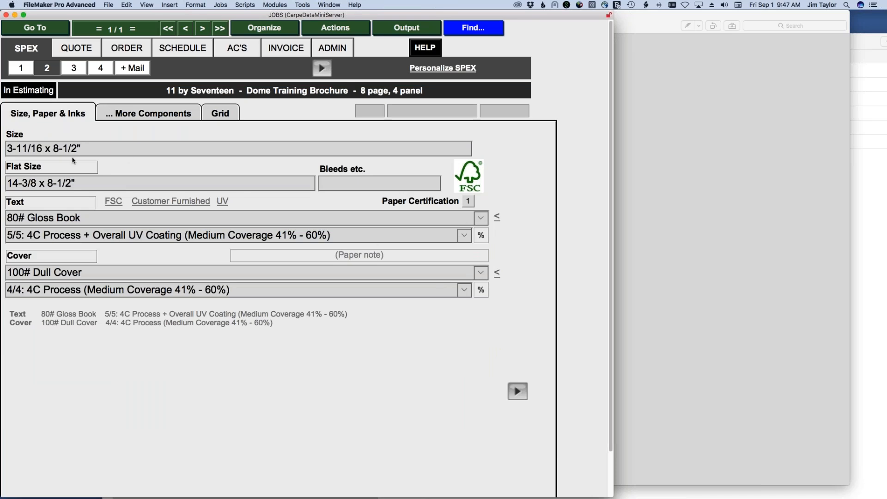
pyautogui.click(140, 114)
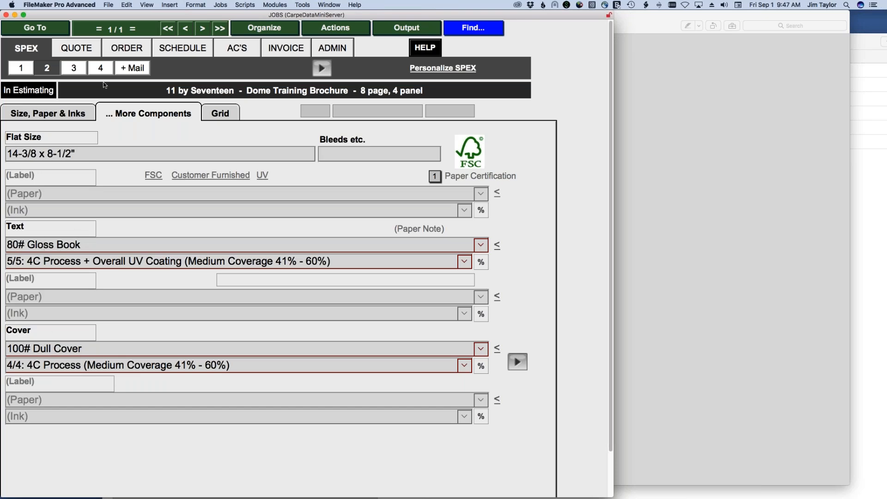
pyautogui.click(73, 68)
pyautogui.click(436, 177)
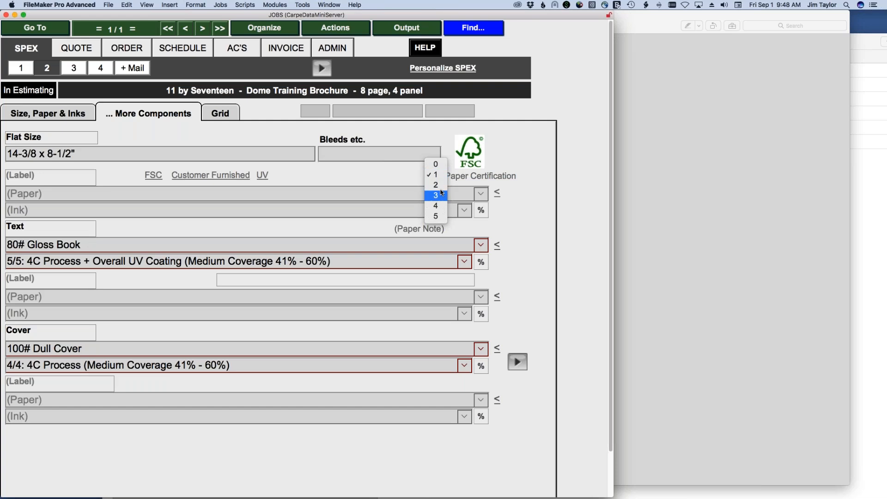
pyautogui.click(438, 187)
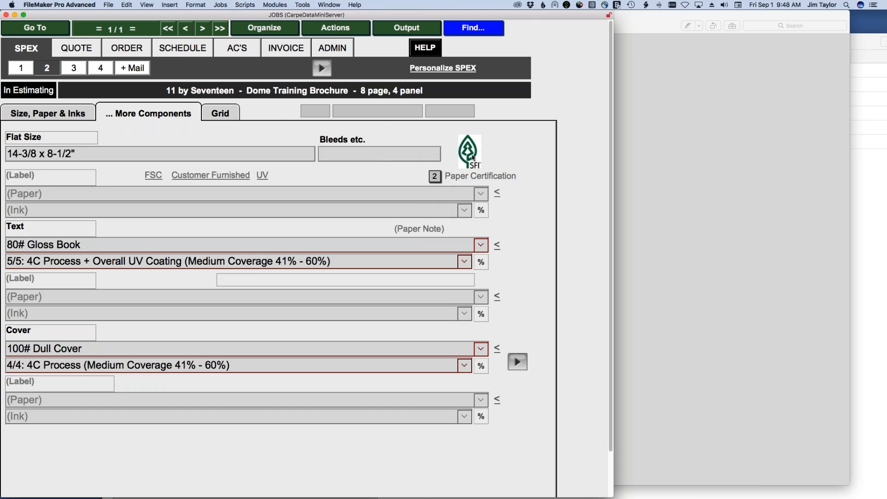
pyautogui.click(436, 177)
pyautogui.click(436, 164)
pyautogui.click(73, 69)
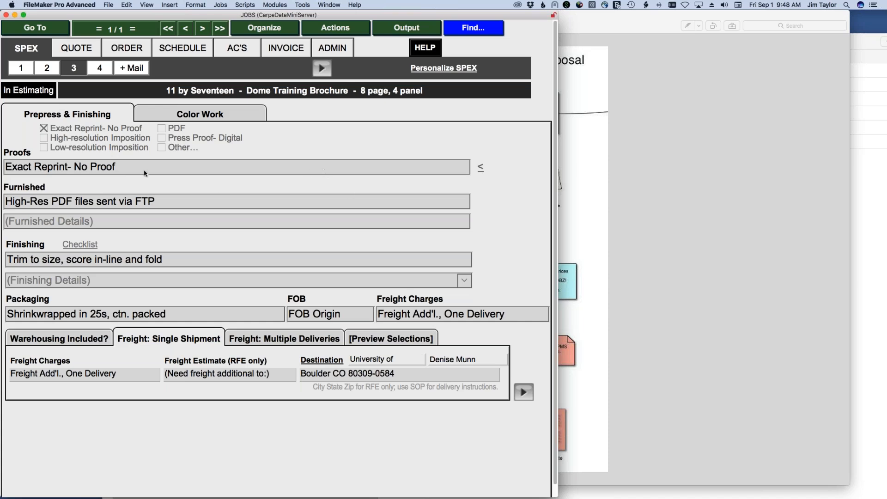
# Replace Exact Reprint- No Proof with High-resolution Imposition and PDF proofs
pyautogui.click(45, 129)
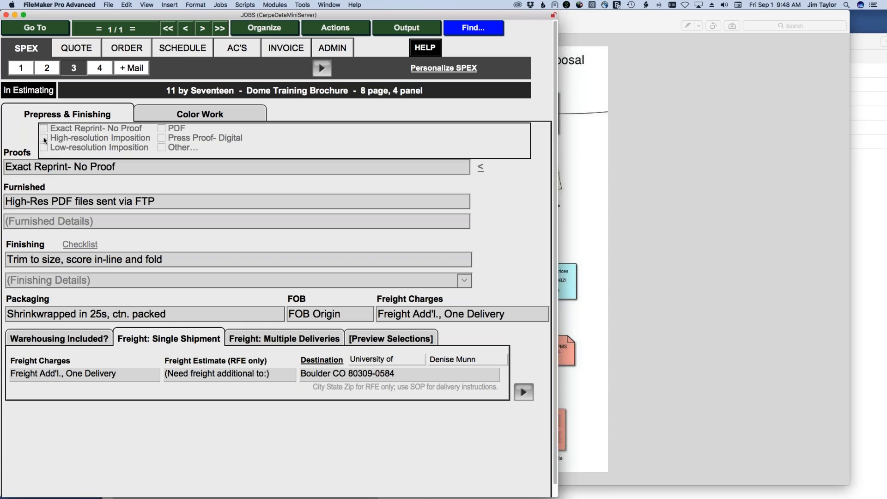
pyautogui.click(44, 139)
pyautogui.click(162, 129)
pyautogui.click(481, 168)
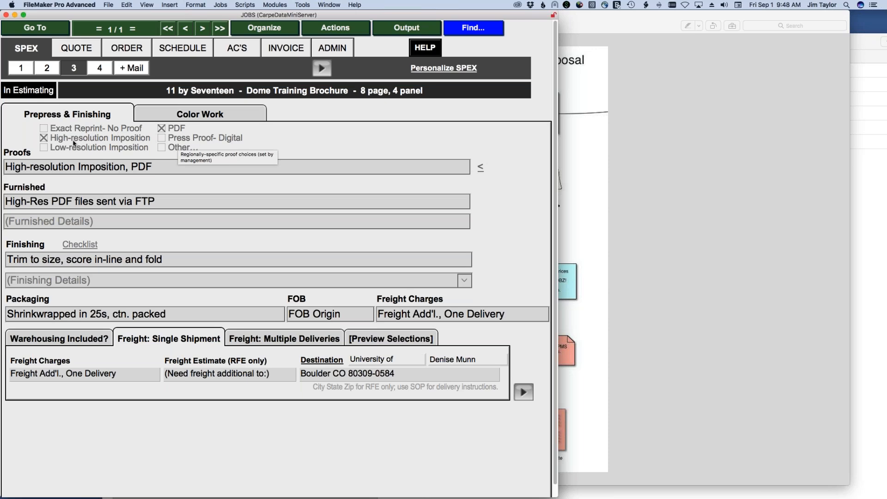
# Set furnished files to FTP transfer with low resolution FPO images as details
pyautogui.click(180, 202)
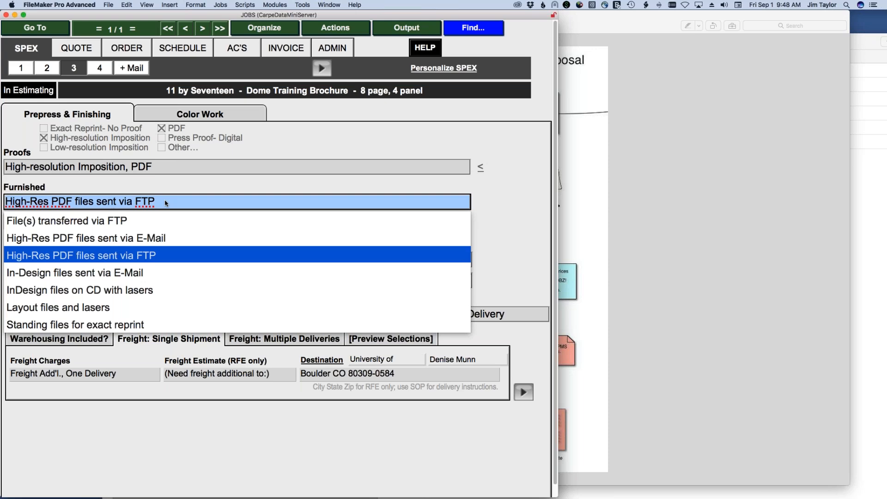
pyautogui.click(110, 219)
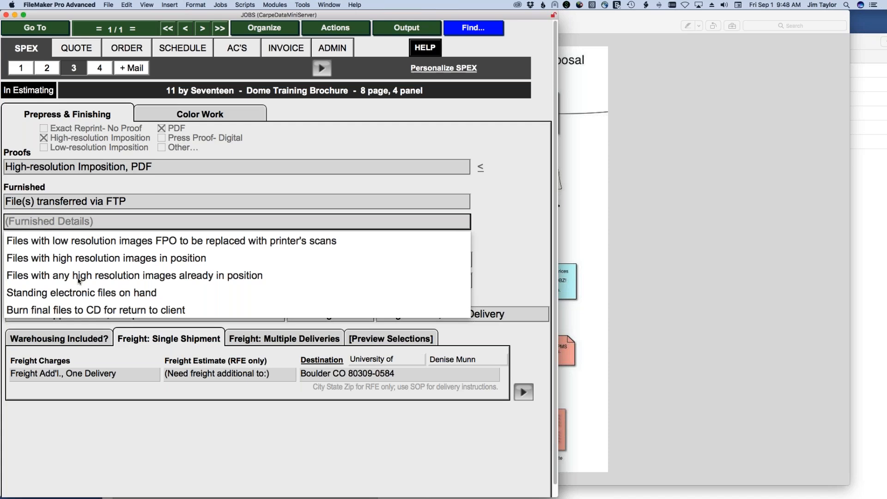
pyautogui.click(96, 241)
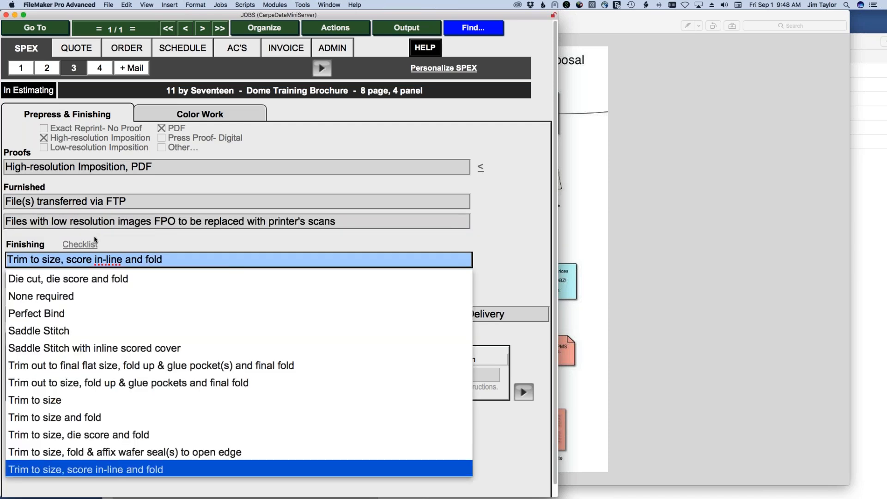
pyautogui.click(351, 224)
pyautogui.click(350, 224)
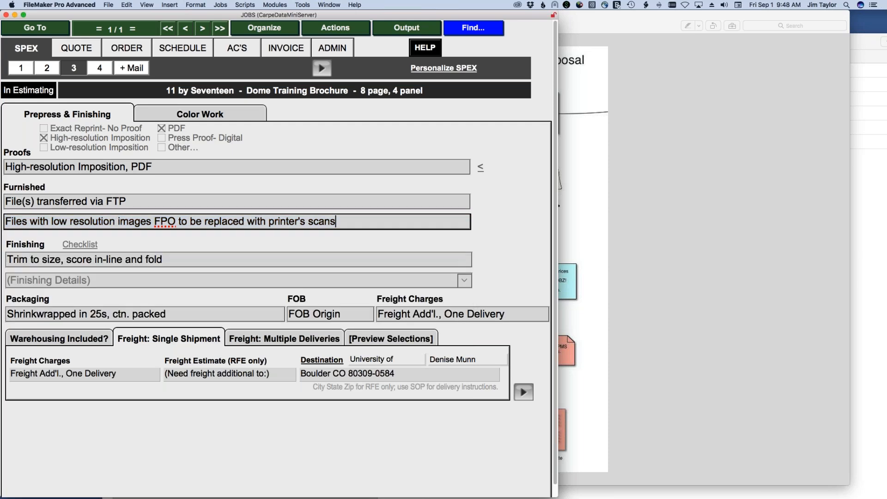
pyautogui.press('Tab')
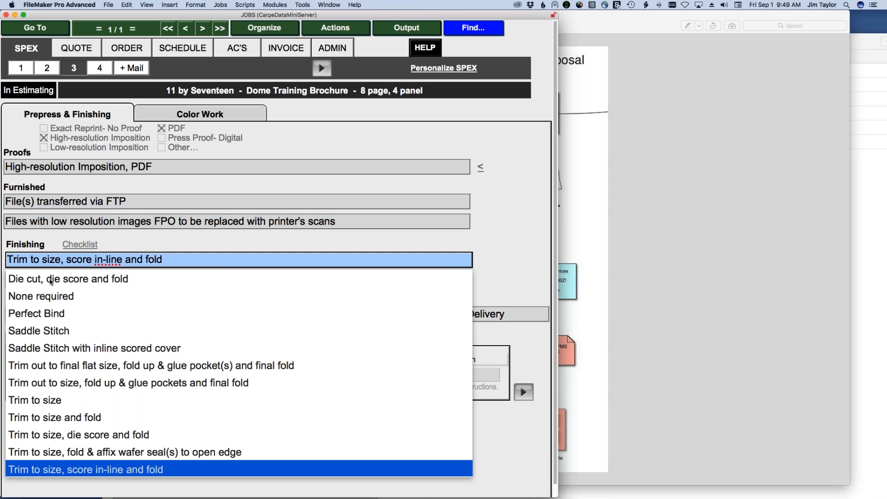
# Set the finishing to 'Trim to size, inline score and fold', replacing 'die' with 'inline'
pyautogui.click(94, 435)
pyautogui.press('Tab')
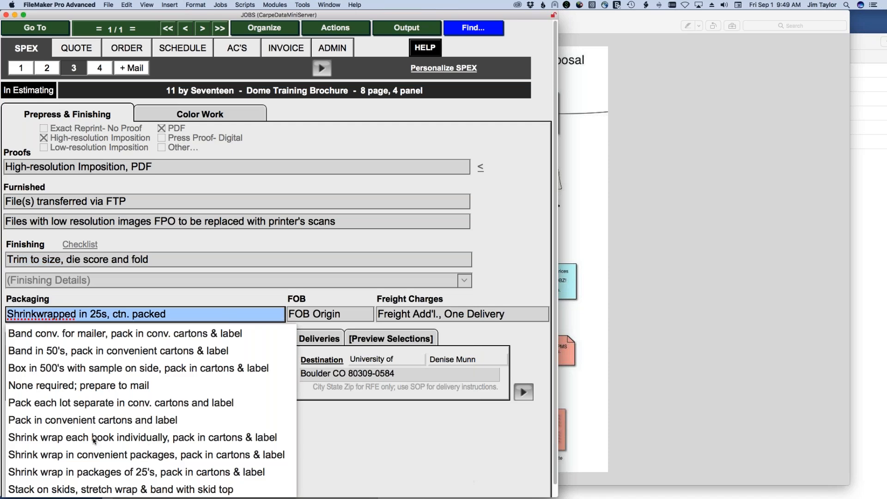
pyautogui.click(92, 259)
pyautogui.click(89, 259)
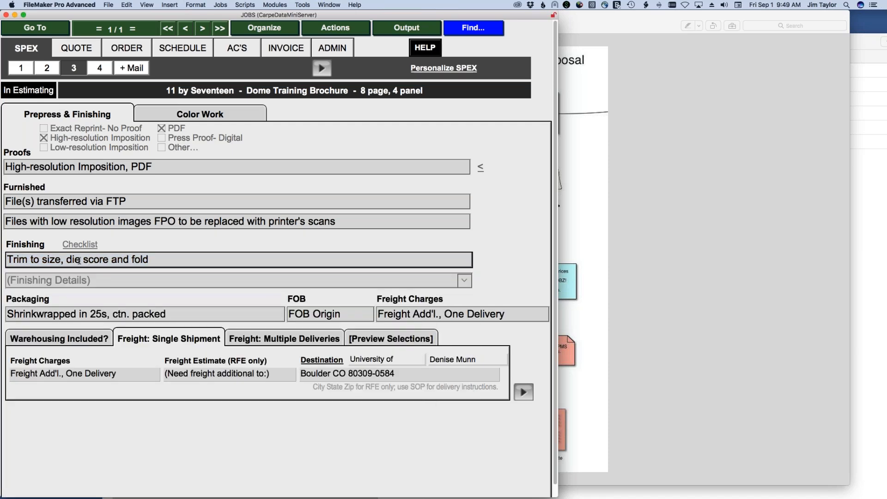
pyautogui.doubleClick(72, 259)
pyautogui.write('inline')
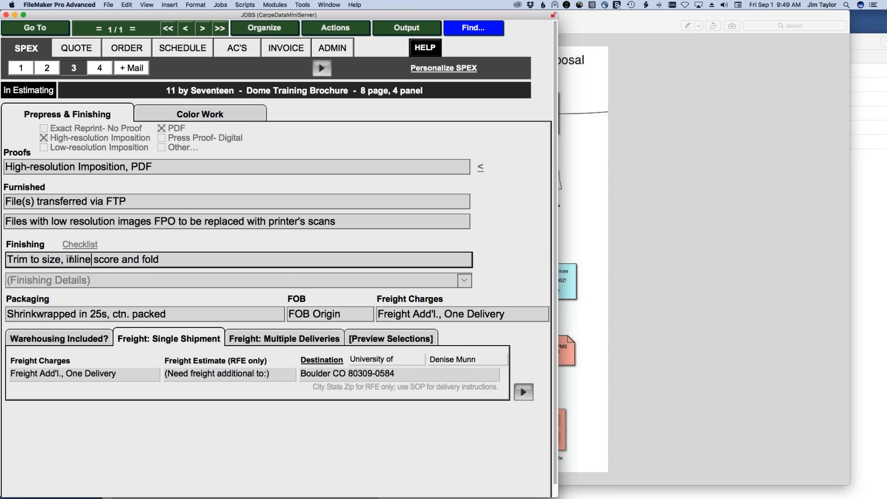
pyautogui.press('super+Right')
# Enter 'Perf 1x2 inch square' as finishing details and check the Finishing Operations Checklist
pyautogui.press('Tab')
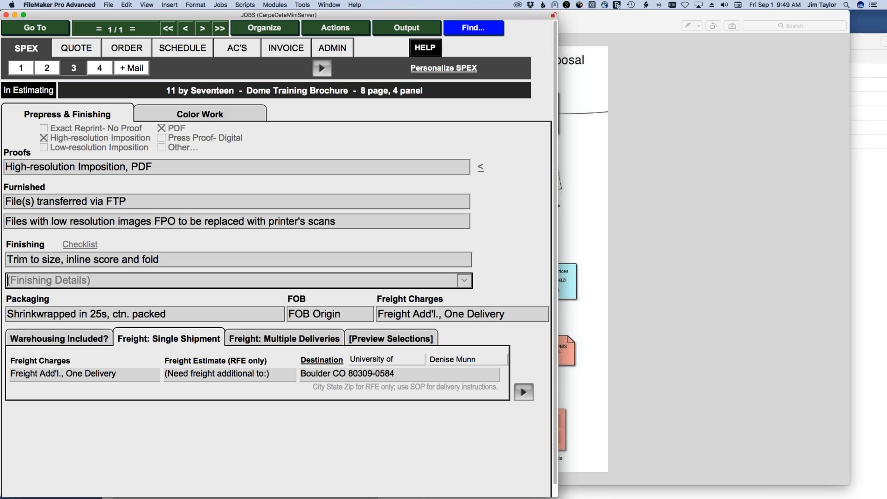
pyautogui.write('Perf')
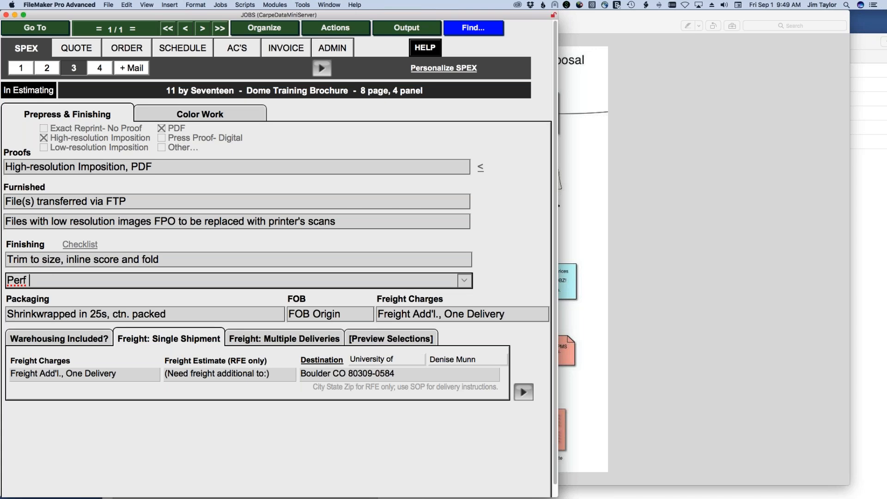
pyautogui.write(' 1x2 inch square')
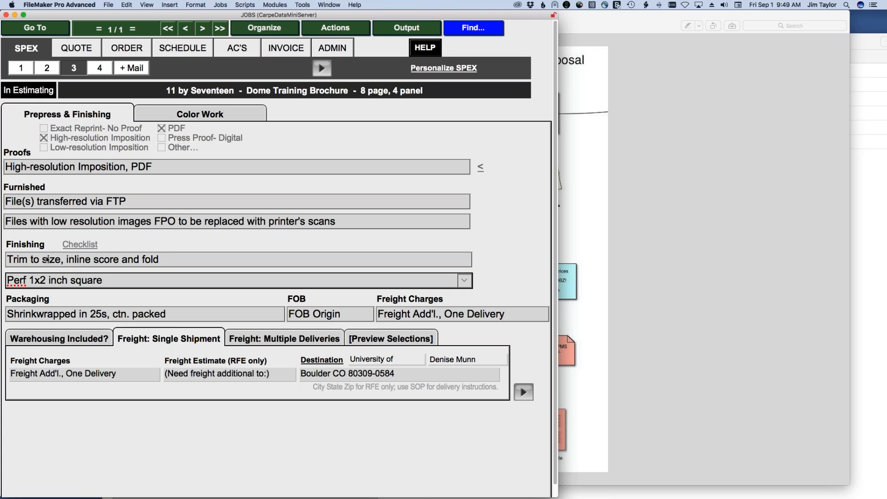
pyautogui.click(79, 244)
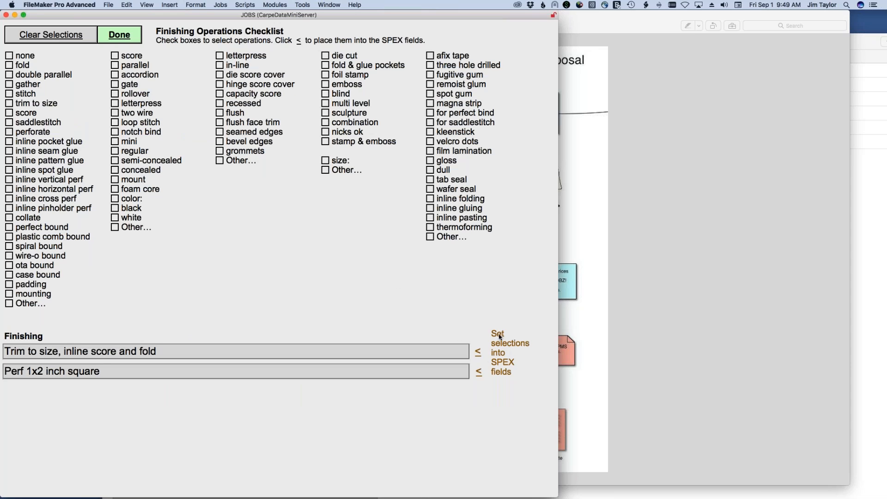
pyautogui.click(117, 36)
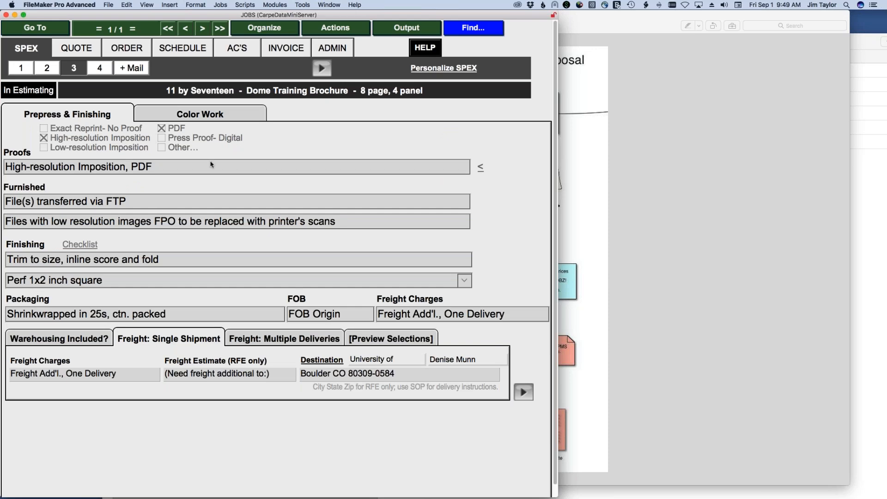
# Keep the current packaging, FOB Origin and 'Freight Add'l., One Delivery' freight charges
pyautogui.click(51, 316)
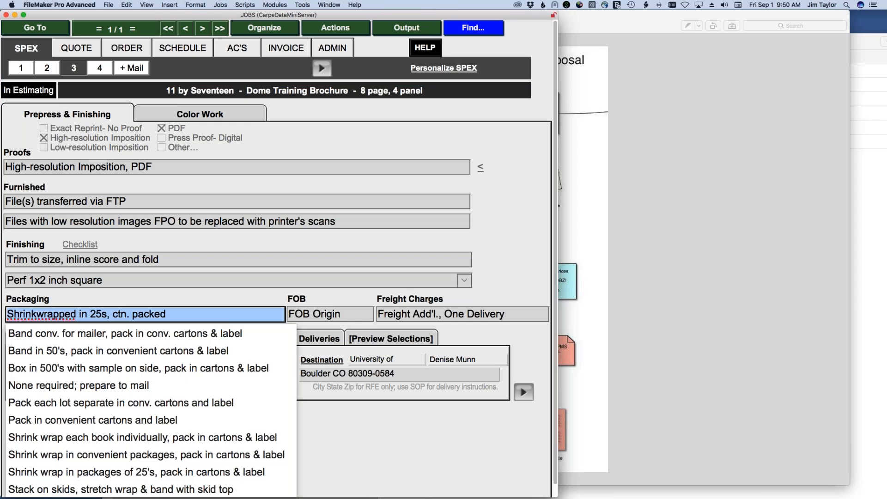
pyautogui.click(53, 317)
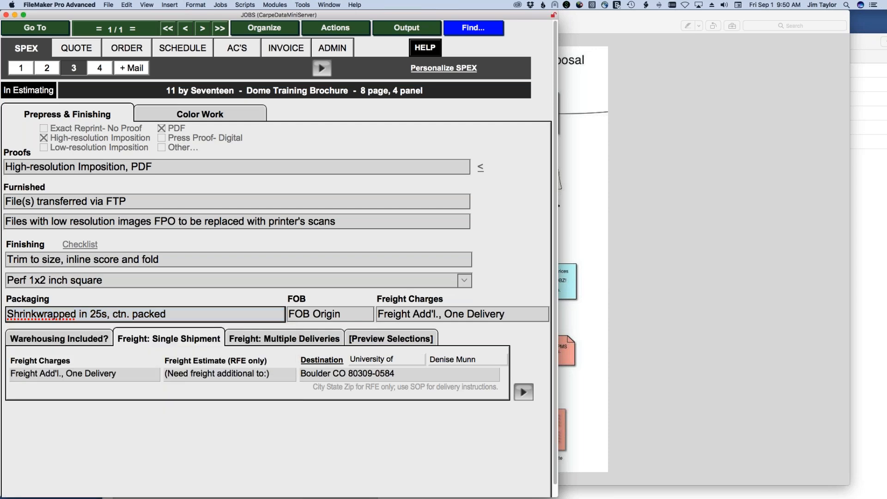
pyautogui.click(336, 316)
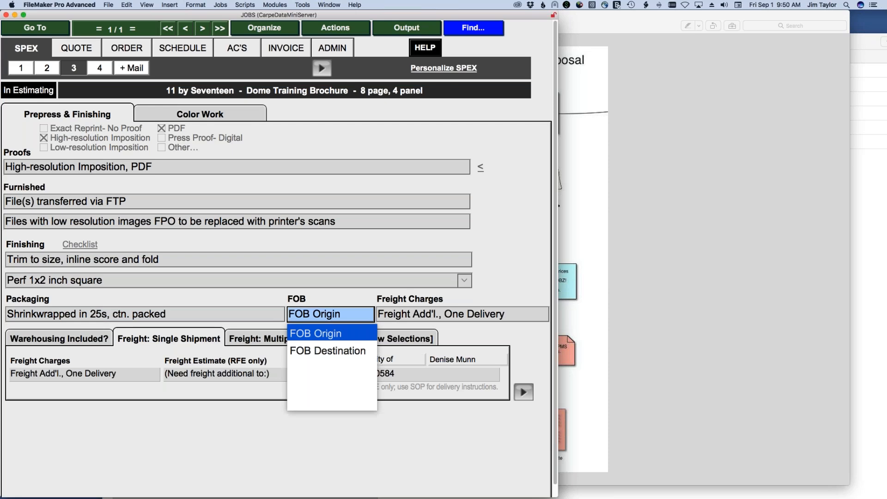
pyautogui.click(424, 315)
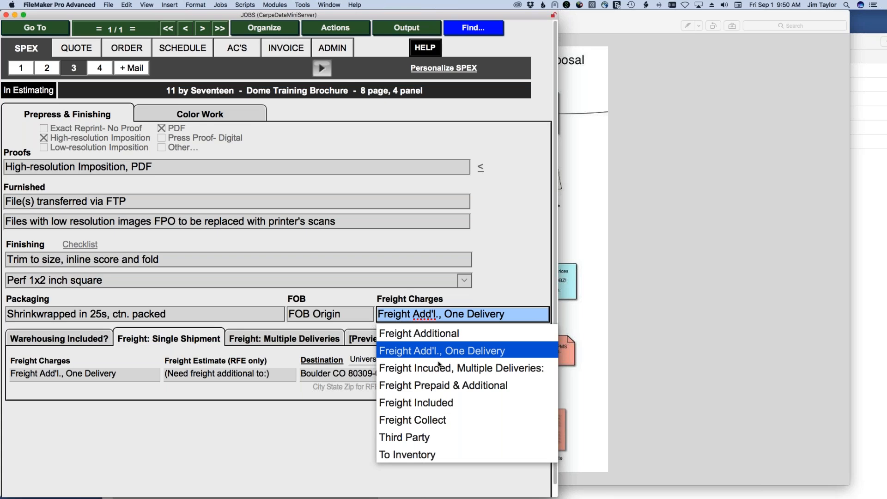
pyautogui.click(426, 318)
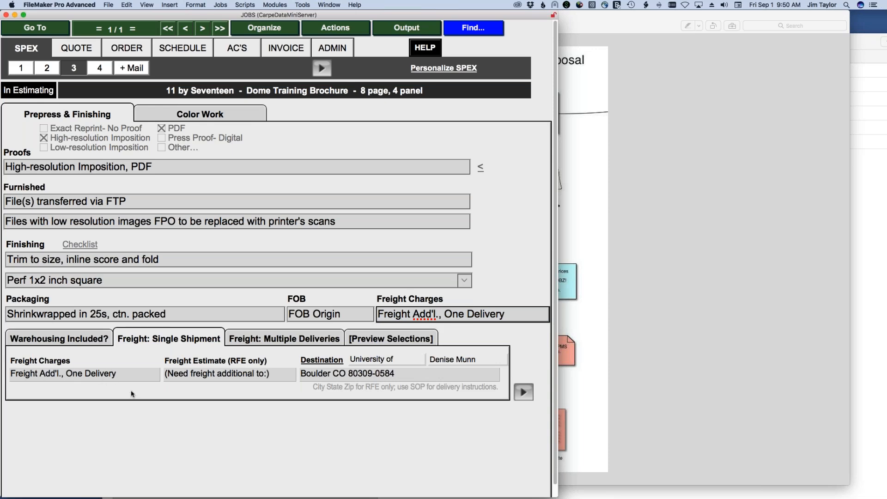
# Keep the '(Need freight additional to:)' estimate and fill Destination with the sales contact's address
pyautogui.click(237, 375)
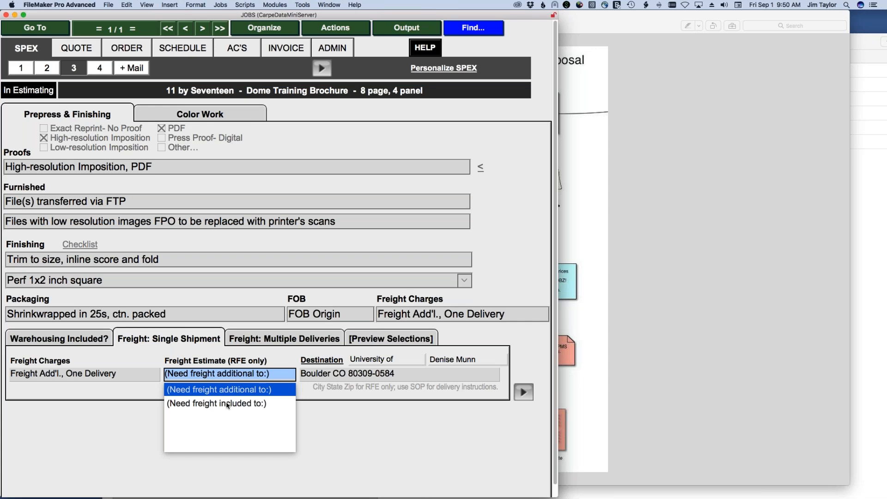
pyautogui.click(232, 375)
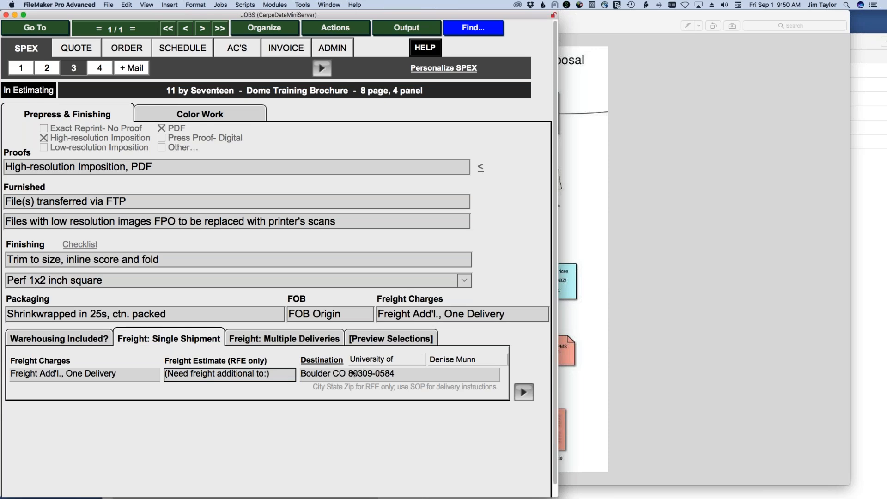
pyautogui.click(319, 360)
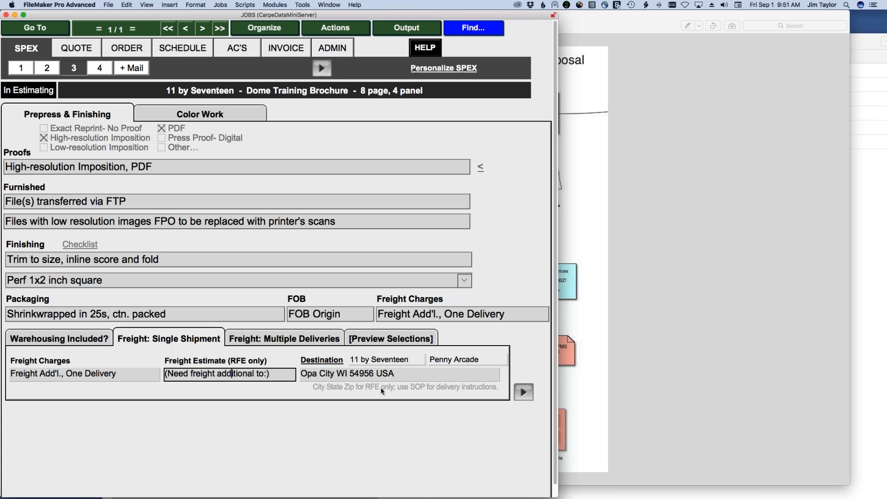
pyautogui.click(250, 116)
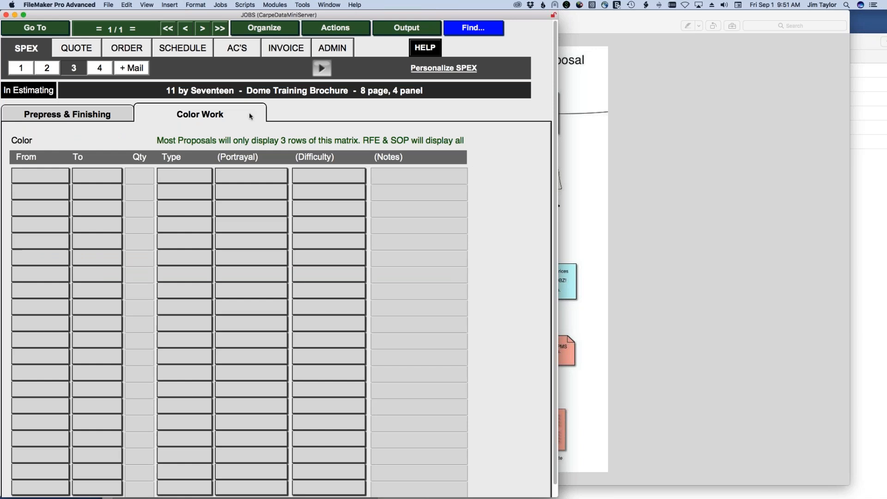
# Leave the Color Work From entry blank and move on to SPEX page 4
pyautogui.click(52, 181)
pyautogui.click(71, 142)
pyautogui.click(59, 115)
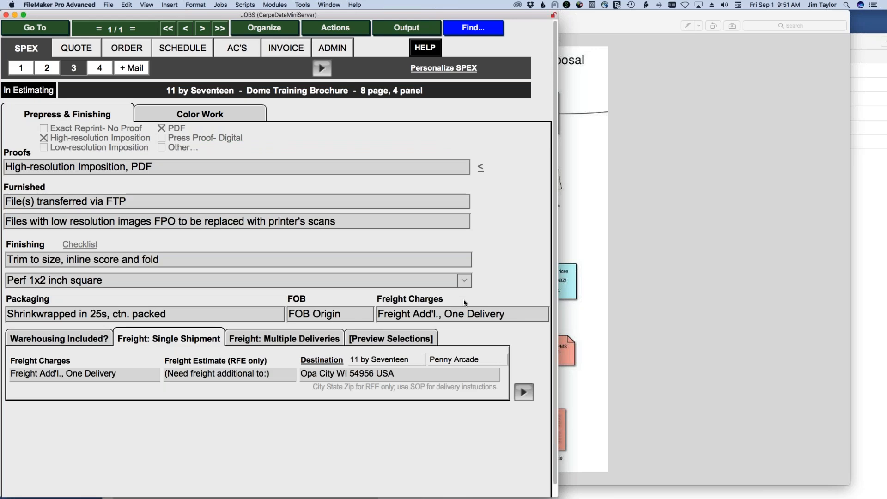
pyautogui.click(523, 391)
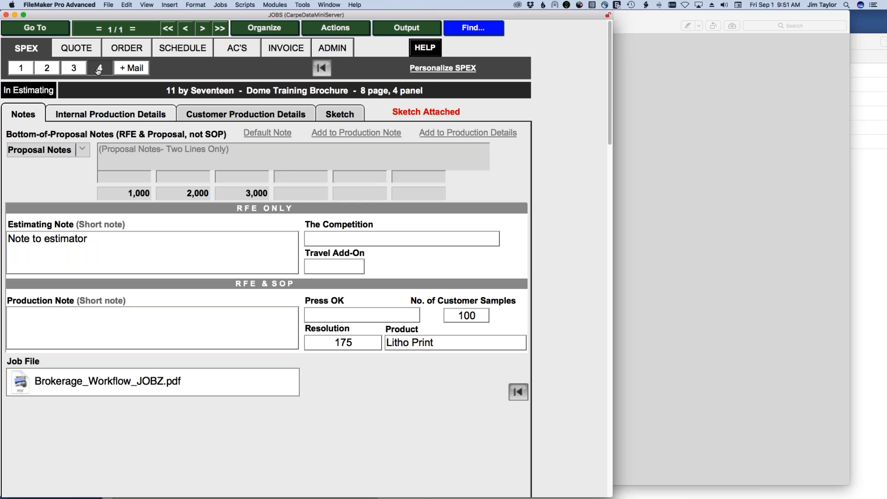
# Set the note type to Proposal Notes and type 'Proposal Notes' as the note text
pyautogui.click(81, 151)
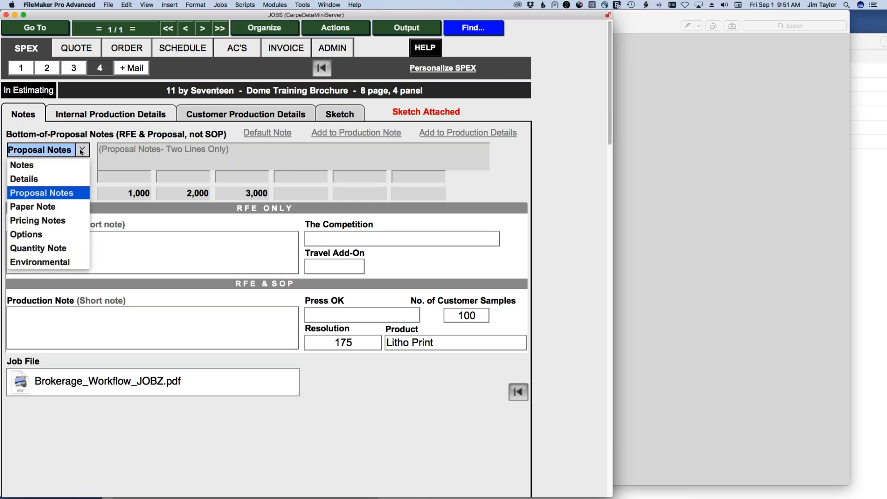
pyautogui.press('BackSpace')
pyautogui.click(82, 171)
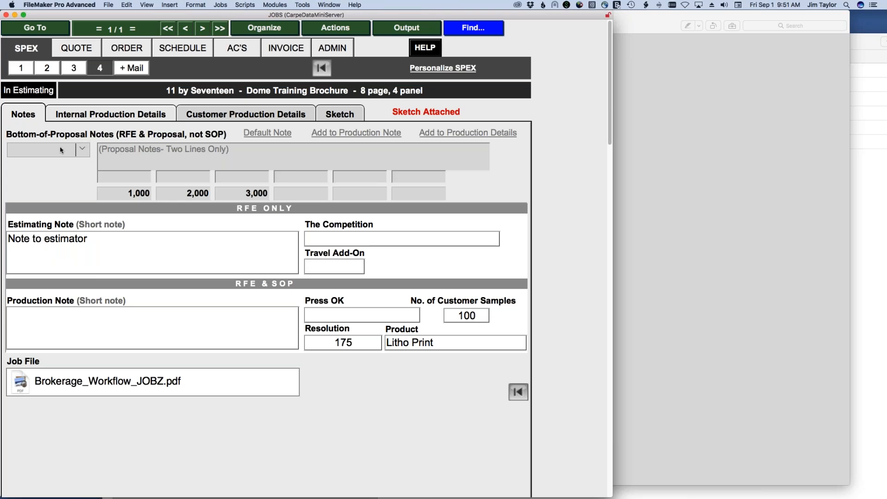
pyautogui.click(84, 151)
pyautogui.click(41, 194)
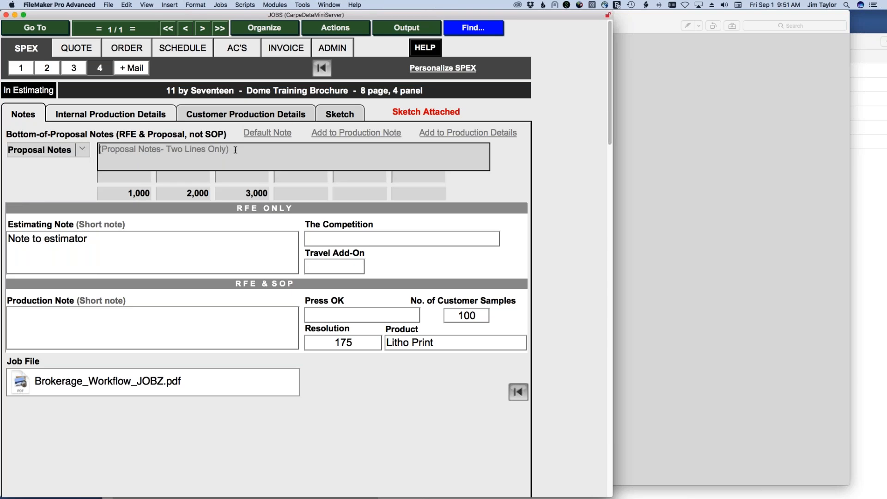
pyautogui.write('Proposal')
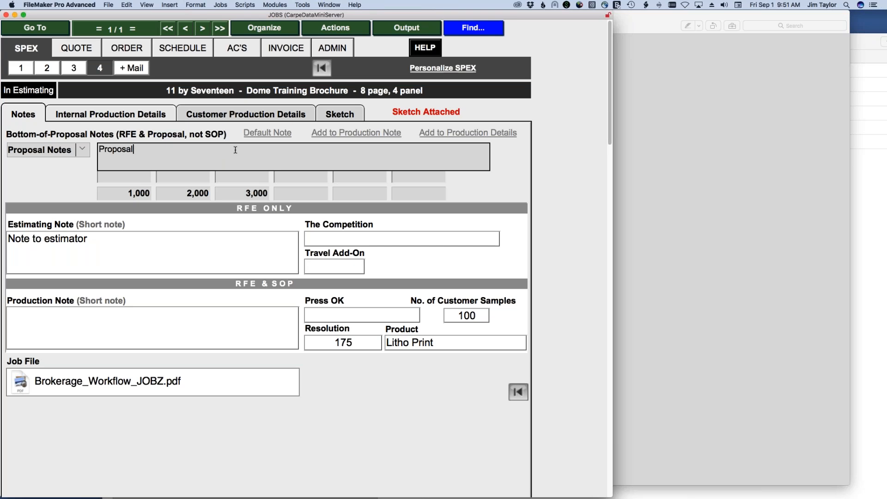
pyautogui.write(' Notes')
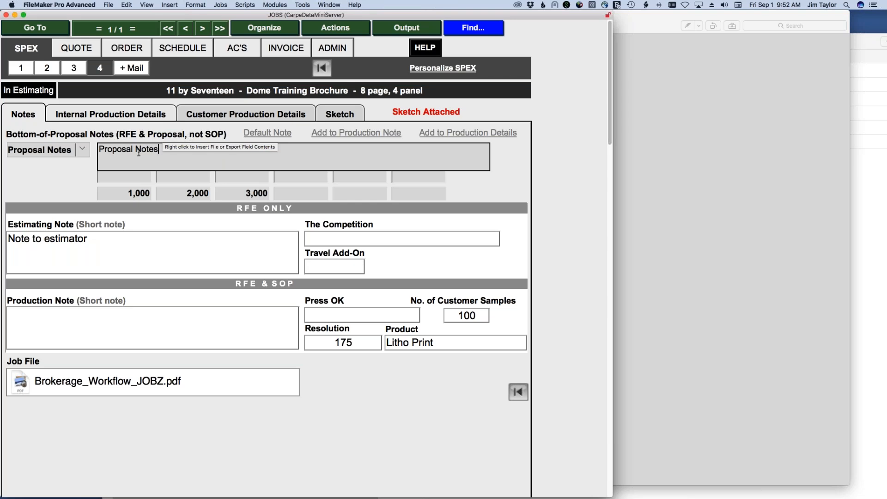
# Label the first three quantity columns SF, SF and W
pyautogui.click(126, 179)
pyautogui.write('Web')
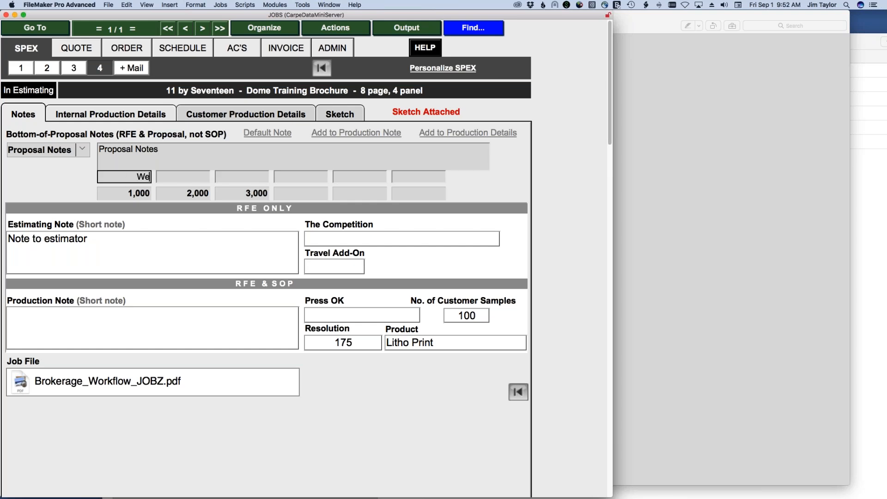
pyautogui.doubleClick(138, 176)
pyautogui.press('BackSpace')
pyautogui.write('SF')
pyautogui.click(166, 176)
pyautogui.write('SF')
pyautogui.click(237, 178)
pyautogui.write('W')
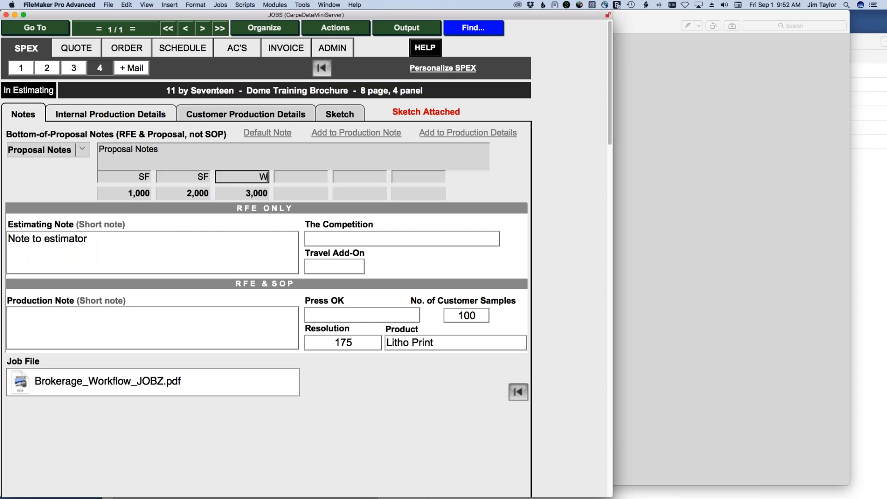
# Add a fourth quantity of 4,000 labelled W
pyautogui.click(304, 192)
pyautogui.write('4000')
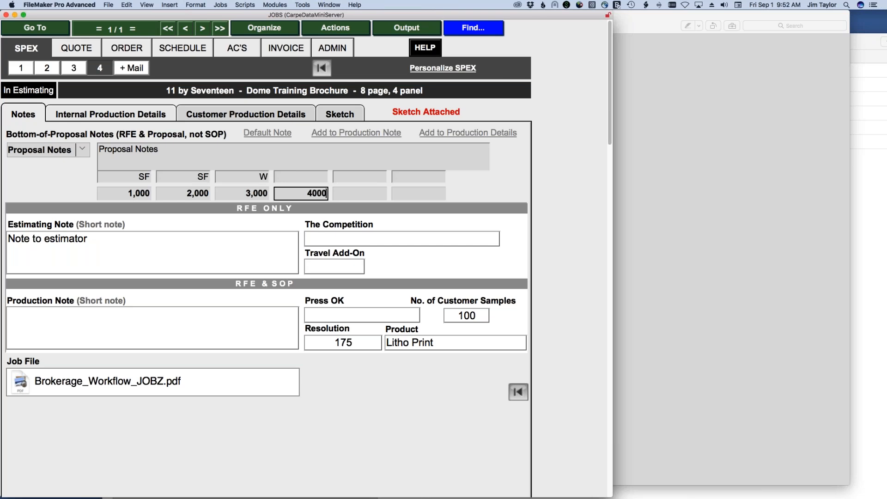
pyautogui.click(316, 180)
pyautogui.write('W')
pyautogui.click(307, 194)
pyautogui.click(139, 175)
# Review the Proposal Notes and estimating note text, then select the competition field
pyautogui.click(176, 176)
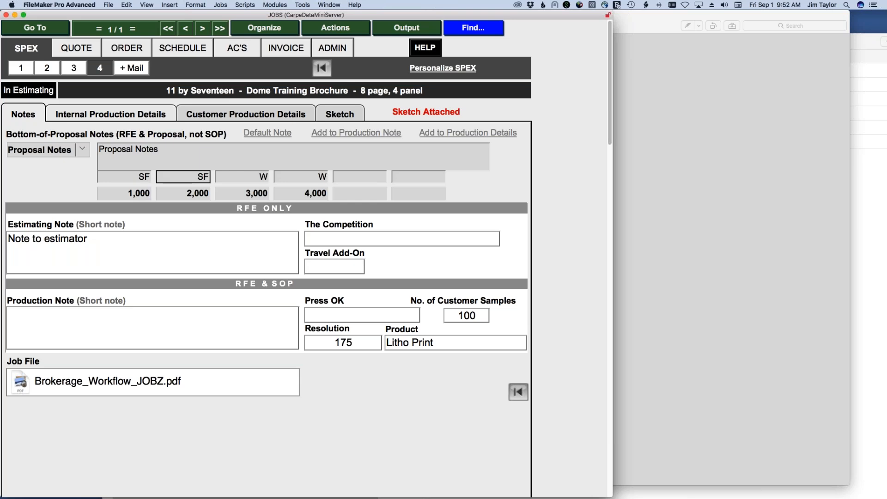
pyautogui.tripleClick(159, 149)
pyautogui.click(159, 150)
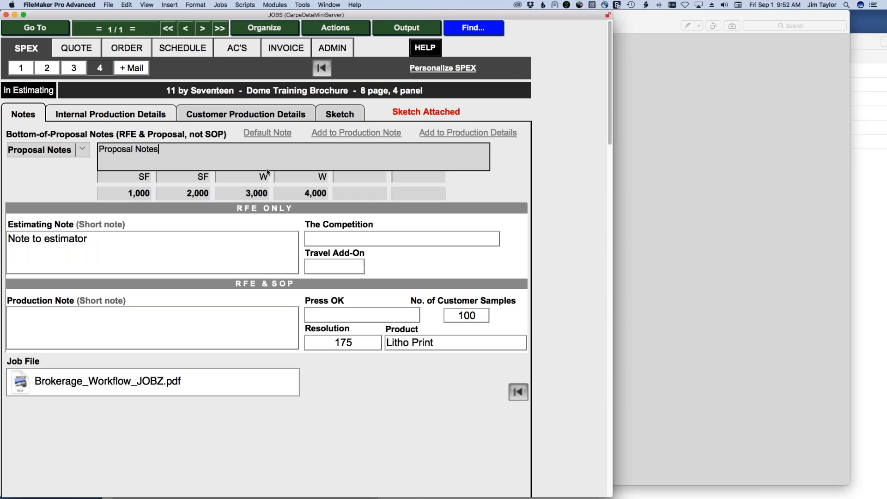
pyautogui.doubleClick(37, 239)
pyautogui.tripleClick(37, 238)
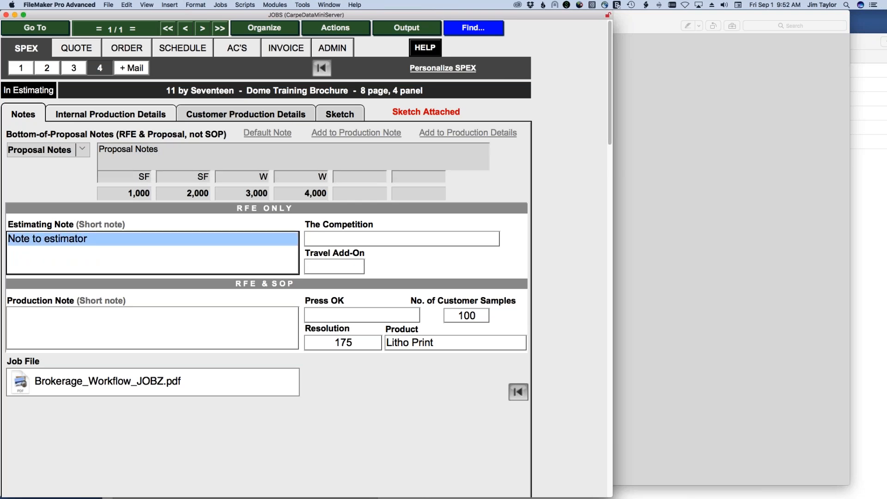
pyautogui.click(387, 239)
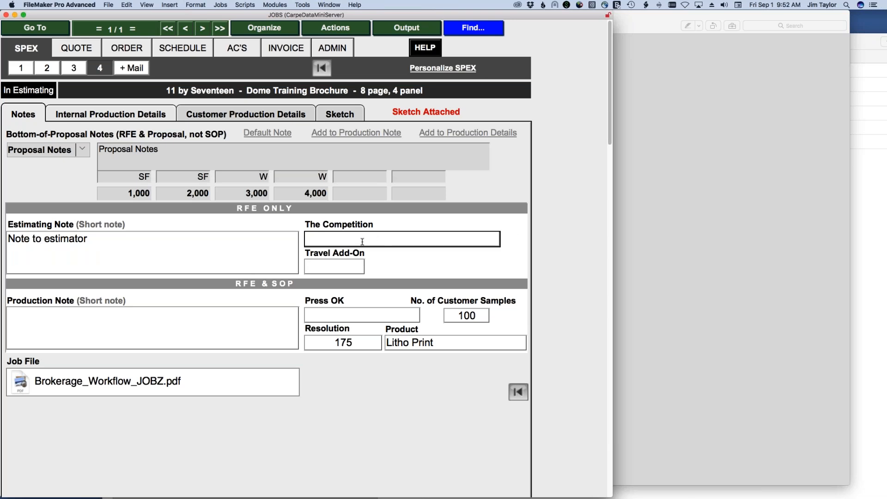
# Enter 'Scum Bags' as the competition and 'Production note' as the production note
pyautogui.write('Scum Bags')
pyautogui.click(85, 315)
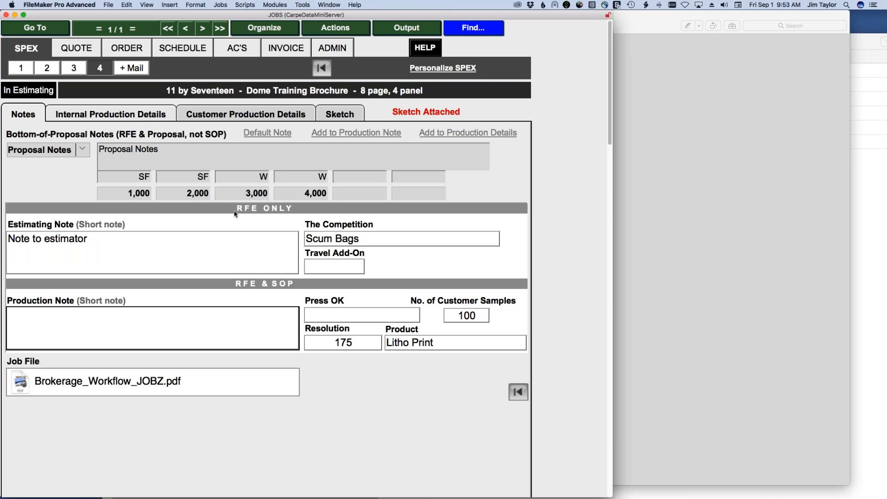
pyautogui.click(61, 240)
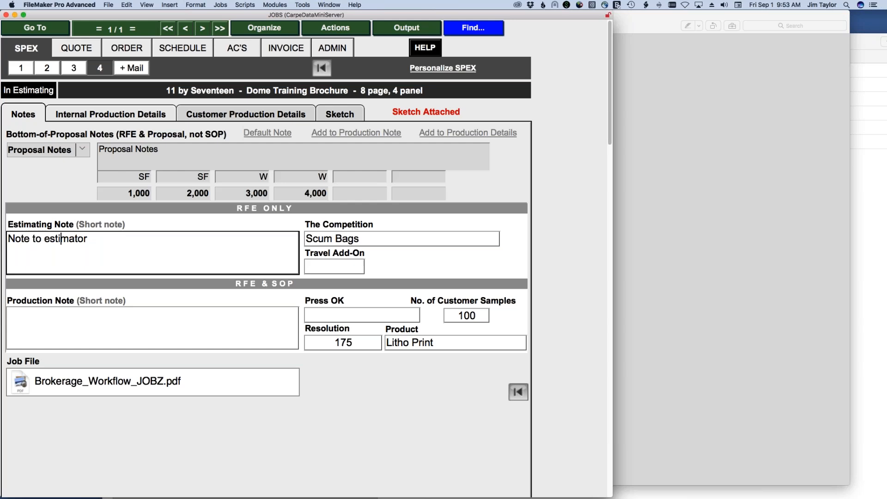
pyautogui.click(333, 239)
pyautogui.doubleClick(329, 239)
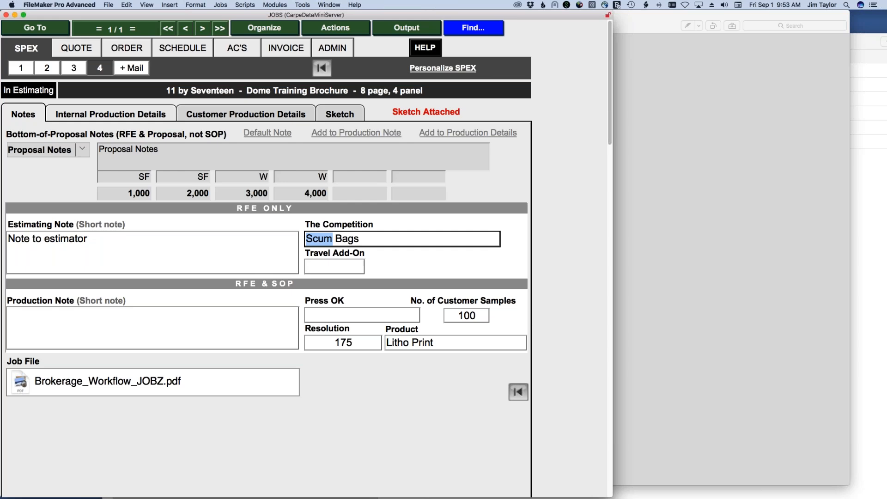
pyautogui.click(362, 240)
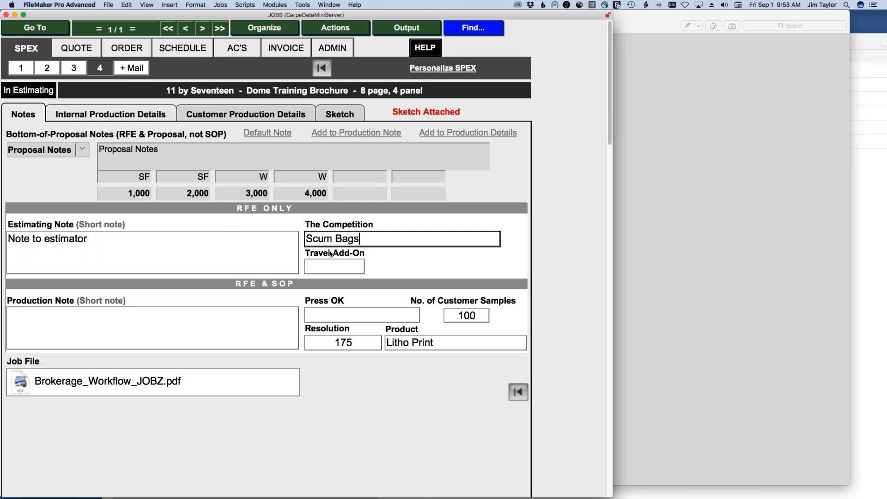
pyautogui.click(74, 322)
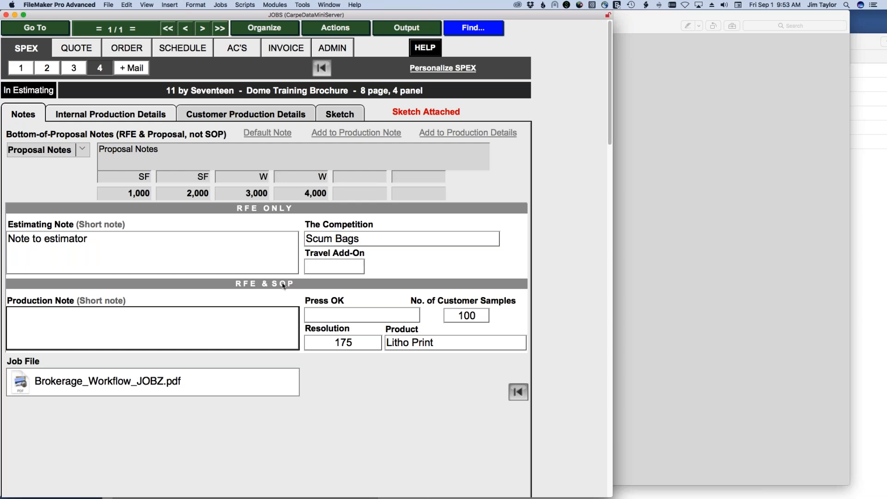
pyautogui.write('Production note.')
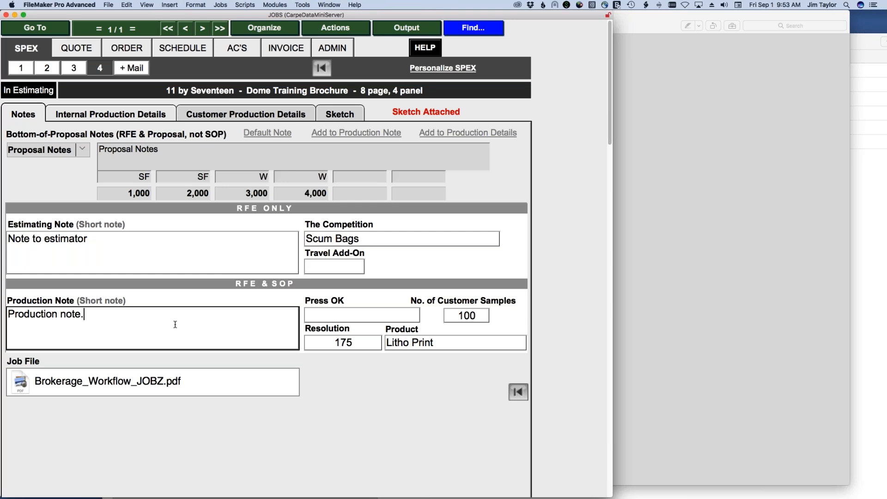
# Set Press OK to Customer & Rep, resolution to 20 Micron and product to Digital Print
pyautogui.click(352, 316)
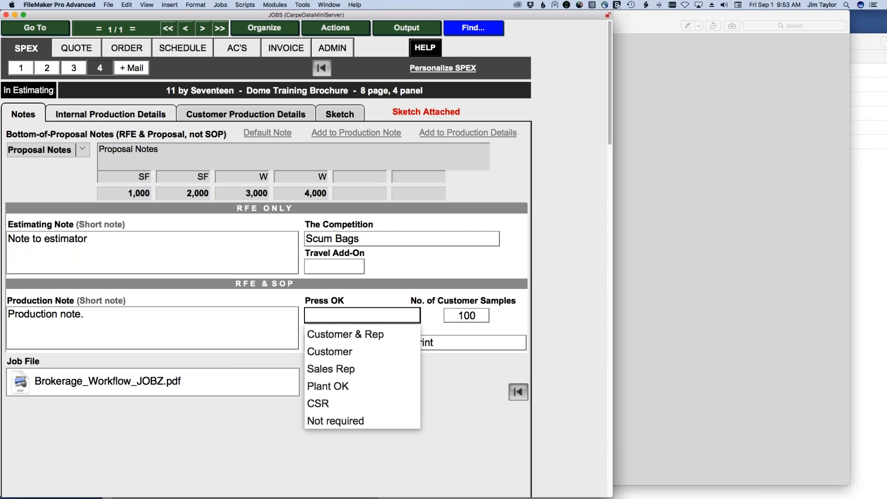
pyautogui.click(342, 334)
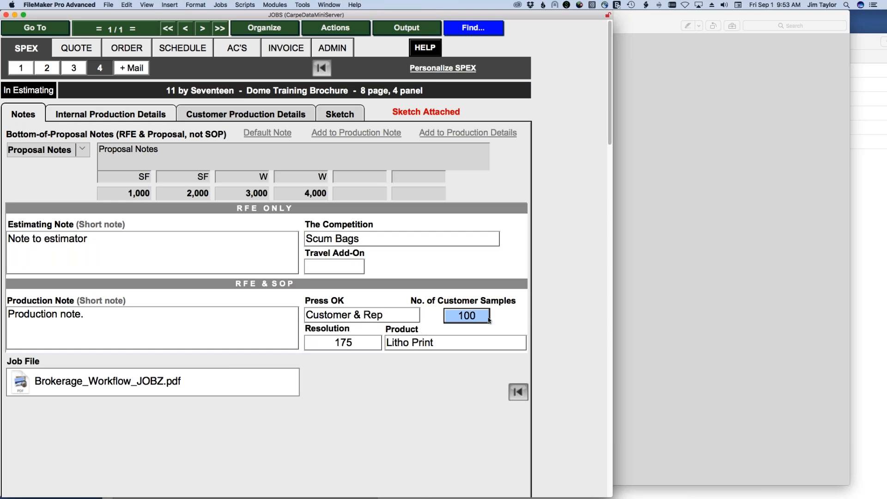
pyautogui.click(363, 346)
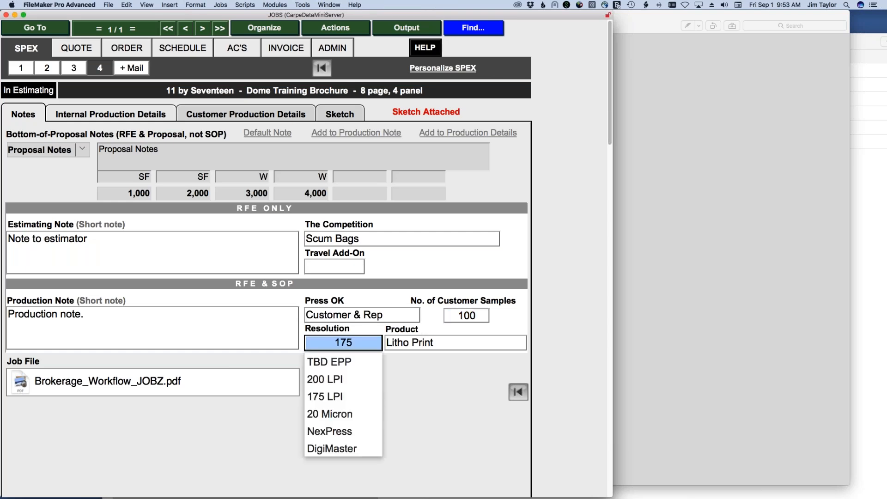
pyautogui.click(339, 414)
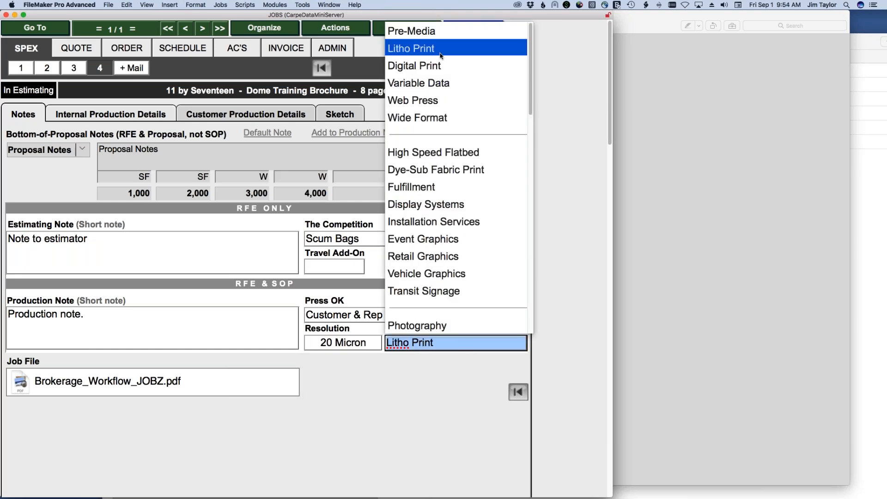
pyautogui.click(420, 68)
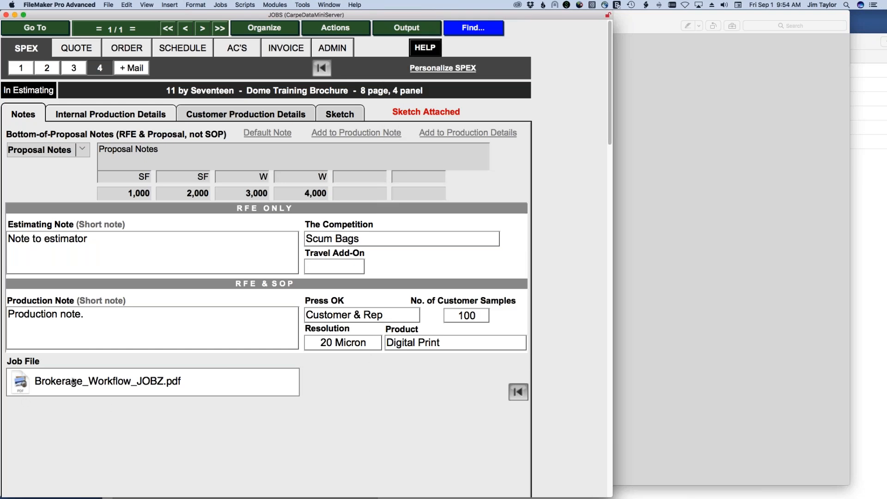
pyautogui.rightClick(205, 384)
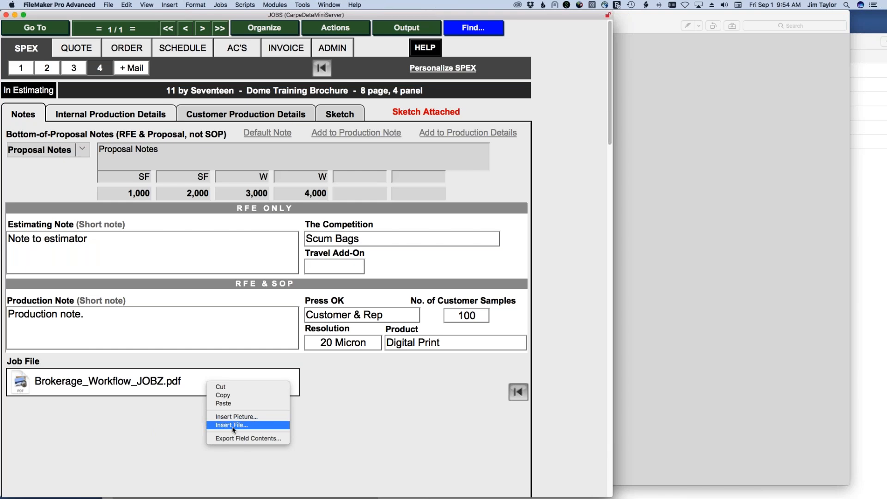
pyautogui.click(233, 426)
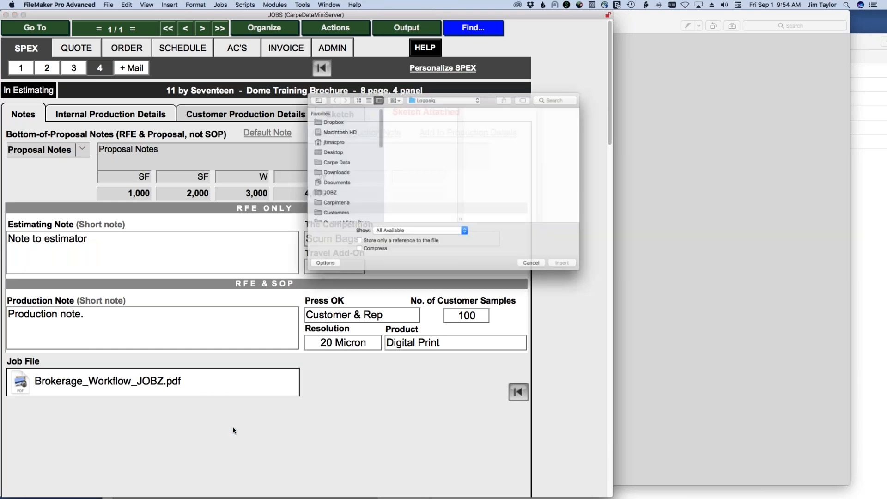
pyautogui.click(542, 274)
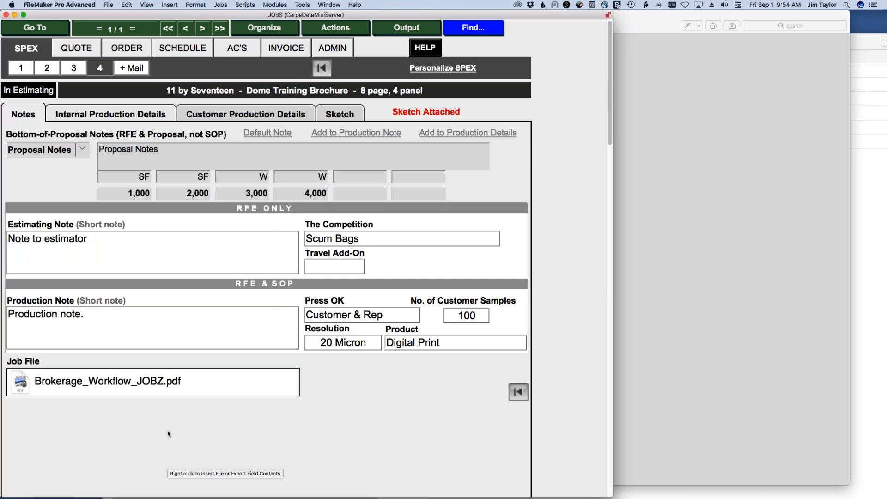
pyautogui.rightClick(227, 380)
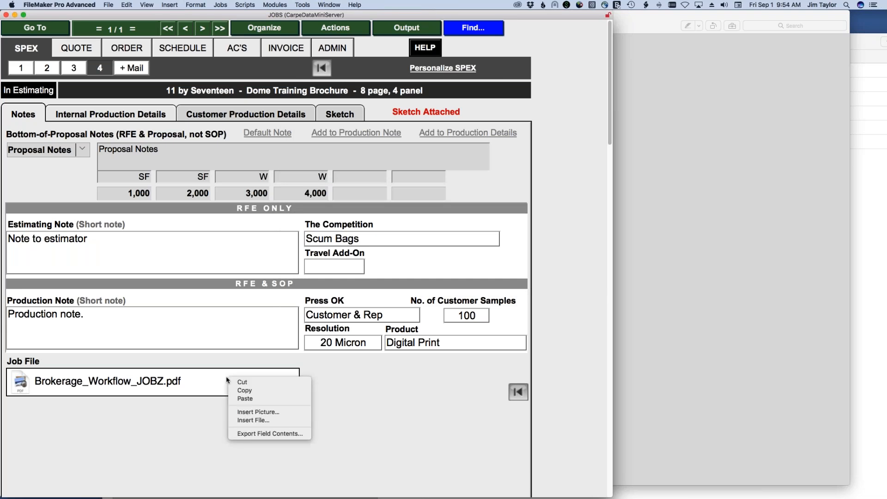
pyautogui.click(275, 434)
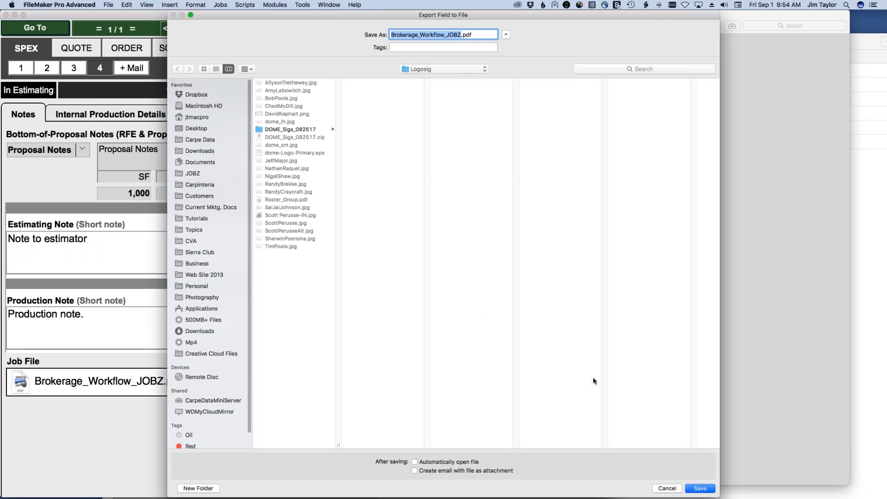
pyautogui.click(667, 488)
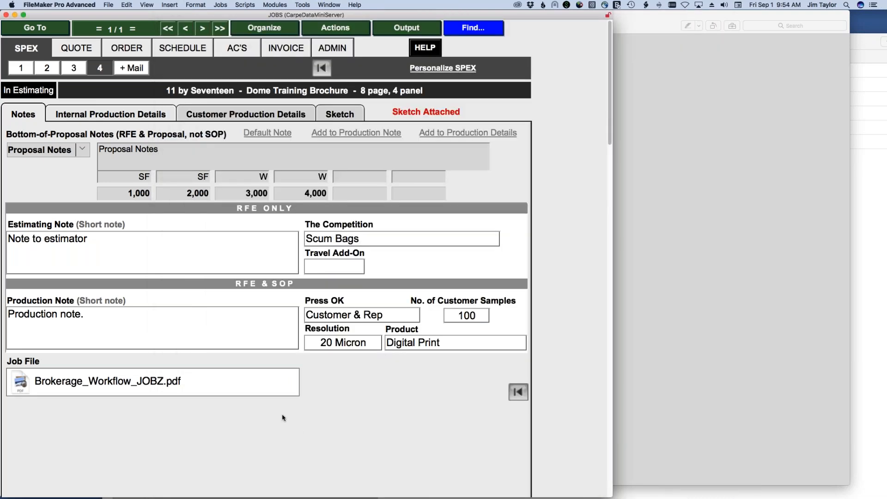
# View the job sketch and remove the existing brochure sketch
pyautogui.click(338, 112)
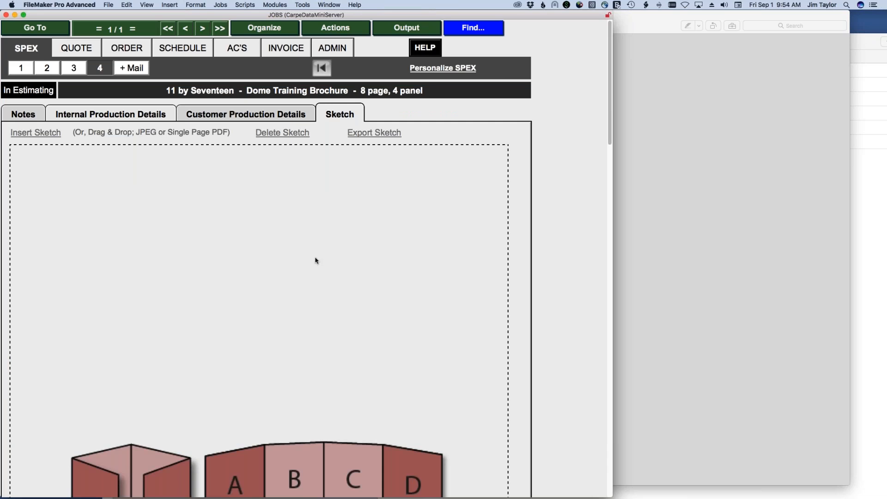
pyautogui.scroll(-5, 305, 333)
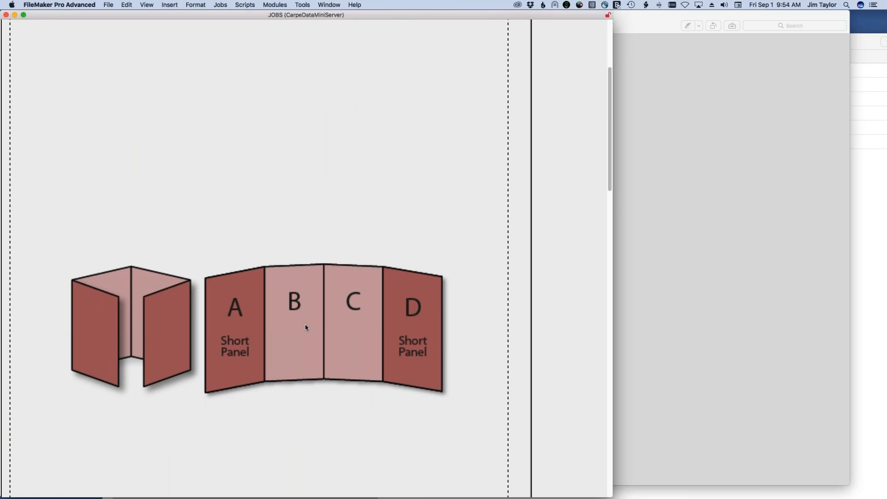
pyautogui.scroll(5, 305, 327)
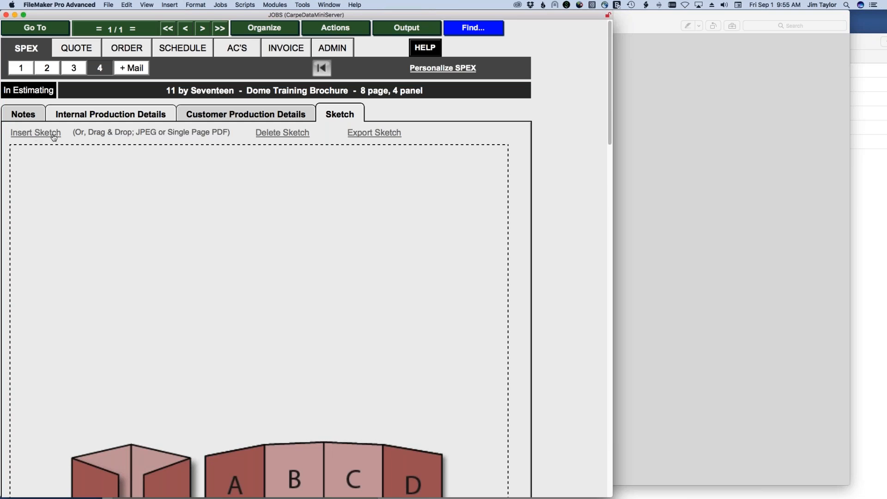
pyautogui.click(283, 133)
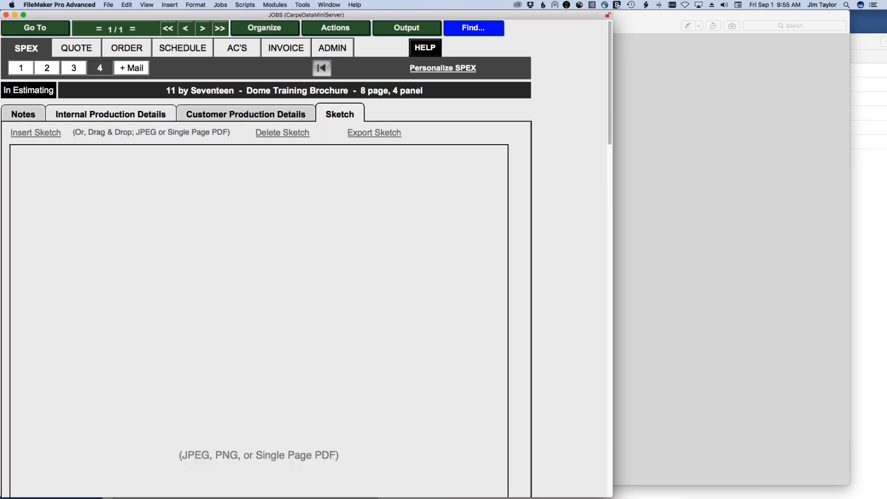
# Insert drawing.jpg from the Desktop as the sketch and return to the job notes
pyautogui.click(35, 134)
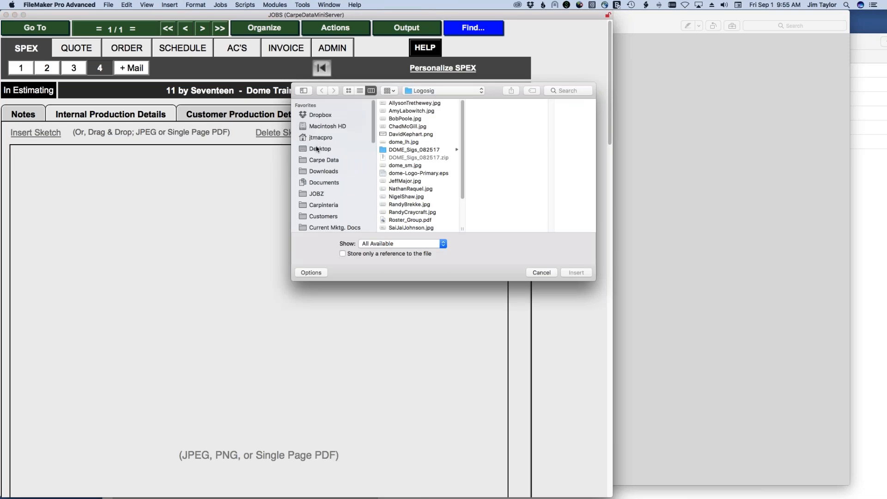
pyautogui.click(317, 150)
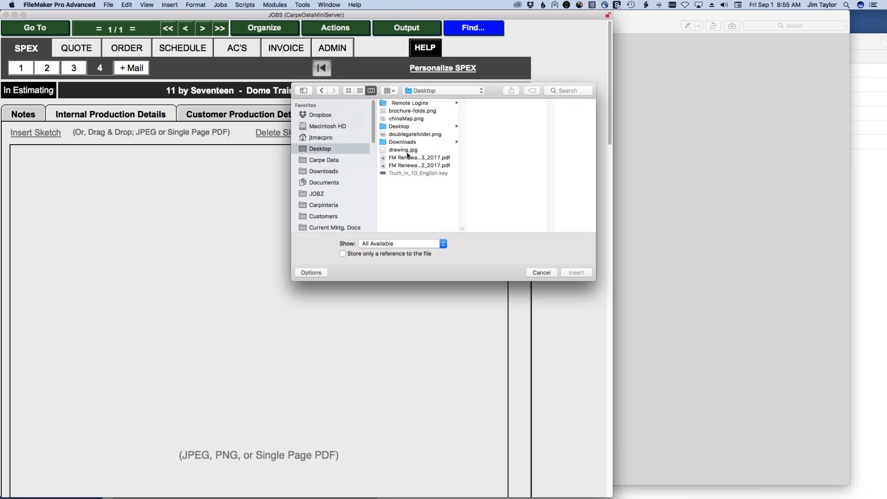
pyautogui.click(403, 150)
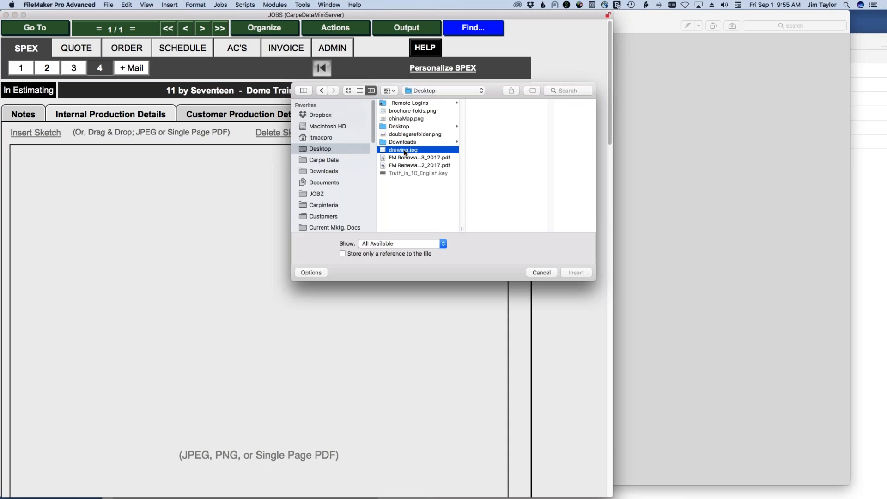
pyautogui.click(576, 273)
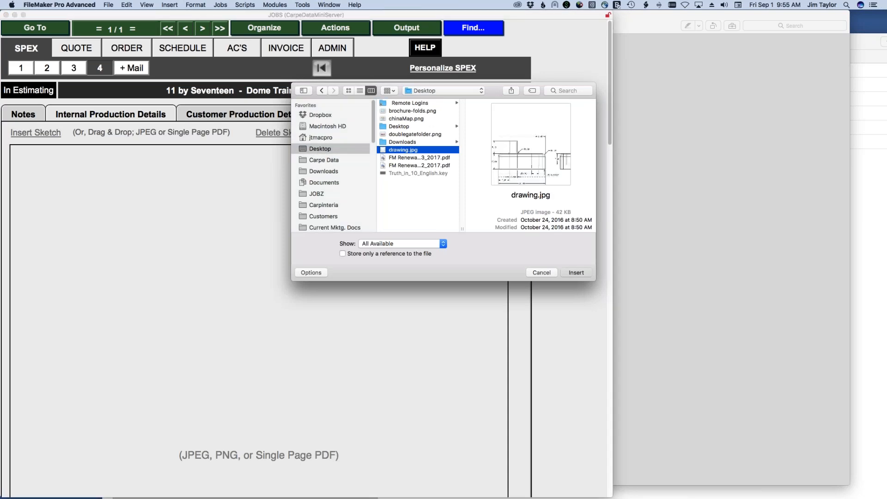
pyautogui.scroll(-10, 345, 373)
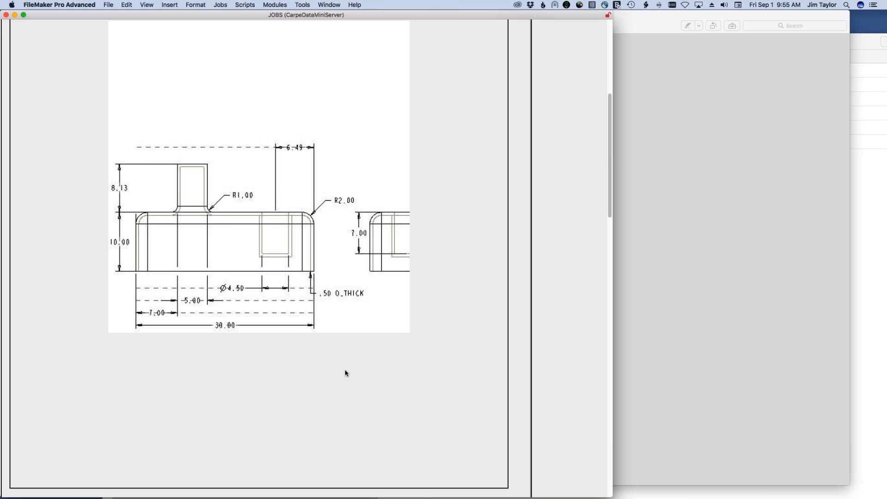
pyautogui.scroll(10, 346, 373)
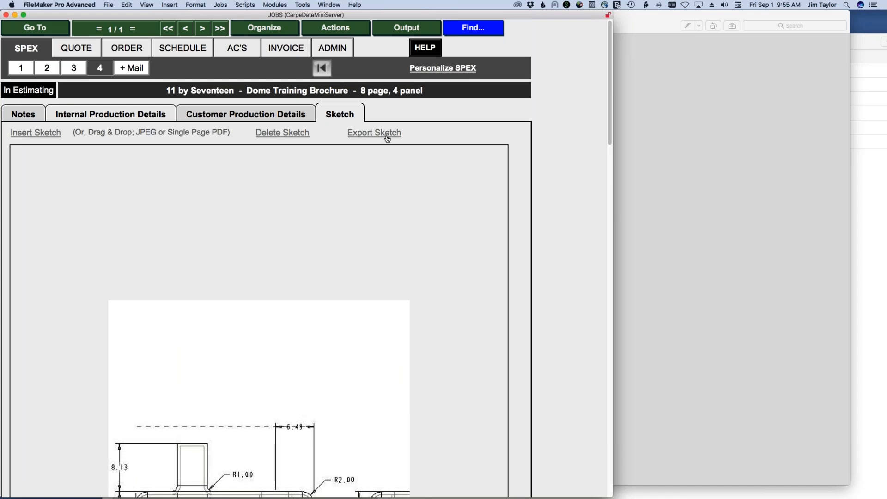
pyautogui.click(31, 116)
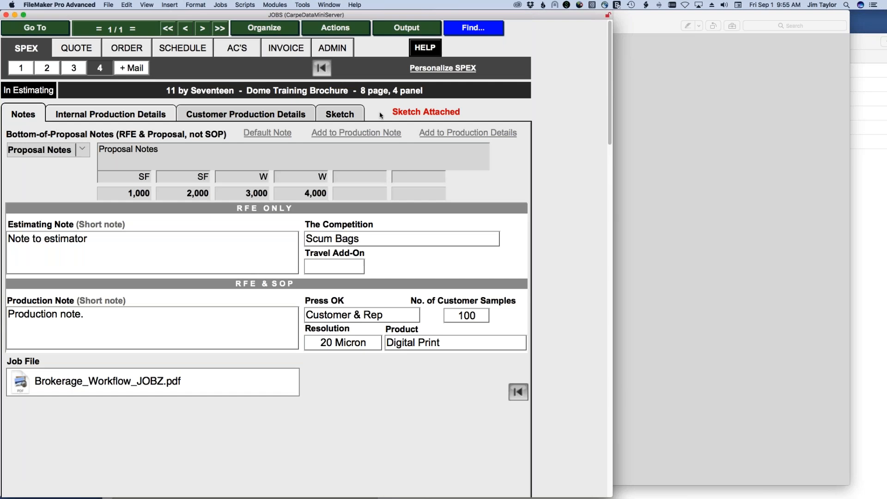
# Review the internal and customer production details, then return to the job notes
pyautogui.click(103, 118)
pyautogui.click(124, 192)
pyautogui.scroll(-12, 125, 194)
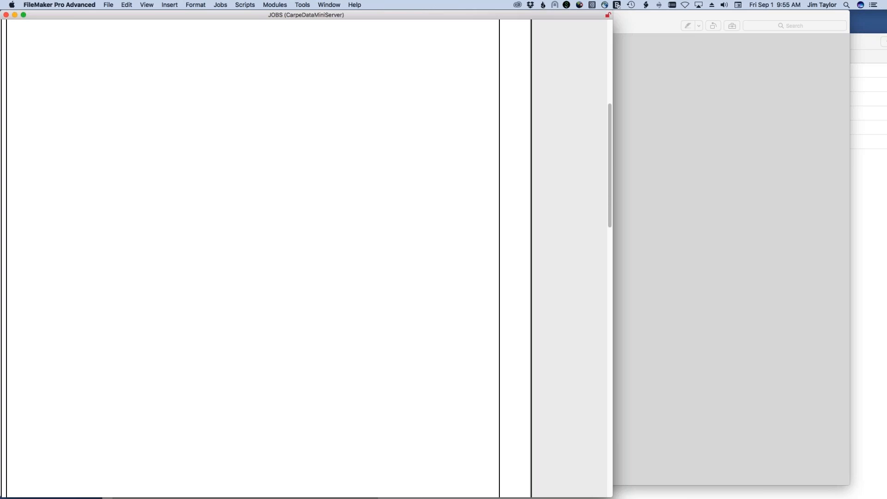
pyautogui.scroll(-6, 126, 194)
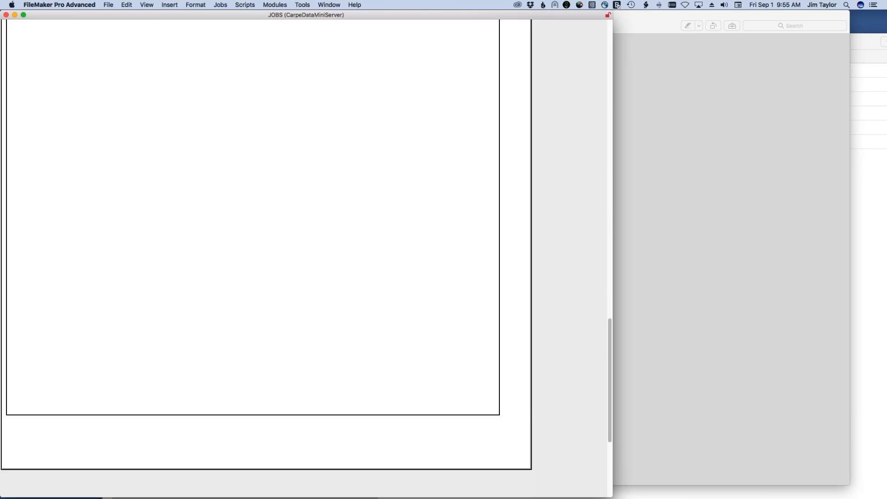
pyautogui.scroll(18, 122, 196)
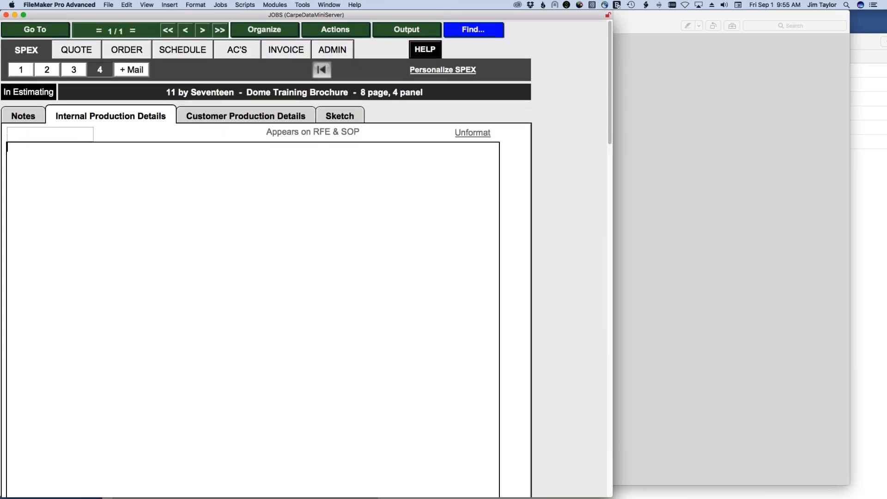
pyautogui.click(222, 117)
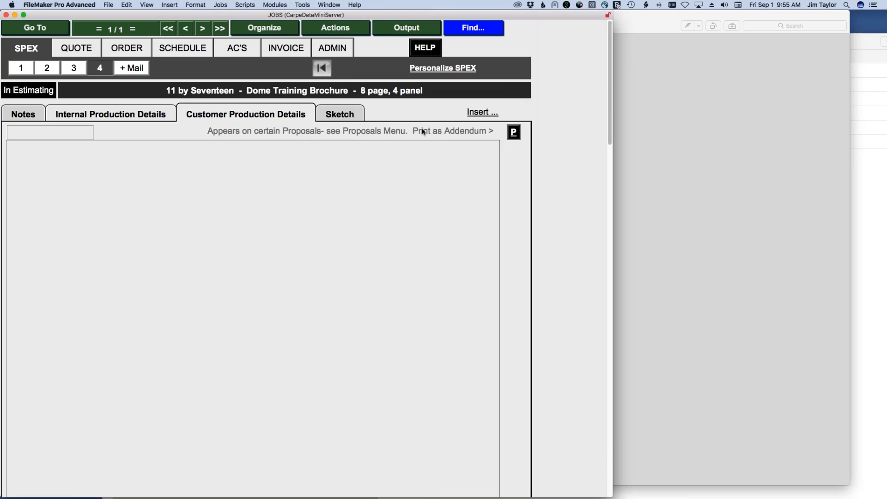
pyautogui.click(130, 115)
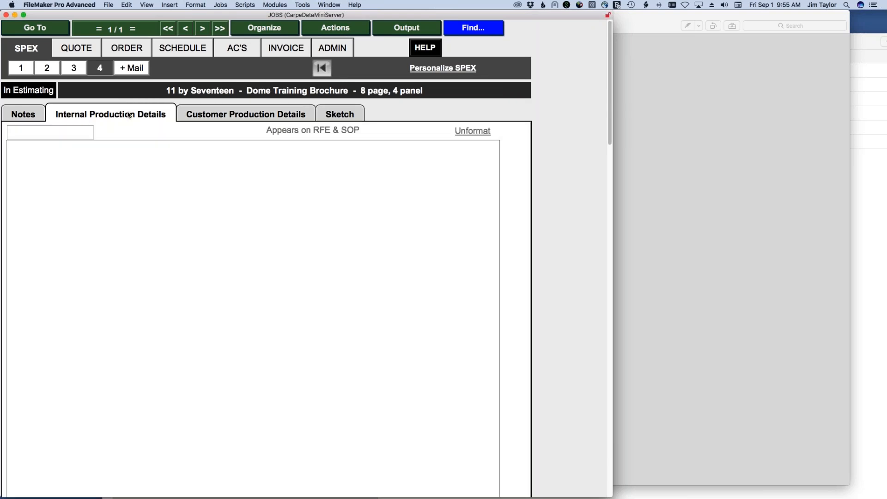
pyautogui.click(234, 114)
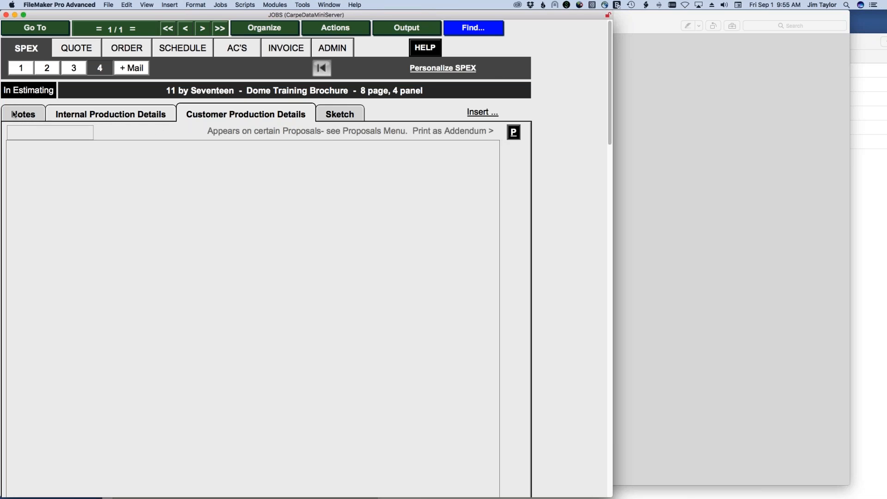
pyautogui.click(131, 209)
pyautogui.scroll(-13, 132, 209)
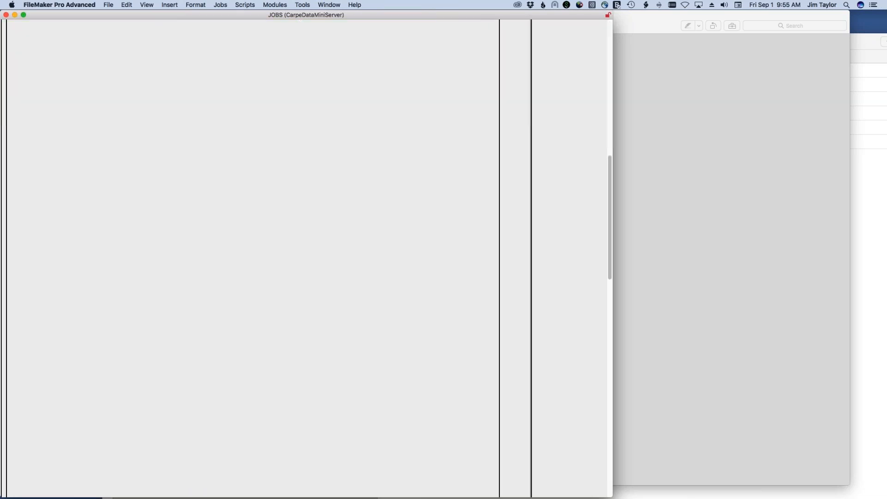
pyautogui.scroll(13, 24, 62)
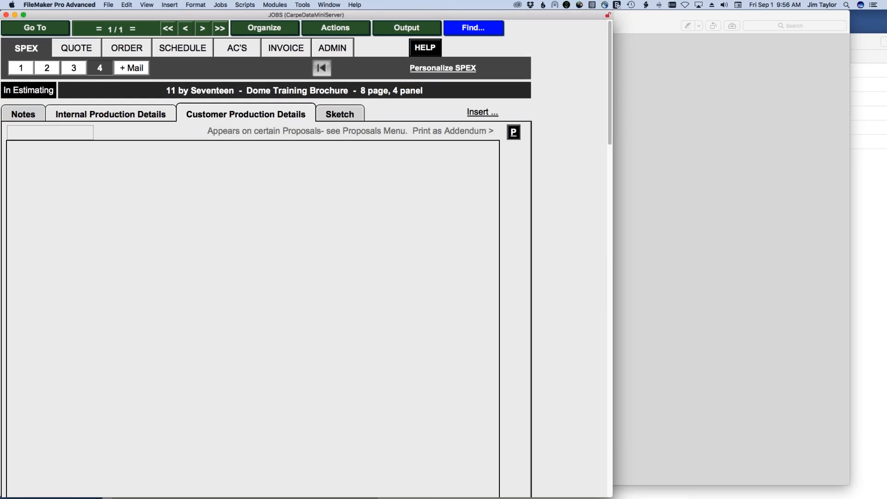
pyautogui.click(24, 117)
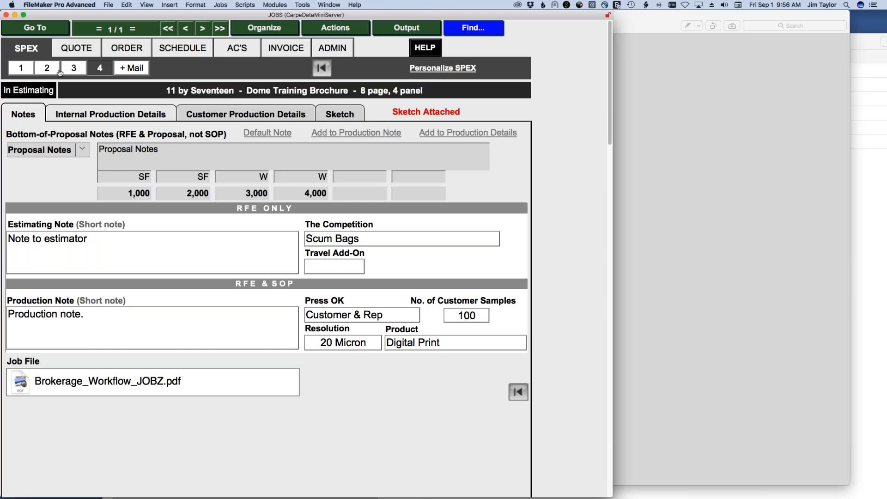
# Look over the mailing estimate options and the notes help, then go back to the notes
pyautogui.click(138, 69)
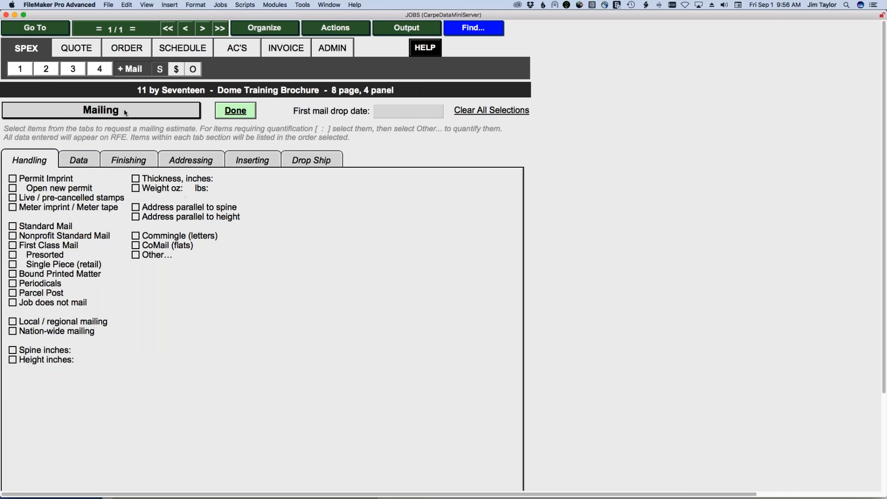
pyautogui.click(98, 69)
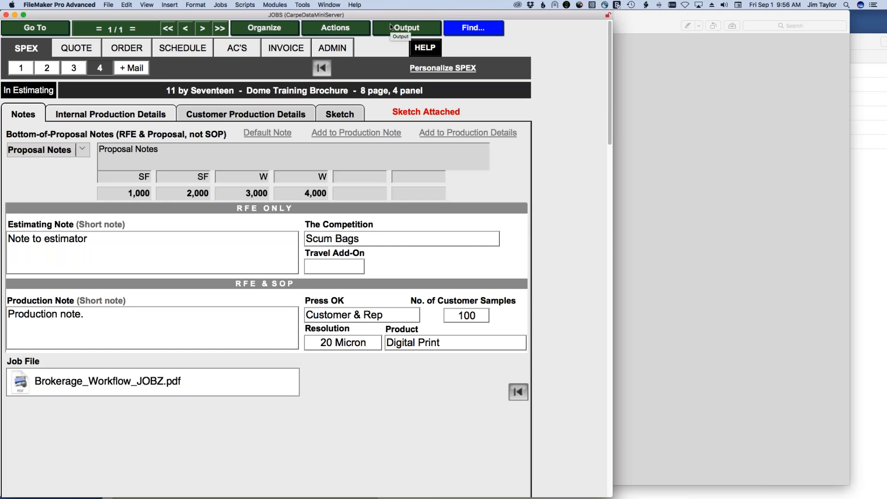
pyautogui.click(422, 49)
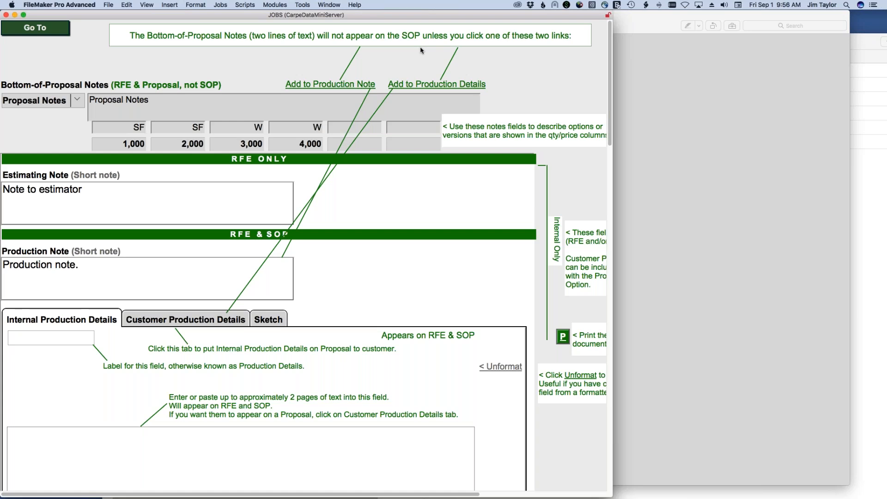
pyautogui.click(49, 29)
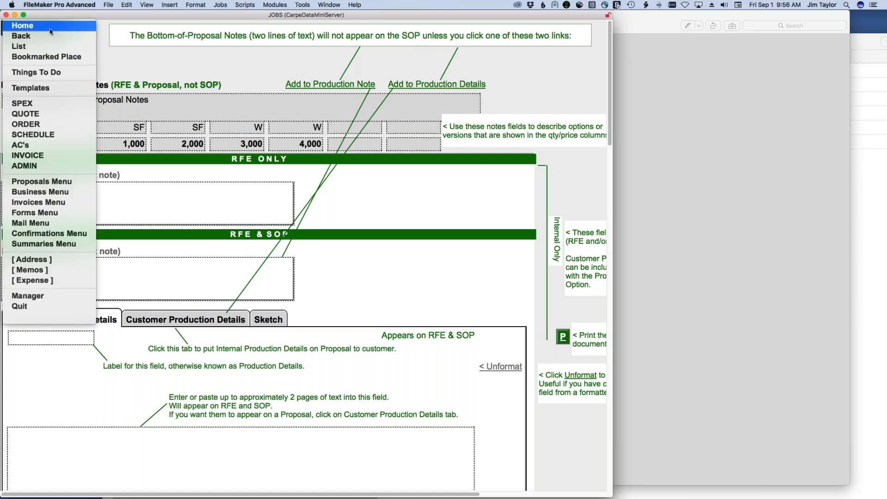
pyautogui.click(49, 38)
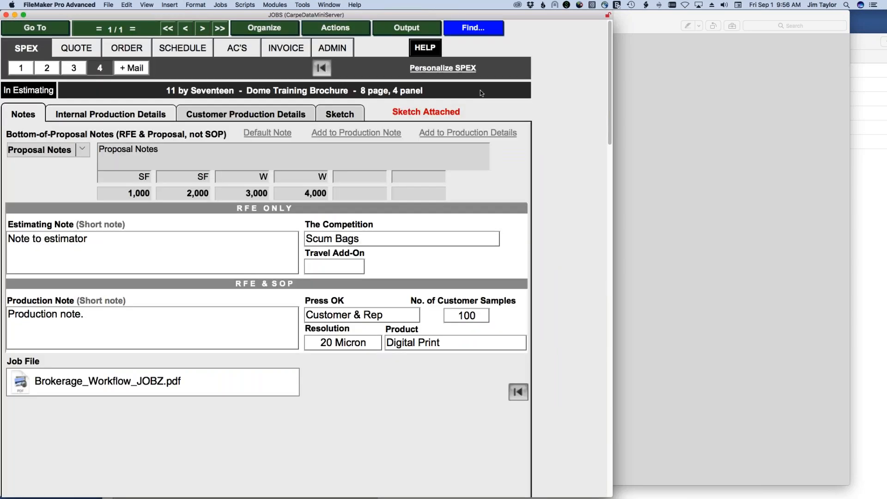
# Start Email RFE and clear suppliers 24/7 Direct Mail, 3-Day Digital and 24 Seven Trade Printers
pyautogui.click(392, 29)
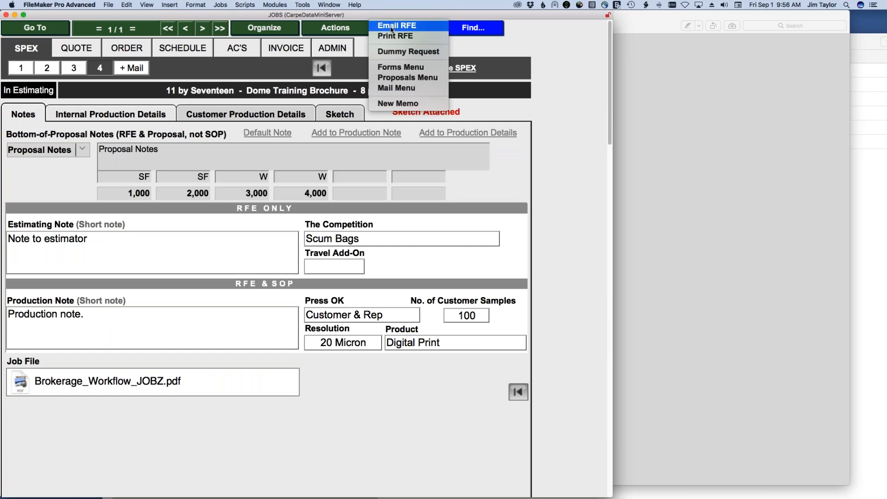
pyautogui.click(392, 30)
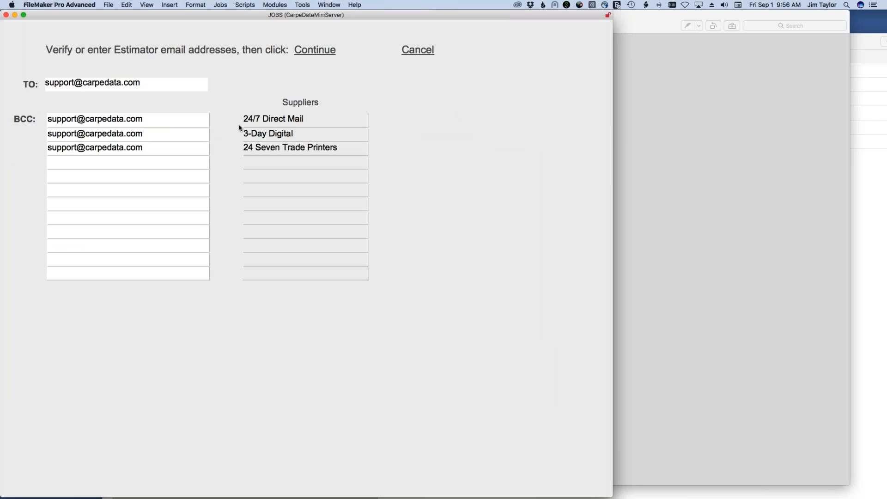
pyautogui.click(255, 122)
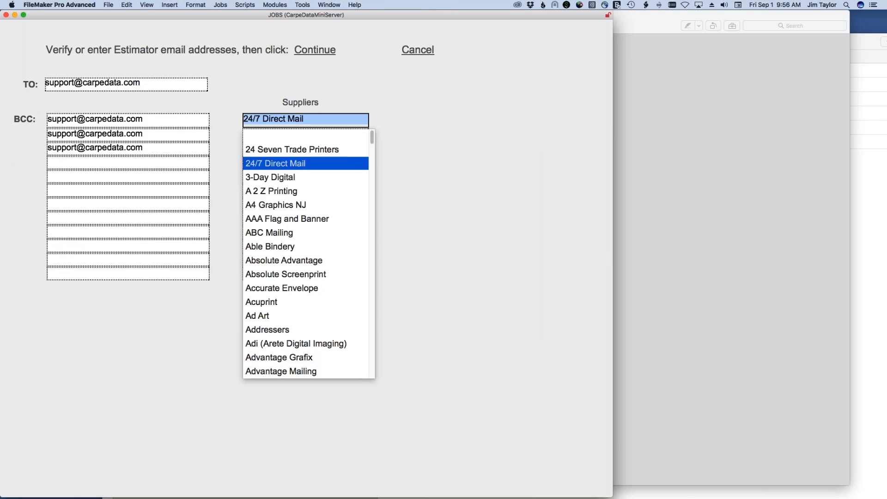
pyautogui.press('BackSpace')
pyautogui.click(264, 137)
pyautogui.press('BackSpace')
pyautogui.click(263, 148)
pyautogui.press('BackSpace')
# Delete all three BCC addresses and continue to the Request For Estimate preview
pyautogui.click(162, 149)
pyautogui.press('BackSpace')
pyautogui.click(154, 135)
pyautogui.press('BackSpace')
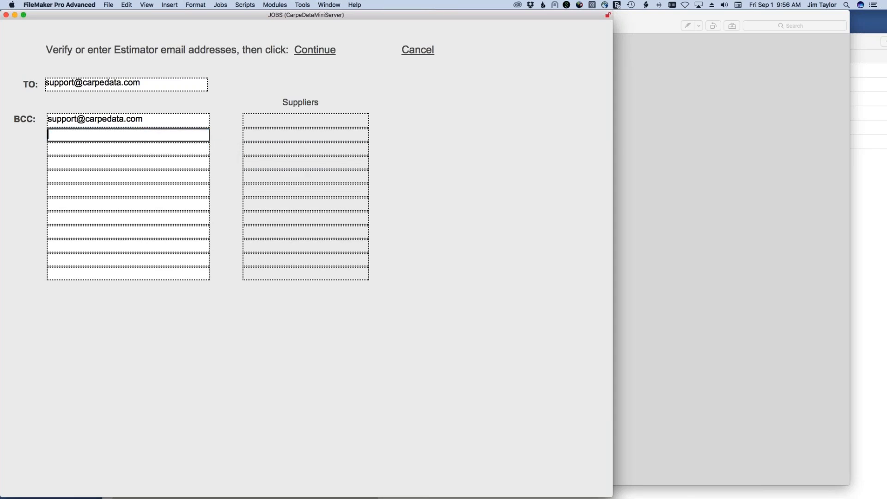
pyautogui.click(154, 119)
pyautogui.press('BackSpace')
pyautogui.click(192, 102)
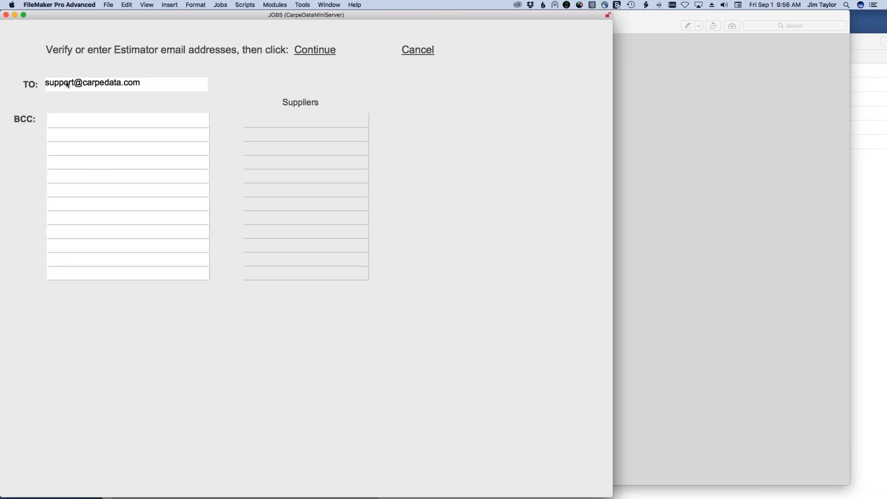
pyautogui.click(314, 52)
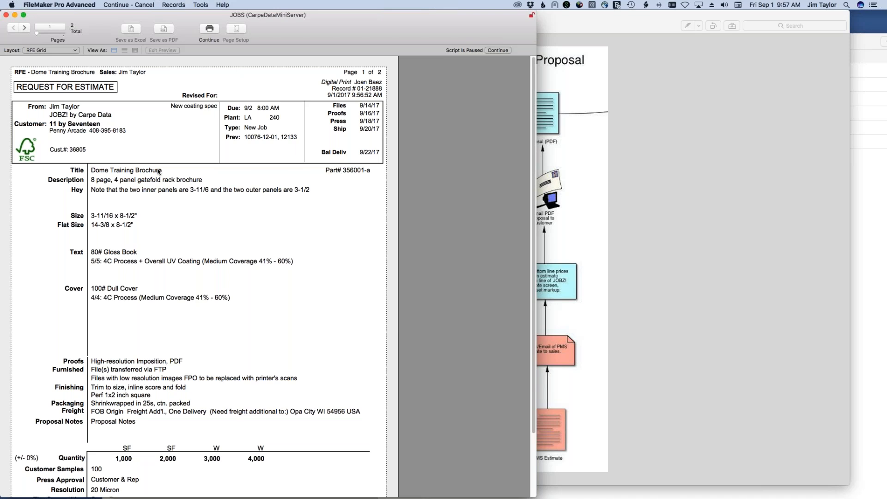
# Scroll the Dome Training Brochure RFE preview to its sketch page, then let the script continue
pyautogui.scroll(-3, 159, 171)
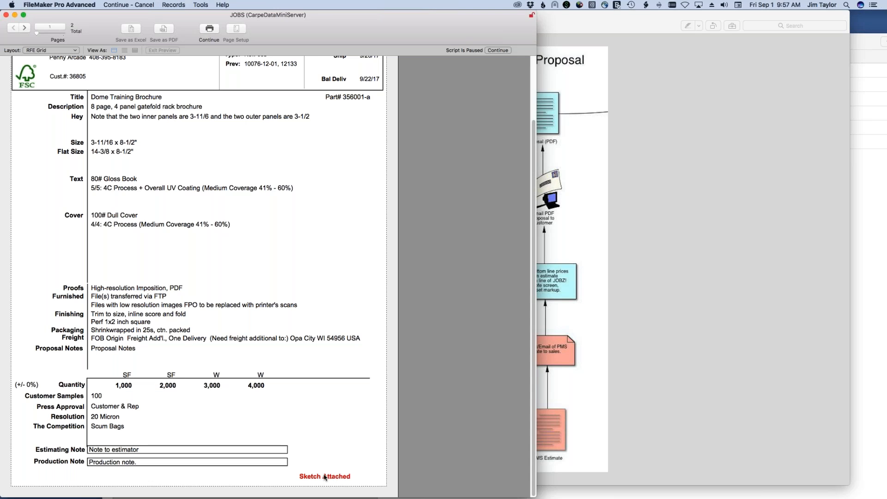
pyautogui.click(24, 28)
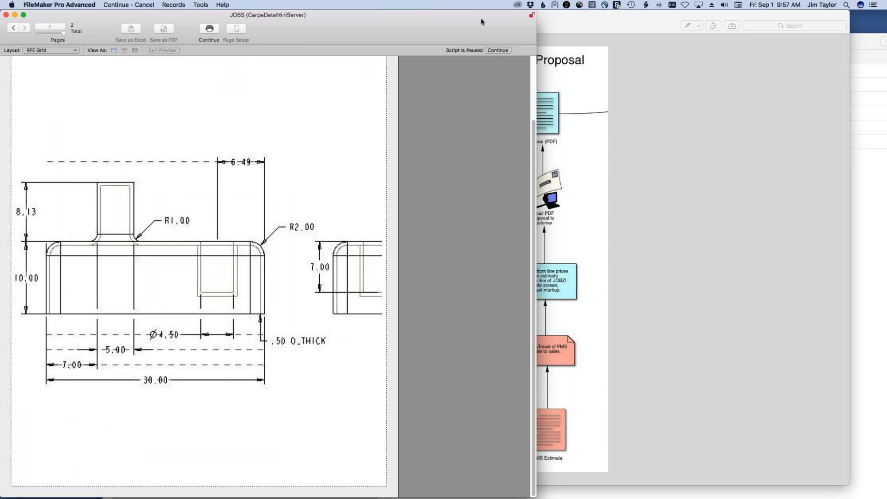
pyautogui.click(498, 50)
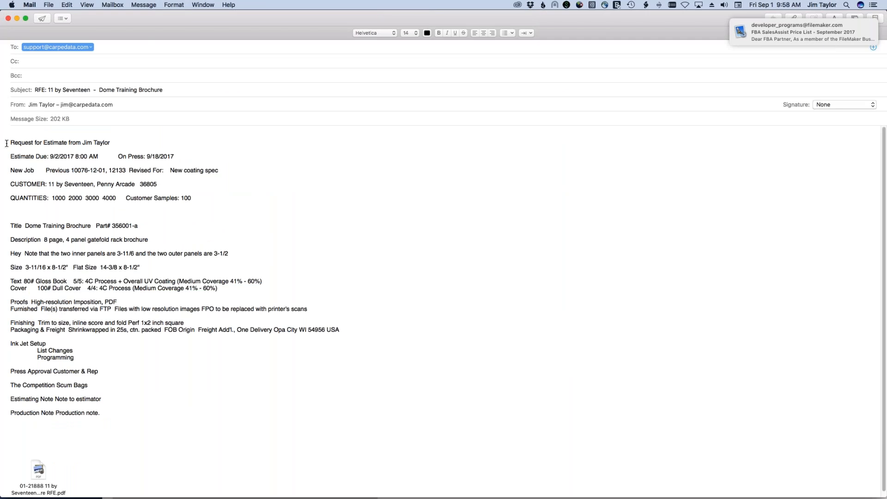
# Review the drafted RFE email body in Mail and select the attached RFE PDF
pyautogui.moveTo(7, 142); pyautogui.dragTo(206, 426)
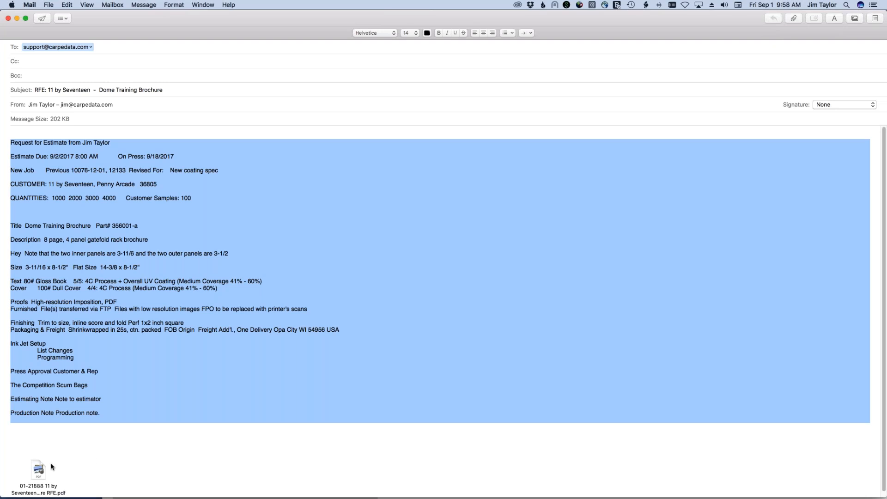
pyautogui.click(33, 471)
# Open the RFE PDF in Preview, check pages 2 and 1, close it, and return to FileMaker
pyautogui.doubleClick(32, 470)
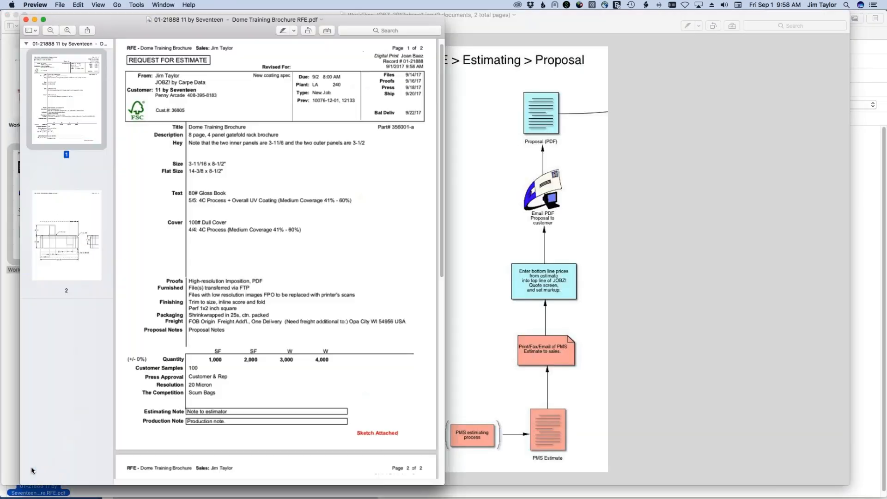
pyautogui.click(81, 226)
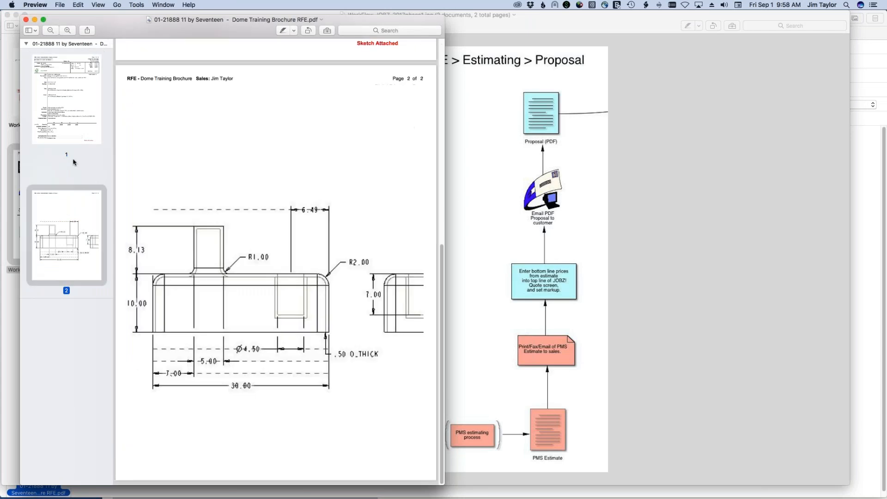
pyautogui.click(72, 105)
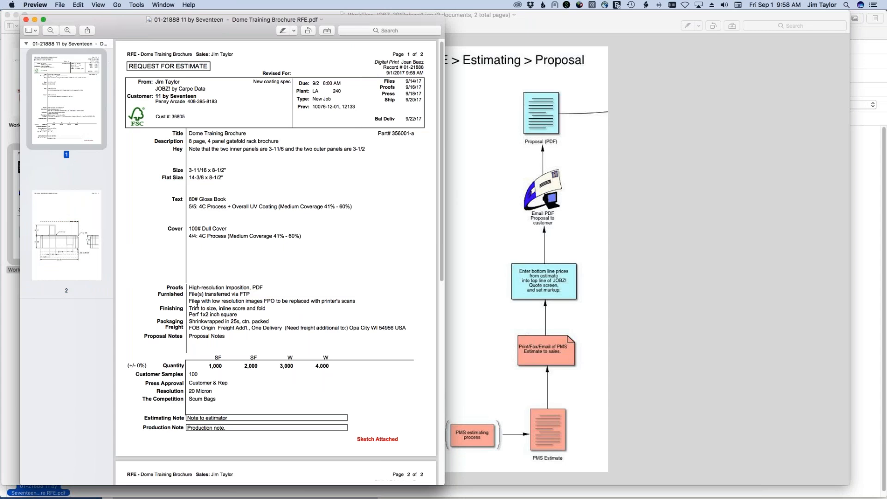
pyautogui.click(26, 20)
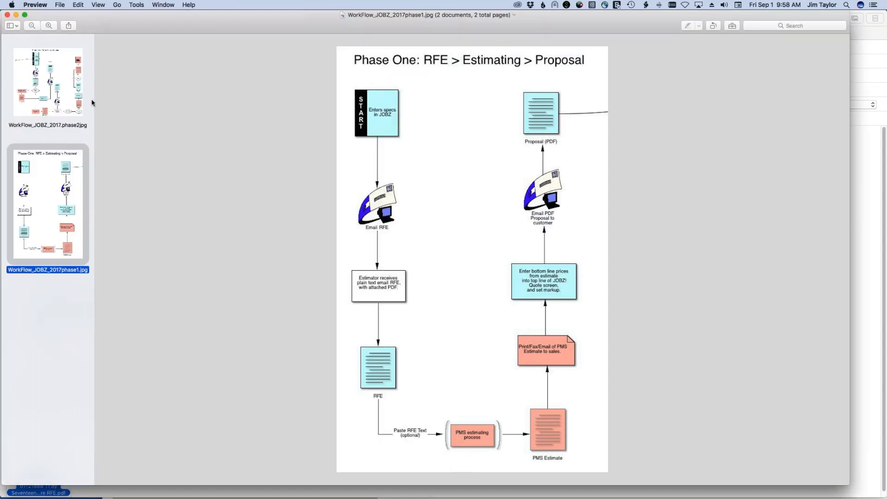
pyautogui.click(279, 487)
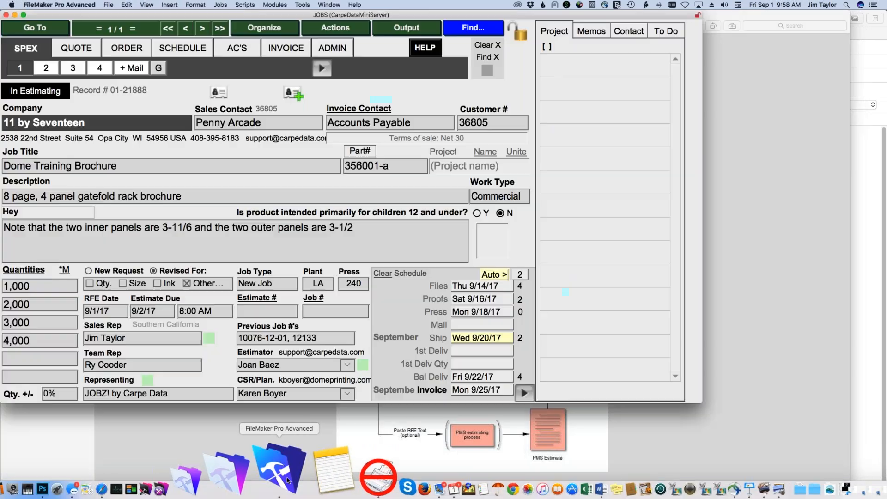
# Run Output > Email RFE for the Dome Training Brochure job and continue past the preview
pyautogui.click(382, 250)
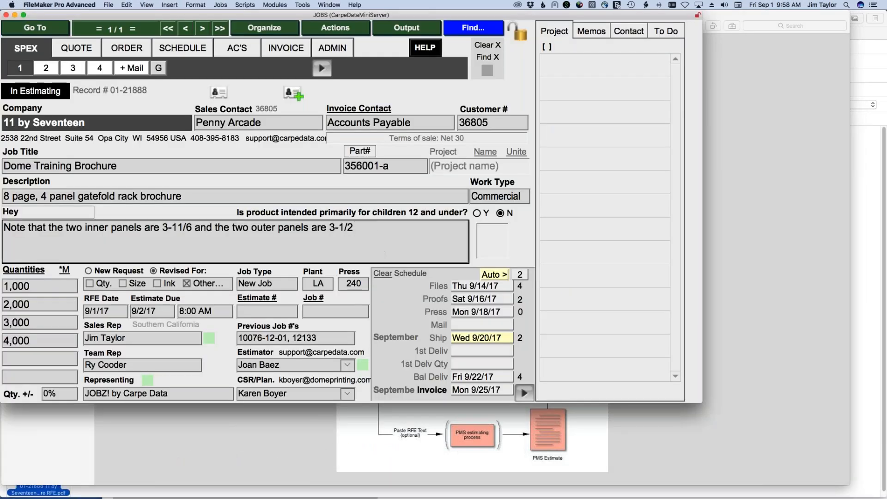
pyautogui.click(408, 27)
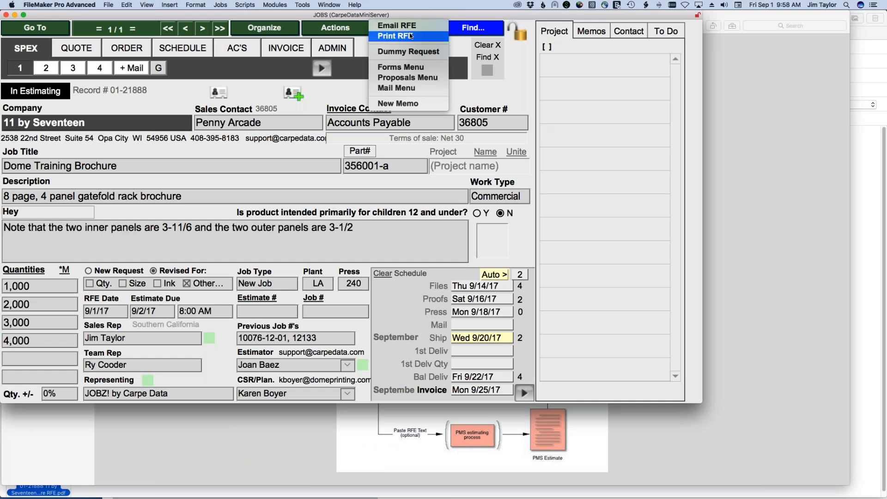
pyautogui.click(409, 27)
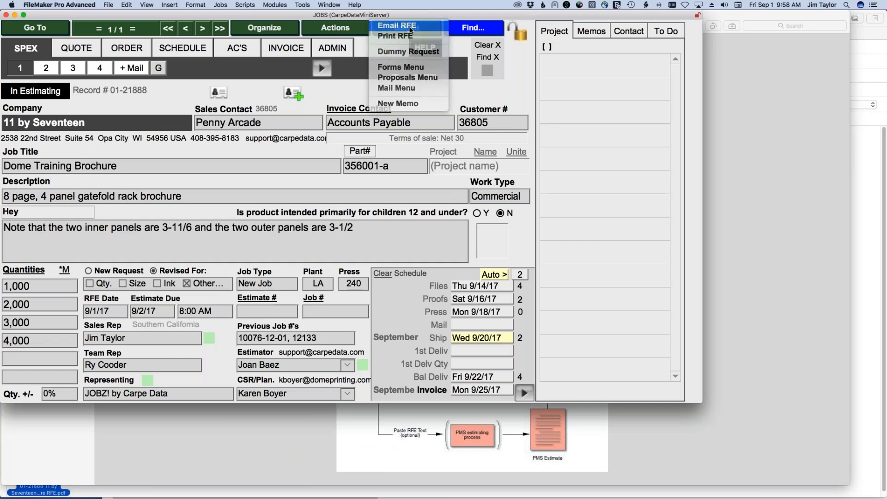
pyautogui.click(324, 54)
pyautogui.click(498, 51)
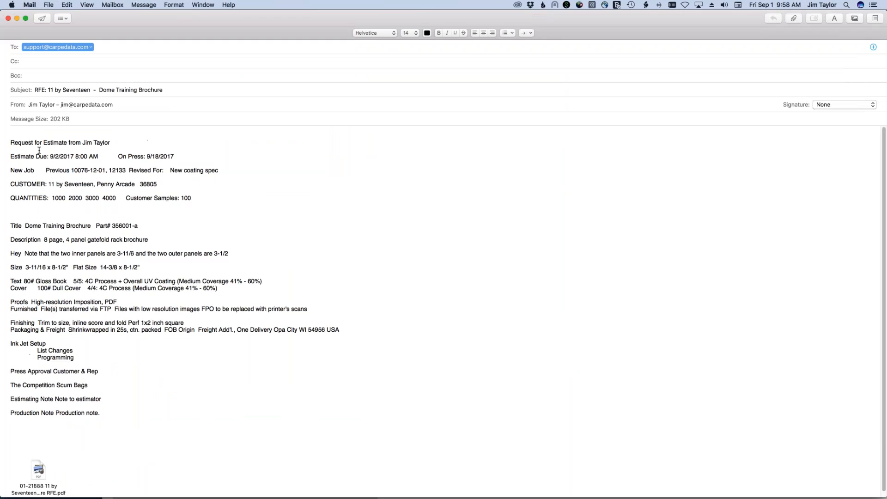
# Send the RFE email with its attached PDF from Mail
pyautogui.moveTo(10, 142); pyautogui.dragTo(111, 364)
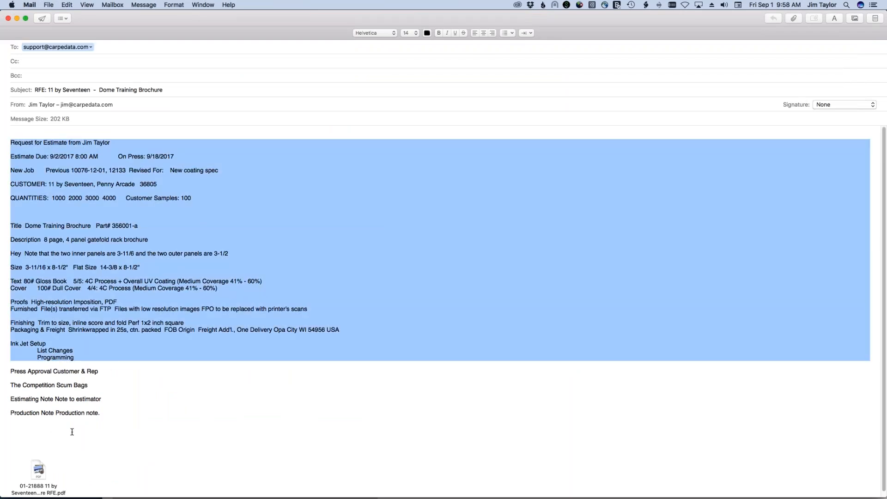
pyautogui.click(46, 19)
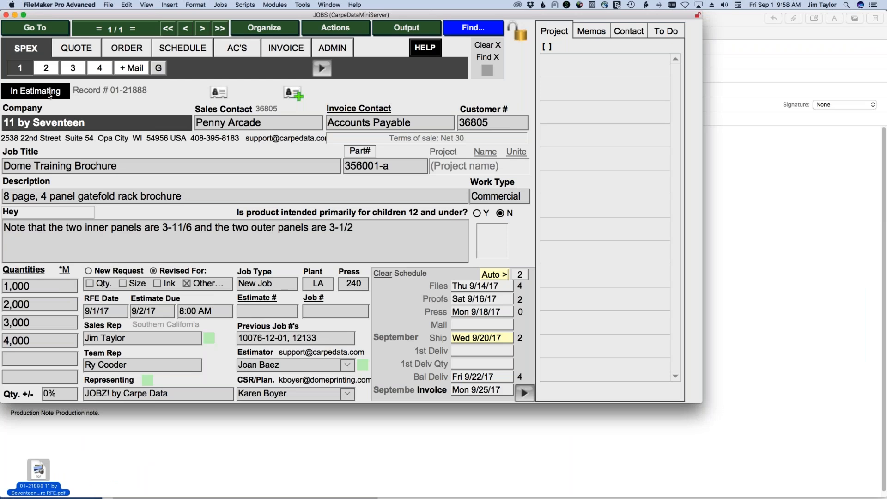
# Go to Manager Home and narrow the job list to the four jobs dated today
pyautogui.click(46, 28)
pyautogui.click(45, 27)
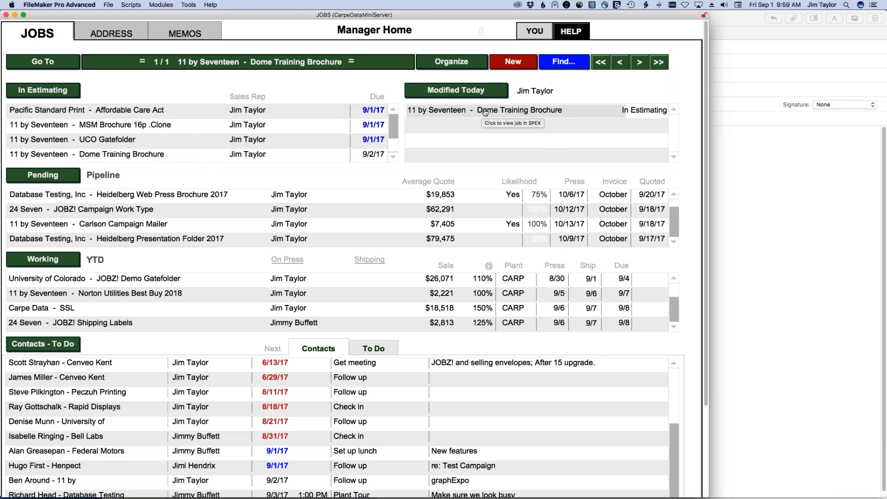
pyautogui.click(488, 92)
pyautogui.click(489, 97)
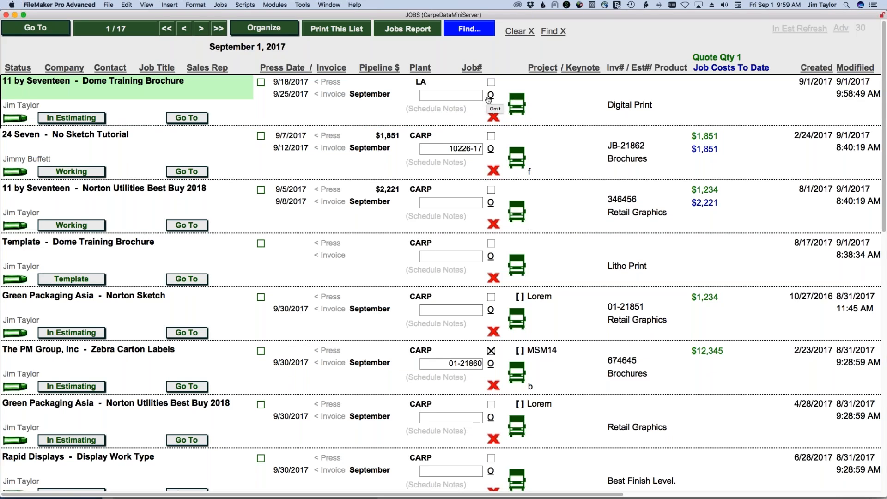
pyautogui.click(259, 29)
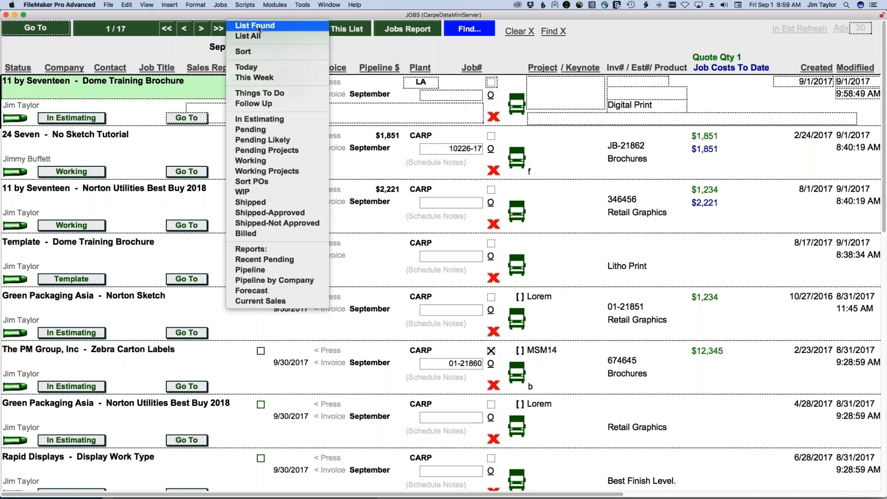
pyautogui.click(247, 66)
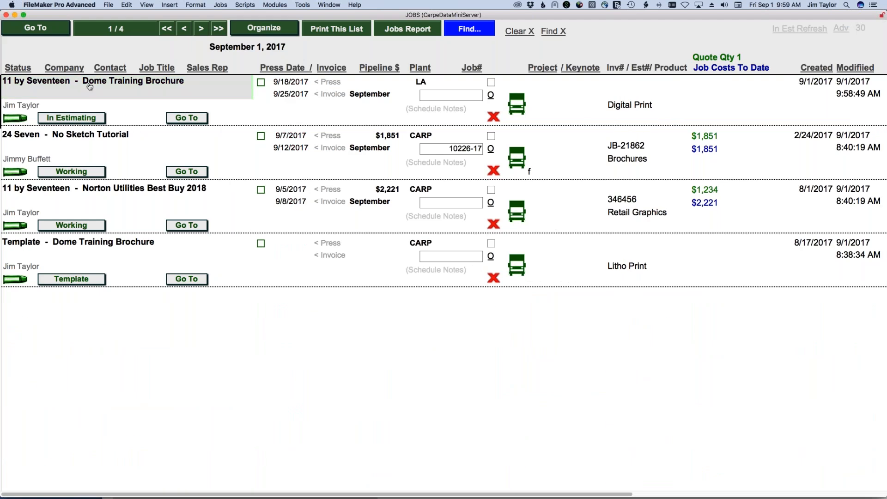
# Open the Dome Training Brochure job and page through its details pages 2, 3, 4 and 1
pyautogui.click(104, 83)
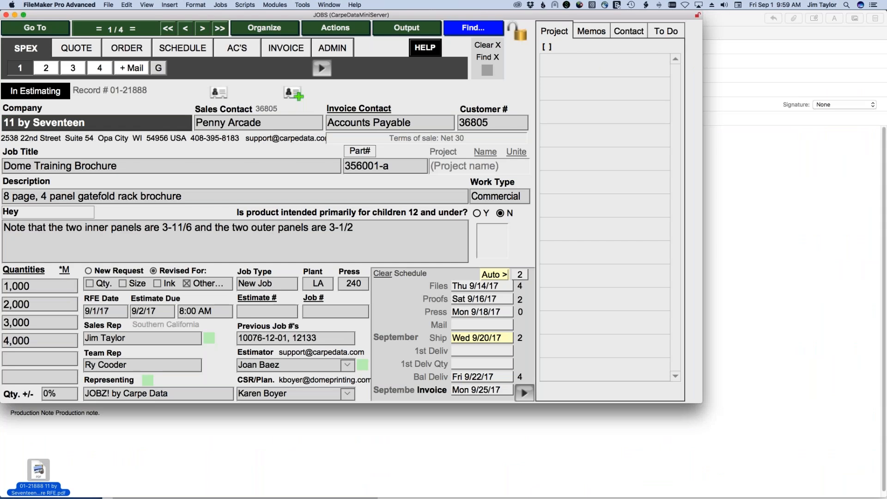
pyautogui.click(104, 67)
pyautogui.click(116, 28)
pyautogui.click(322, 69)
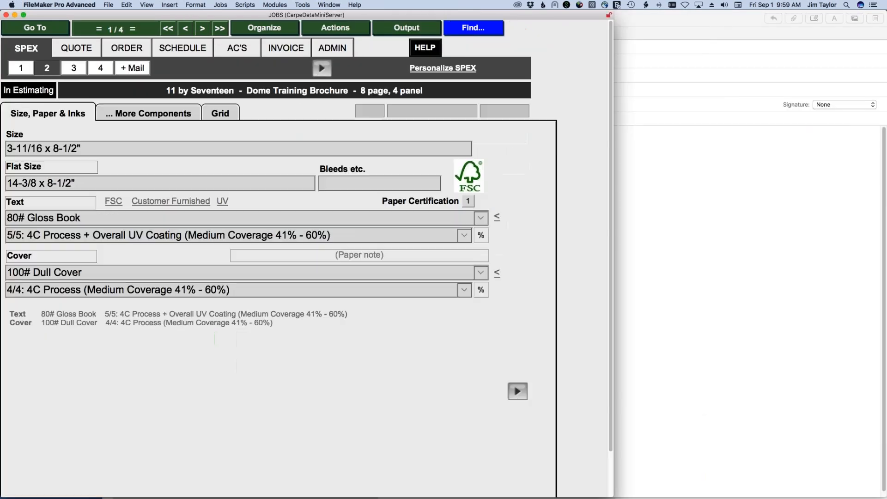
pyautogui.click(322, 68)
pyautogui.click(322, 68)
pyautogui.click(322, 68)
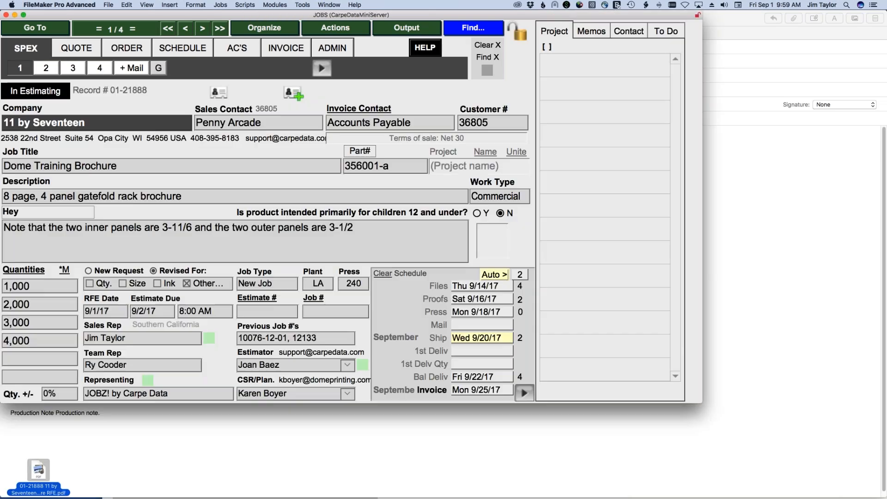
pyautogui.click(430, 27)
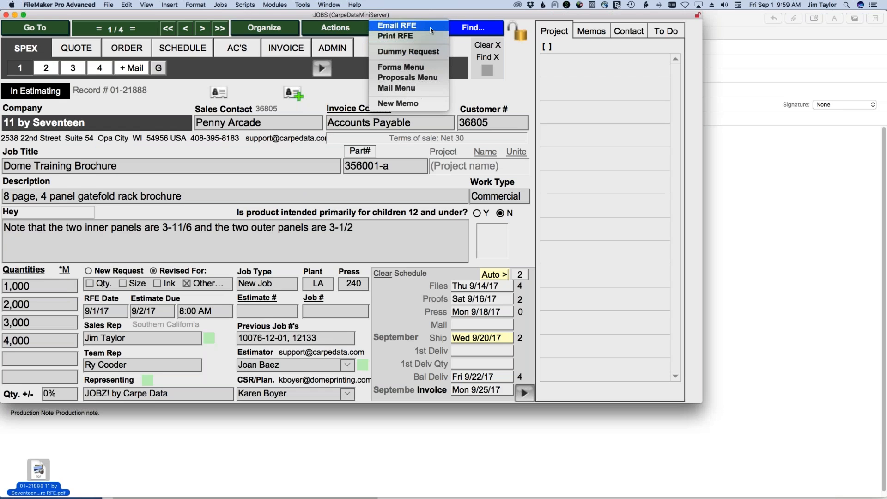
# Generate the Dome Training Brochure Dummy Request and tick copies to Customer and Production
pyautogui.click(432, 52)
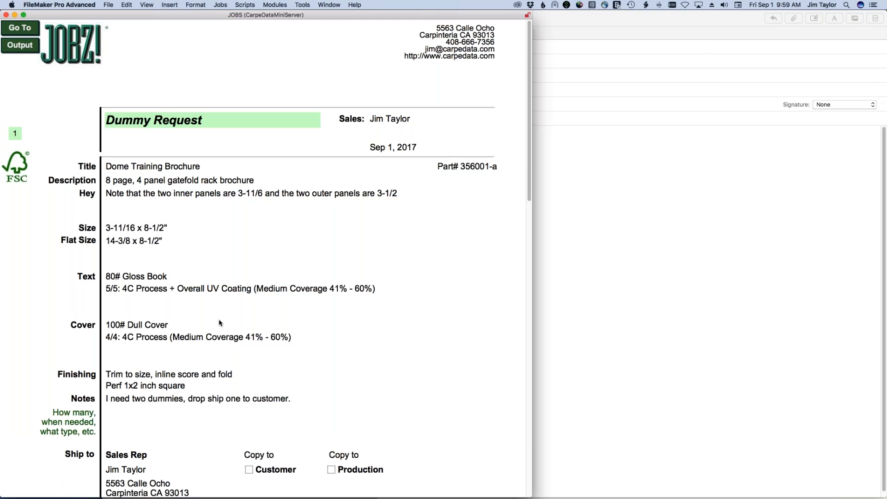
pyautogui.click(136, 412)
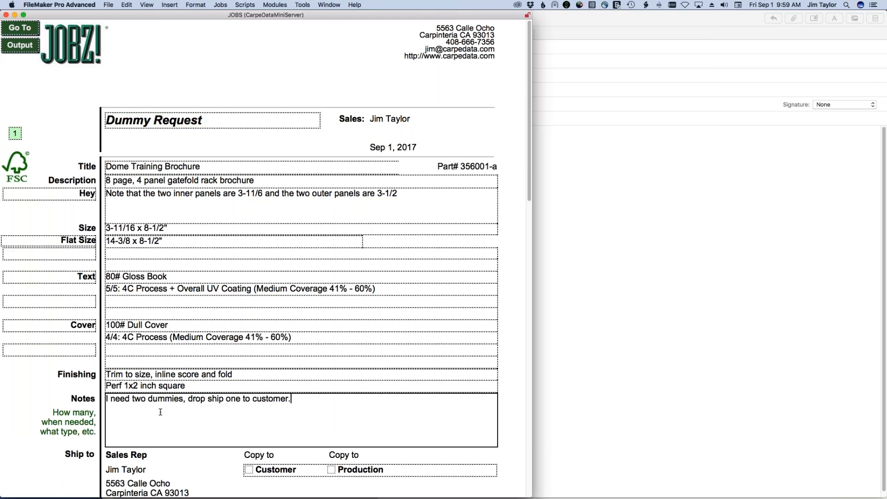
pyautogui.moveTo(296, 399); pyautogui.dragTo(99, 391)
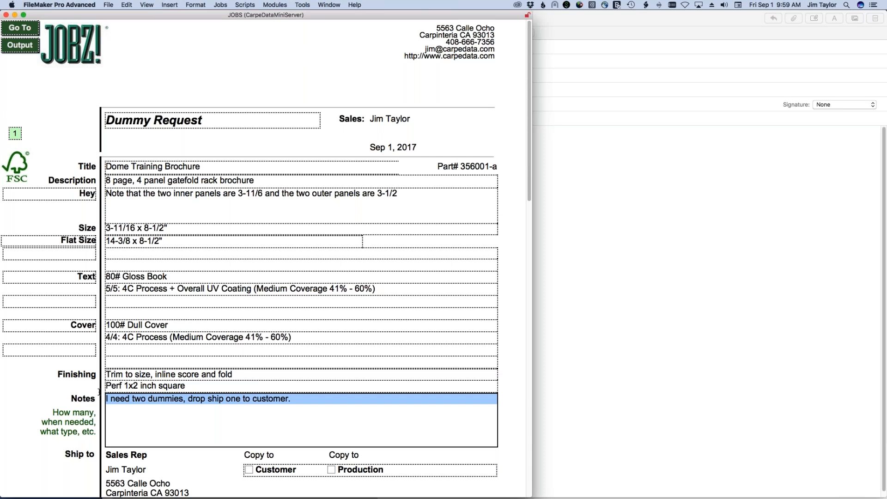
pyautogui.scroll(-5, 234, 344)
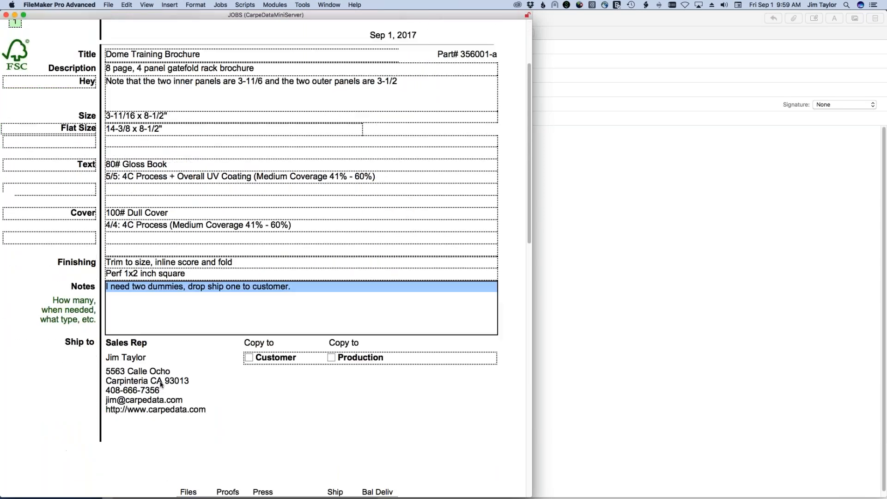
pyautogui.click(249, 323)
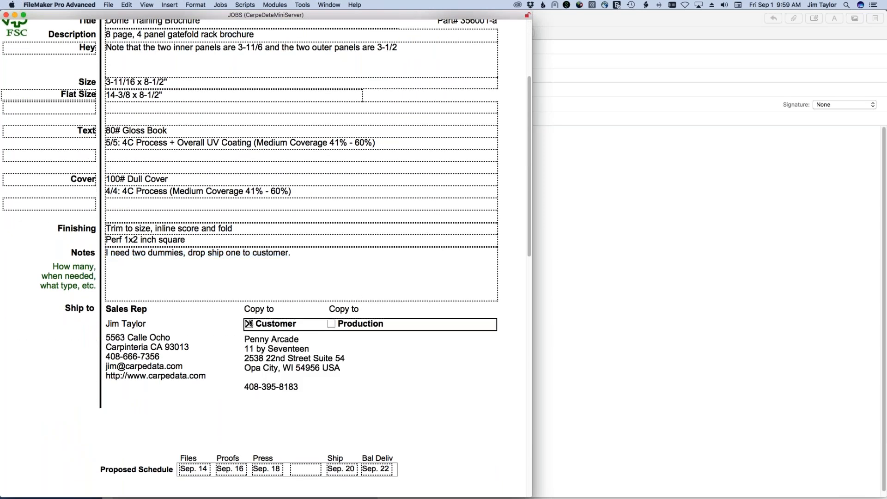
pyautogui.click(331, 324)
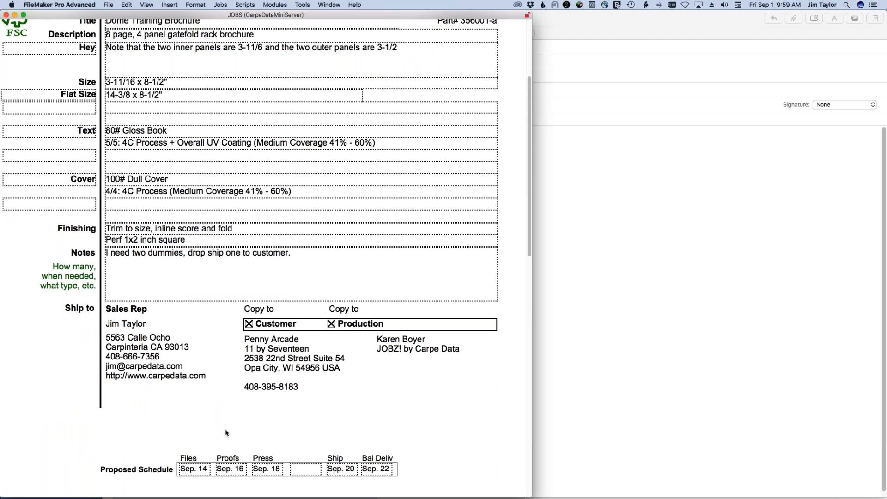
pyautogui.scroll(-6, 224, 351)
pyautogui.scroll(-6, 224, 351)
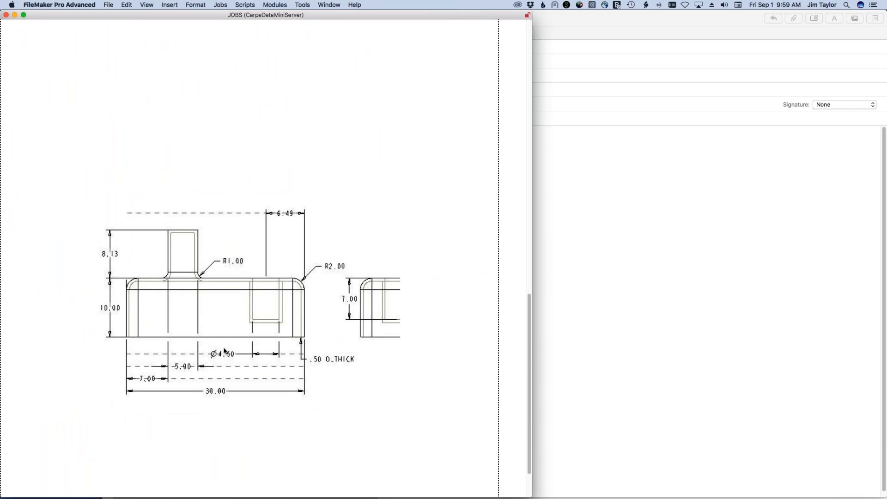
pyautogui.scroll(15, 225, 351)
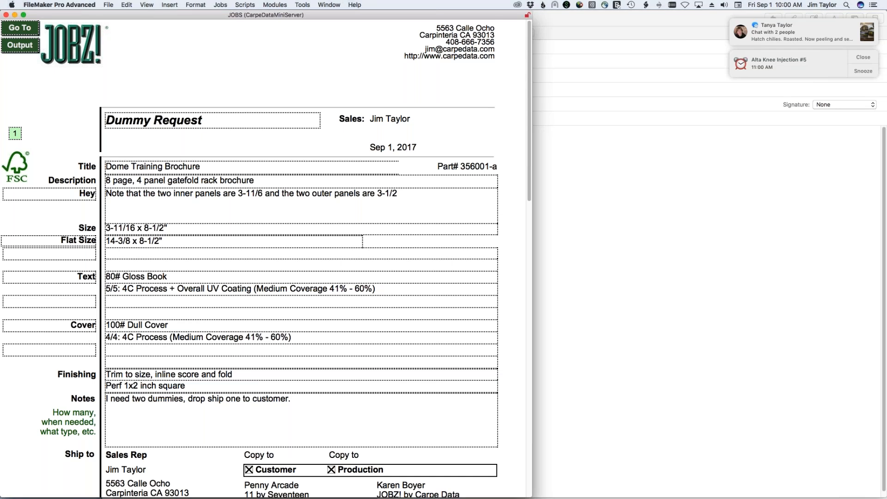
# Choose Email PDF To for the Dummy Request, outputting just this one job
pyautogui.click(20, 27)
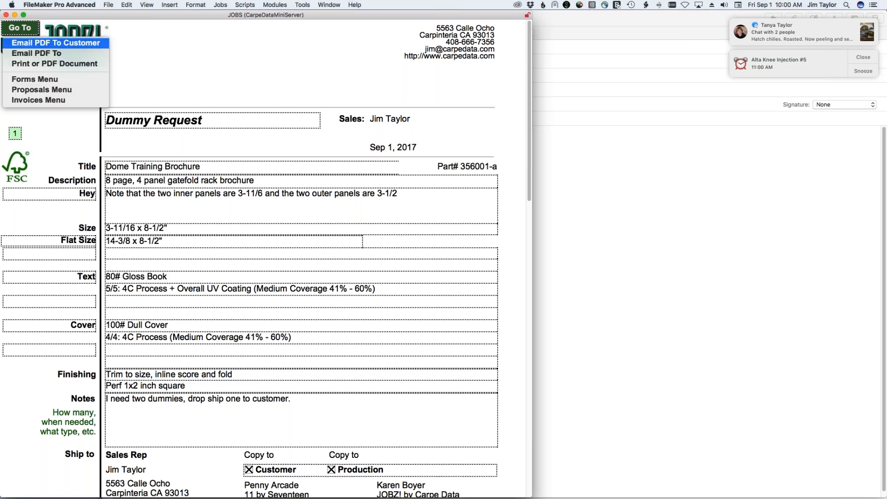
pyautogui.click(27, 54)
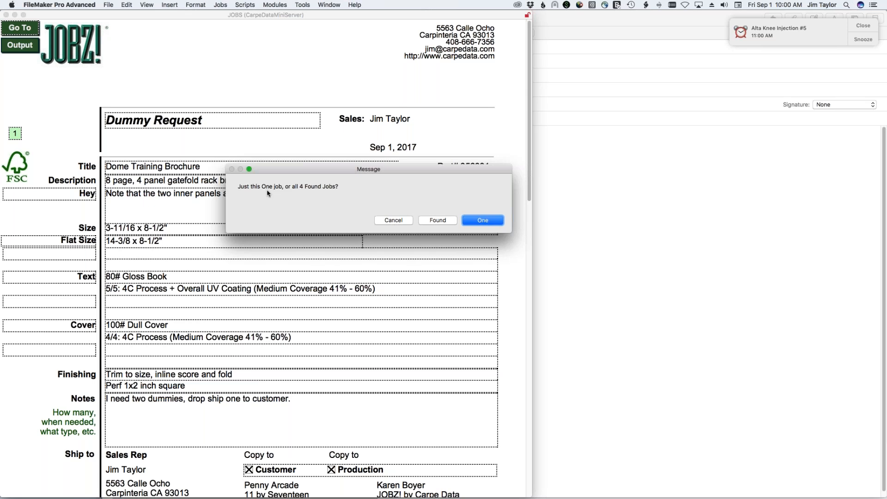
pyautogui.click(489, 222)
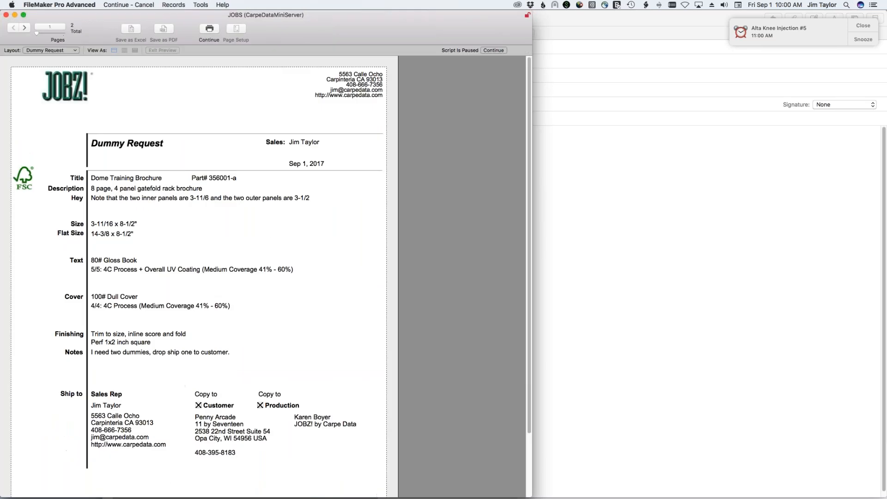
# Send the Dummy Request PDF email to the rep's own address
pyautogui.click(493, 50)
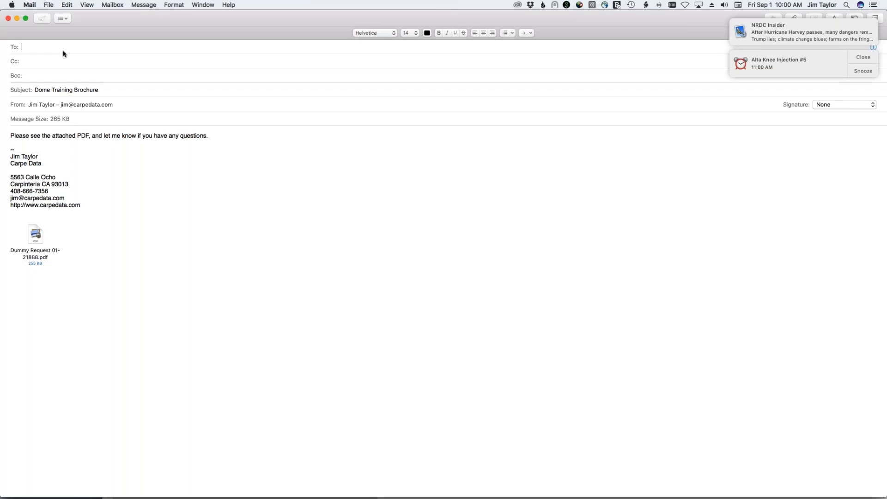
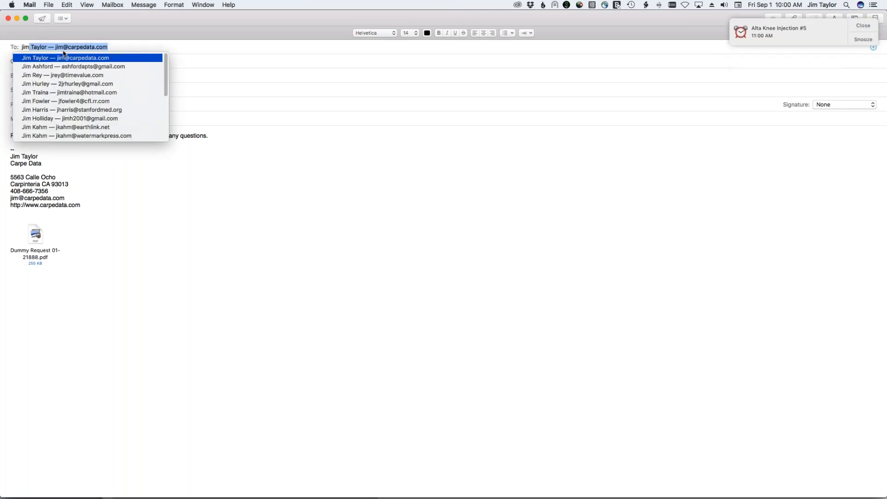
pyautogui.press('Return')
pyautogui.moveTo(40, 241)
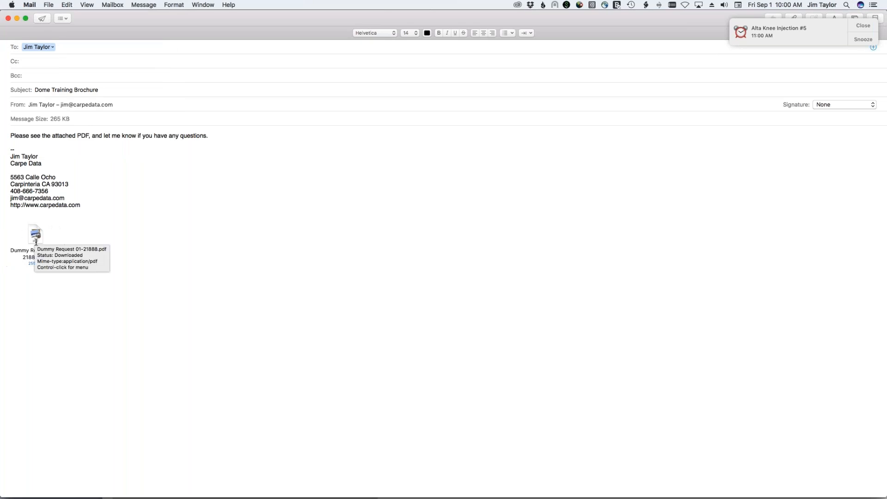
pyautogui.click(42, 18)
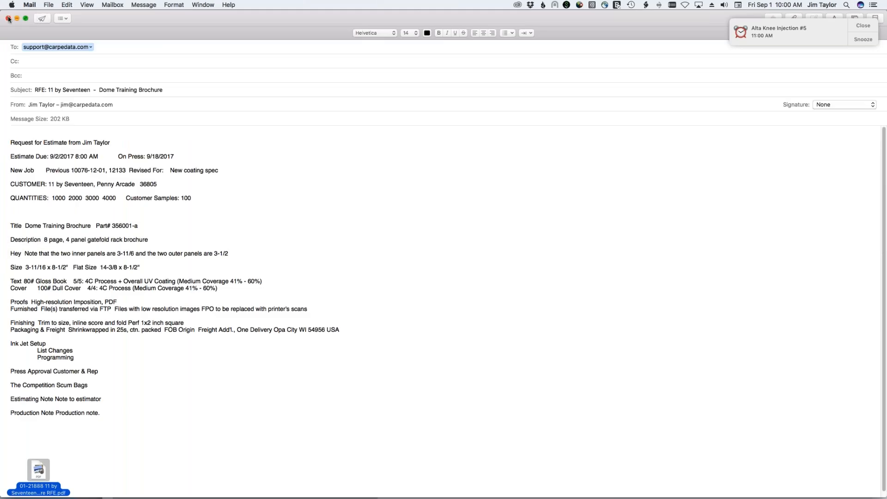
# Discard the leftover RFE draft without saving and send the remaining China draft
pyautogui.click(9, 19)
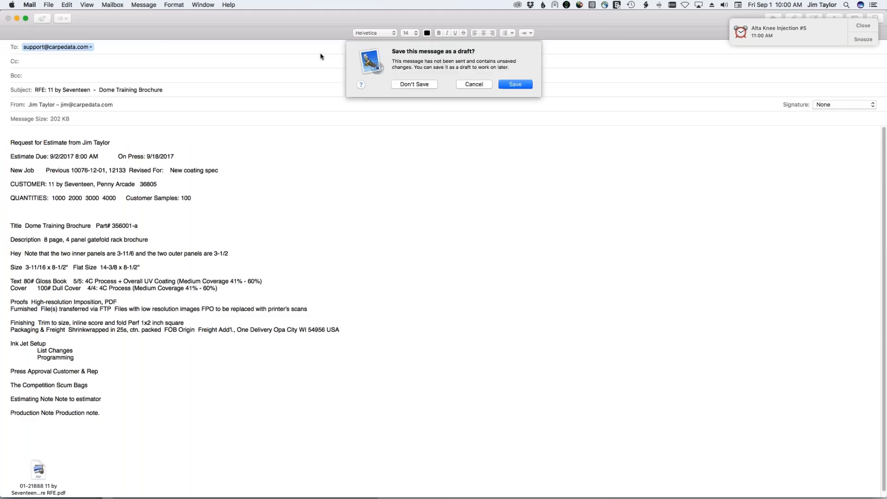
pyautogui.click(402, 85)
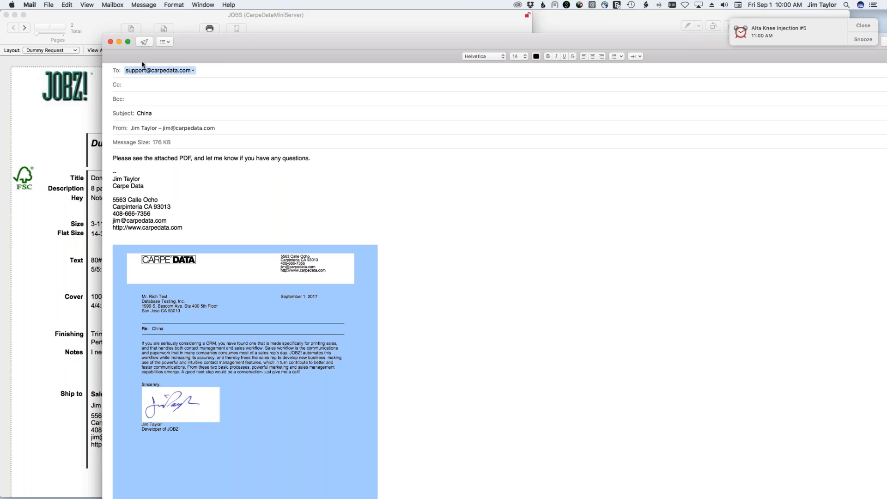
pyautogui.click(142, 43)
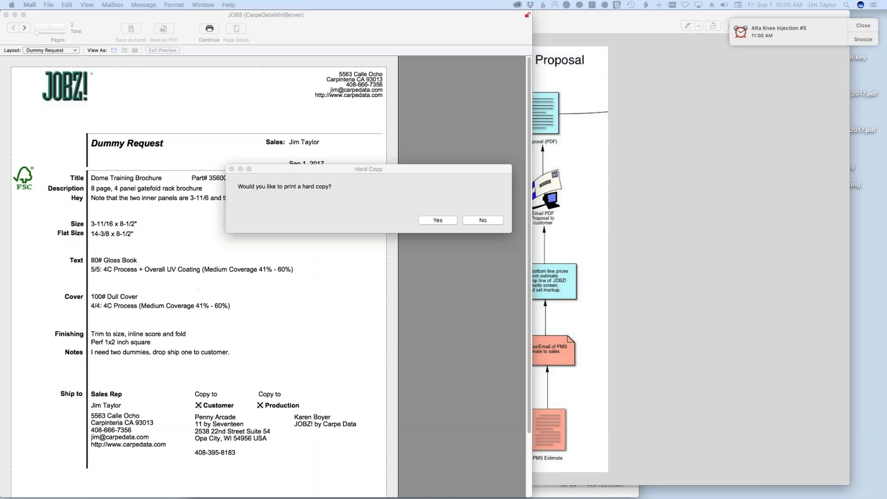
# Decline the hard copy and keep the request type as Dummy Request
pyautogui.click(483, 221)
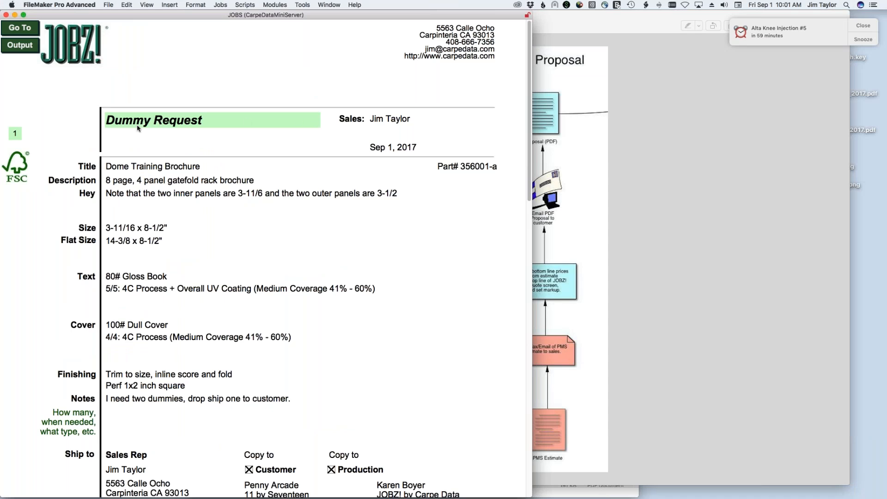
pyautogui.click(144, 124)
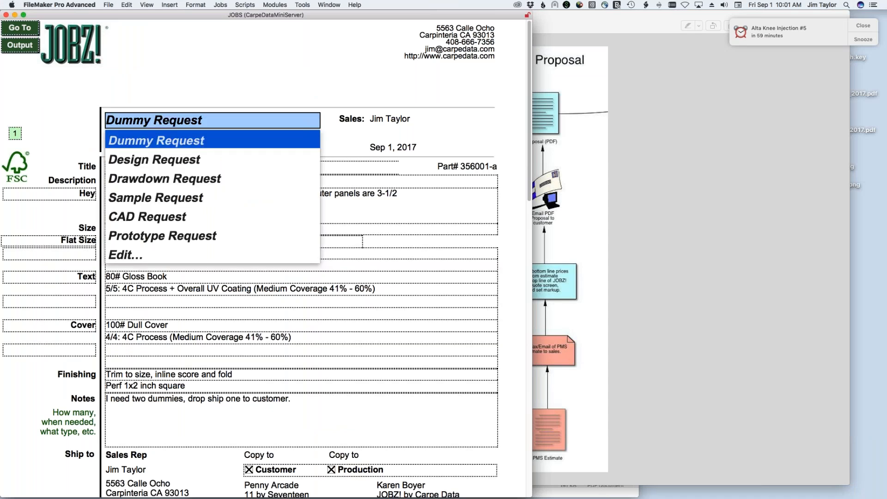
pyautogui.click(145, 90)
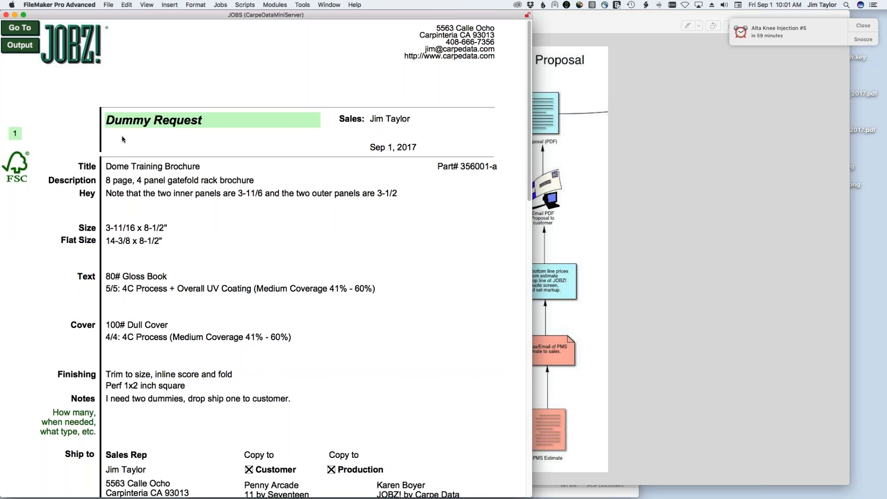
# Return to the Manager Home dashboard via Go To
pyautogui.click(21, 28)
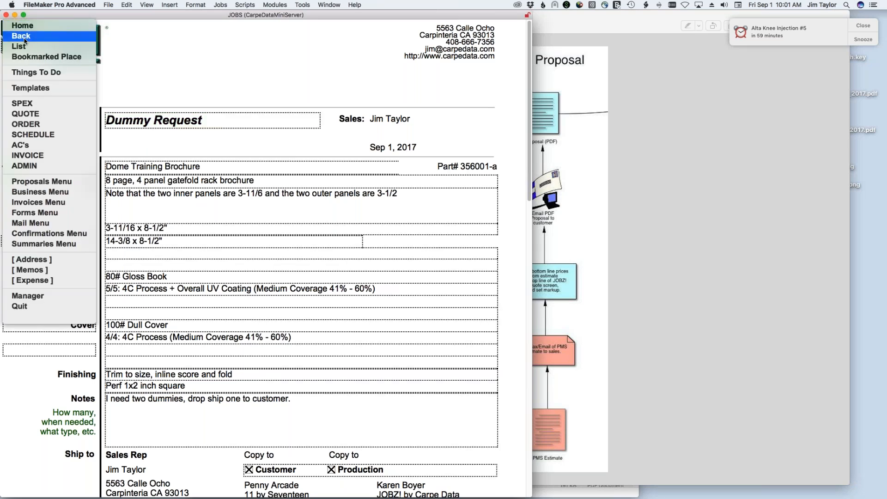
pyautogui.click(24, 37)
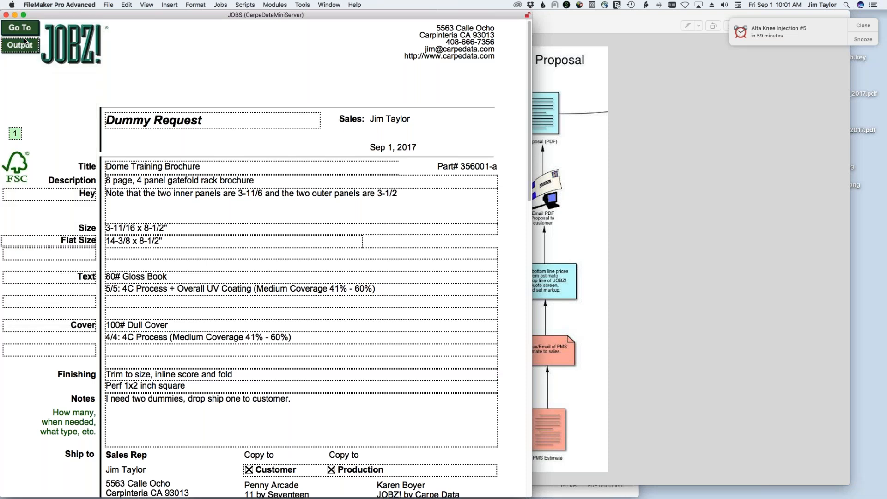
pyautogui.click(23, 30)
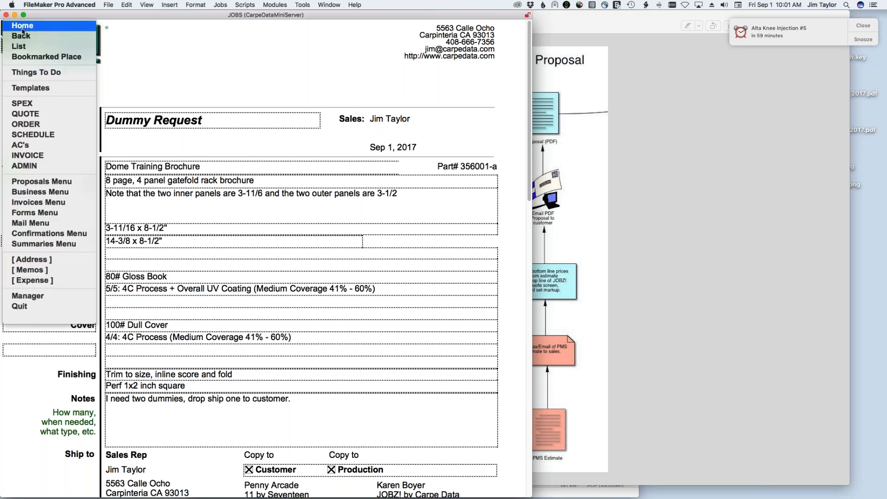
pyautogui.click(23, 31)
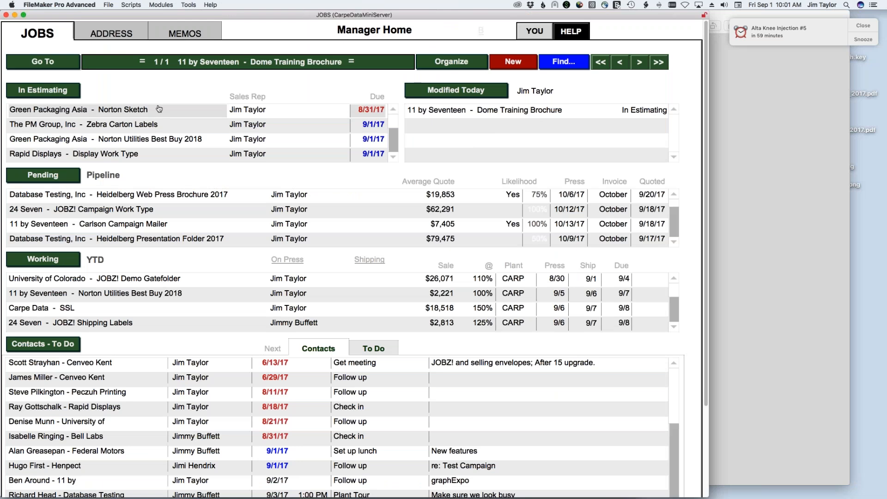
# Open the 11x17 Dome Training Brochure job from the In Estimating list on Manager Home
pyautogui.click(393, 156)
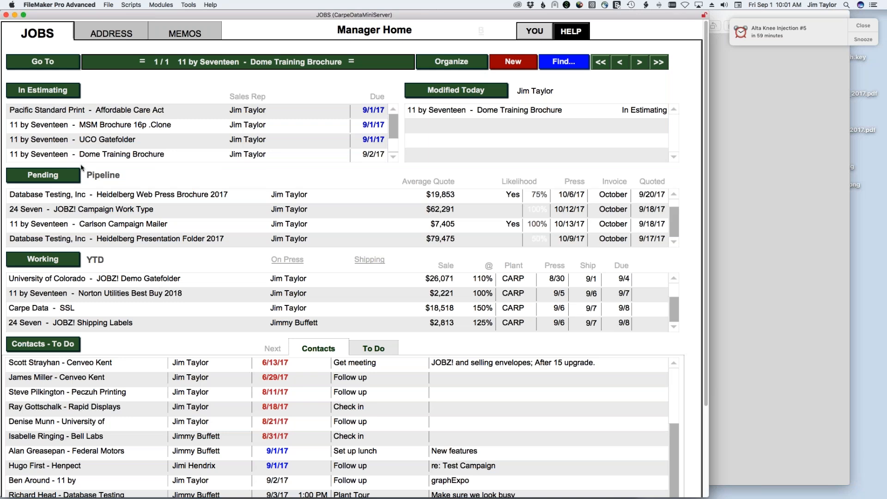
pyautogui.click(55, 156)
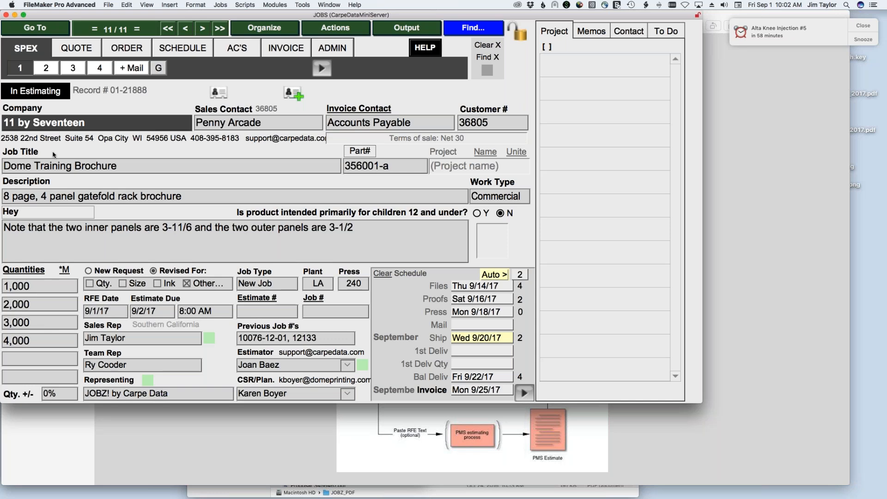
# On the job's QUOTE tab, enter the estimate number and set the quote date to 9/1/2017
pyautogui.click(83, 50)
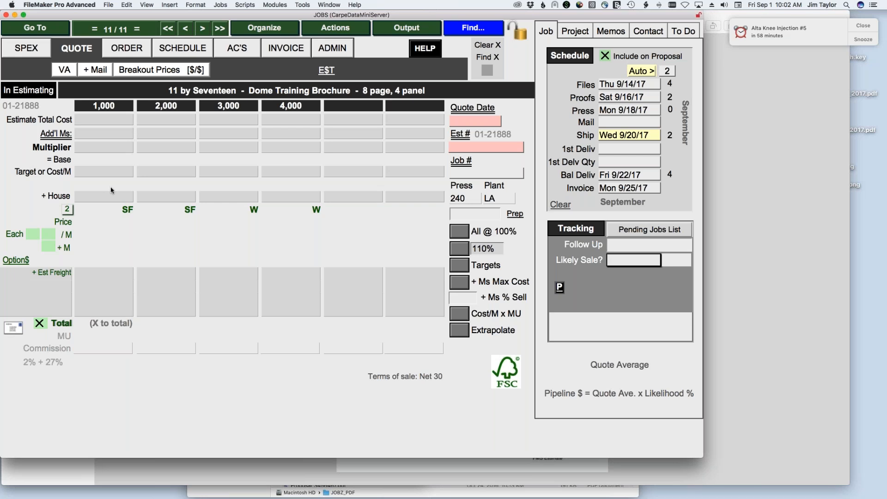
pyautogui.click(460, 147)
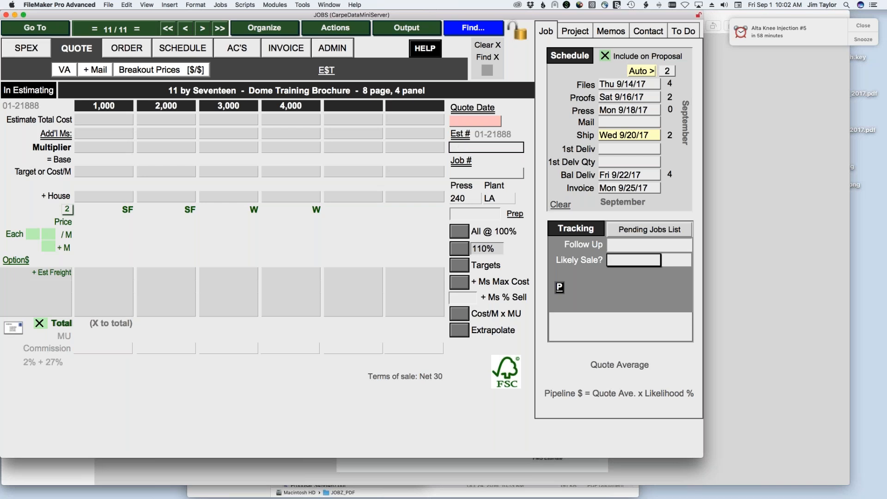
pyautogui.write('24352645')
pyautogui.click(474, 111)
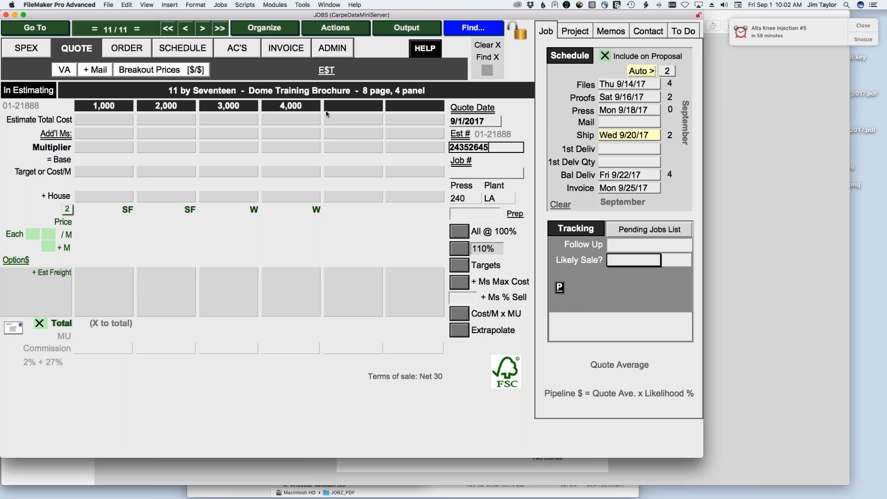
# Enter 12345 as the 1,000-piece estimate total cost and start extrapolating it
pyautogui.click(101, 124)
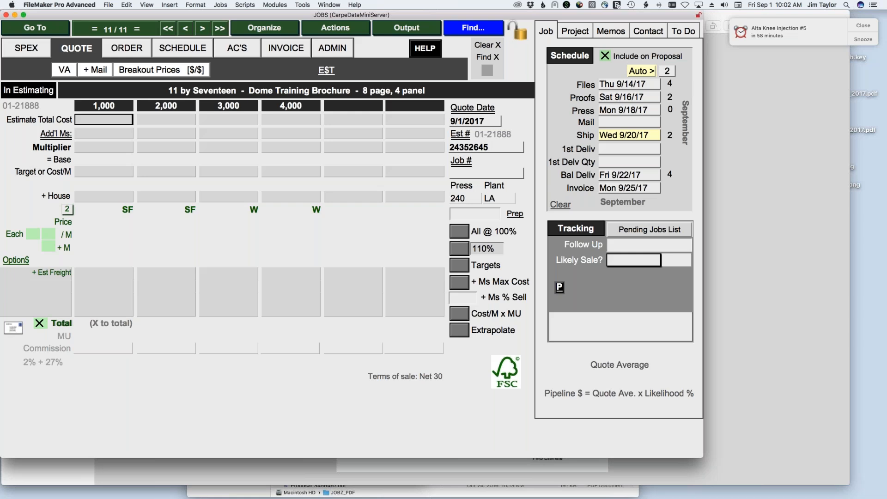
pyautogui.write('123')
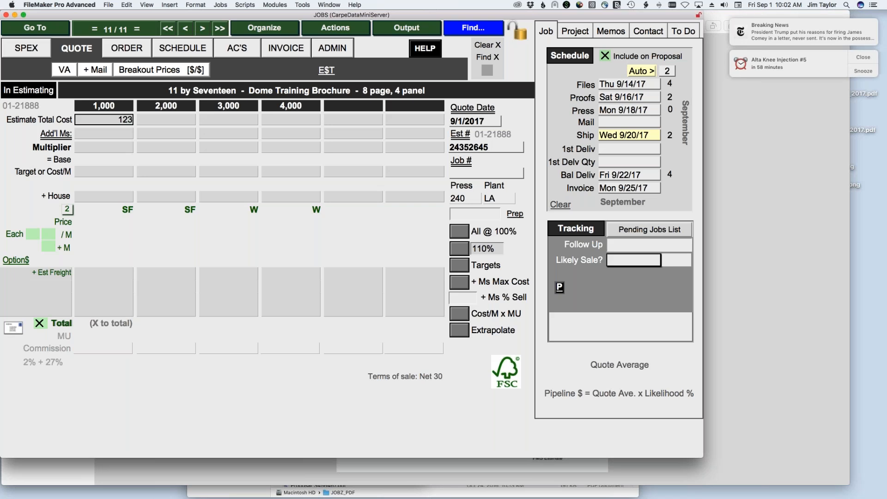
pyautogui.write('45')
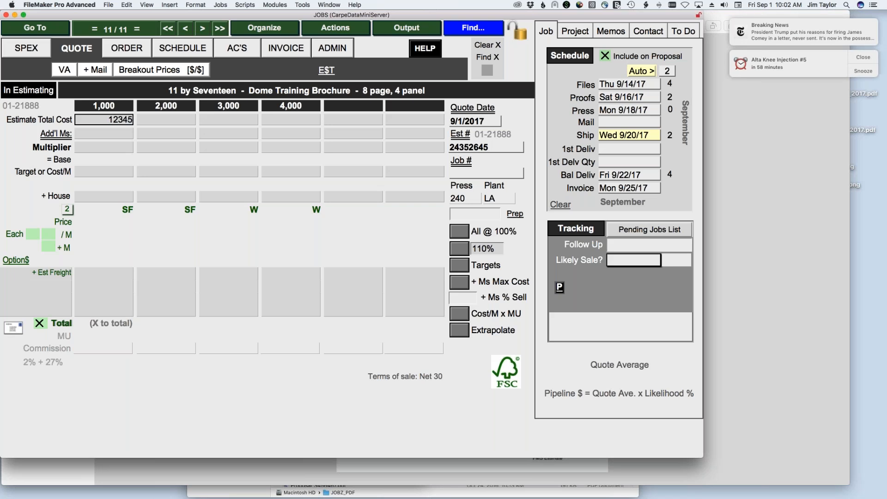
pyautogui.click(462, 331)
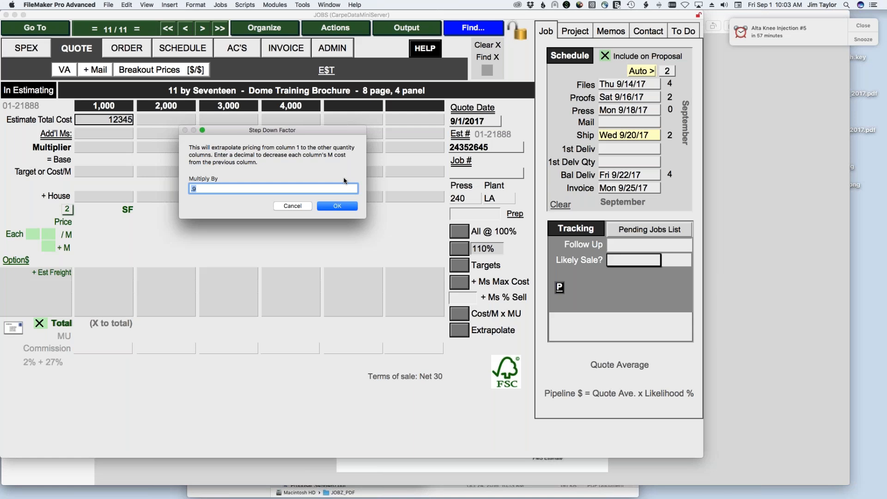
# Accept the .9 step-down factor, giving 22,221, 29,998 and 35,998, then set all multipliers to 100%
pyautogui.click(342, 207)
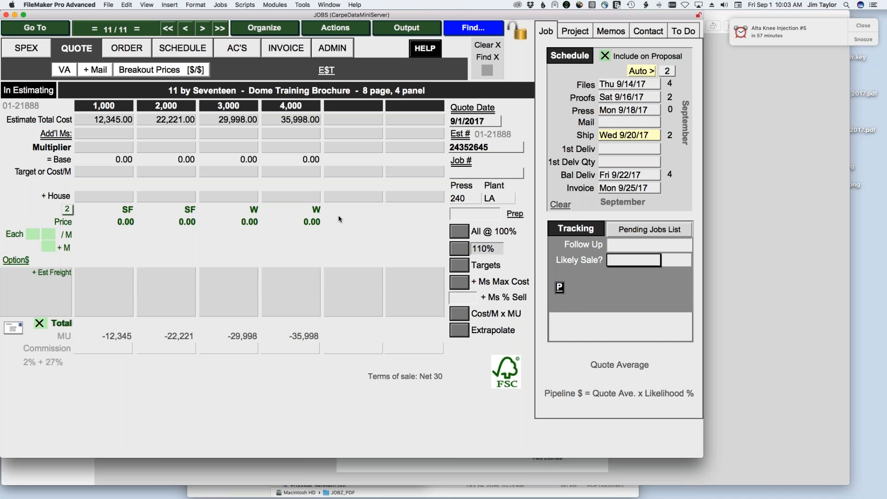
pyautogui.click(97, 119)
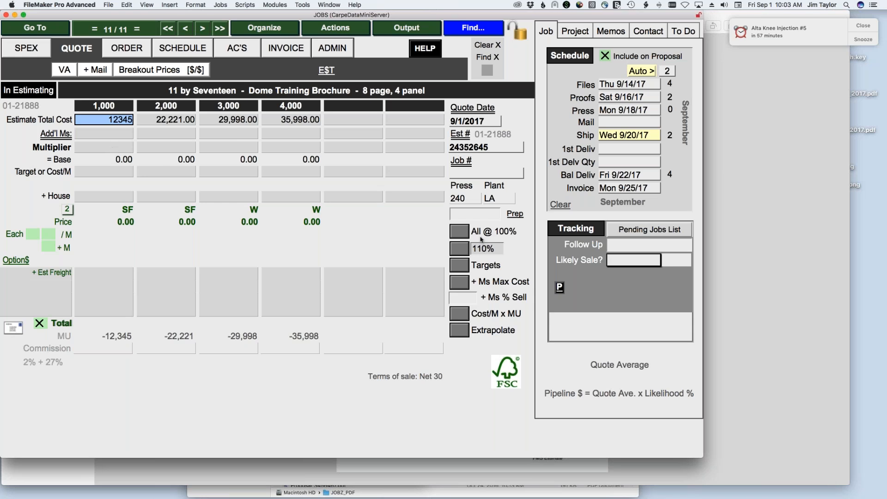
pyautogui.click(462, 232)
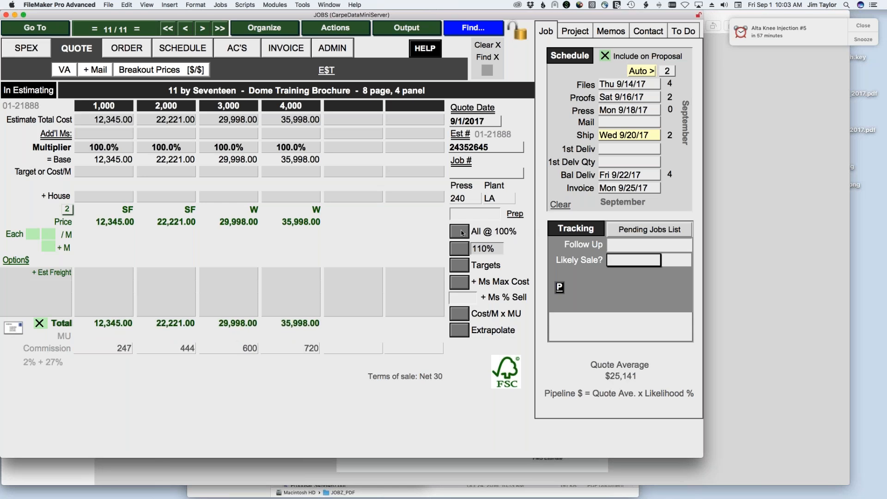
# Label the quote's price line Ballpark Estimate
pyautogui.click(63, 222)
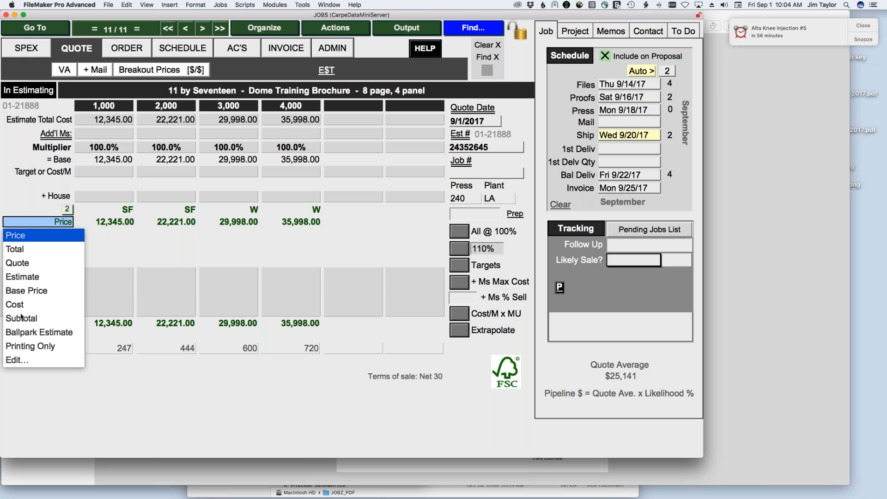
pyautogui.click(27, 336)
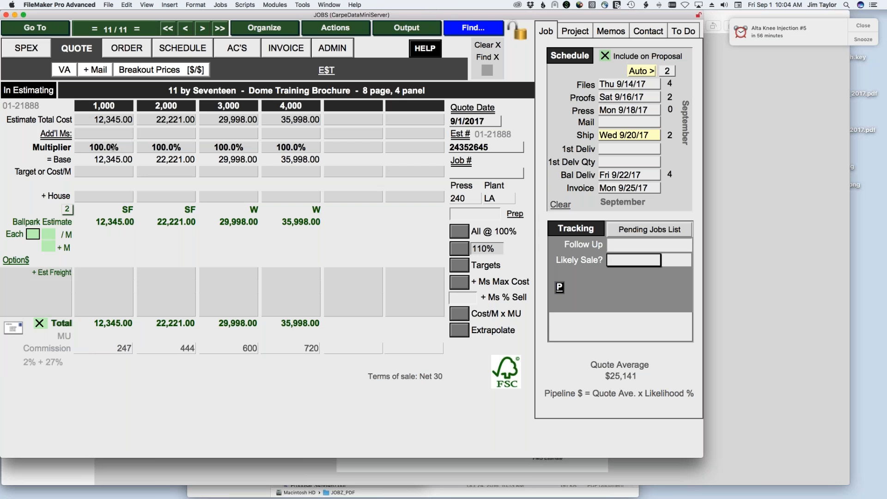
pyautogui.click(108, 120)
pyautogui.click(108, 148)
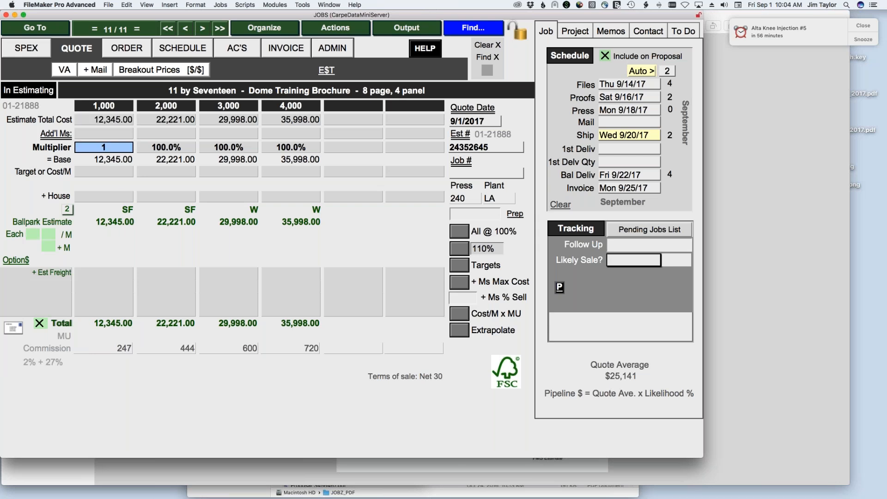
# Change the 110% markup preset to 1.25 and apply 125% to every quantity
pyautogui.click(495, 251)
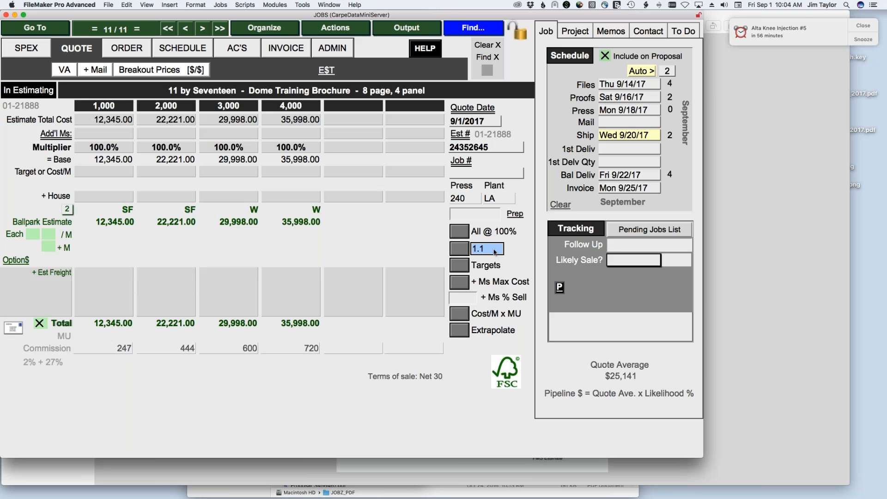
pyautogui.write('1.25')
pyautogui.click(464, 250)
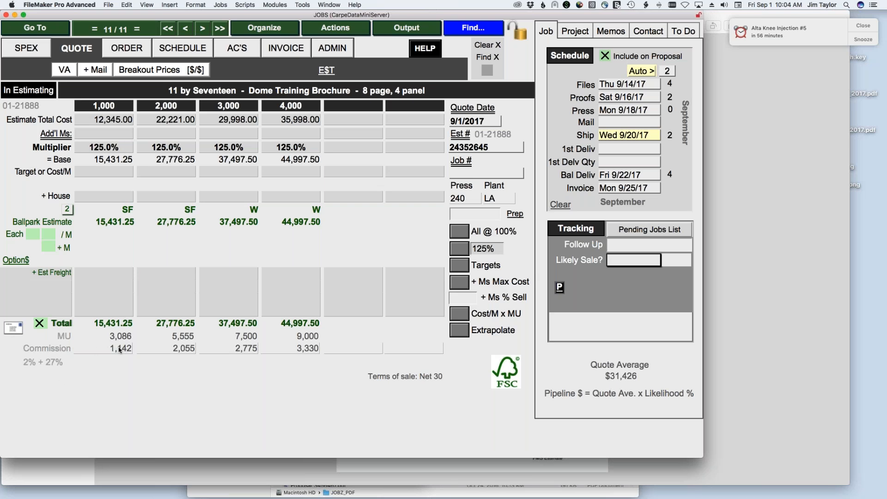
pyautogui.click(458, 232)
pyautogui.click(457, 251)
pyautogui.click(67, 210)
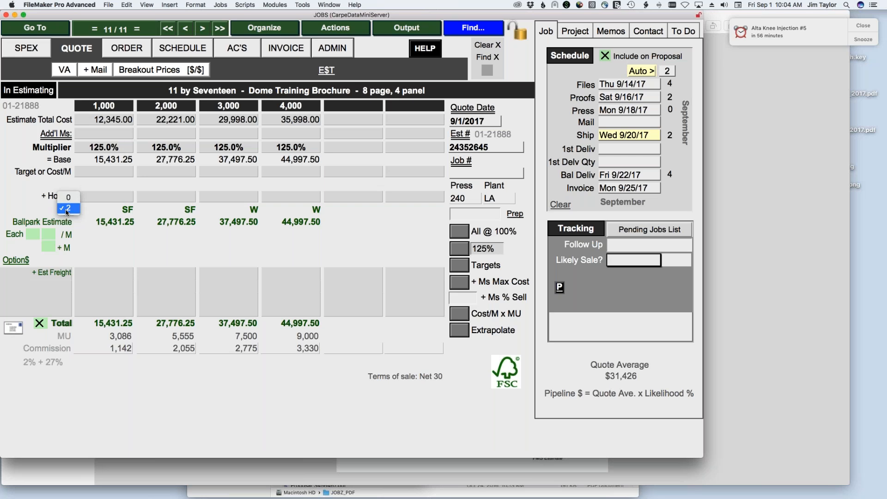
# Toggle + House from 2 to 0 and back, relabel the price line Price, and tick Each
pyautogui.click(71, 198)
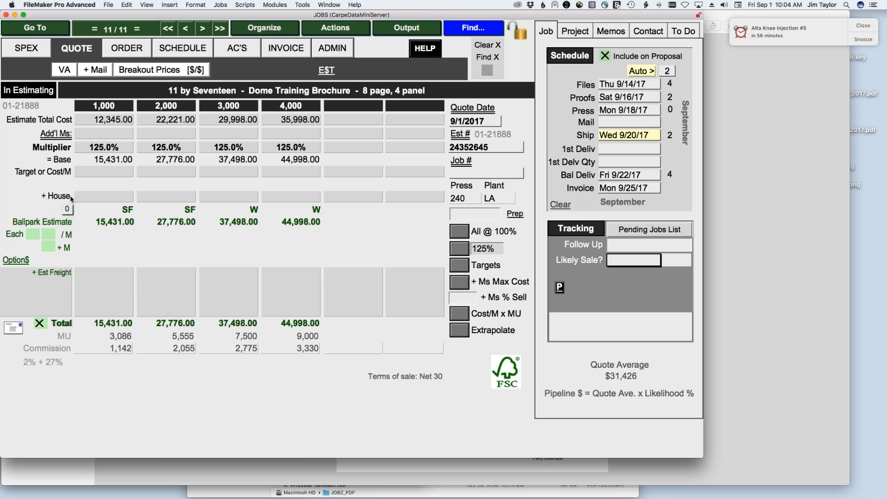
pyautogui.click(69, 209)
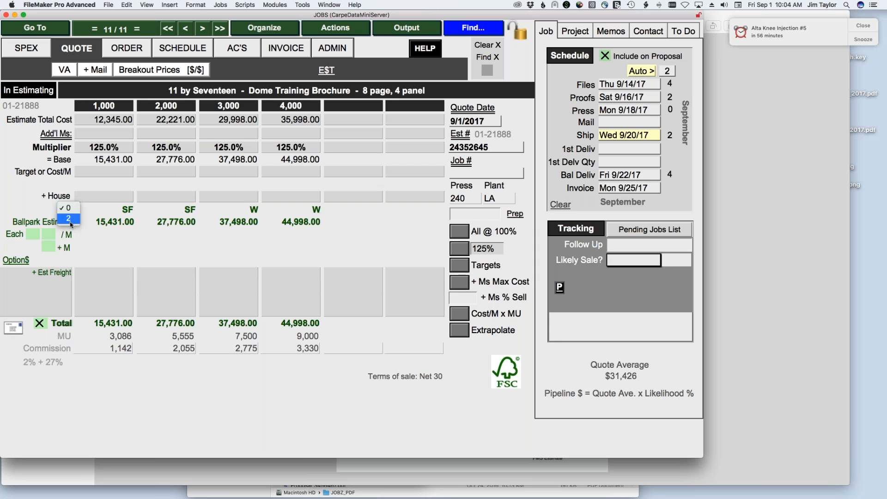
pyautogui.click(70, 221)
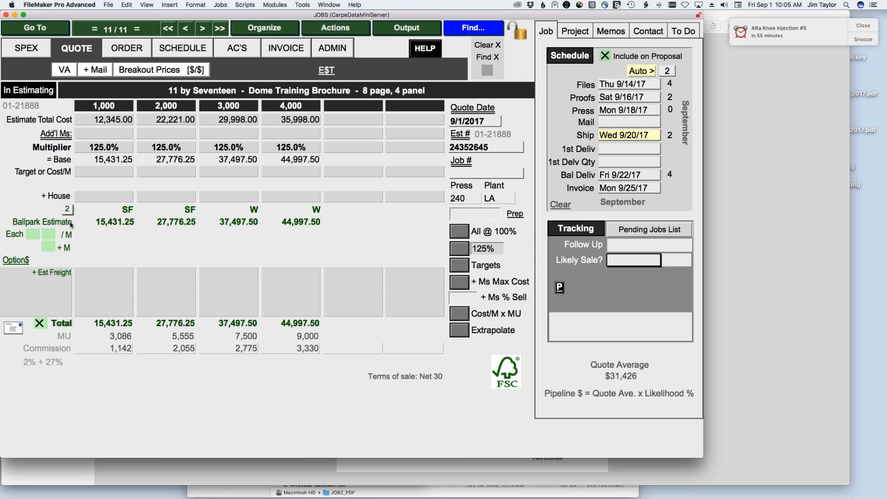
pyautogui.click(46, 222)
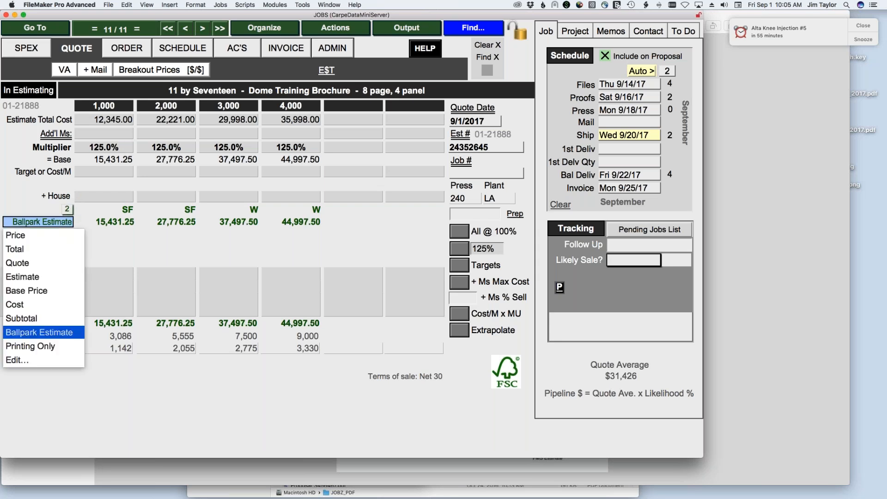
pyautogui.click(16, 237)
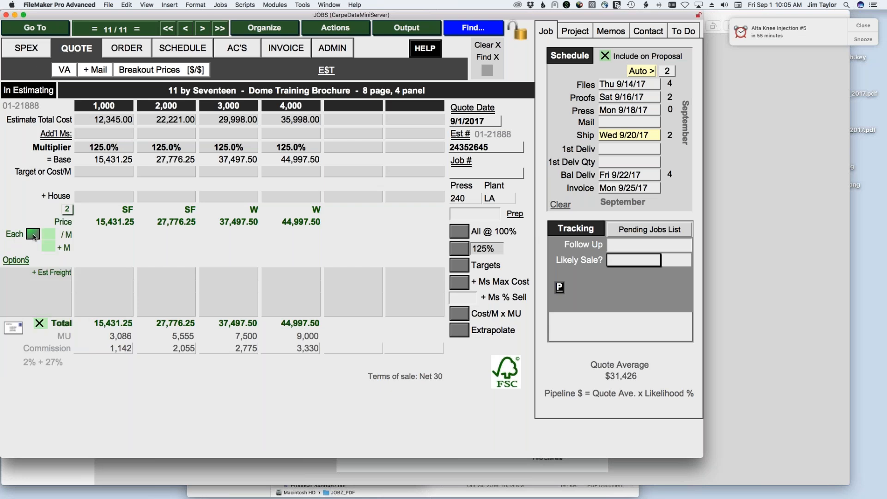
pyautogui.click(33, 234)
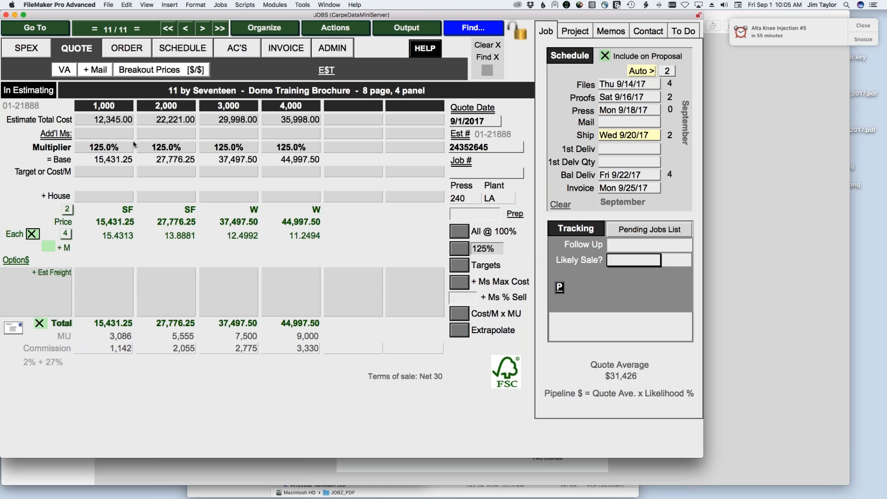
# Set the 3,000 quantity's multiplier to 121%
pyautogui.click(99, 147)
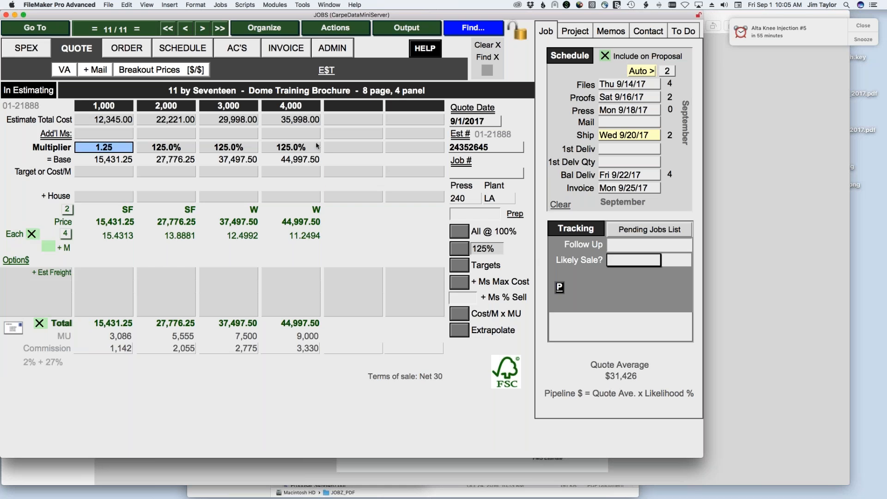
pyautogui.click(292, 147)
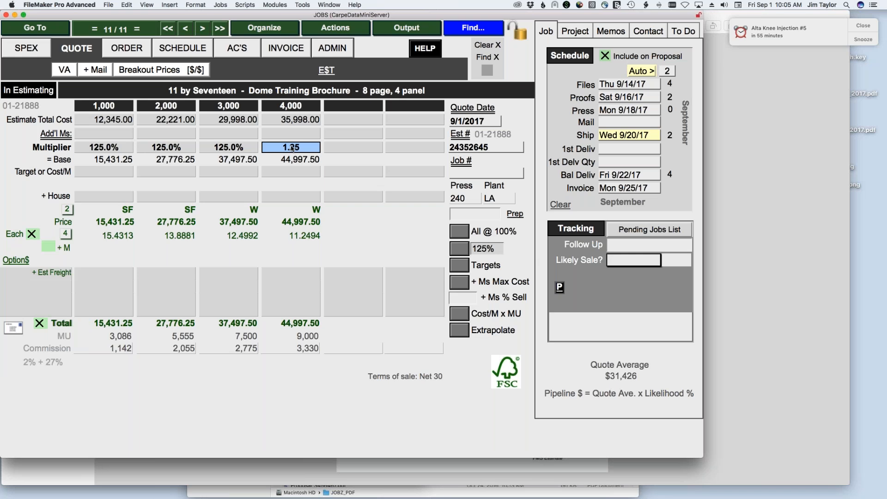
pyautogui.press('BackSpace')
pyautogui.press('Tab')
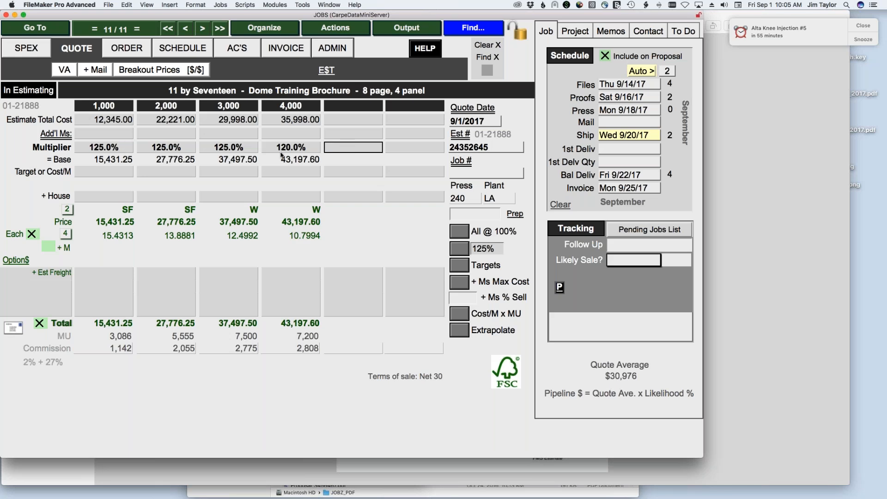
pyautogui.click(235, 151)
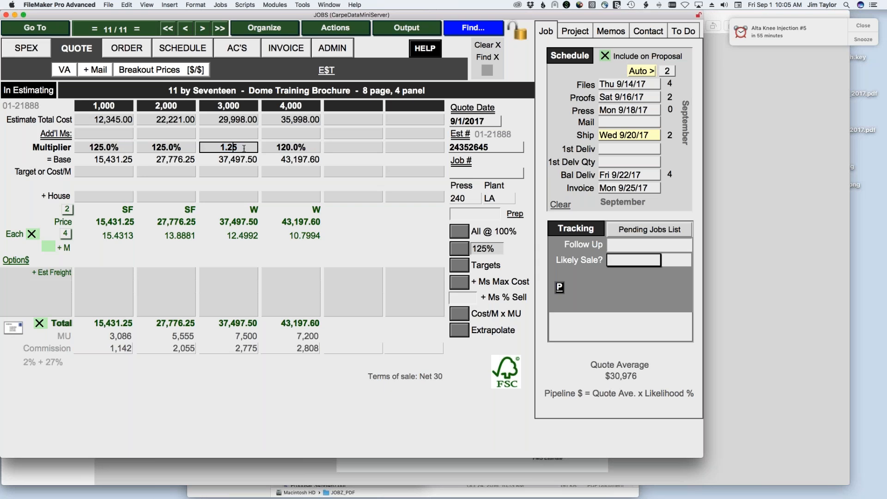
pyautogui.press('BackSpace')
pyautogui.write('1')
pyautogui.click(348, 146)
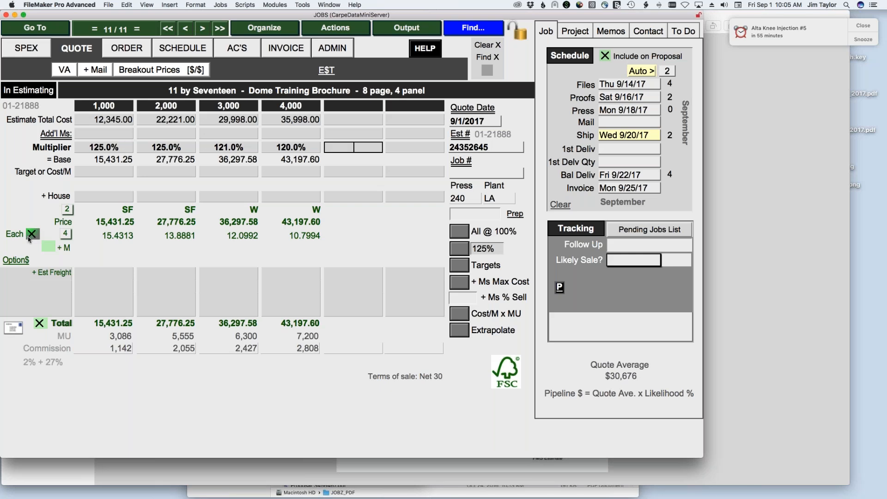
# Set the 4,000 quantity's multiplier to 130%
pyautogui.click(29, 237)
pyautogui.click(308, 148)
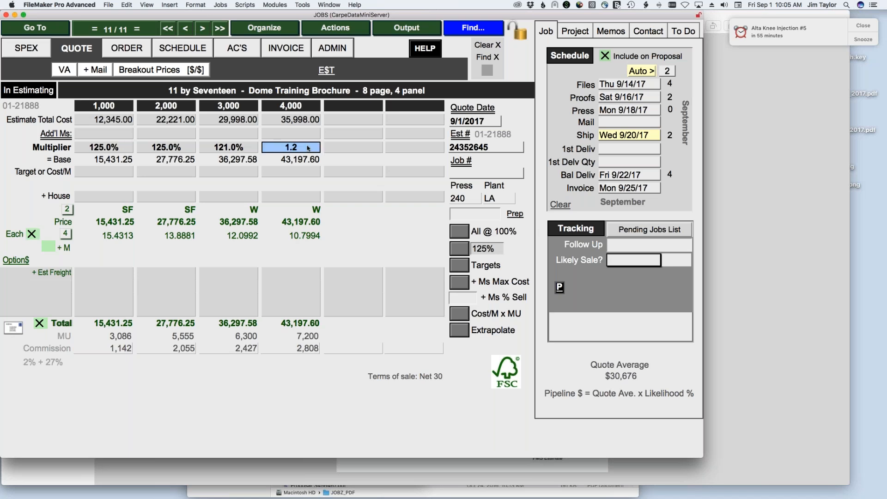
pyautogui.press('BackSpace')
pyautogui.write('3')
pyautogui.press('Tab')
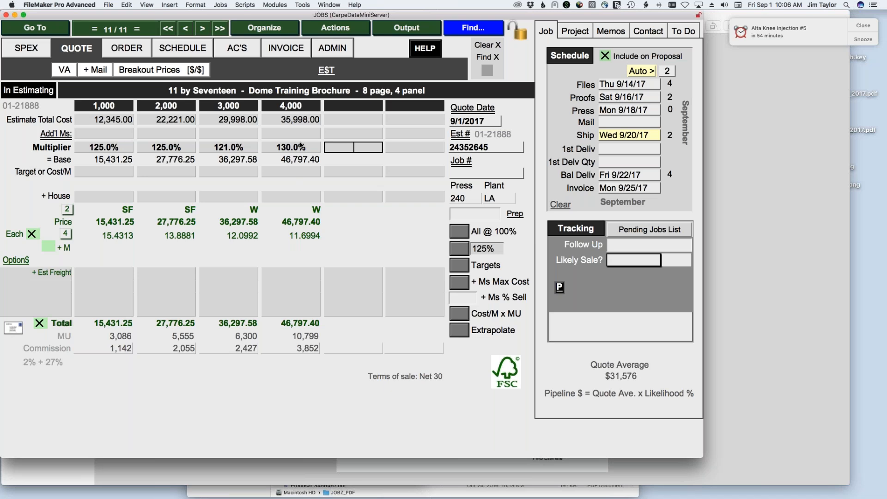
# Enter an 11,000 target for the 1,000 quantity and recalculate with Targets
pyautogui.click(111, 172)
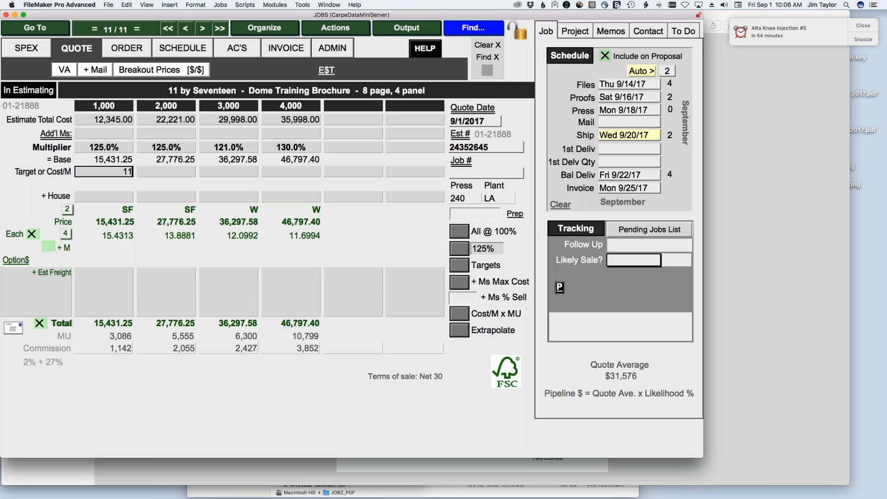
pyautogui.write('oo')
pyautogui.press('BackSpace')
pyautogui.write('000')
pyautogui.click(463, 265)
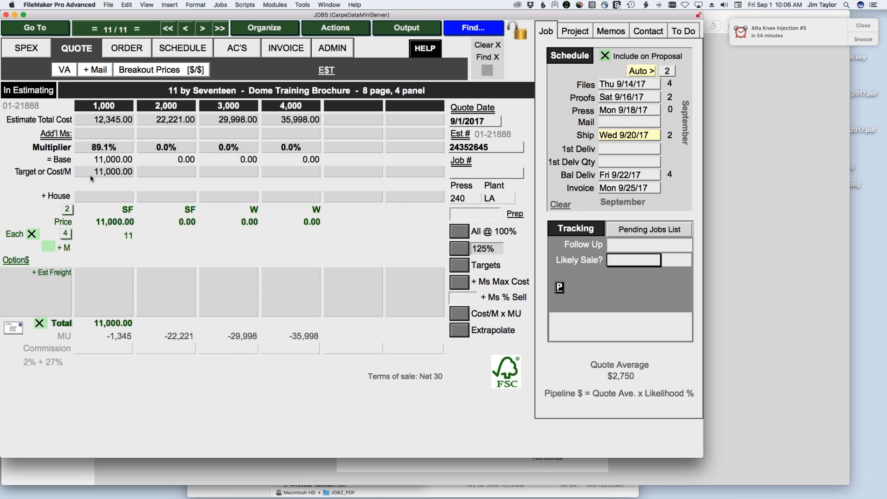
# Check the 1,000 multiplier, then reapply the 125% markup to every quantity
pyautogui.click(105, 151)
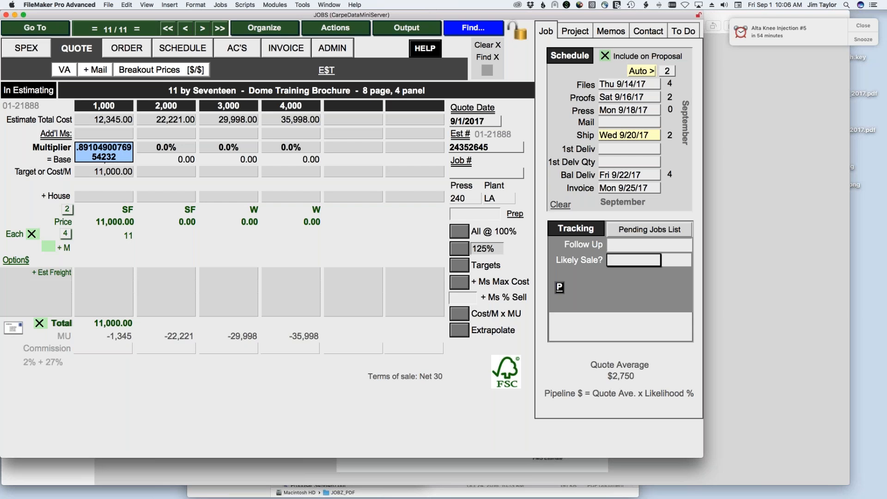
pyautogui.click(110, 135)
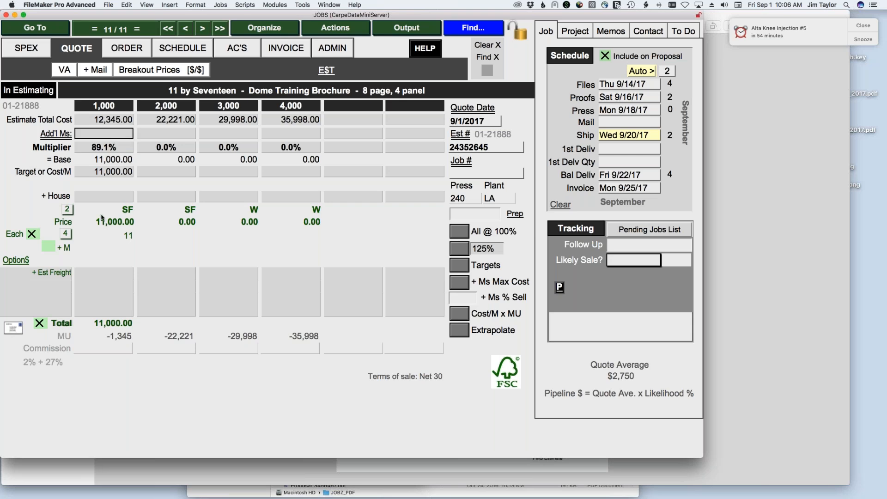
pyautogui.click(95, 173)
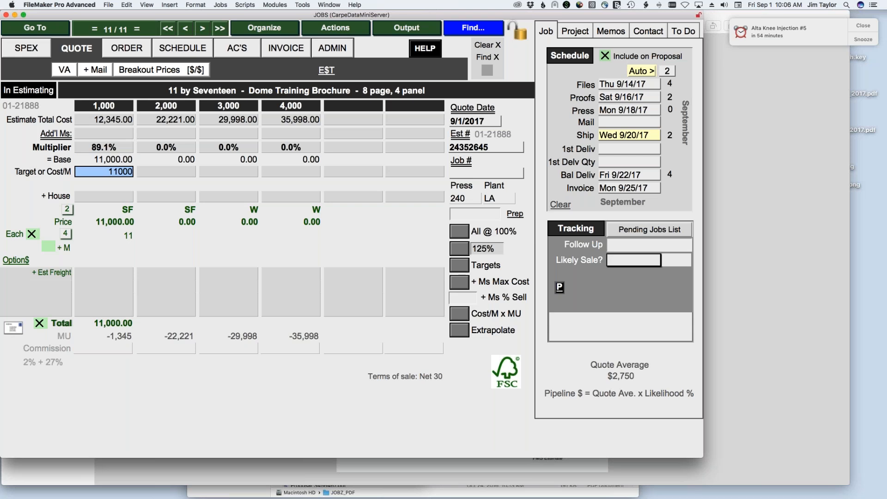
pyautogui.click(460, 248)
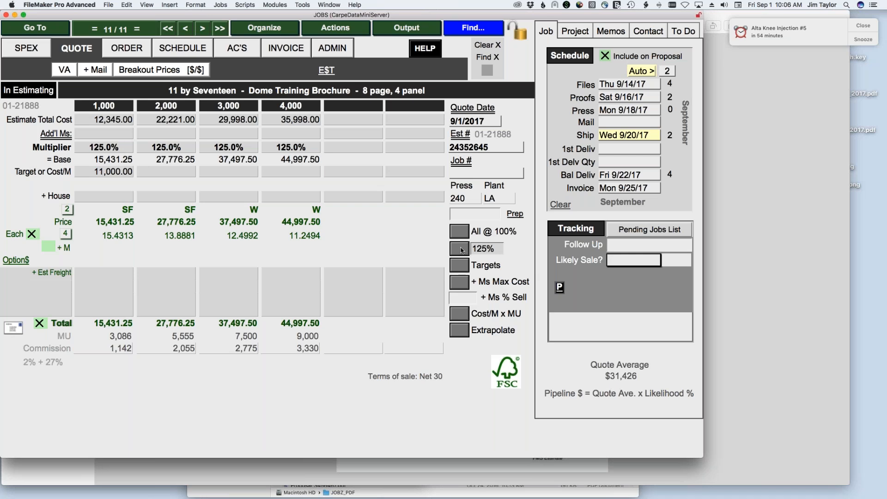
pyautogui.click(35, 55)
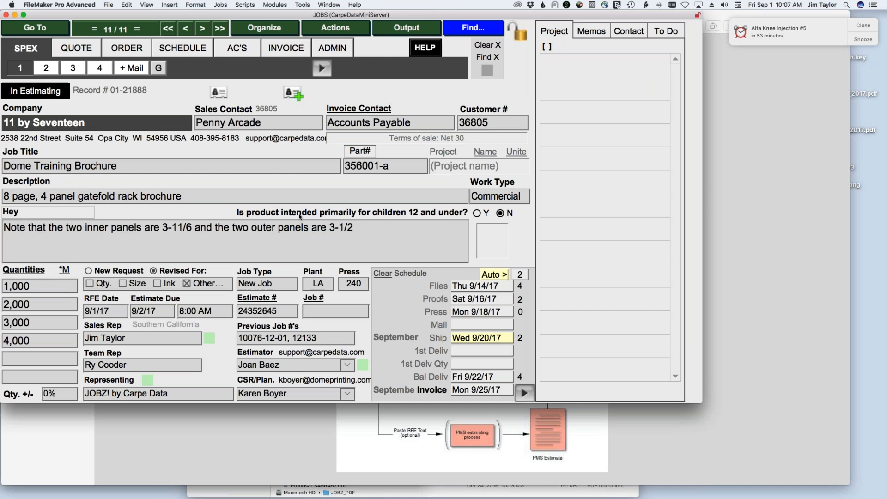
pyautogui.click(41, 69)
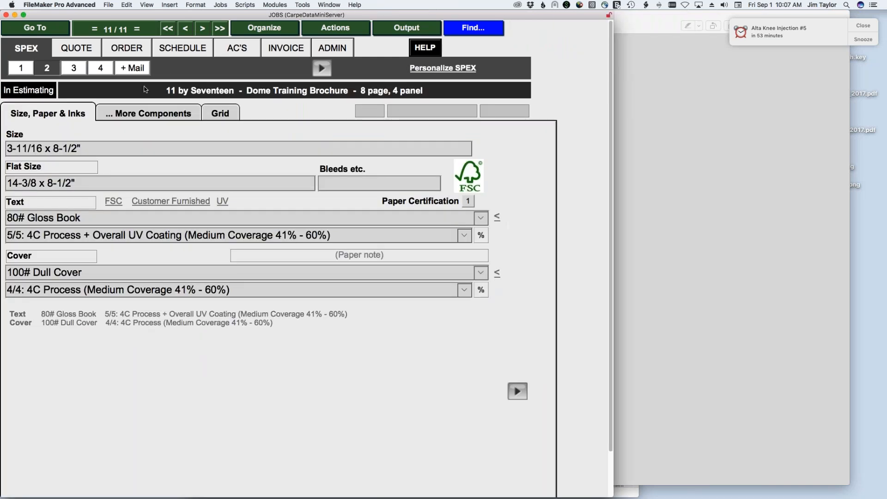
pyautogui.click(80, 224)
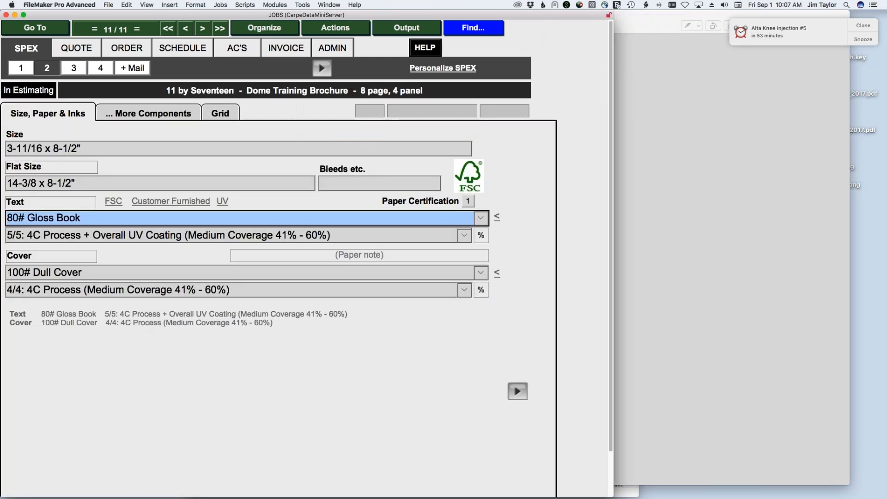
pyautogui.click(11, 69)
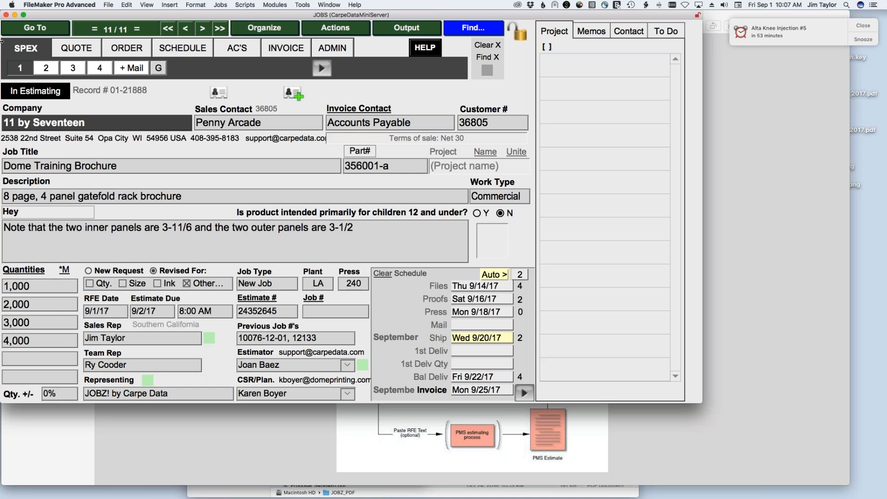
pyautogui.click(85, 45)
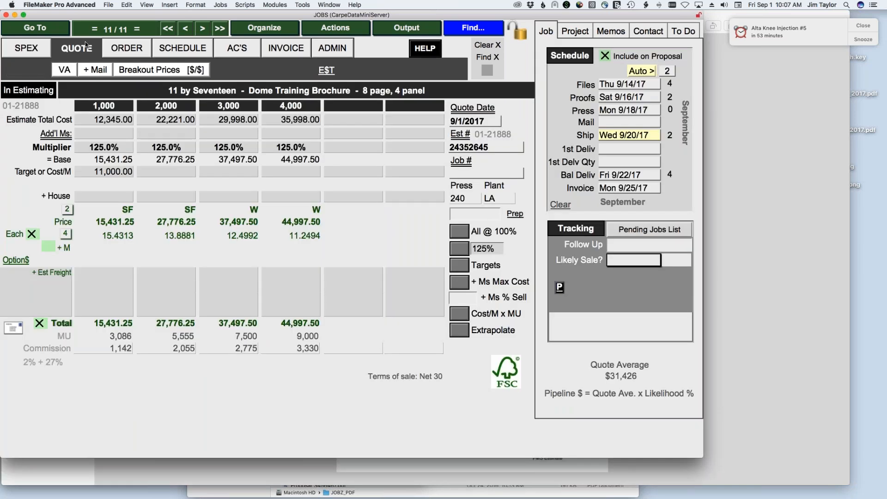
pyautogui.click(491, 151)
# Run Output > Email Proposal PDF and preview the proposal for this one job only
pyautogui.click(387, 27)
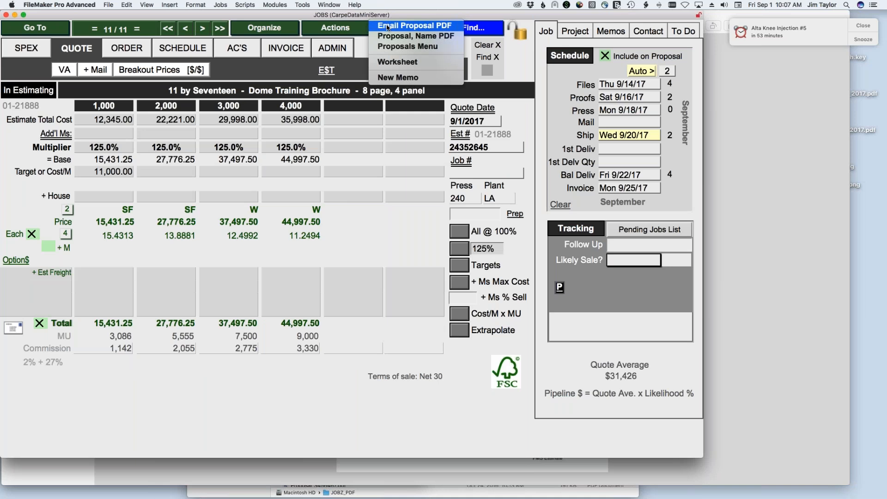
pyautogui.click(447, 26)
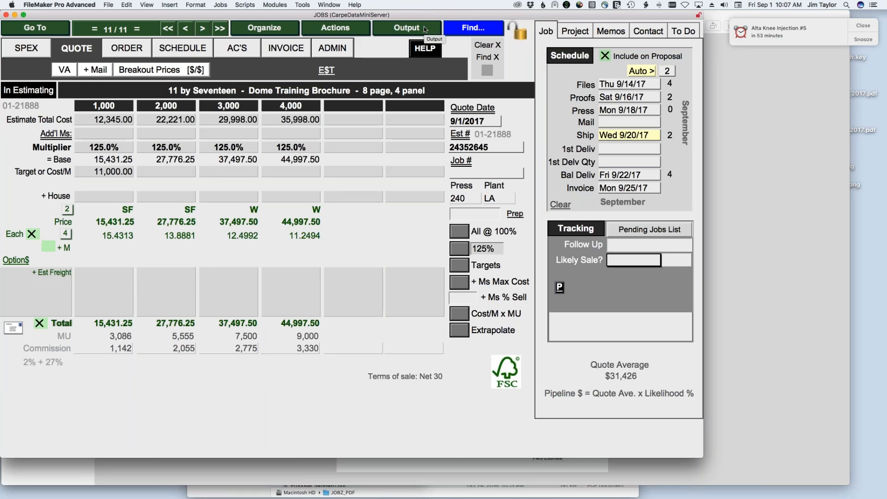
pyautogui.click(605, 56)
pyautogui.click(409, 30)
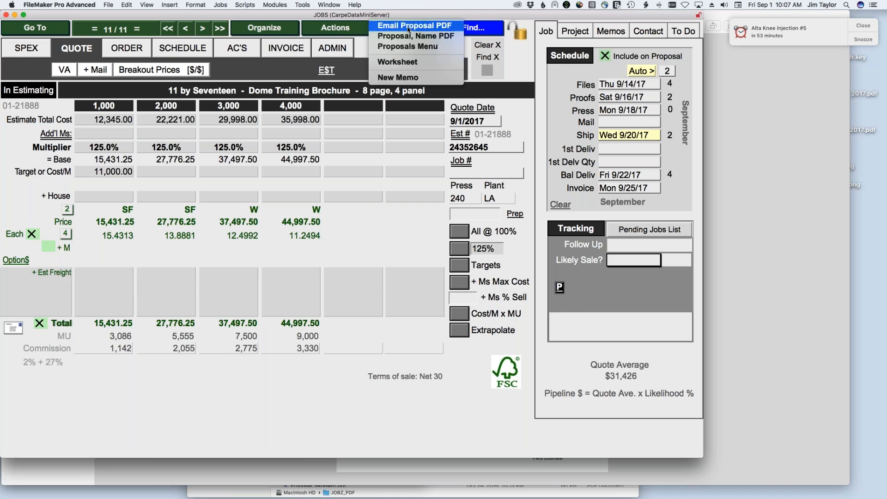
pyautogui.click(459, 25)
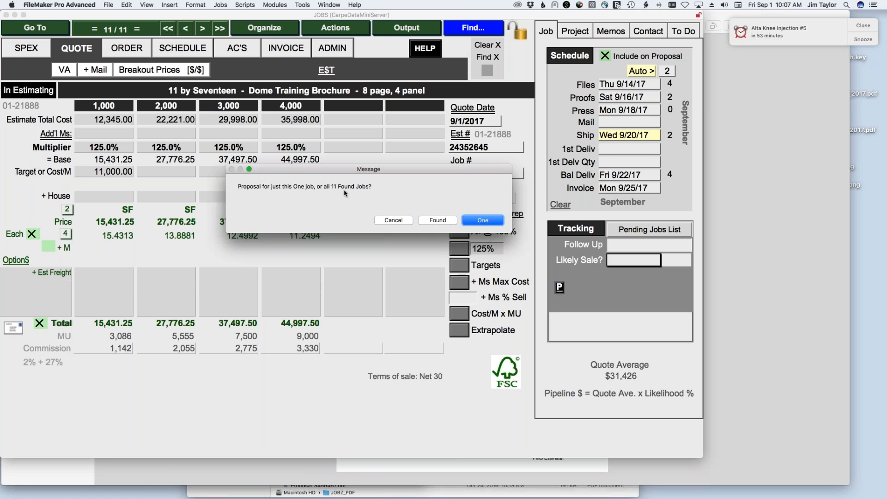
pyautogui.click(483, 220)
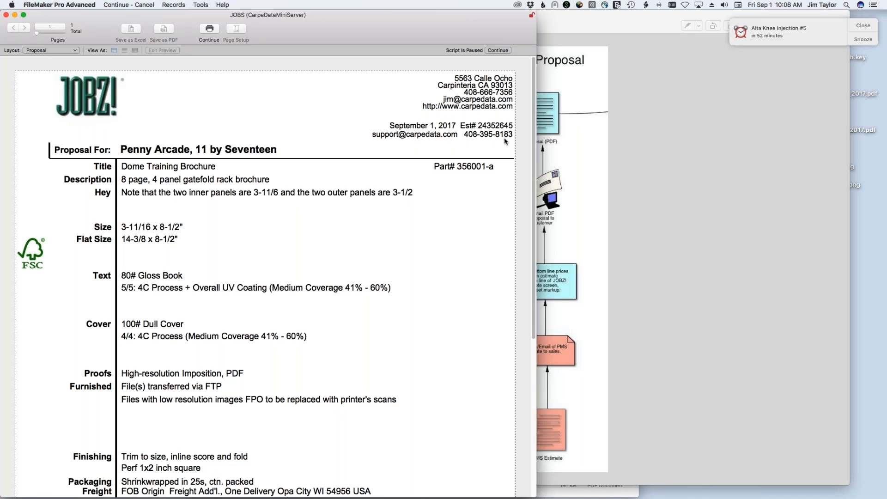
# Scroll through the proposal preview, cancel the paused script, and go Back to the quote
pyautogui.scroll(-5, 247, 232)
pyautogui.scroll(-6, 247, 232)
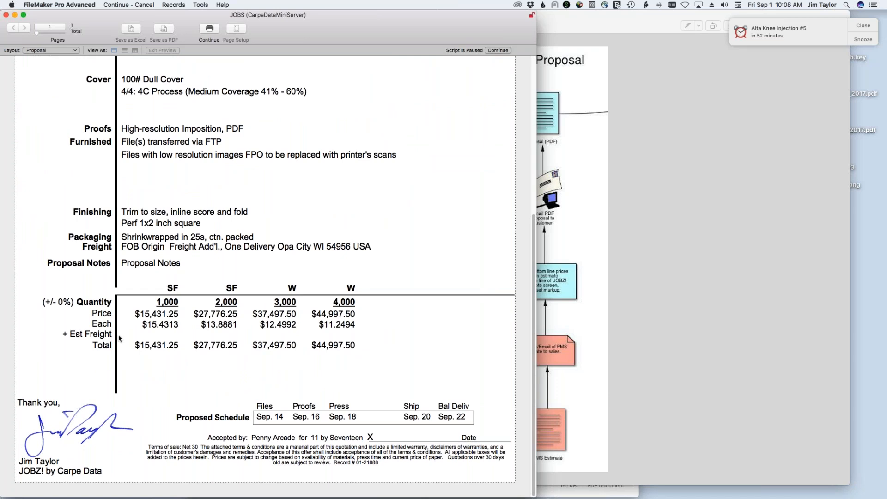
pyautogui.scroll(10, 119, 338)
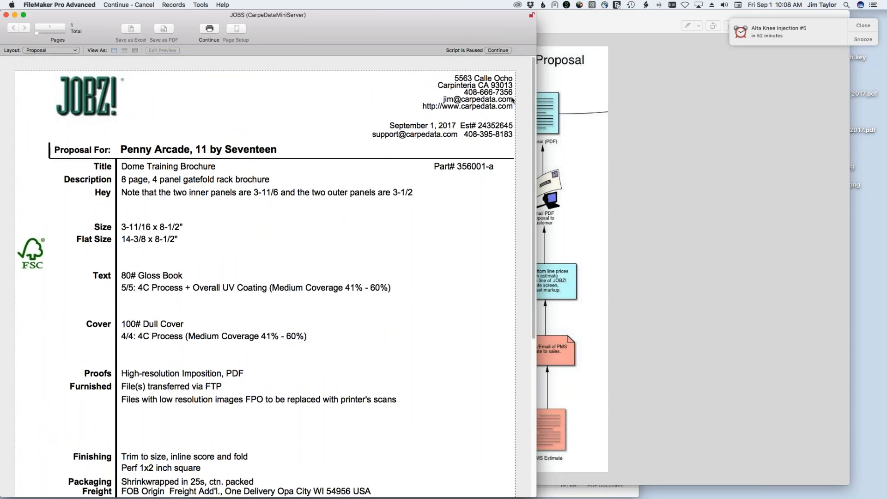
pyautogui.click(120, 6)
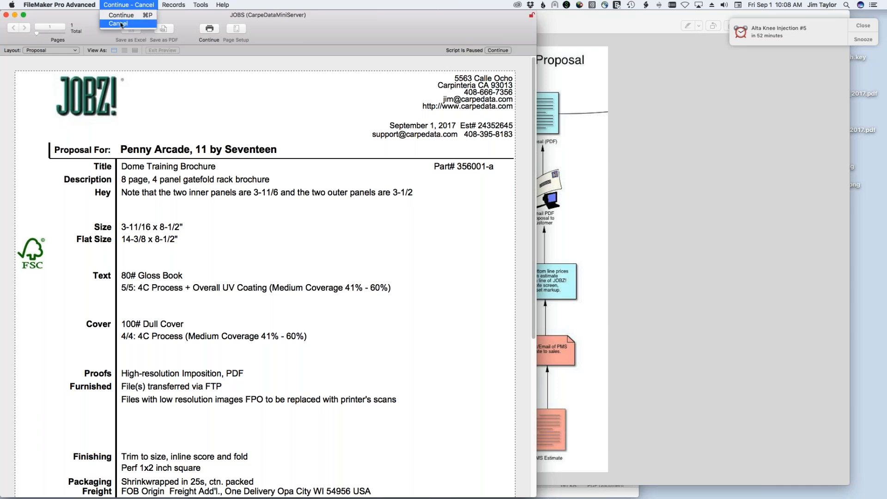
pyautogui.click(120, 24)
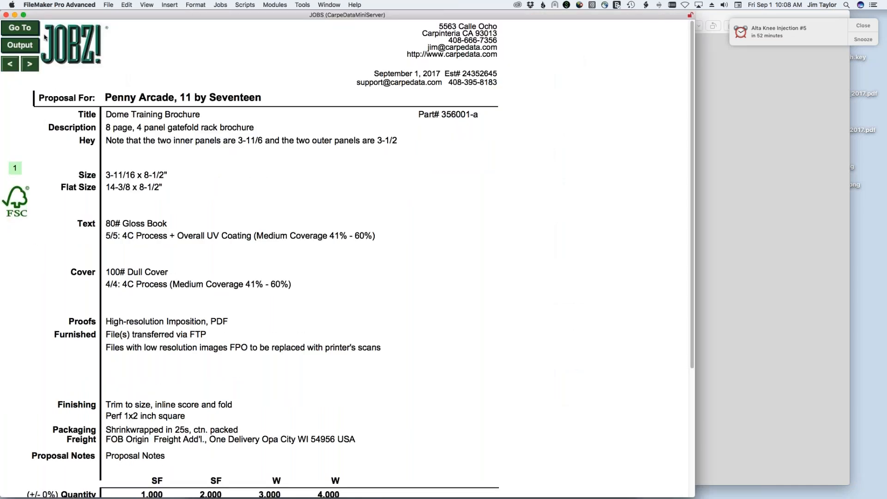
pyautogui.click(33, 29)
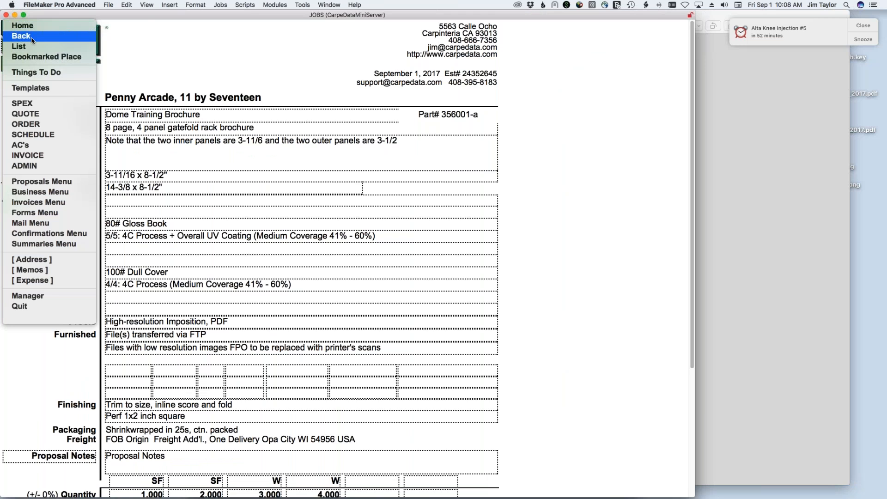
pyautogui.click(32, 40)
# Enter estimated freight of 123, 234, 345 and 456 for the four quantity columns
pyautogui.click(97, 273)
pyautogui.write('123')
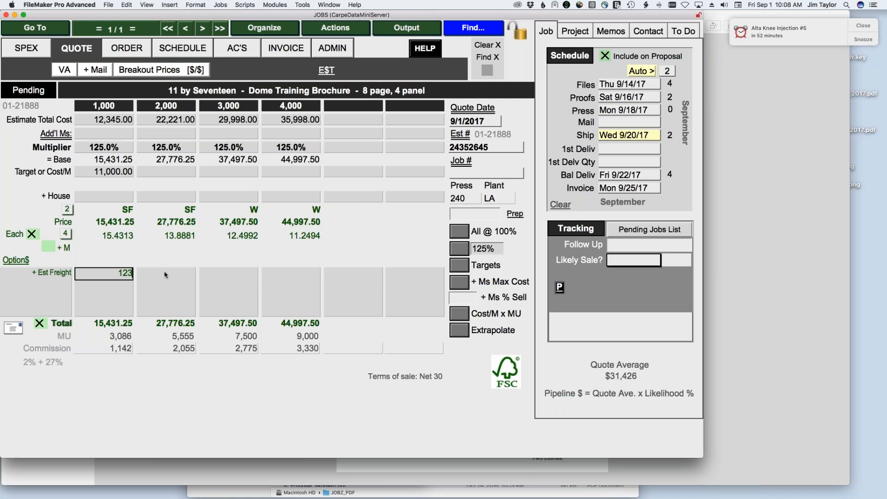
pyautogui.press('Tab')
pyautogui.write('234')
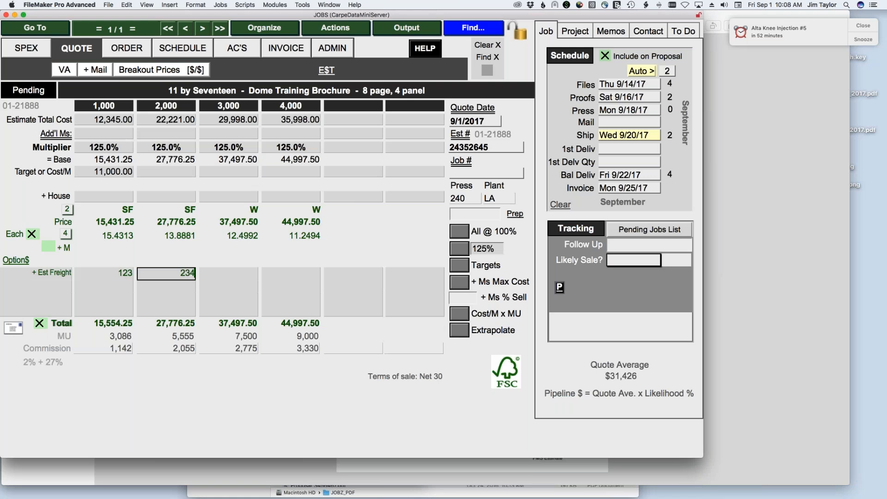
pyautogui.click(223, 273)
pyautogui.write('345')
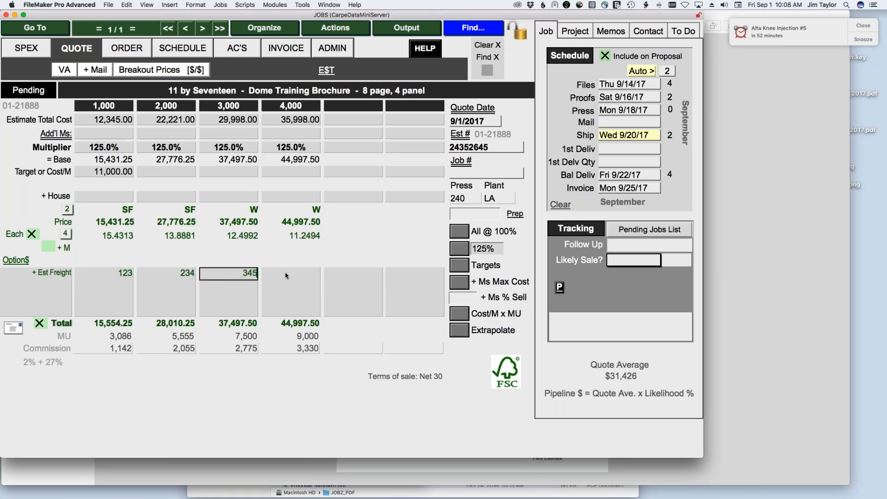
pyautogui.press('Tab')
pyautogui.write('456')
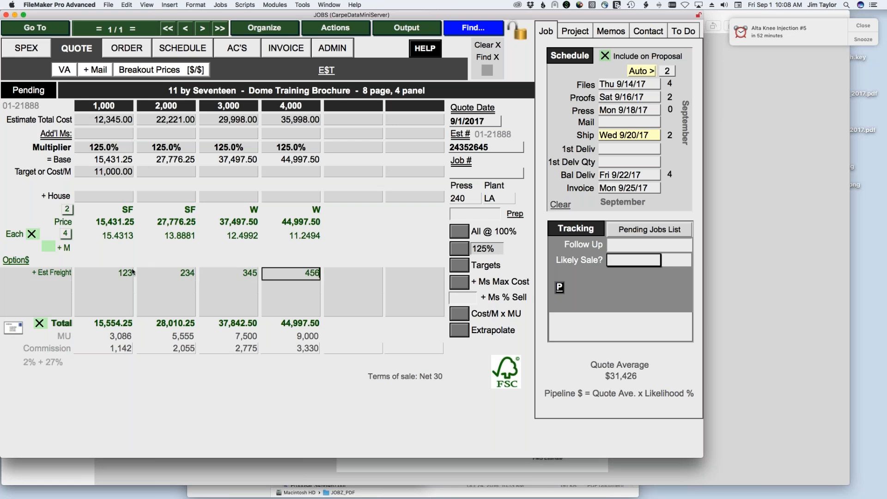
pyautogui.click(107, 277)
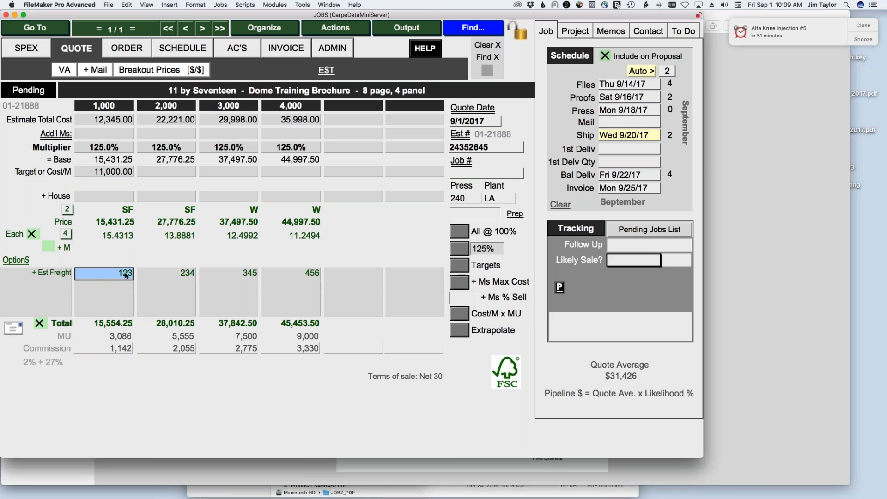
# Format the freight amounts as currency with Option$, leaving the freight label unchanged
pyautogui.click(15, 261)
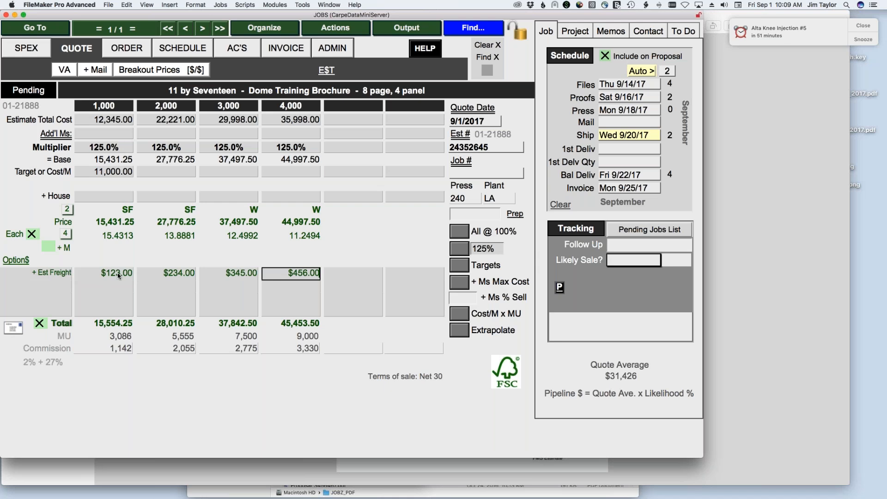
pyautogui.click(63, 278)
pyautogui.press('Tab')
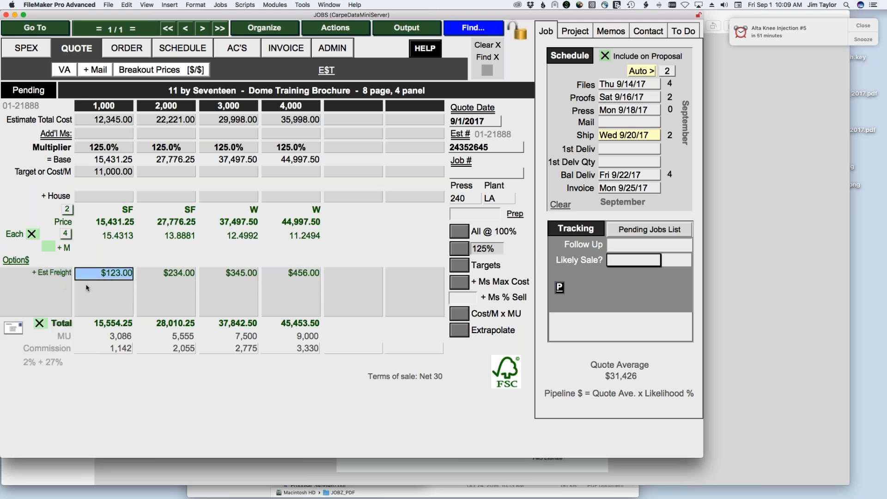
pyautogui.click(90, 298)
pyautogui.press('Tab')
pyautogui.click(40, 324)
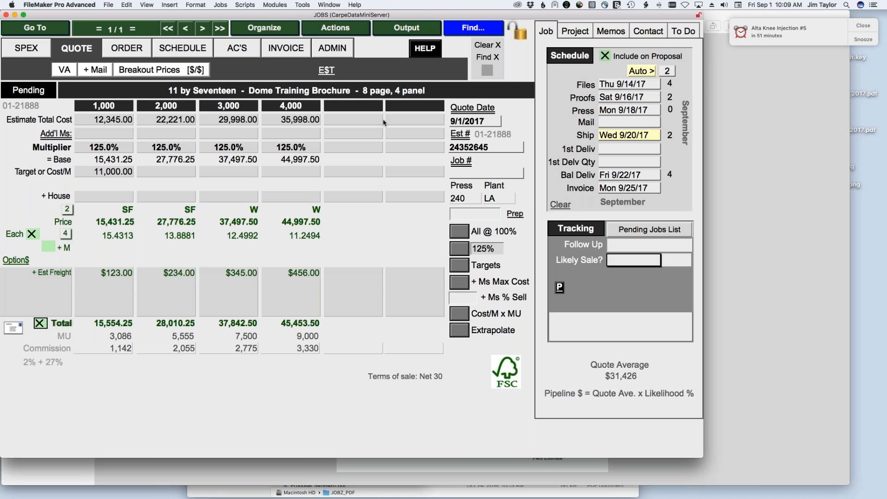
# Generate the freight-inclusive proposal PDF and continue to a Dome Training Brochure Mail draft
pyautogui.click(404, 28)
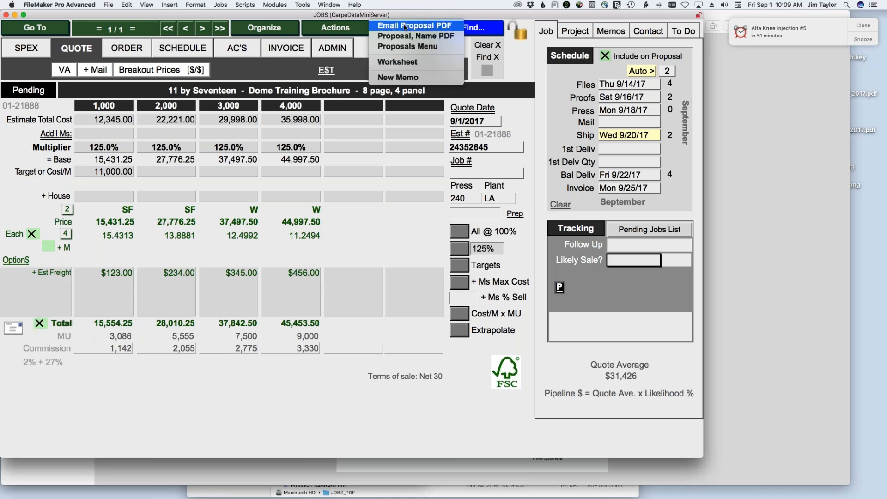
pyautogui.click(405, 28)
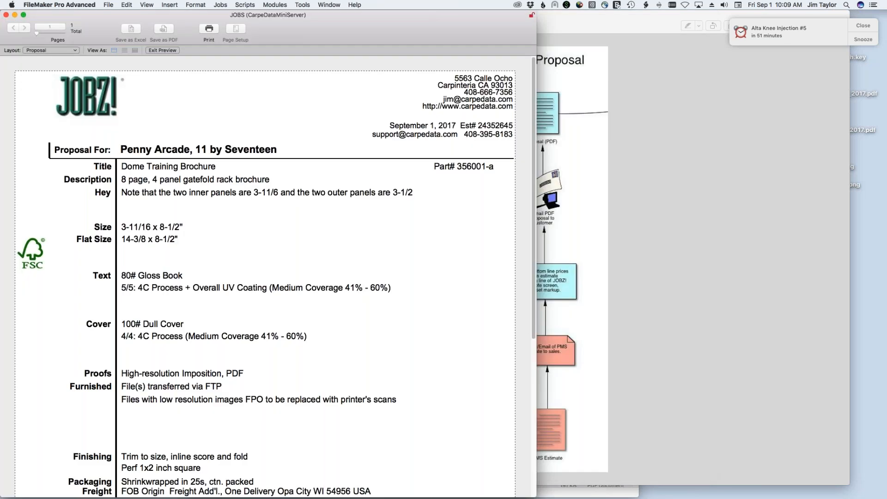
pyautogui.scroll(-5, 272, 316)
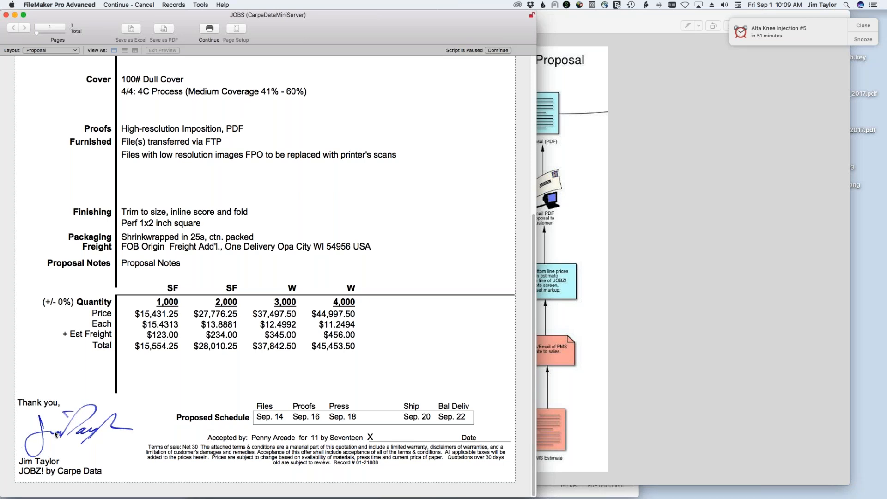
pyautogui.scroll(10, 304, 239)
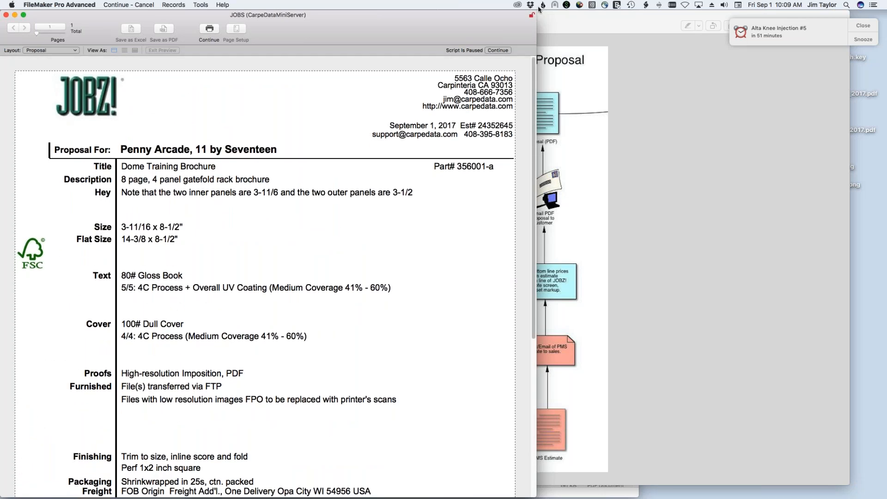
pyautogui.click(498, 50)
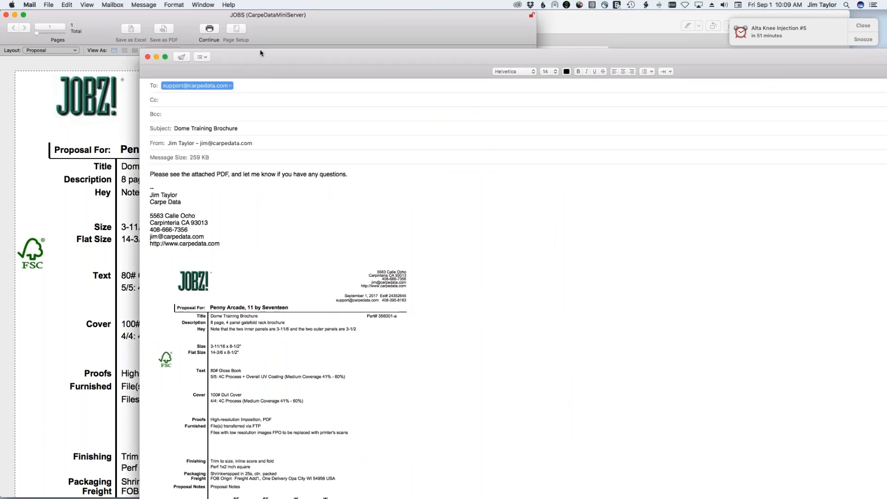
# Check the proposal PDF attached to the Mail draft in Preview, then return to FileMaker Pro Advanced
pyautogui.doubleClick(189, 177)
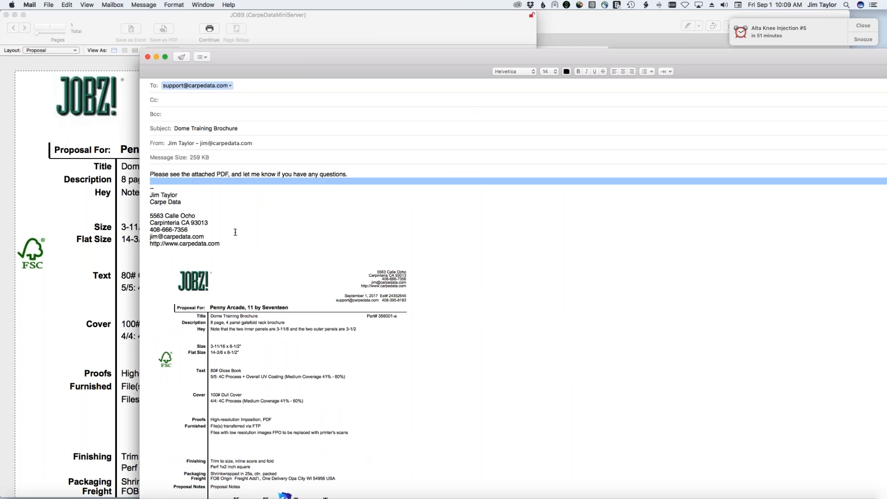
pyautogui.moveTo(353, 54); pyautogui.dragTo(206, 4)
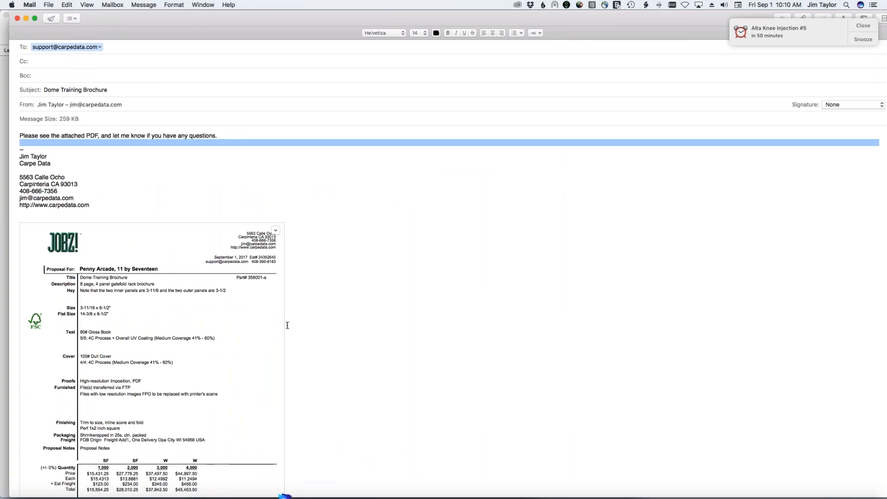
pyautogui.click(342, 311)
pyautogui.doubleClick(281, 490)
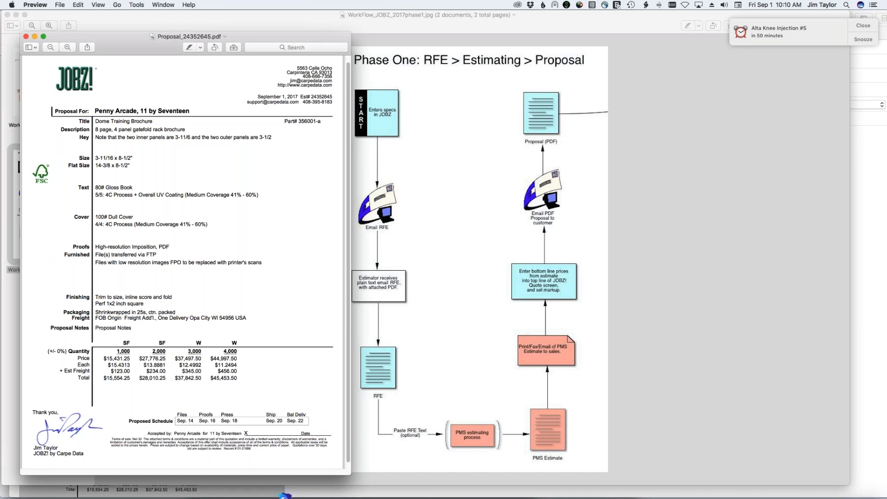
pyautogui.click(25, 37)
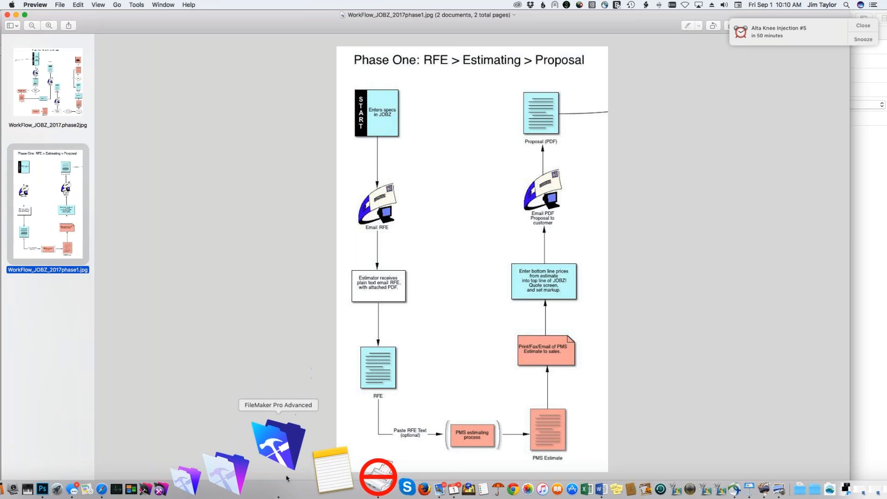
pyautogui.click(285, 476)
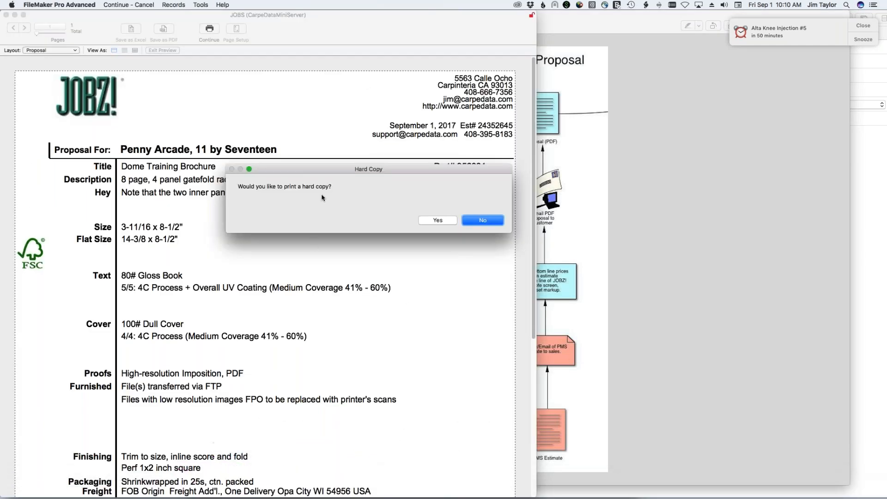
# Decline the hard copy and add the job to the sales pipeline
pyautogui.click(491, 224)
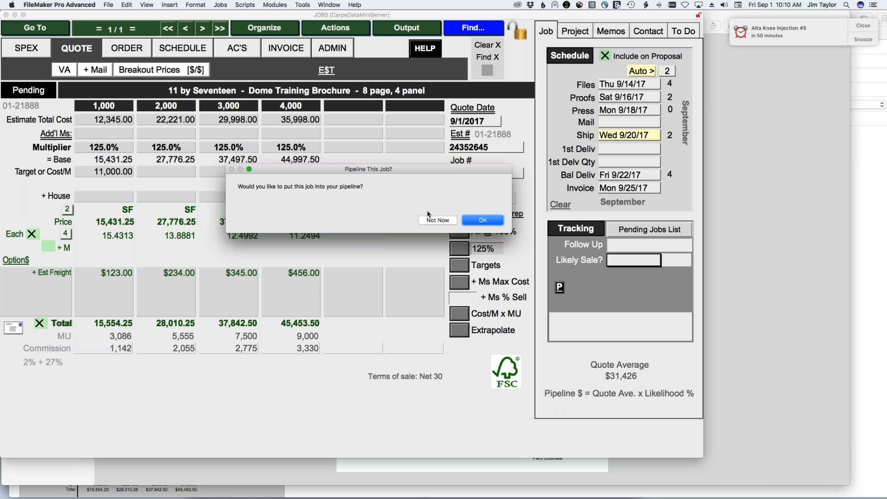
pyautogui.click(481, 220)
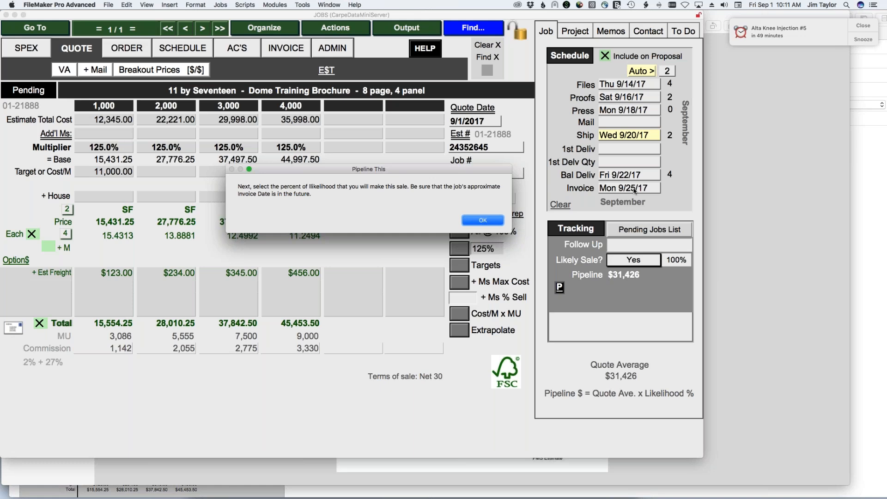
# Set the Dome Training Brochure's Likely Sale percentage to .90, pipelining $28,283
pyautogui.click(483, 220)
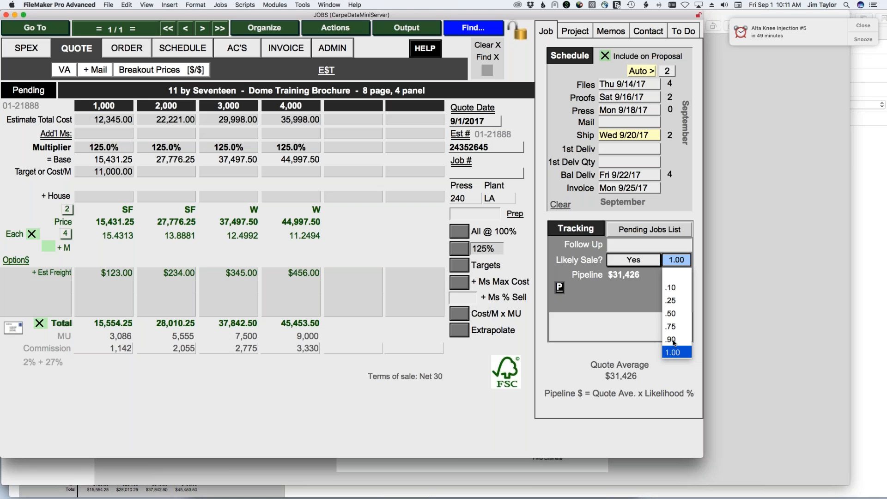
pyautogui.click(671, 314)
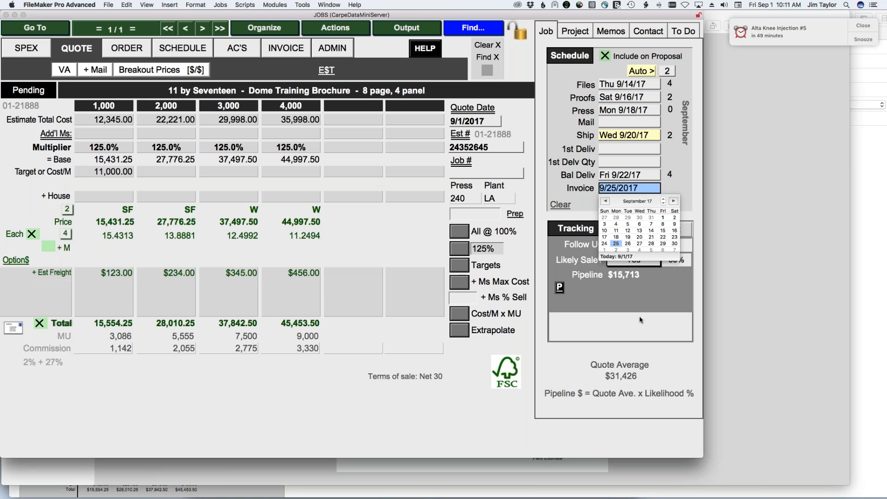
pyautogui.click(670, 325)
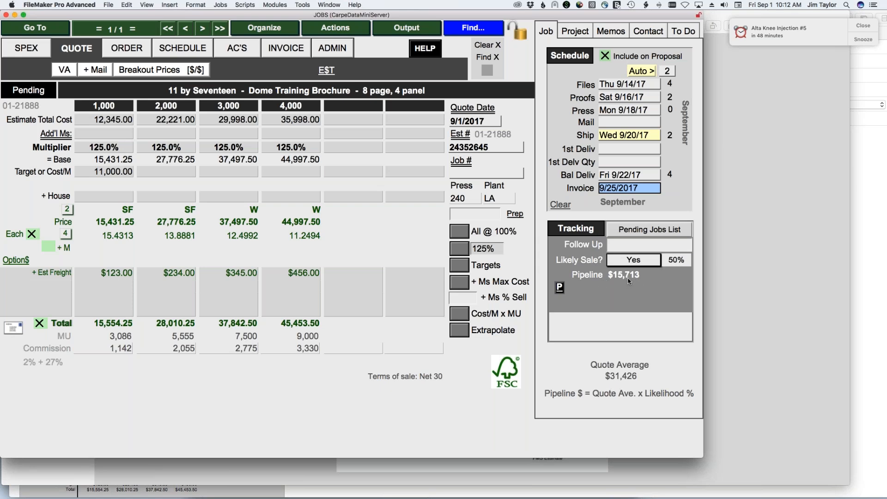
pyautogui.moveTo(629, 280)
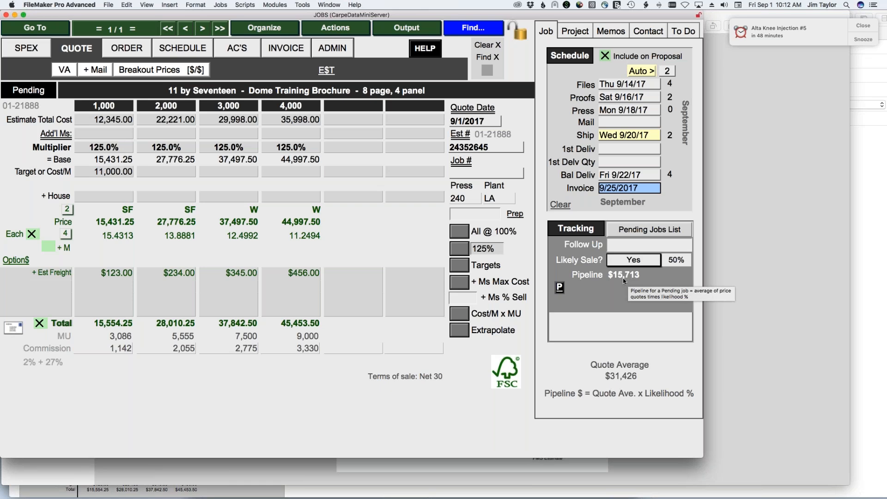
pyautogui.click(681, 260)
pyautogui.click(676, 340)
pyautogui.click(638, 317)
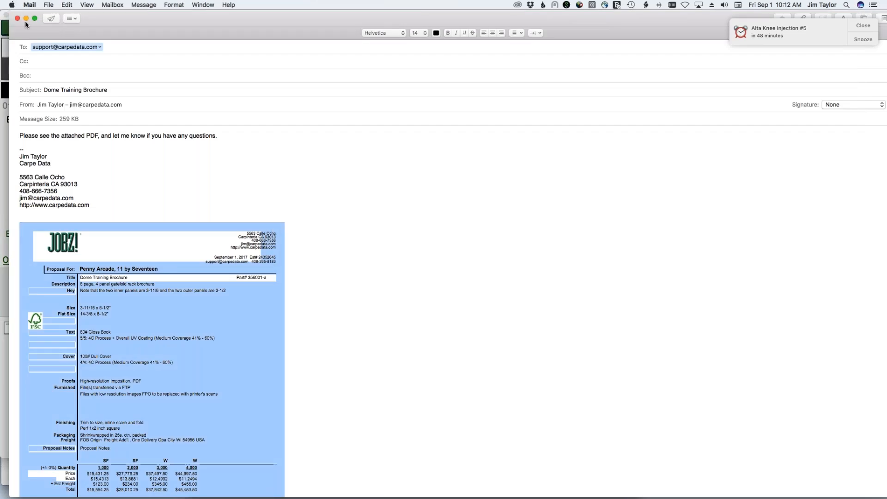
# Send the Dome Training Brochure email with its PDF, then show the job's ORDER details
pyautogui.click(51, 19)
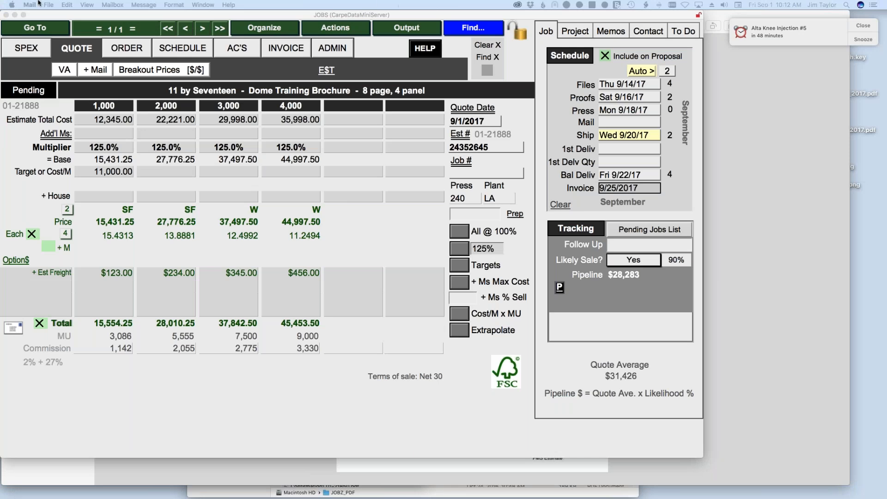
pyautogui.click(140, 51)
pyautogui.click(140, 51)
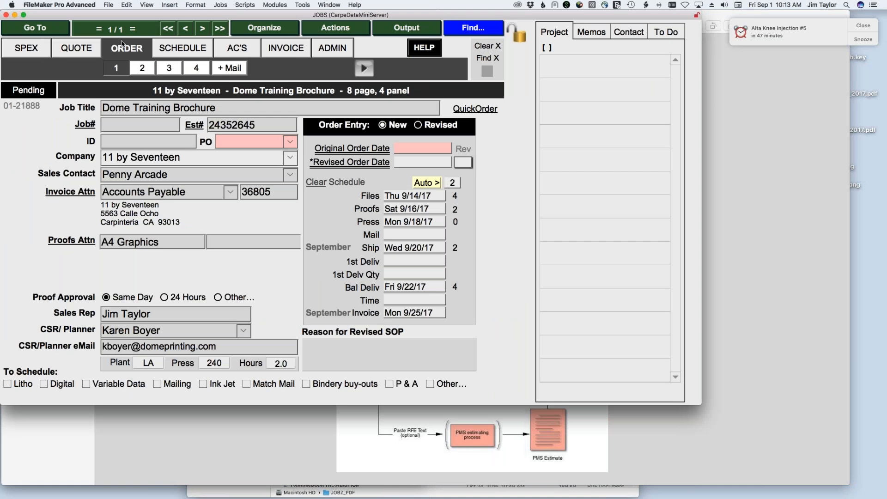
# Set the PO to To Come and send proofs to a contact at A4 Graphics NJ
pyautogui.click(291, 144)
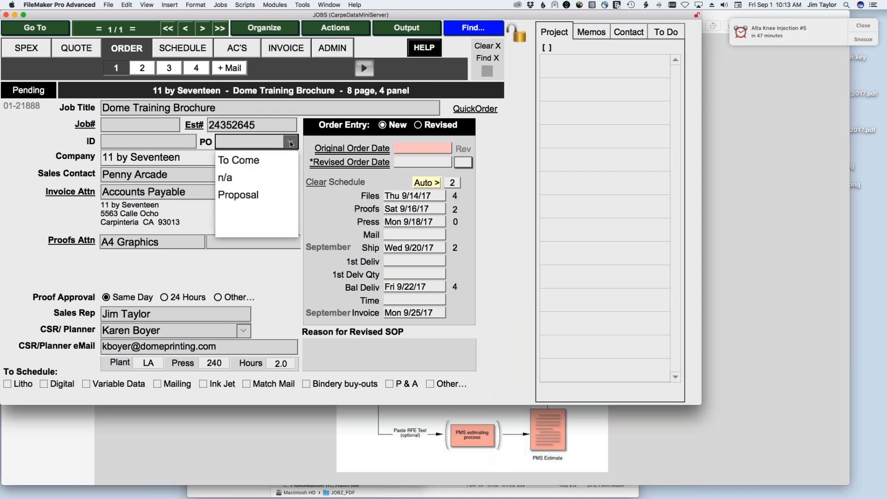
pyautogui.click(243, 162)
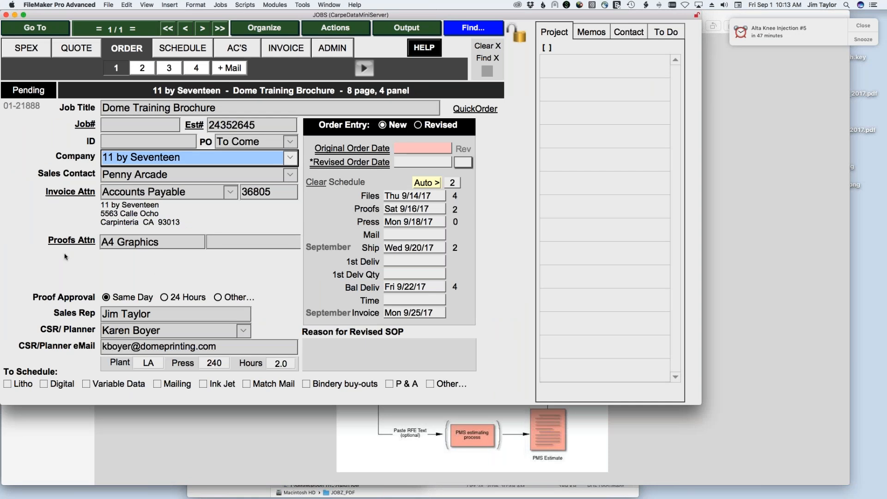
pyautogui.click(170, 244)
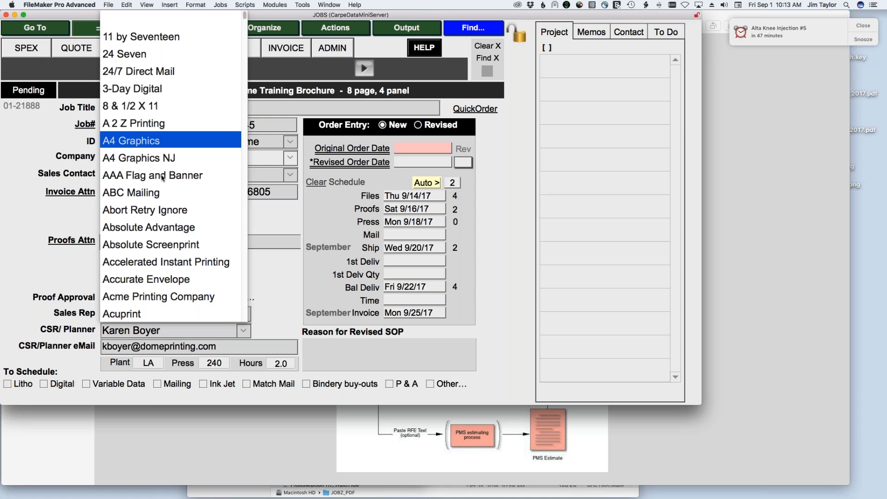
pyautogui.click(141, 161)
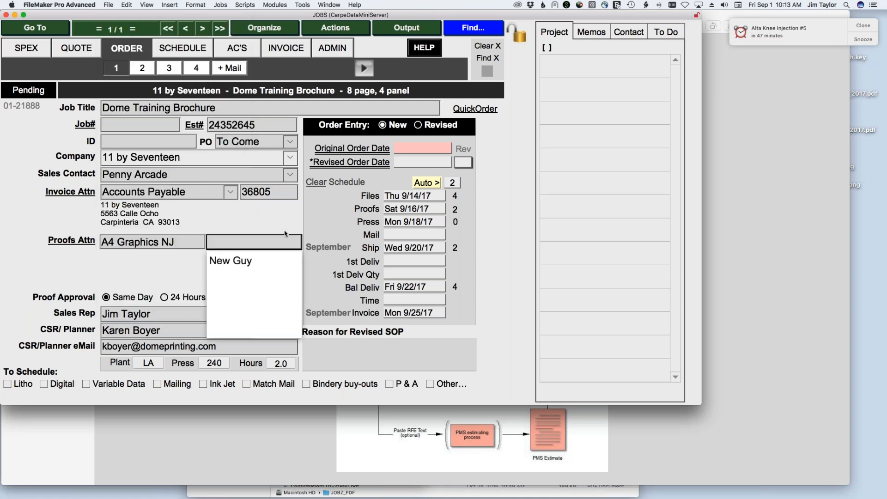
pyautogui.click(239, 261)
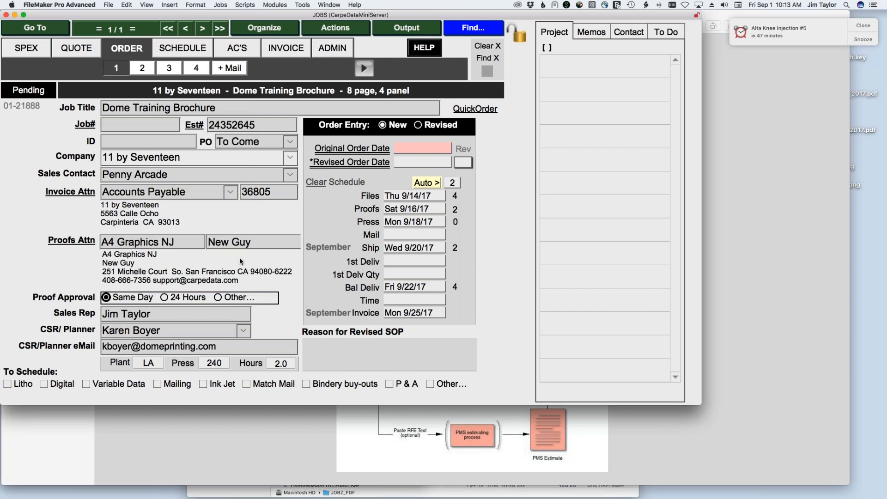
# Stamp the 9/1/2017 Original Order Date and set the order's new/revised status
pyautogui.click(359, 150)
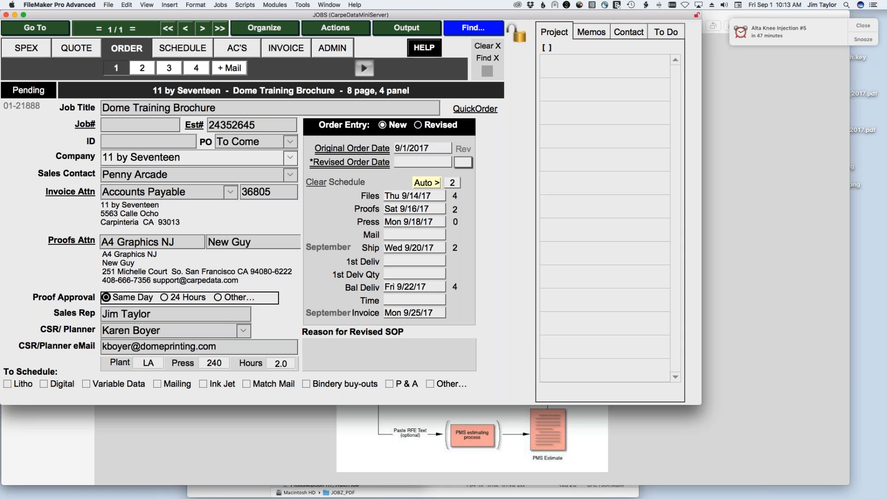
pyautogui.click(420, 129)
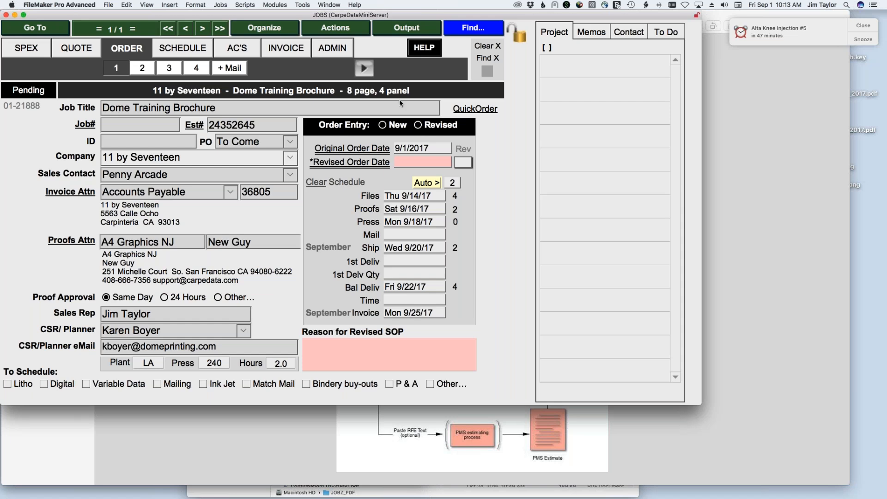
pyautogui.click(382, 125)
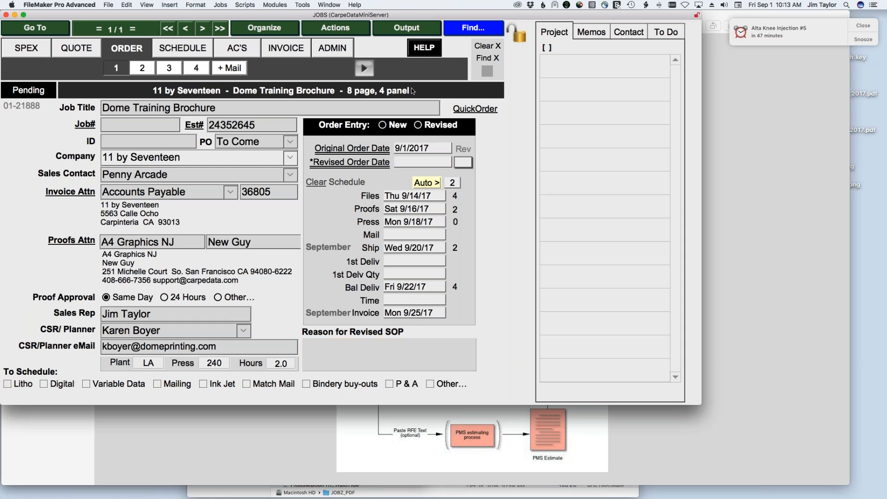
pyautogui.click(366, 68)
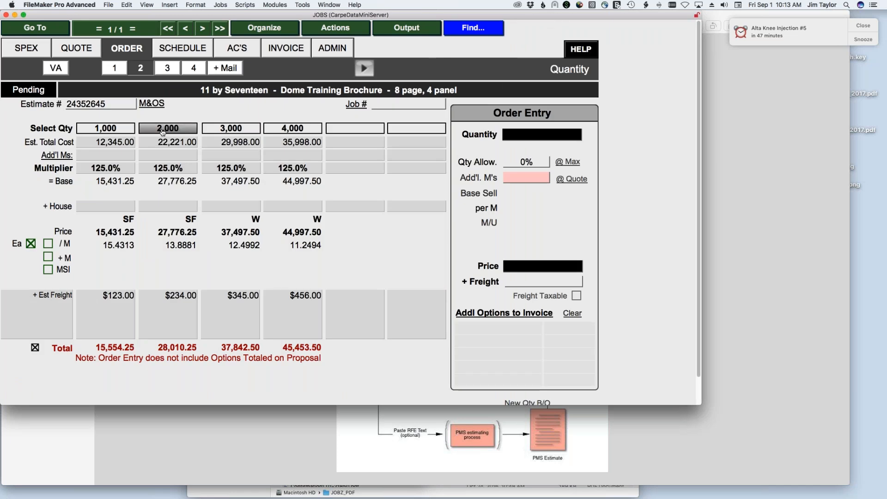
# Order 3,000 brochures at $37,497.50, add $345.00 freight to the invoice, and fill additional M's at max
pyautogui.click(308, 131)
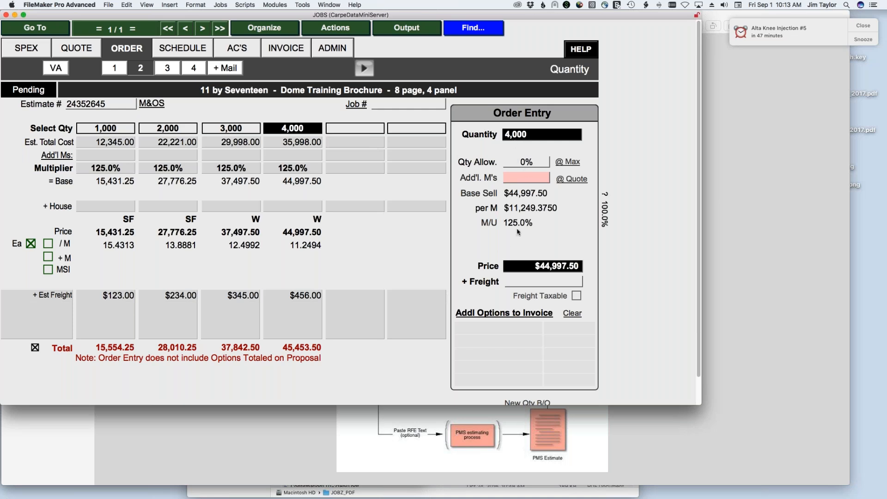
pyautogui.click(254, 128)
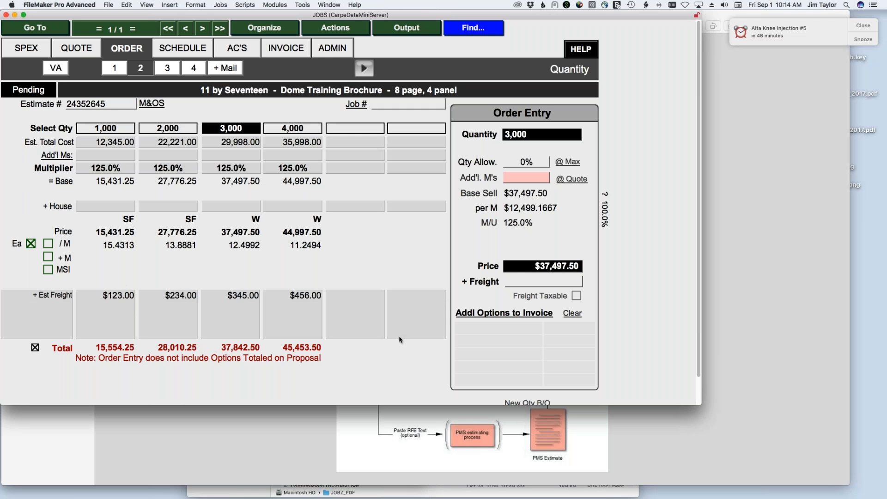
pyautogui.click(489, 314)
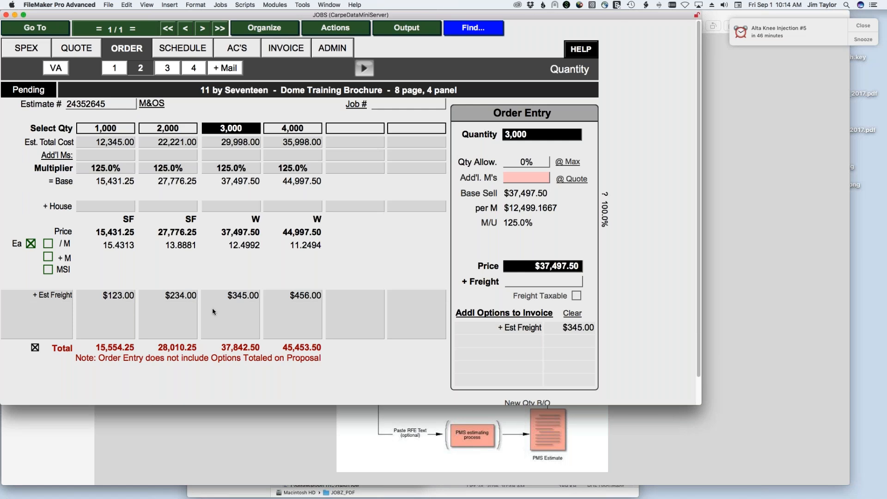
pyautogui.click(570, 162)
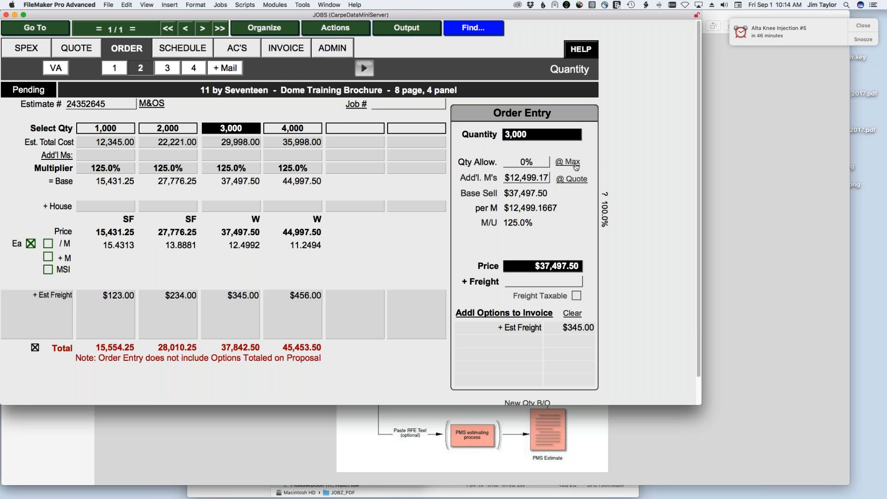
pyautogui.click(51, 156)
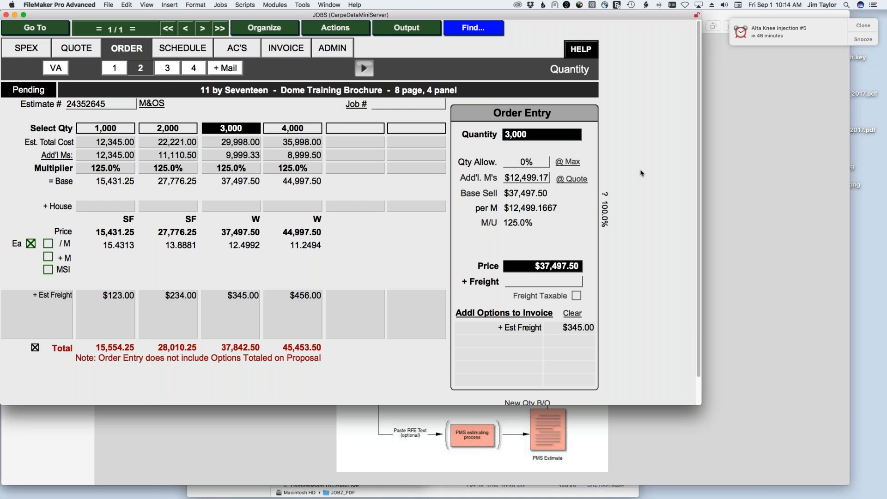
# Show unit prices per thousand and leave the order's Add'l M's amount empty
pyautogui.click(572, 179)
pyautogui.click(47, 244)
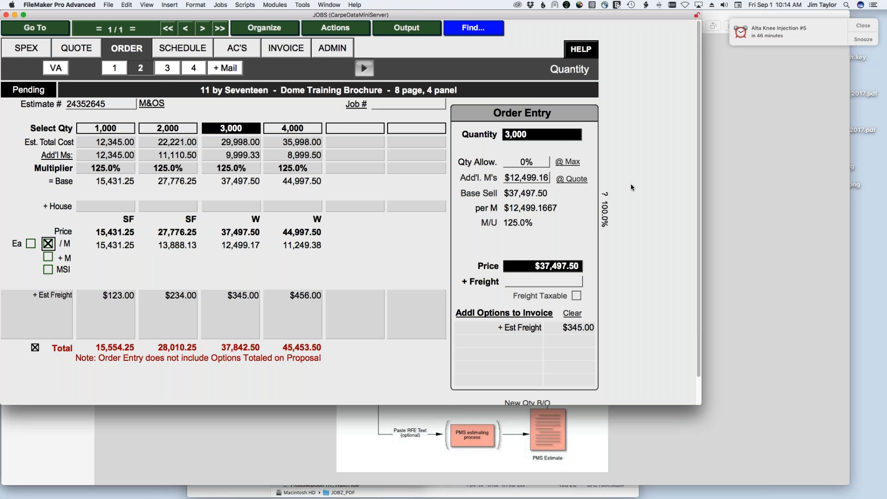
pyautogui.click(572, 181)
pyautogui.click(568, 165)
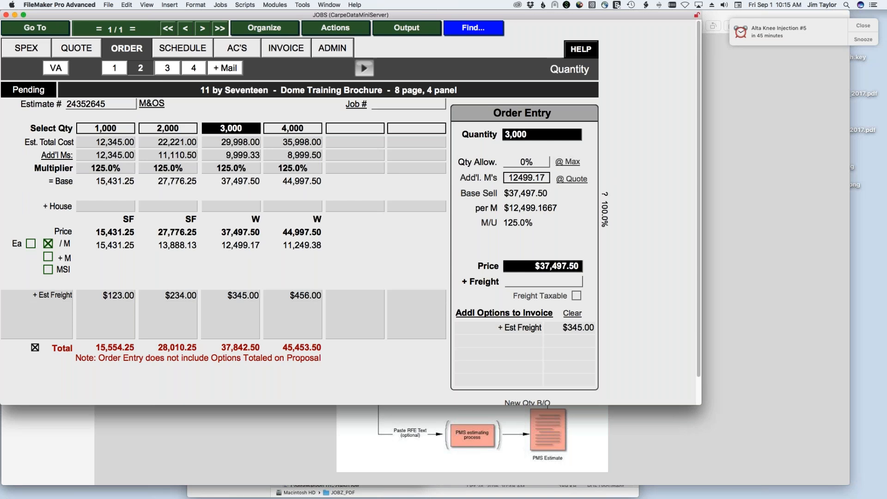
pyautogui.click(572, 179)
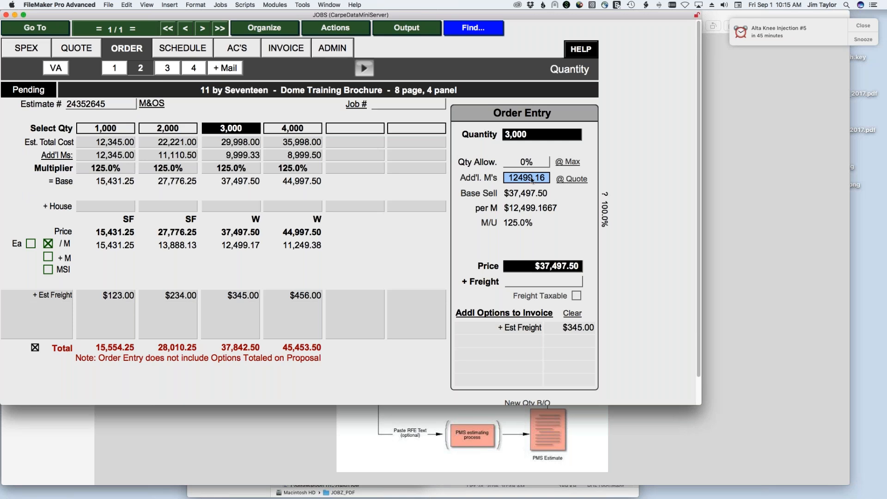
pyautogui.press('BackSpace')
pyautogui.click(590, 169)
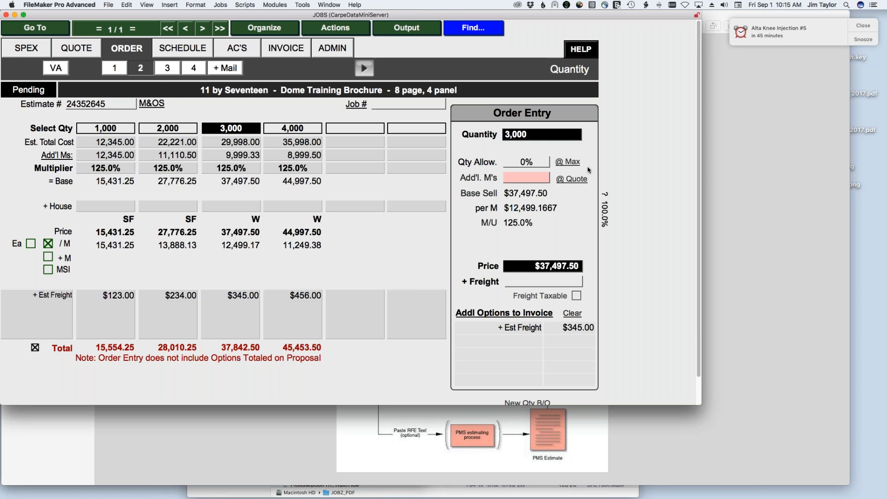
pyautogui.click(363, 69)
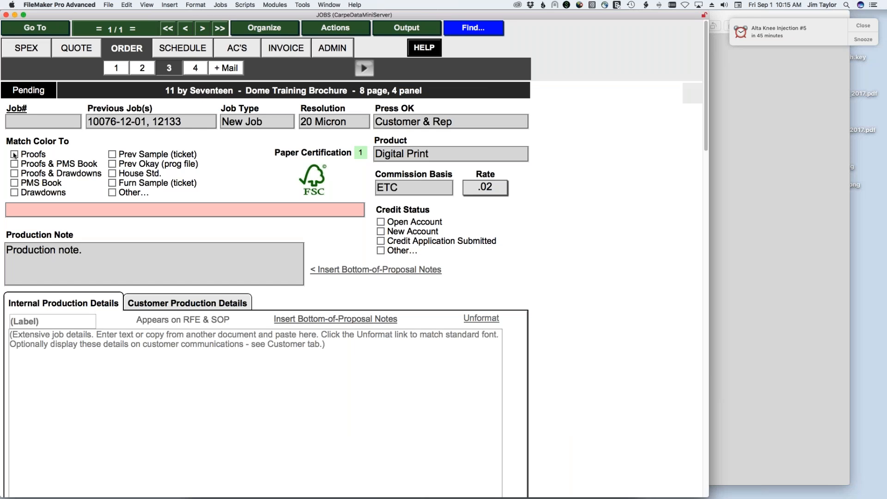
# Match colour to Proofs & Drawdowns and PMS Book, with press approval by Customer & Rep
pyautogui.click(14, 174)
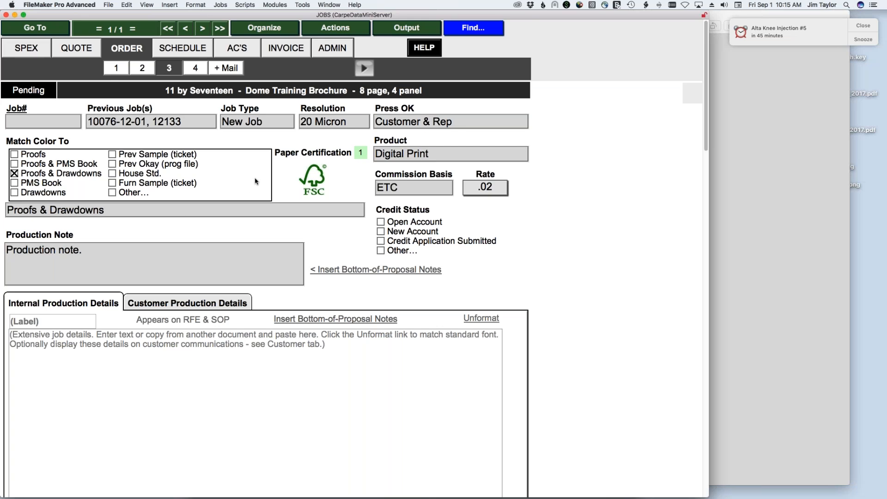
pyautogui.click(112, 184)
pyautogui.click(113, 184)
pyautogui.click(16, 183)
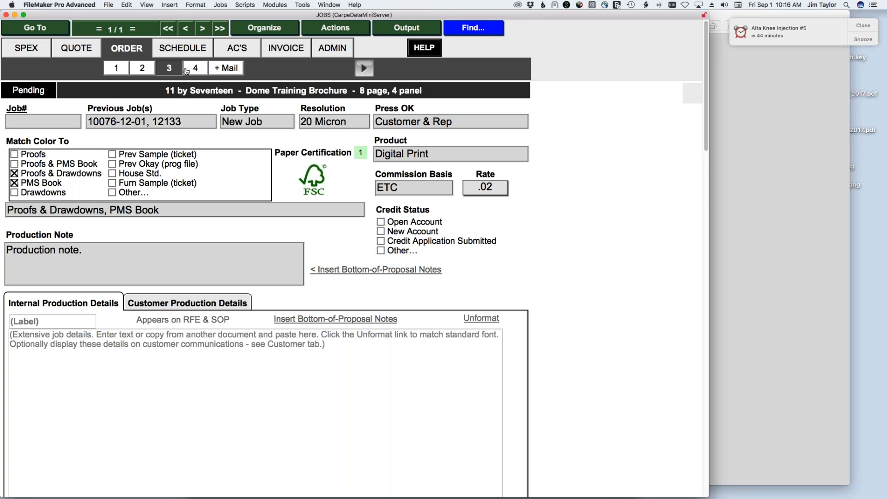
pyautogui.click(409, 122)
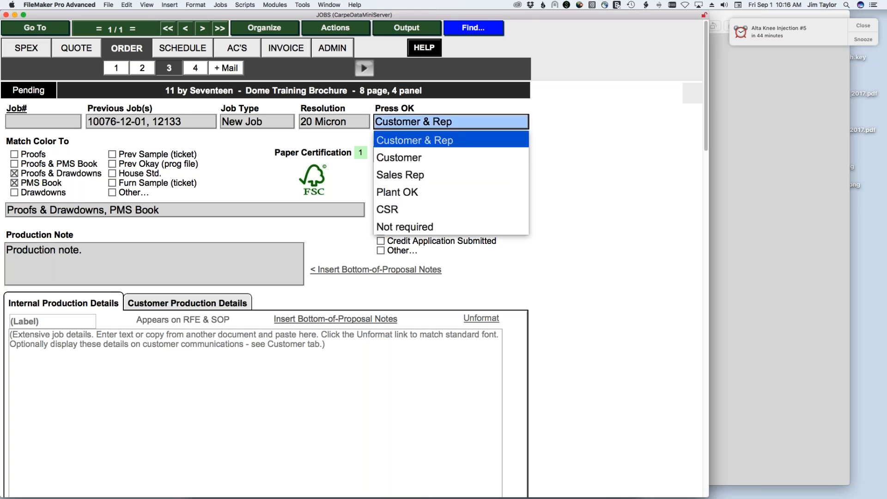
pyautogui.click(408, 140)
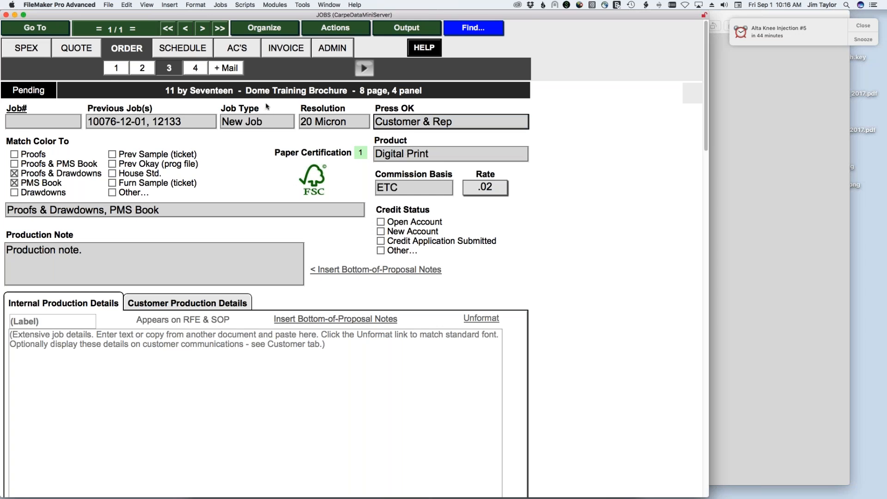
pyautogui.click(197, 69)
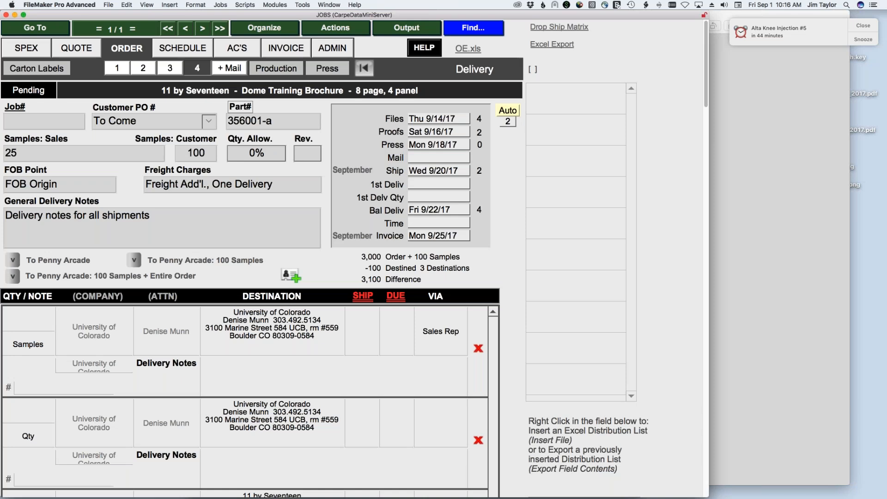
# Delete the three existing delivery destinations
pyautogui.click(478, 348)
pyautogui.click(474, 169)
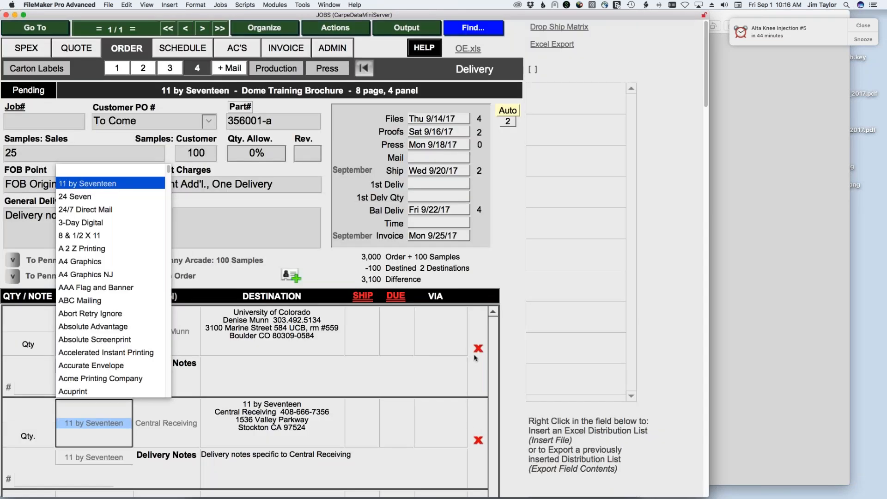
pyautogui.click(478, 348)
pyautogui.click(466, 169)
pyautogui.click(478, 347)
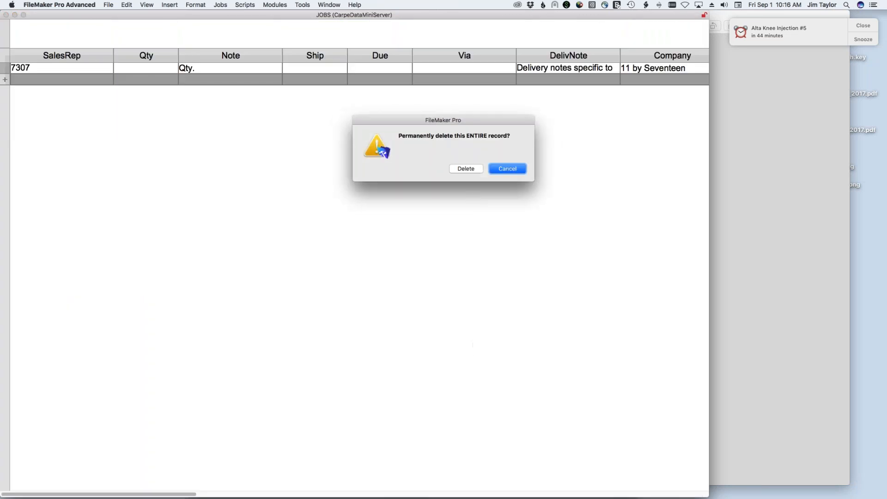
pyautogui.click(464, 167)
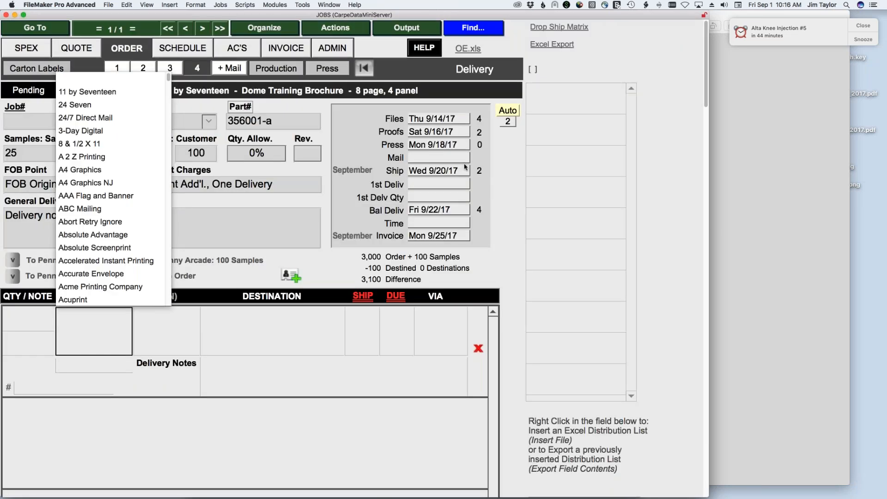
pyautogui.click(278, 231)
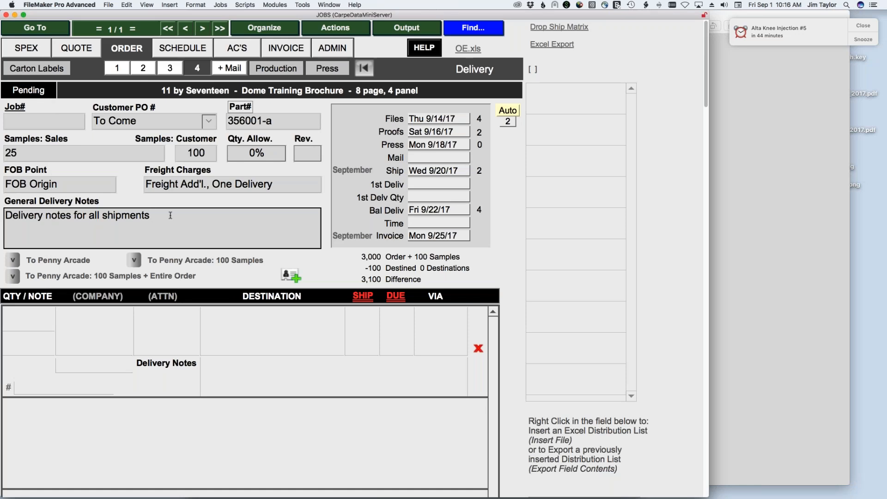
# Complete the General Delivery Notes as 'Delivery notes for all shipments' after the 100 customer samples
pyautogui.click(198, 154)
pyautogui.press('Tab')
pyautogui.scroll(-3, 137, 219)
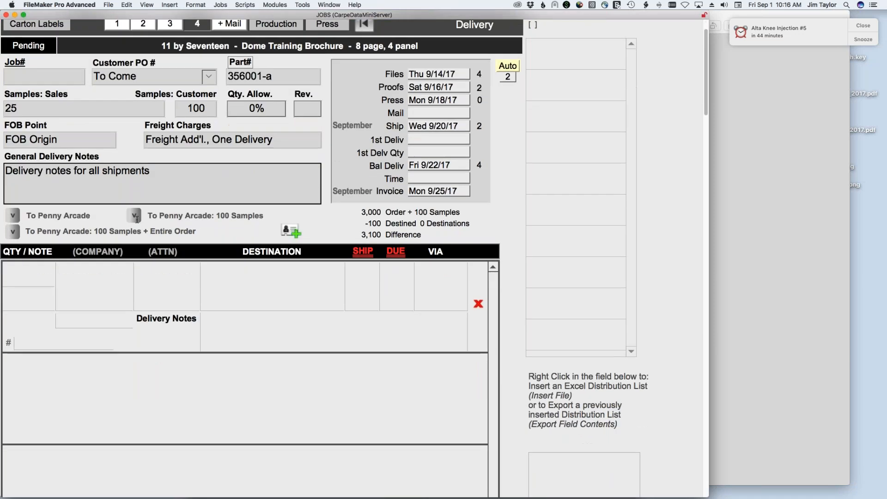
# Add Penny Arcade destinations for 100 samples and the full 3,000 order, editing their delivery notes
pyautogui.click(13, 232)
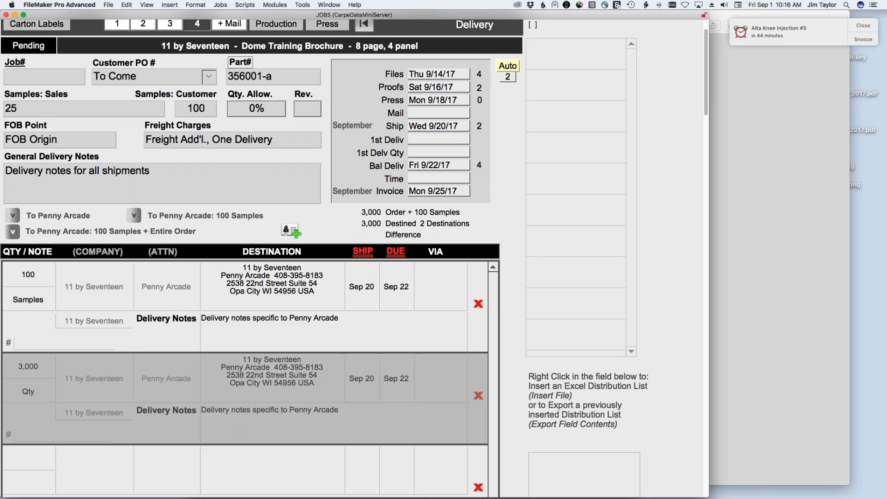
pyautogui.click(224, 344)
pyautogui.tripleClick(333, 316)
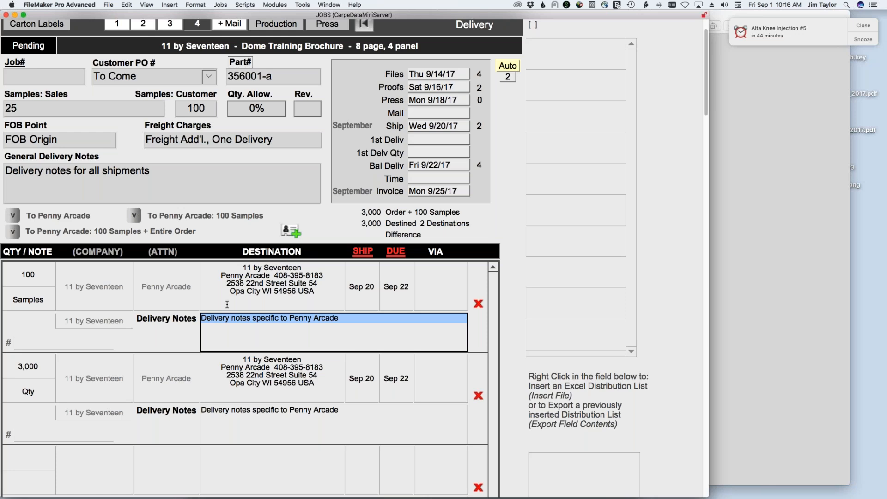
pyautogui.scroll(-4, 227, 305)
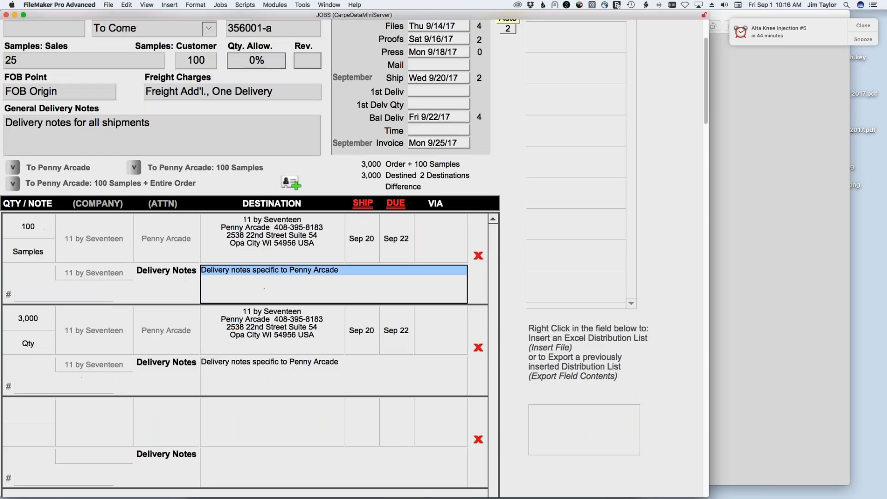
pyautogui.click(20, 383)
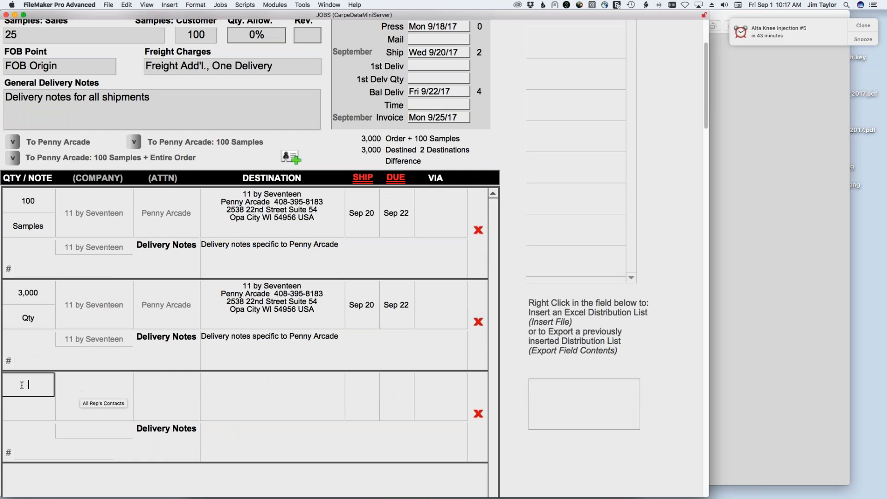
# Add a third destination of 1000 pieces to Acuprint and set its attention contact
pyautogui.write('000')
pyautogui.click(89, 391)
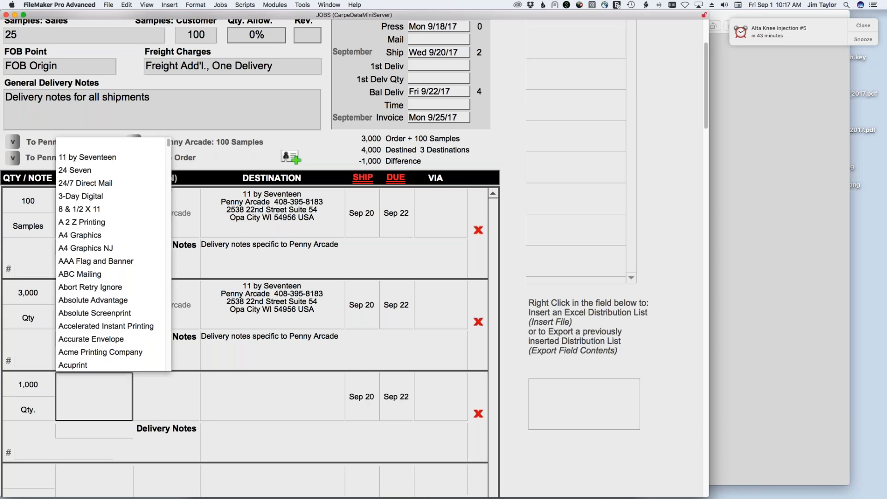
pyautogui.click(84, 365)
pyautogui.click(153, 433)
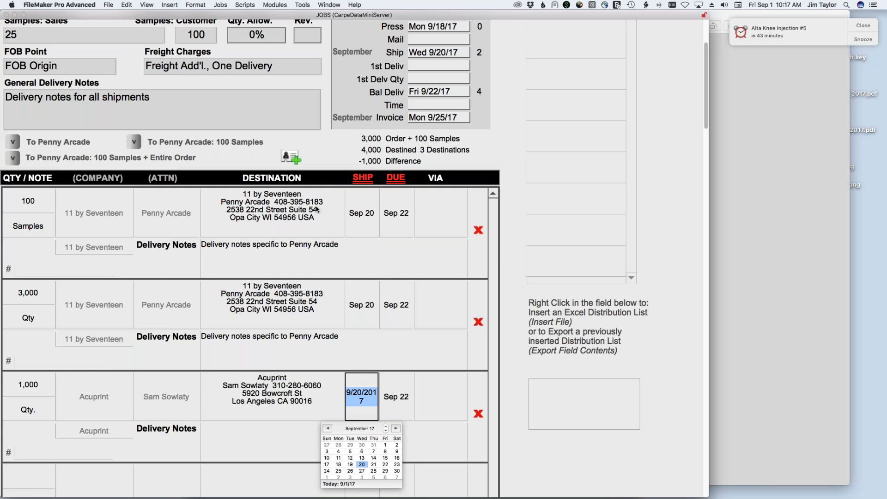
# Ship the samples via Sales Rep and send the second and Acuprint destinations Best Way
pyautogui.click(442, 215)
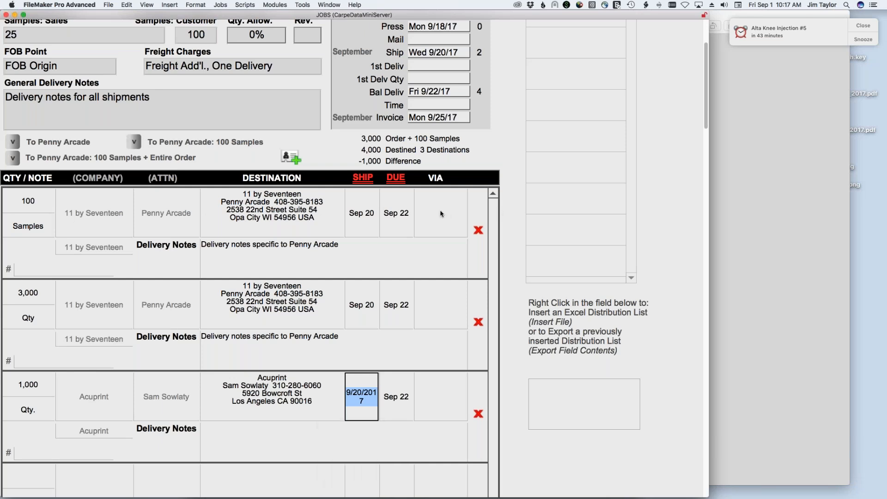
pyautogui.click(439, 246)
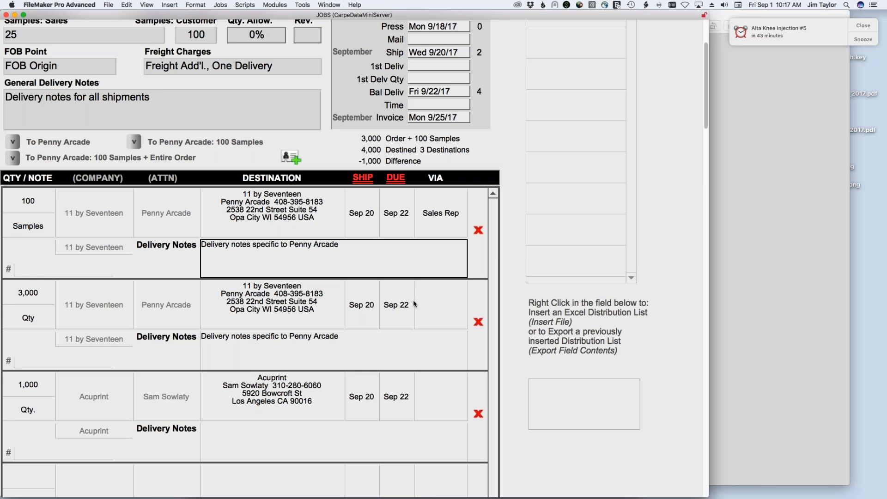
pyautogui.click(442, 310)
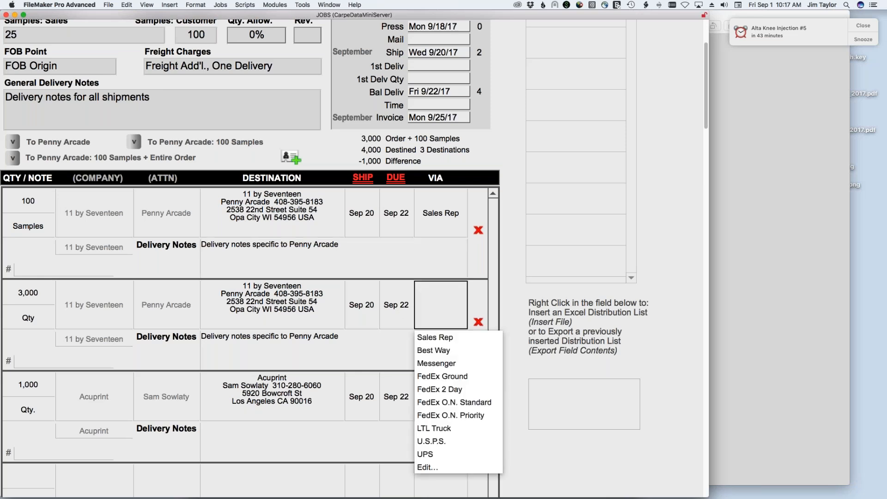
pyautogui.click(446, 352)
pyautogui.click(445, 401)
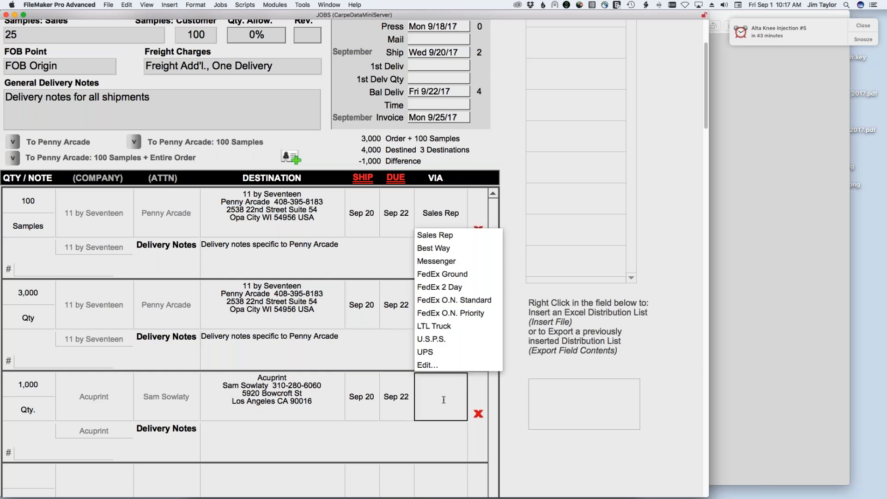
pyautogui.click(439, 249)
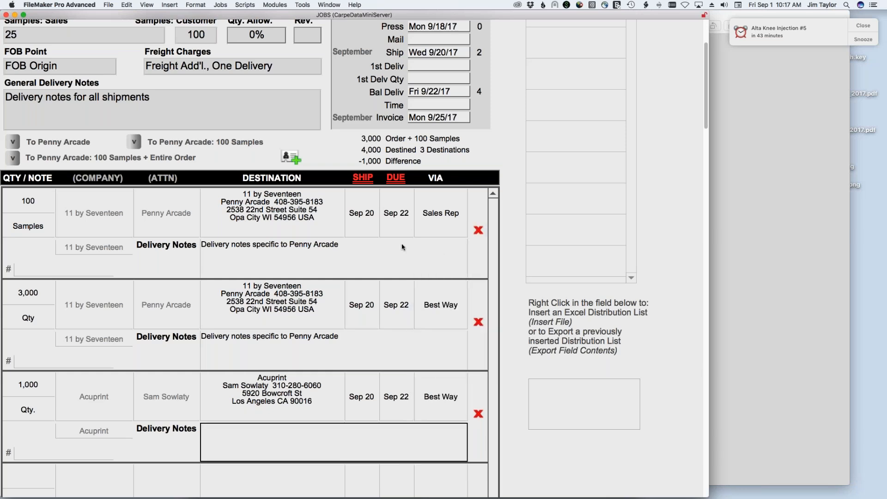
# Make the samples delivery due September 20
pyautogui.click(395, 215)
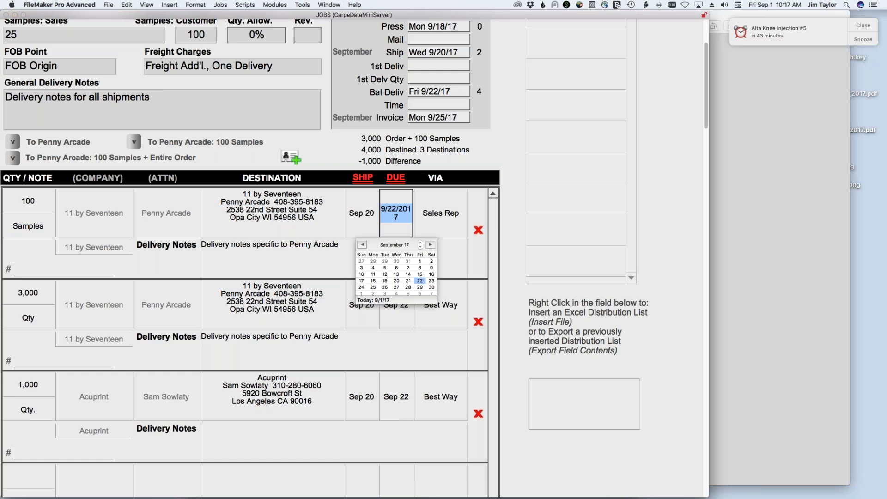
pyautogui.click(396, 280)
pyautogui.press('Tab')
pyautogui.press('Tab')
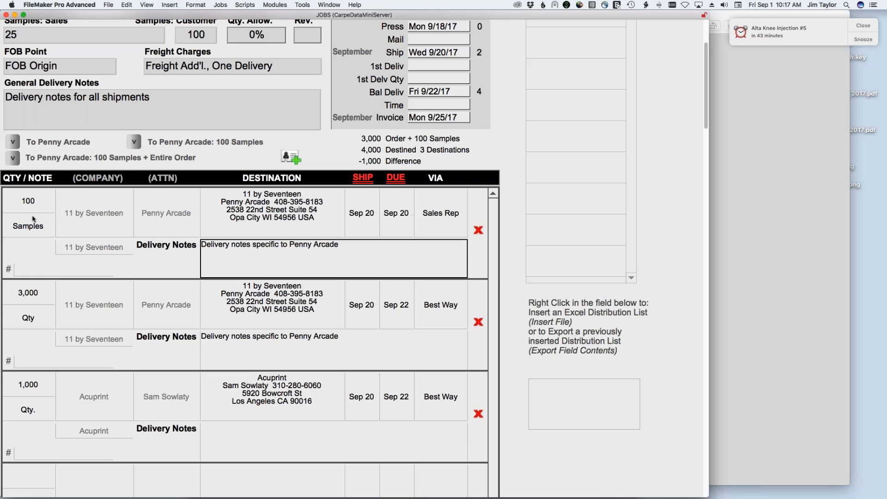
# Cut the second destination's quantity from 3000 to 2000
pyautogui.click(20, 294)
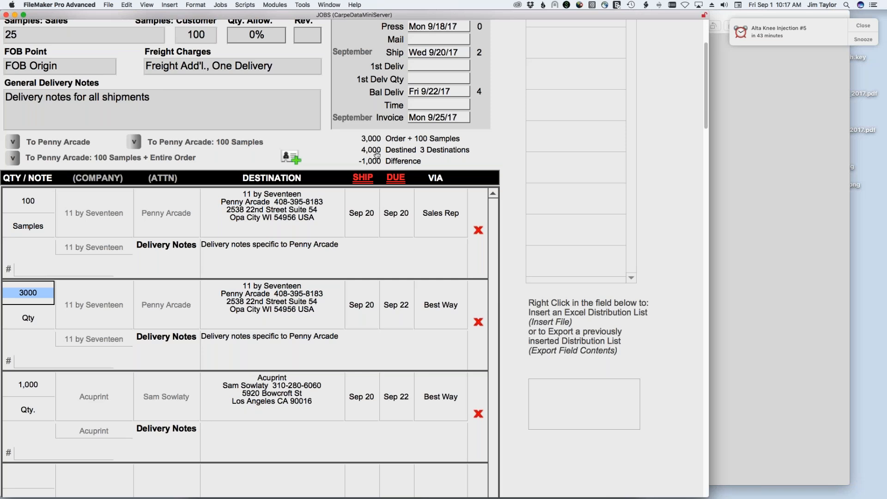
pyautogui.click(24, 296)
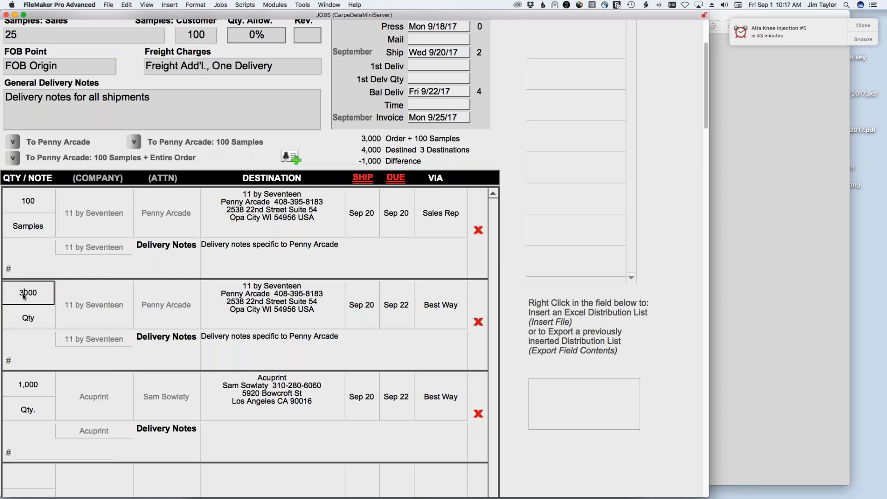
pyautogui.press('BackSpace')
pyautogui.write('2')
pyautogui.click(282, 351)
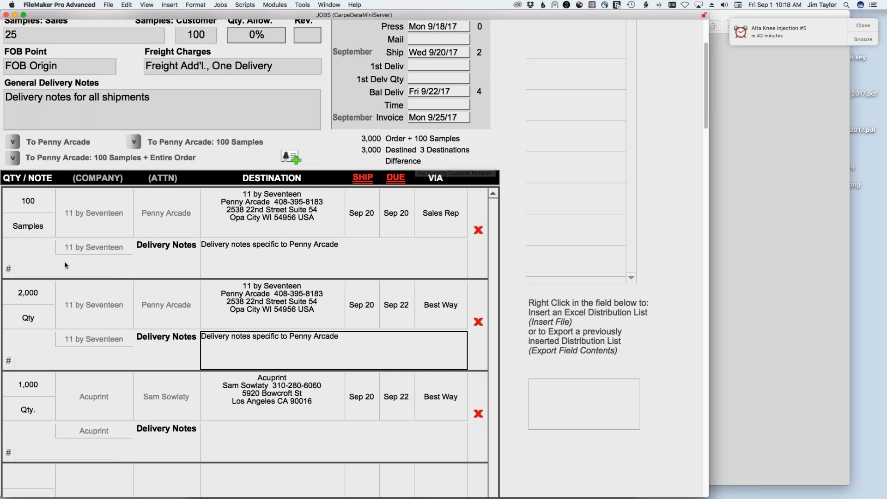
pyautogui.scroll(-15, 240, 418)
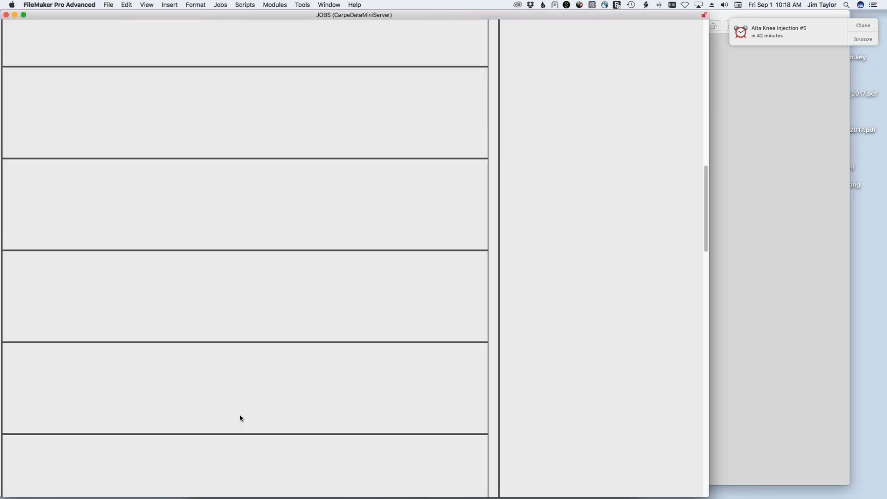
pyautogui.scroll(15, 239, 418)
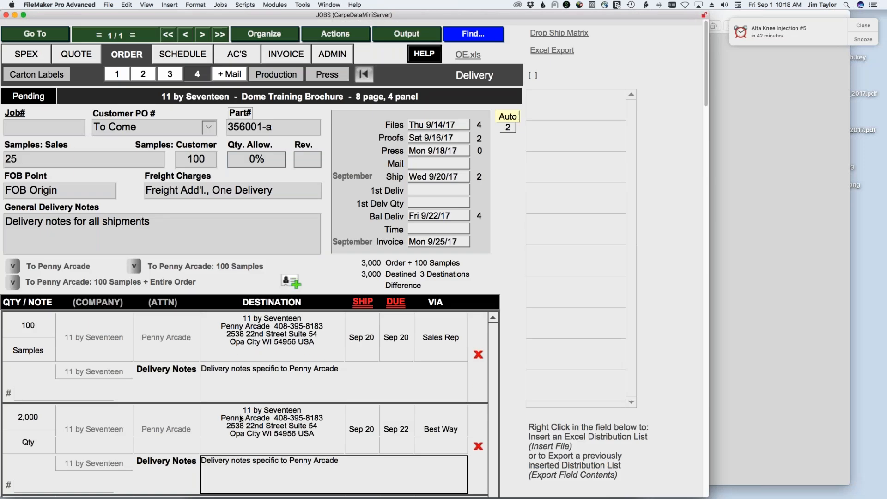
pyautogui.click(411, 29)
# Output the Email SOP, review both preview pages, and continue to build the Mail draft
pyautogui.click(411, 26)
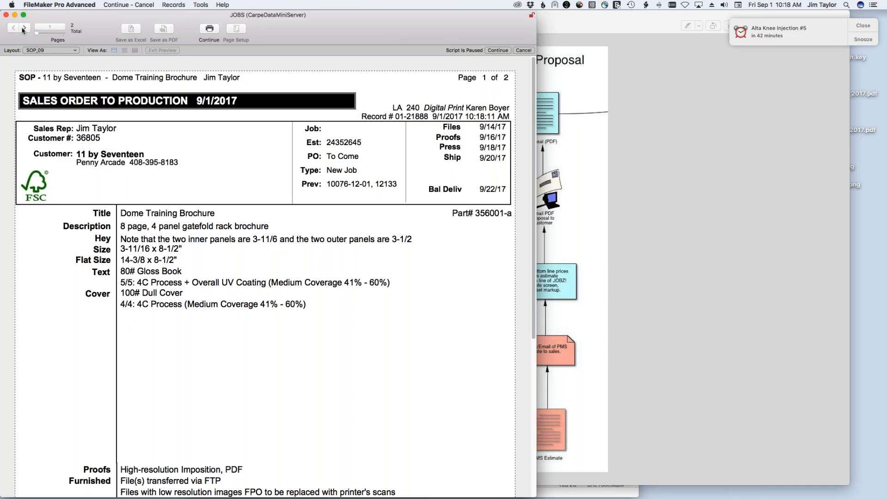
pyautogui.scroll(-10, 137, 233)
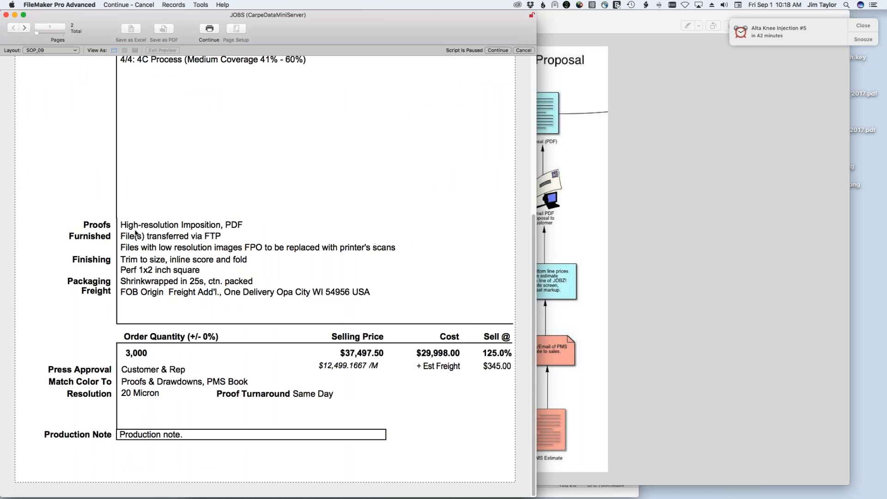
pyautogui.click(24, 29)
pyautogui.scroll(5, 180, 271)
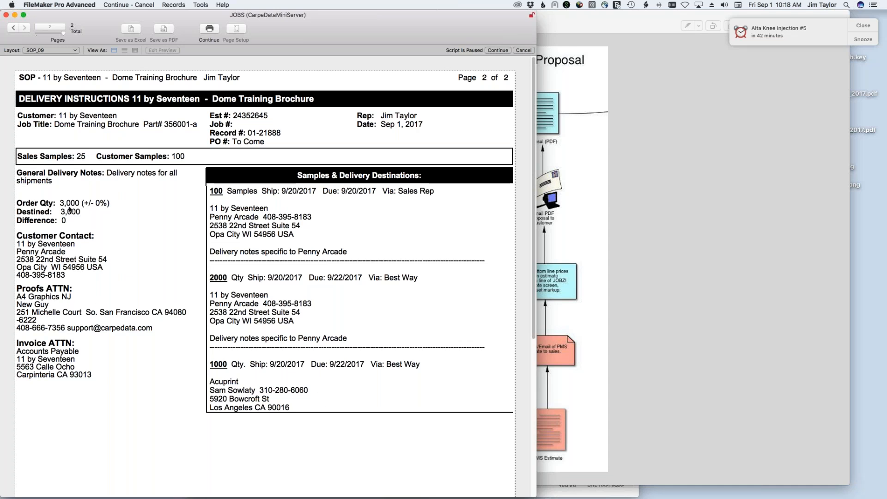
pyautogui.click(495, 50)
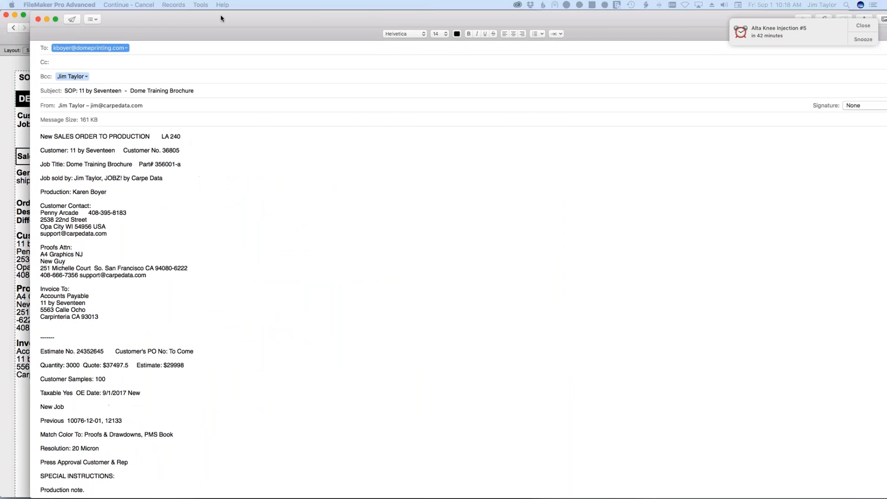
# Check the SOP email body and attached SOP_24352645.pdf, then return to the FileMaker job
pyautogui.moveTo(17, 134); pyautogui.dragTo(204, 385)
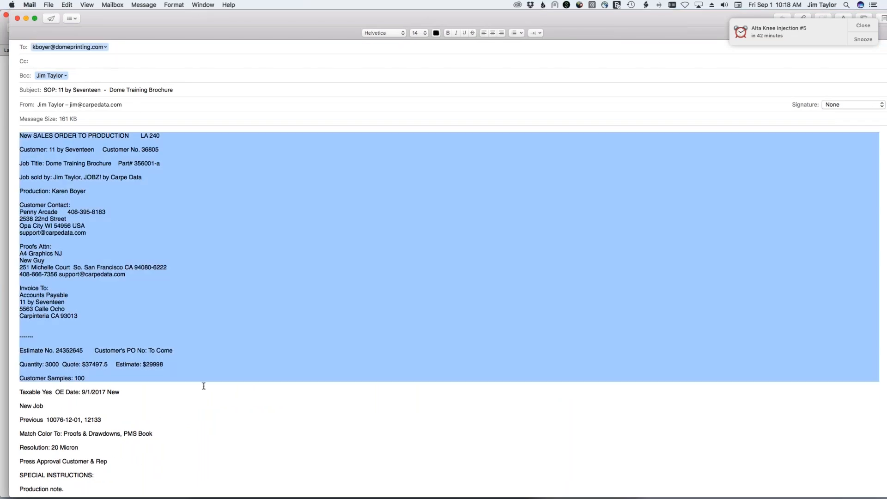
pyautogui.scroll(-20, 204, 386)
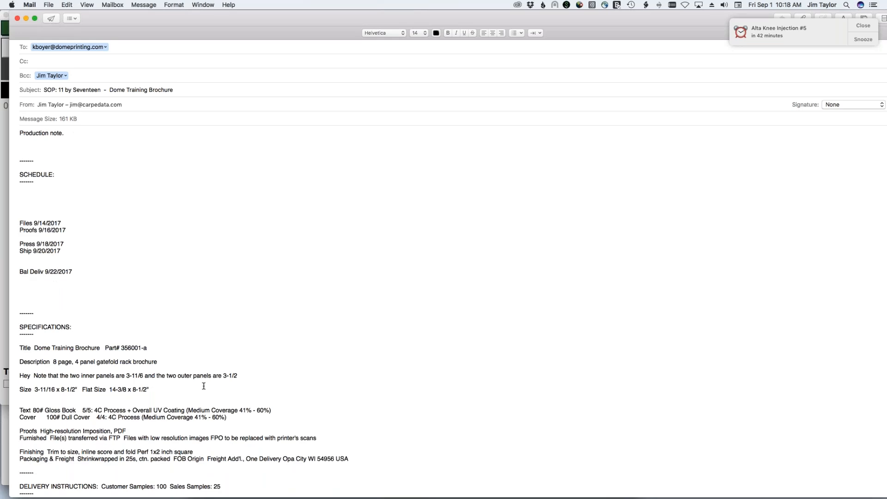
pyautogui.doubleClick(58, 463)
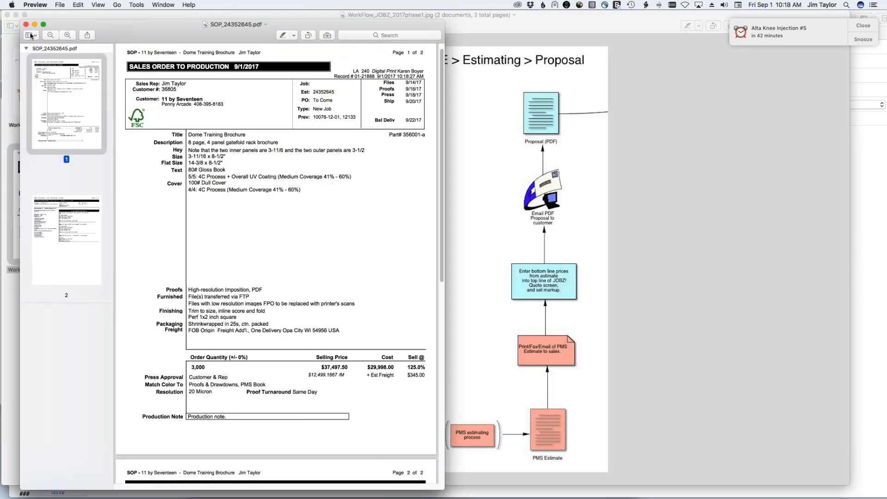
pyautogui.click(27, 25)
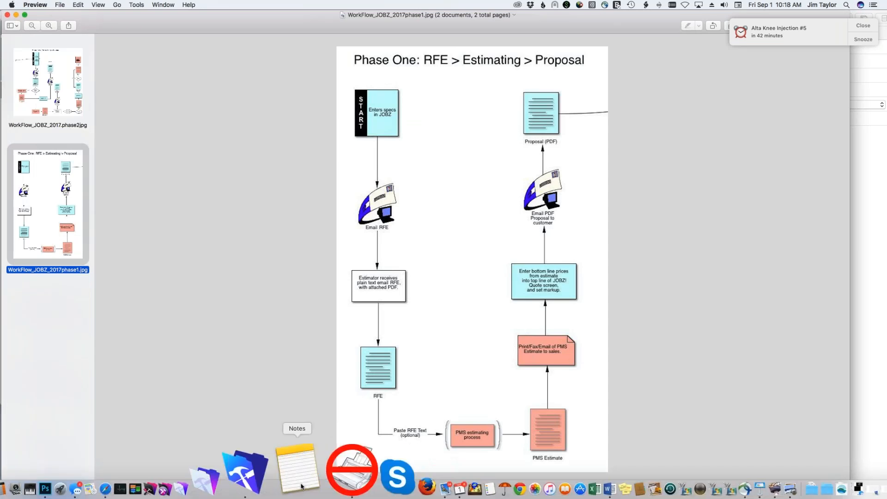
pyautogui.click(290, 480)
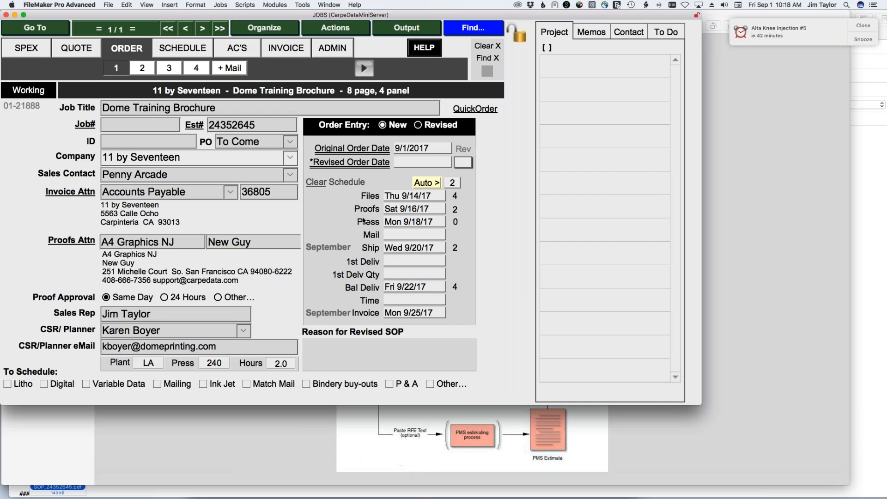
# On the invoice Amounts tab, set the final billable quantity to 3000, keeping Est Freight at 345.00
pyautogui.click(19, 52)
pyautogui.click(139, 47)
pyautogui.click(299, 45)
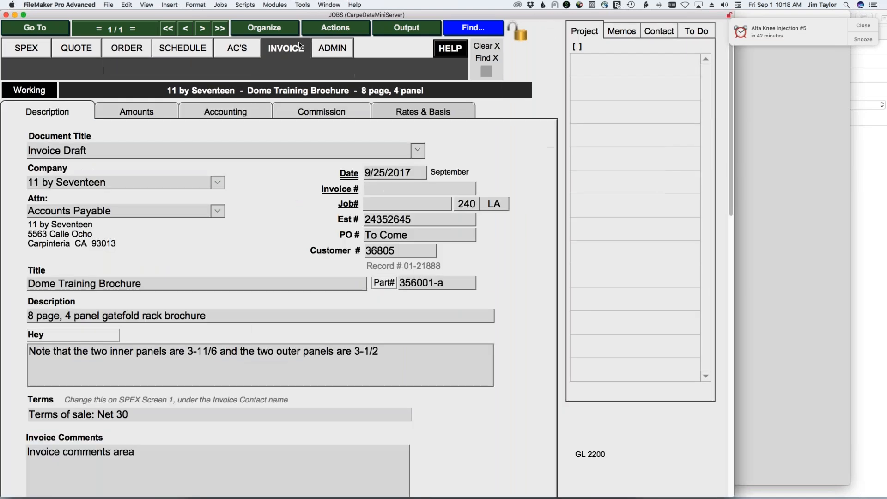
pyautogui.click(127, 115)
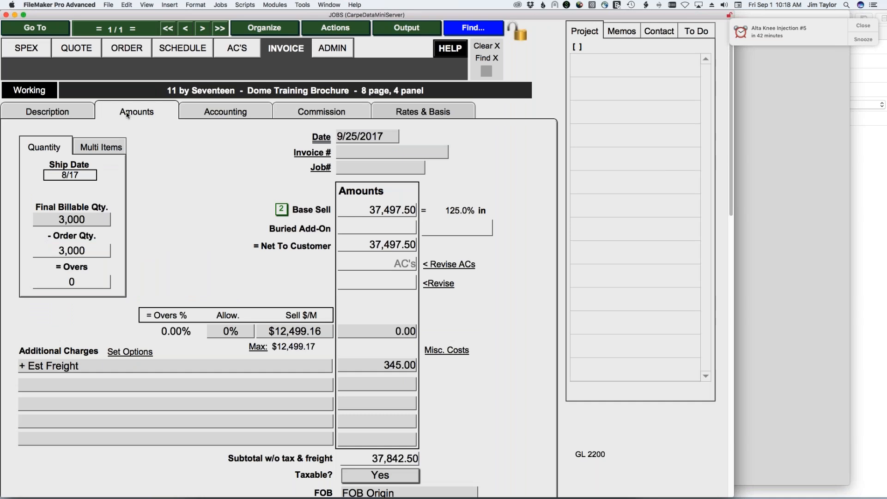
pyautogui.click(65, 222)
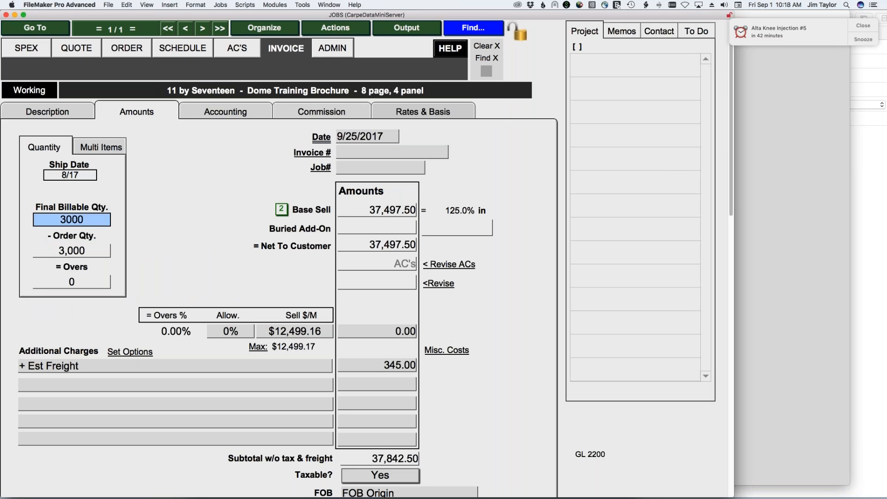
pyautogui.click(98, 367)
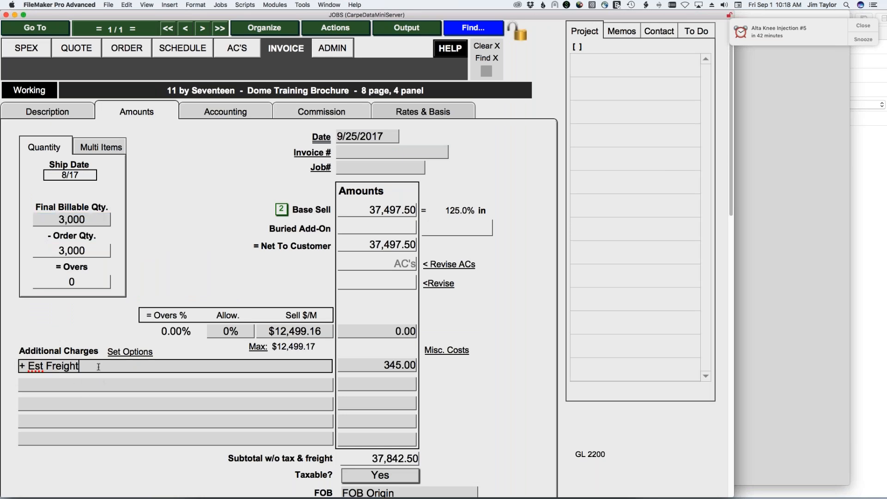
pyautogui.click(428, 31)
pyautogui.click(422, 11)
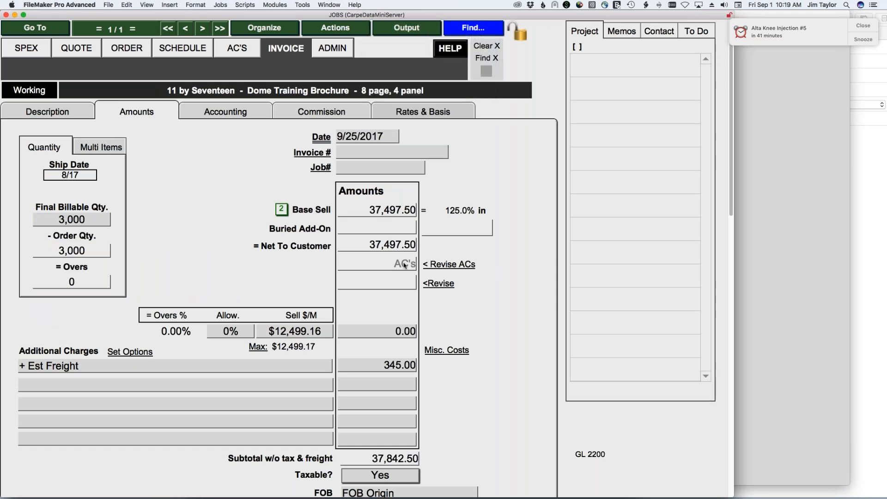
pyautogui.click(417, 27)
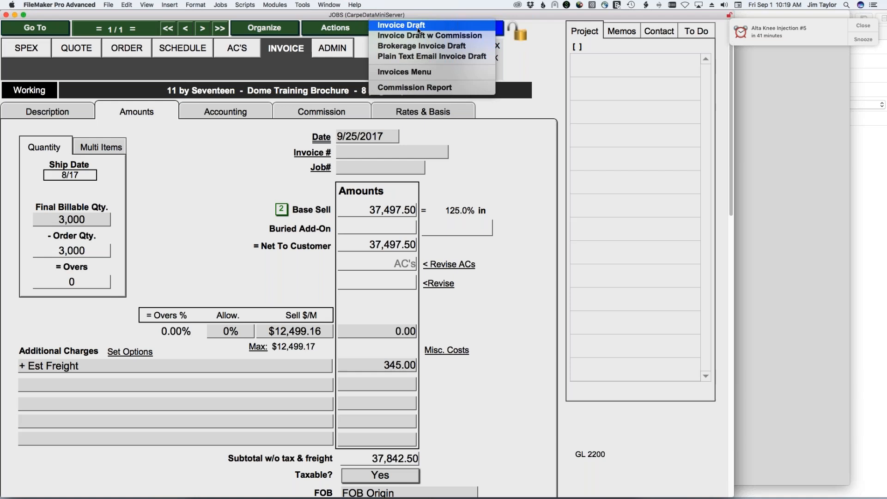
# Start an Invoice Draft and fill in the missing job number when prompted
pyautogui.click(417, 28)
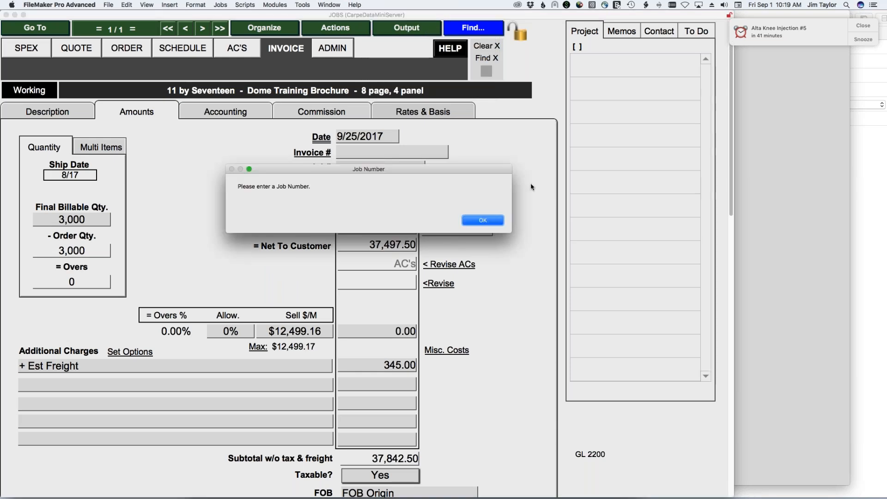
pyautogui.click(483, 221)
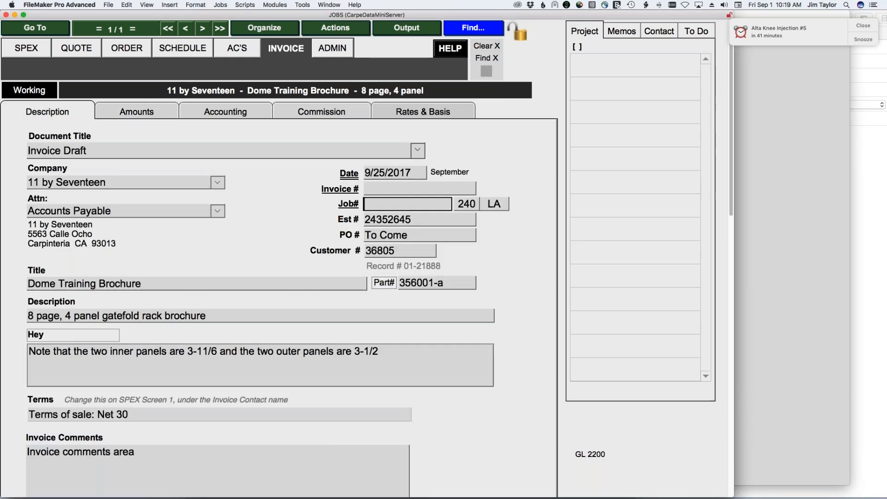
pyautogui.write('34645674')
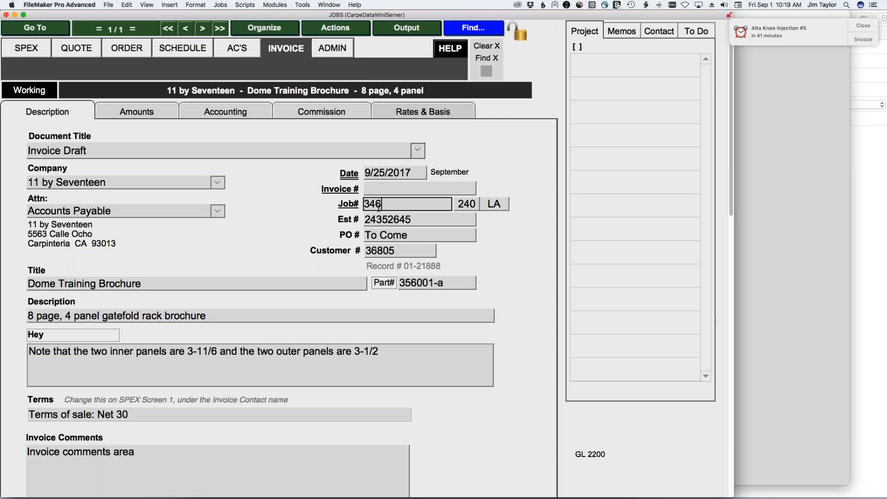
# Generate the Invoice Draft past the date warning and review its $41,248.33 total
pyautogui.click(398, 28)
pyautogui.click(397, 25)
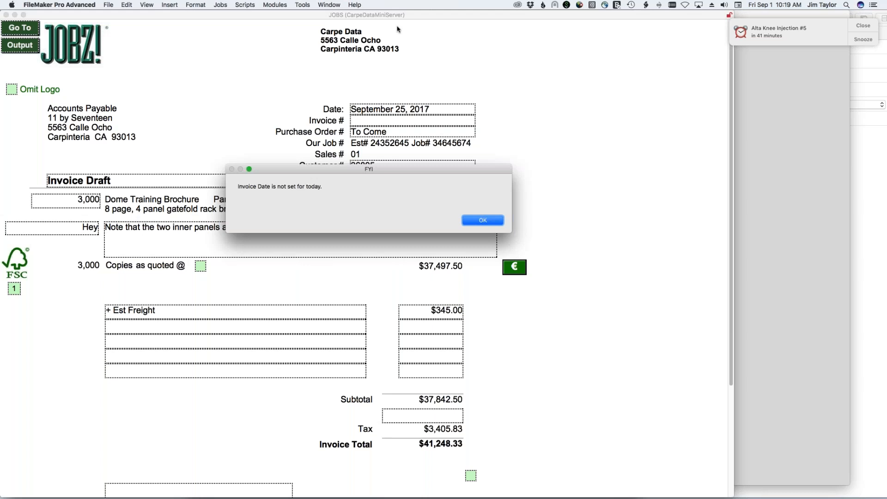
pyautogui.click(489, 220)
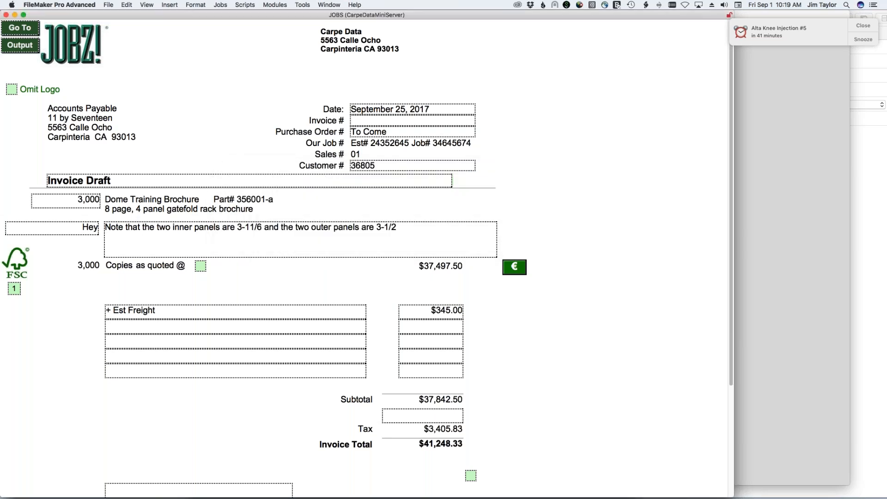
pyautogui.scroll(-5, 383, 284)
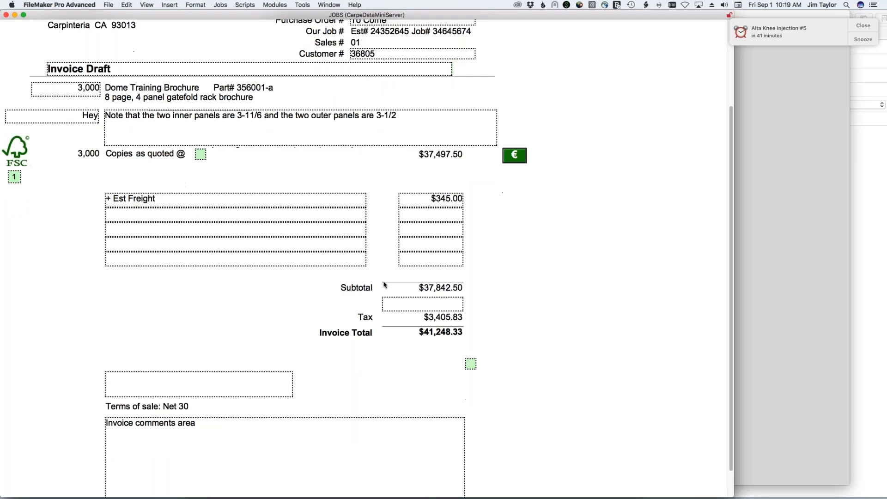
pyautogui.scroll(5, 338, 279)
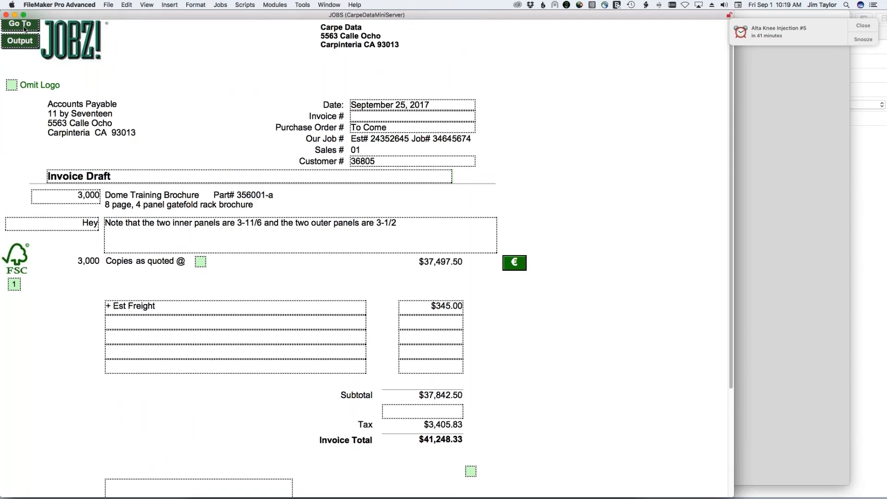
pyautogui.click(26, 46)
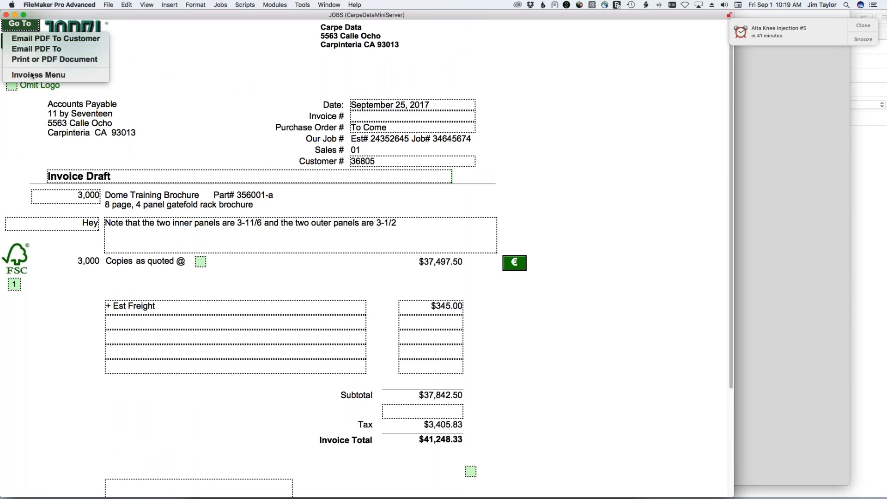
pyautogui.click(100, 60)
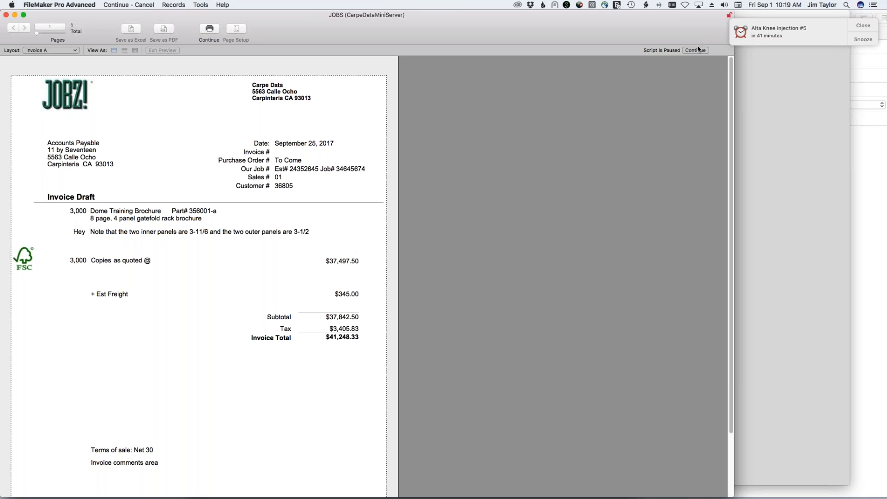
pyautogui.click(696, 50)
pyautogui.click(473, 221)
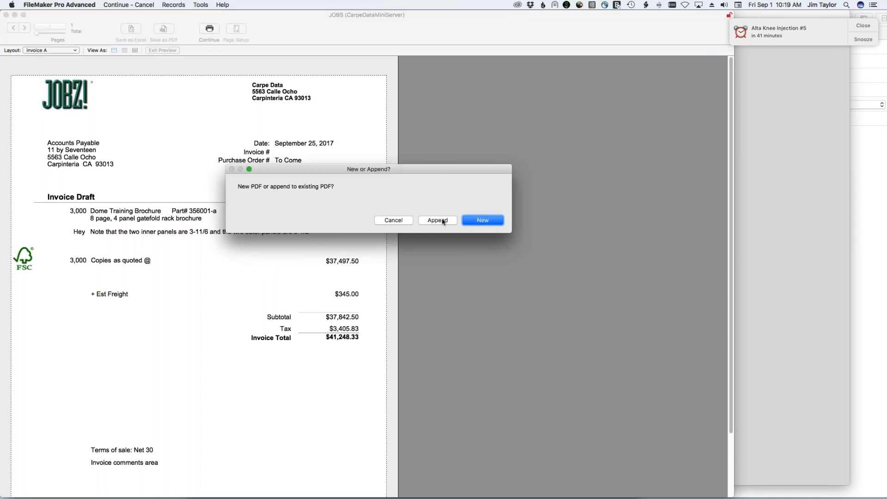
pyautogui.click(384, 221)
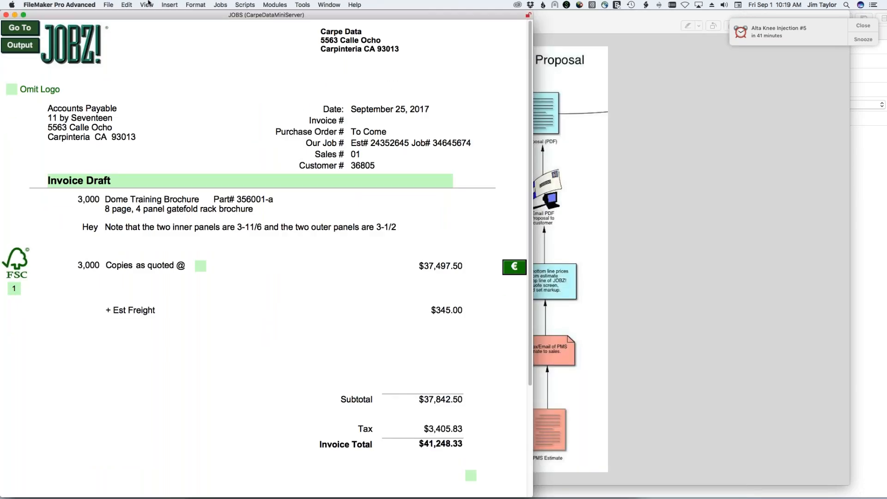
pyautogui.click(20, 29)
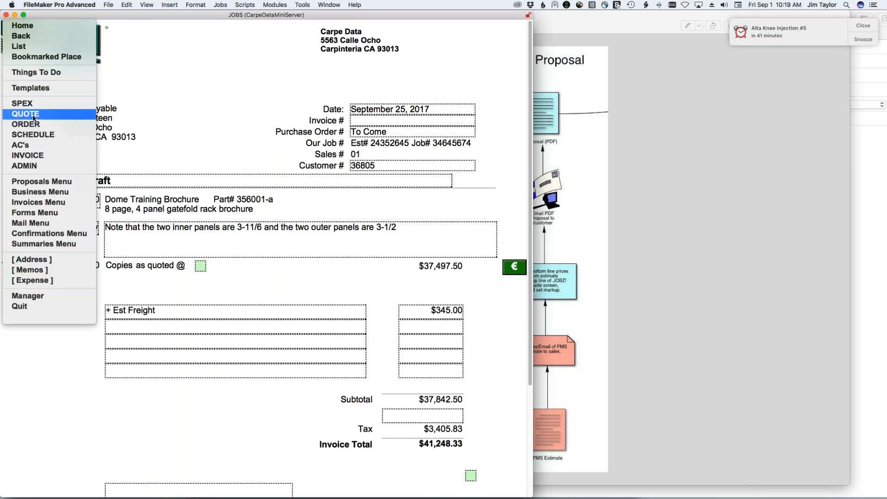
# Set the job's status to Billed on its invoice page and go back to Manager Home
pyautogui.click(38, 154)
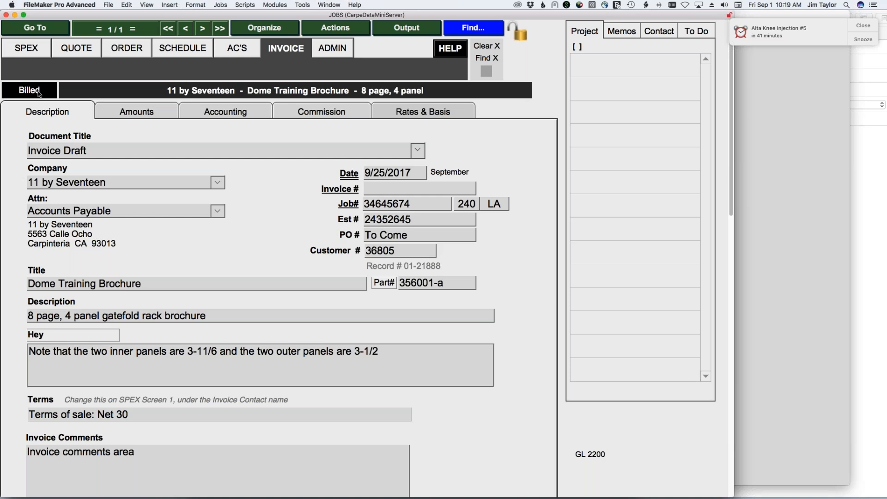
pyautogui.click(22, 26)
pyautogui.click(22, 26)
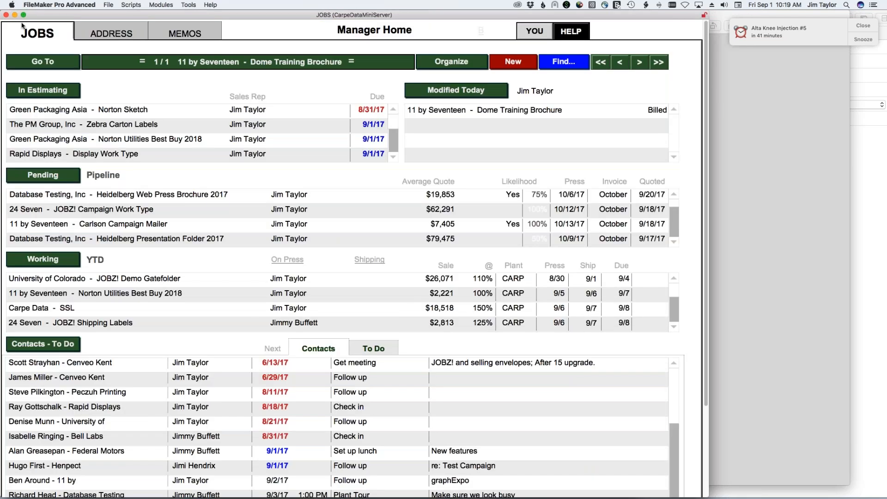
# Reopen the Dome Training Brochure job from Modified Today and check its Quote, Order and Invoice tabs
pyautogui.click(519, 111)
pyautogui.click(361, 28)
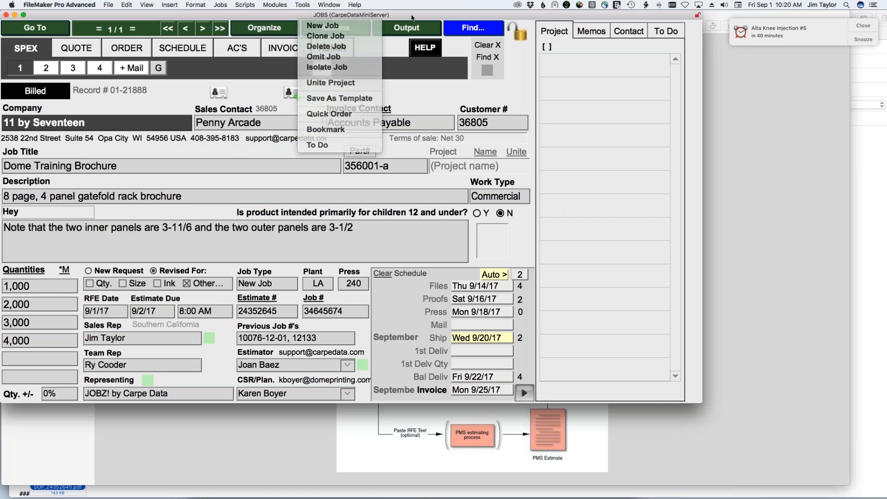
pyautogui.click(337, 14)
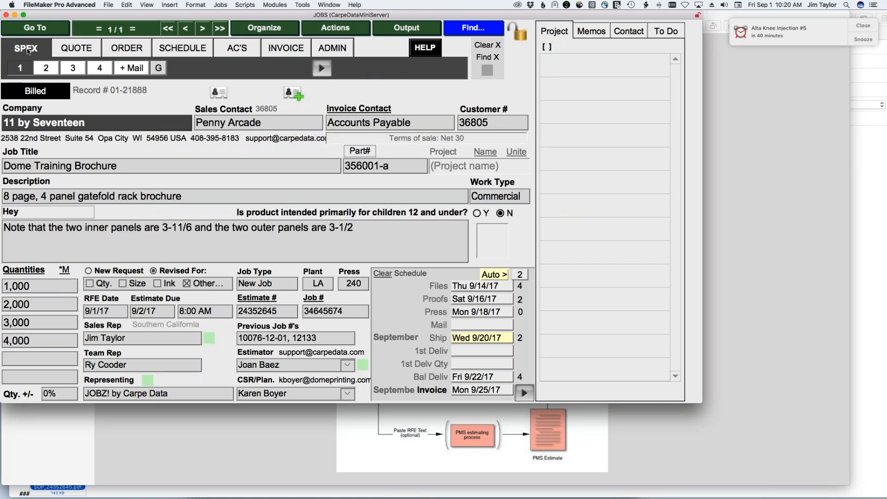
pyautogui.click(67, 50)
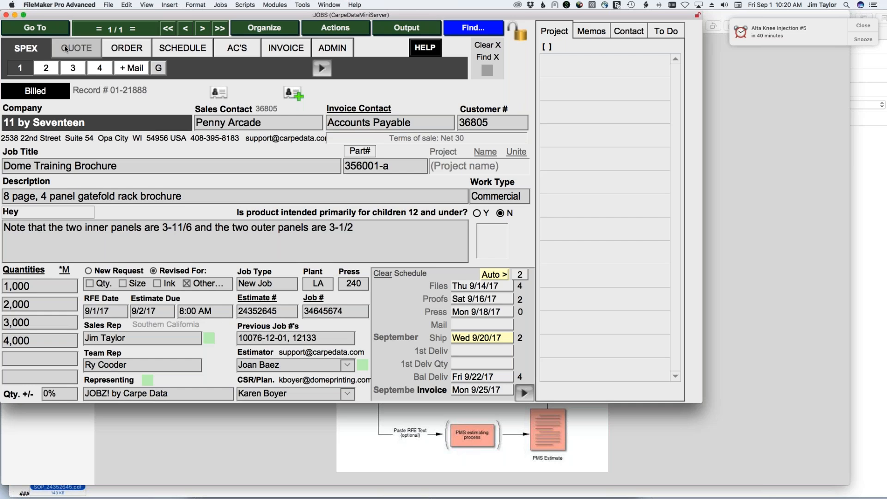
pyautogui.click(110, 52)
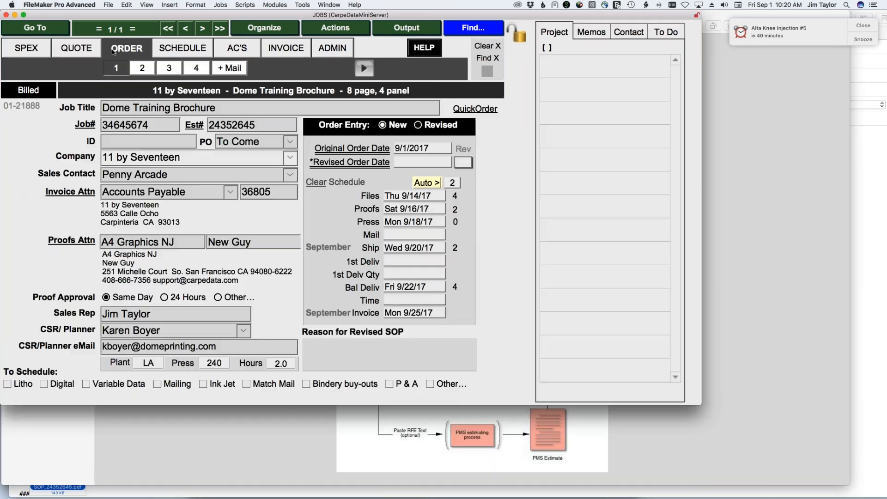
pyautogui.click(284, 48)
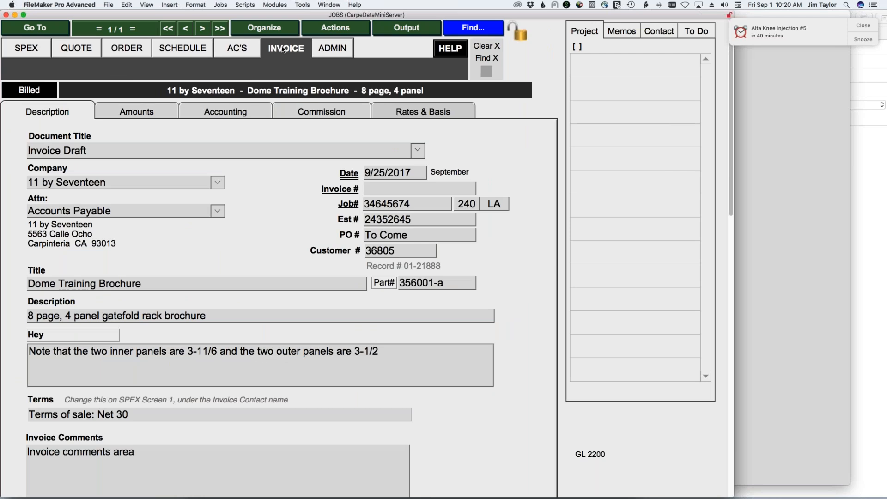
# Return to Manager Home and open the Pending reports list
pyautogui.click(54, 27)
pyautogui.click(51, 25)
pyautogui.click(62, 174)
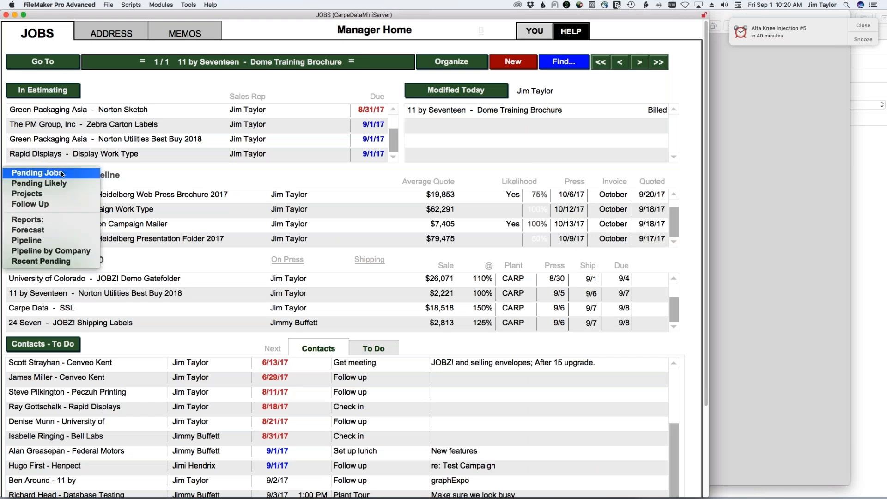
# Run the Pipeline report without printing, view the Pipeline by Rep pie chart, then go Home
pyautogui.click(63, 241)
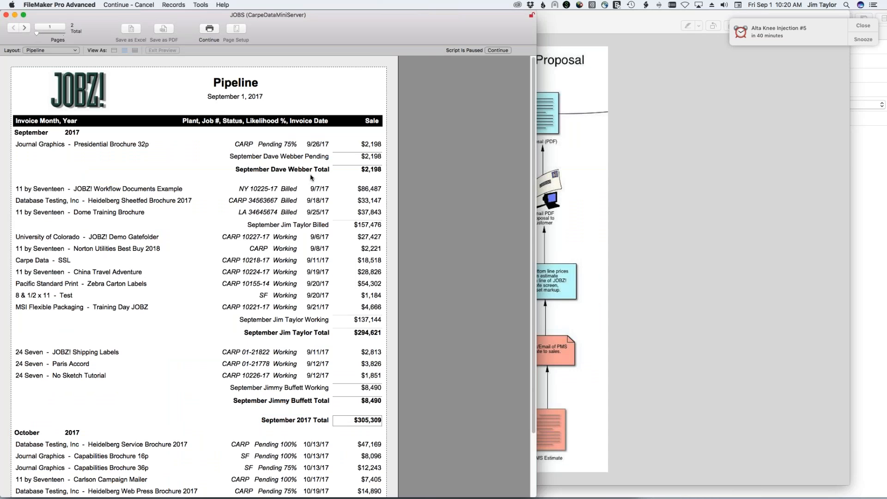
pyautogui.scroll(-3, 286, 434)
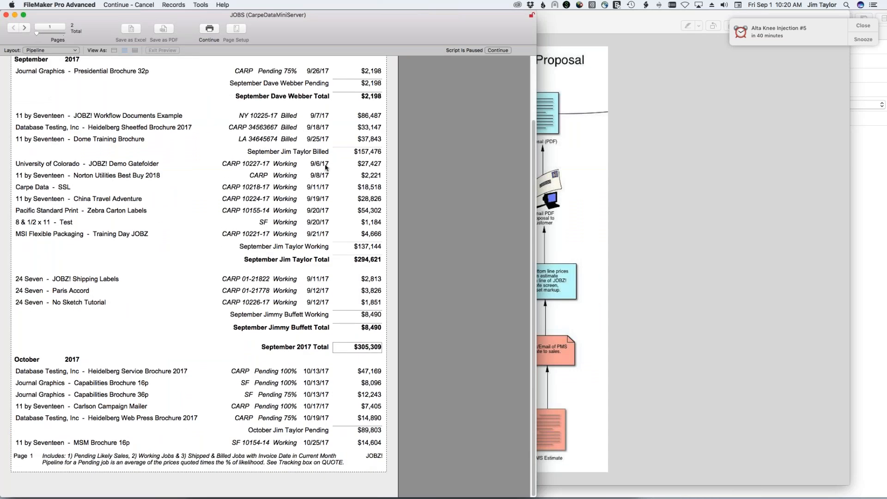
pyautogui.click(497, 50)
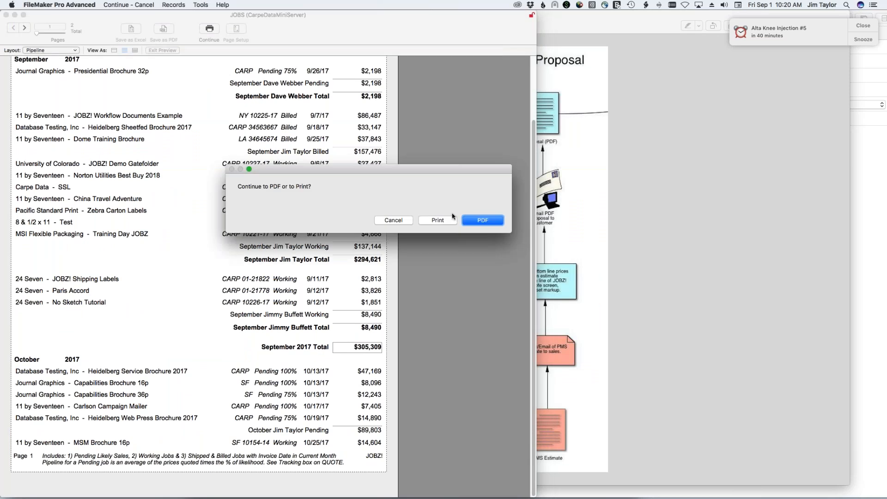
pyautogui.click(401, 221)
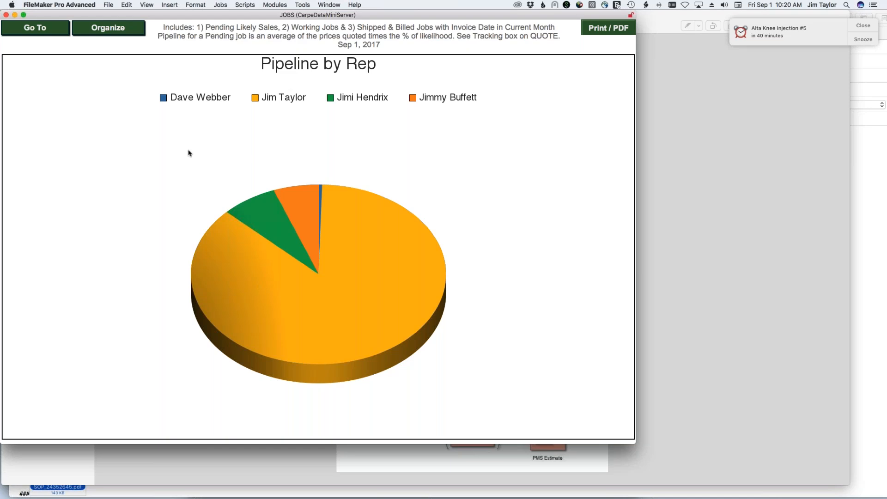
pyautogui.click(52, 25)
pyautogui.click(50, 24)
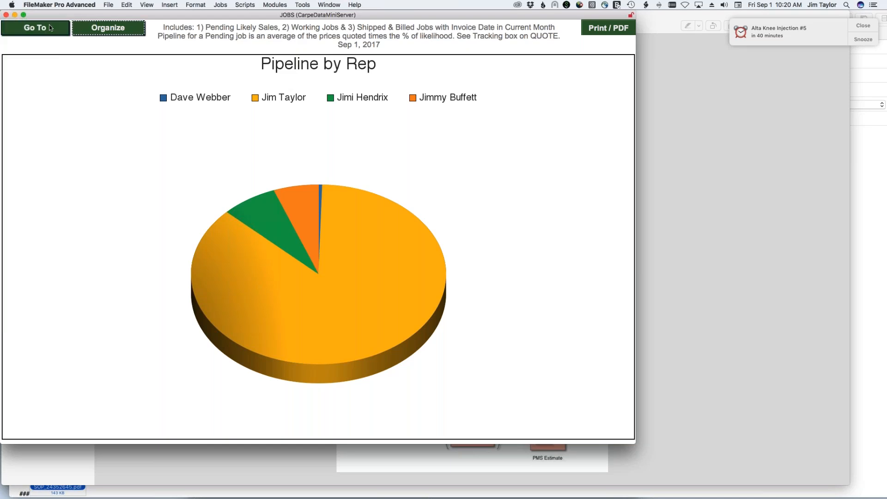